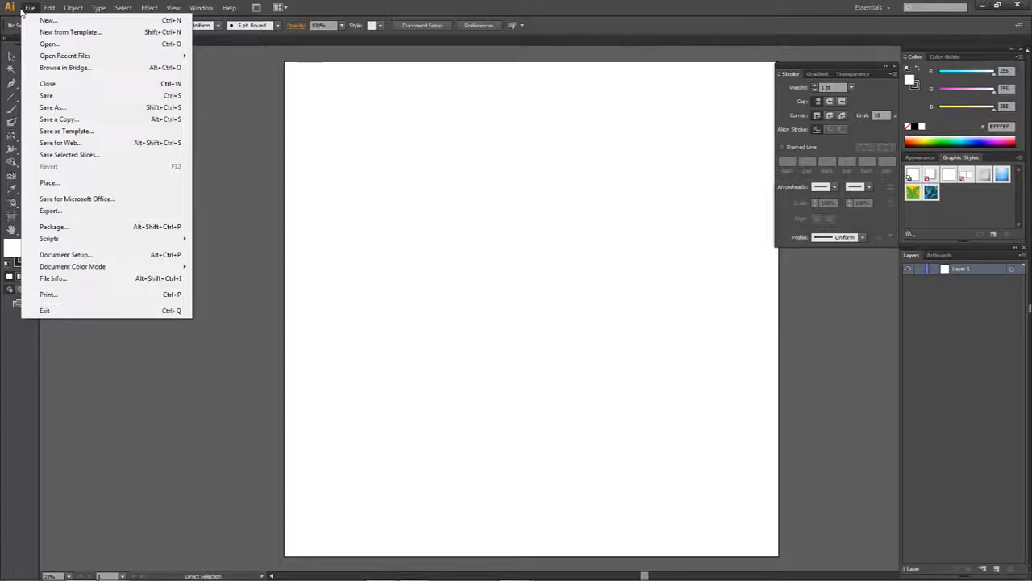
- Review the image size and file format options in Save for Web and cancel without exporting
{"action": "left_click", "coordinate": [65, 143]}
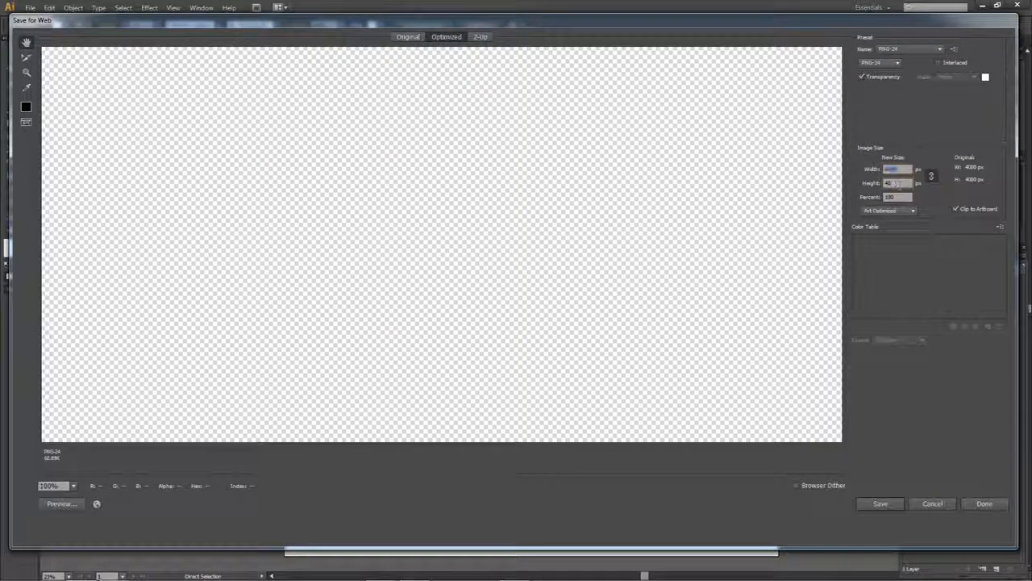
{"action": "left_click", "coordinate": [895, 184]}
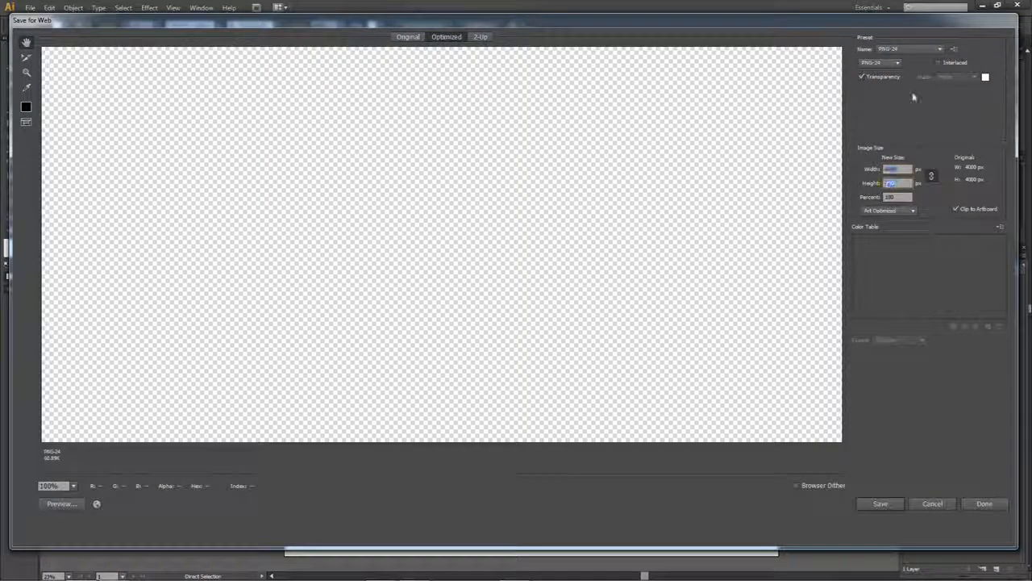
{"action": "left_click", "coordinate": [877, 63]}
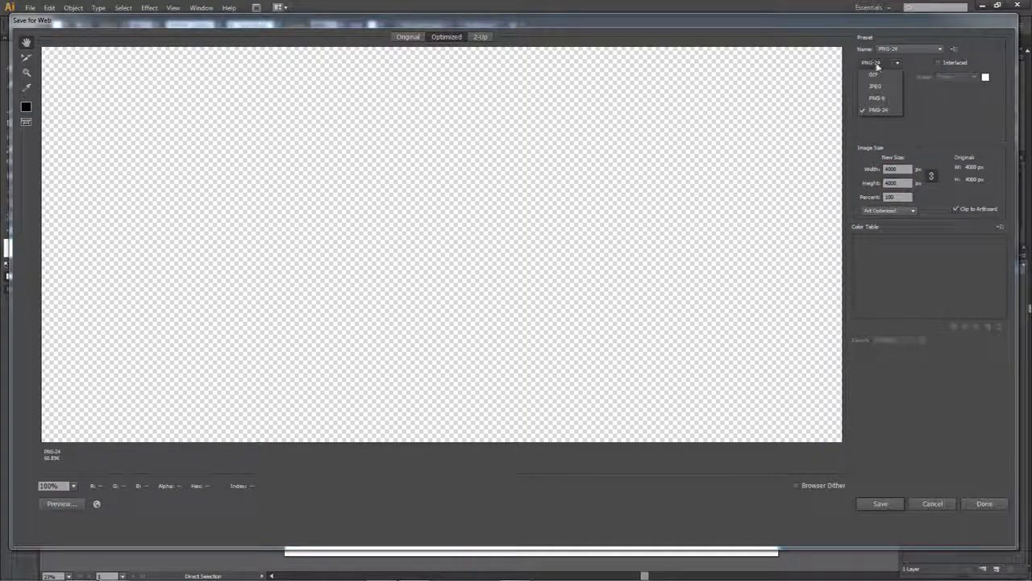
{"action": "left_click", "coordinate": [875, 64]}
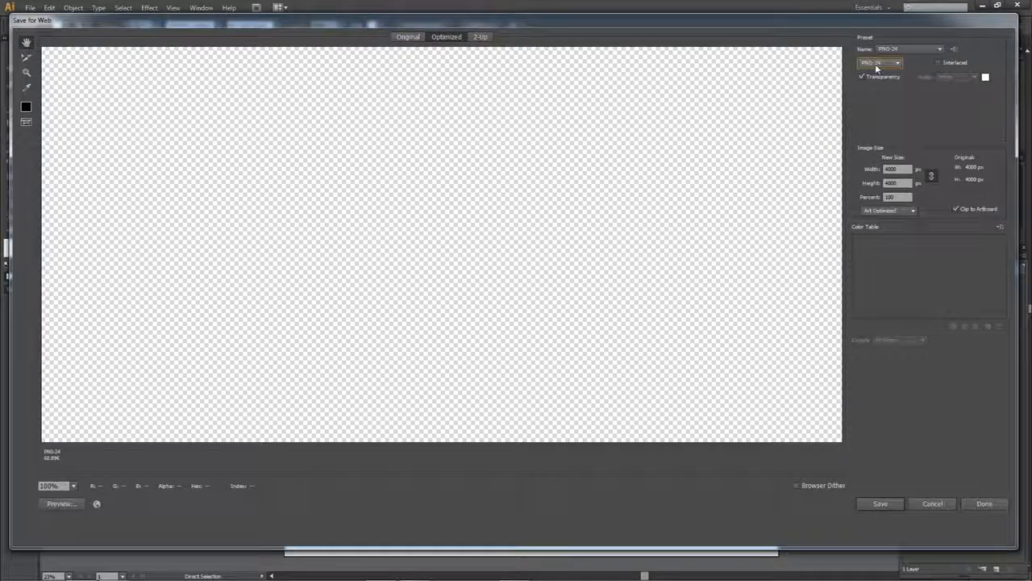
{"action": "left_click", "coordinate": [948, 504]}
- Place the lion sketch photo from its file folder onto the blank artboard
{"action": "left_click", "coordinate": [383, 569]}
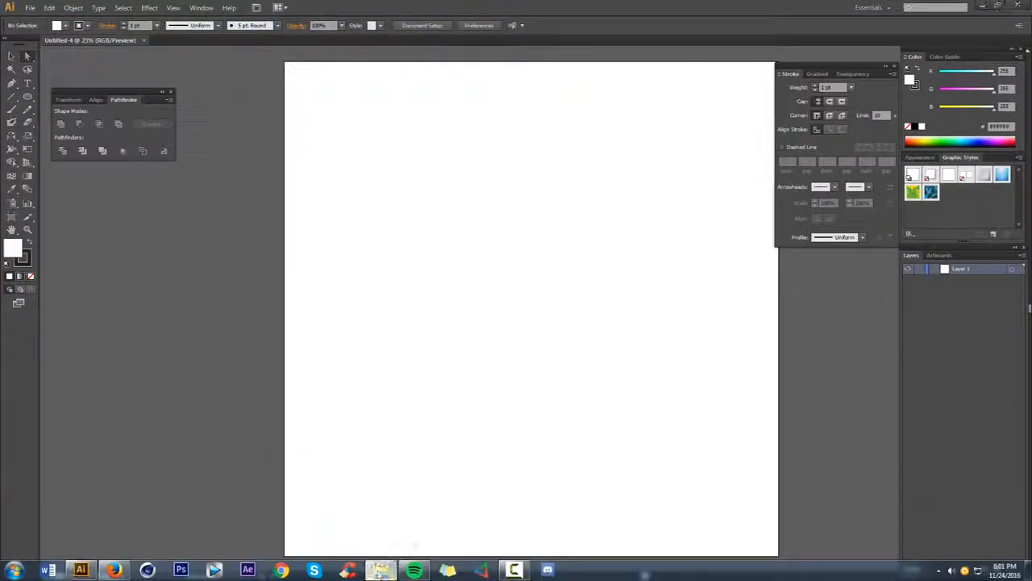
{"action": "mouse_move", "coordinate": [1025, 230]}
{"action": "left_mouse_down"}
{"action": "mouse_move", "coordinate": [724, 234]}
{"action": "mouse_move", "coordinate": [532, 286]}
{"action": "left_mouse_up"}
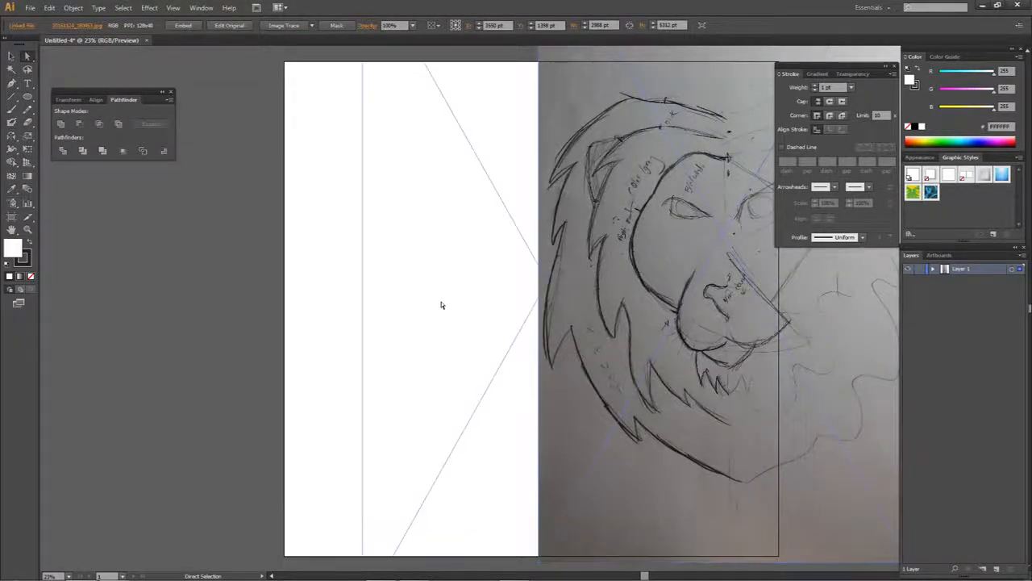
{"action": "scroll", "coordinate": [447, 299], "scroll_direction": "down", "scroll_amount": 1}
- Scale the sketch photo proportionally to about 2198 by 3907 px, centre it on the artboard and lock its layer
{"action": "left_click_drag", "start_coordinate": [654, 71], "coordinate": [618, 121]}
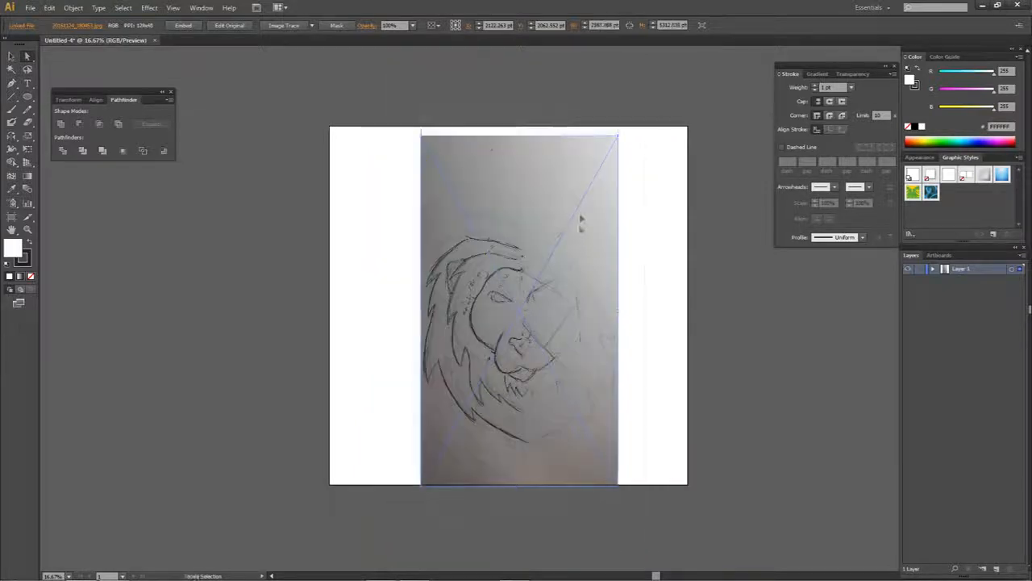
{"action": "left_click_drag", "start_coordinate": [577, 225], "coordinate": [583, 242]}
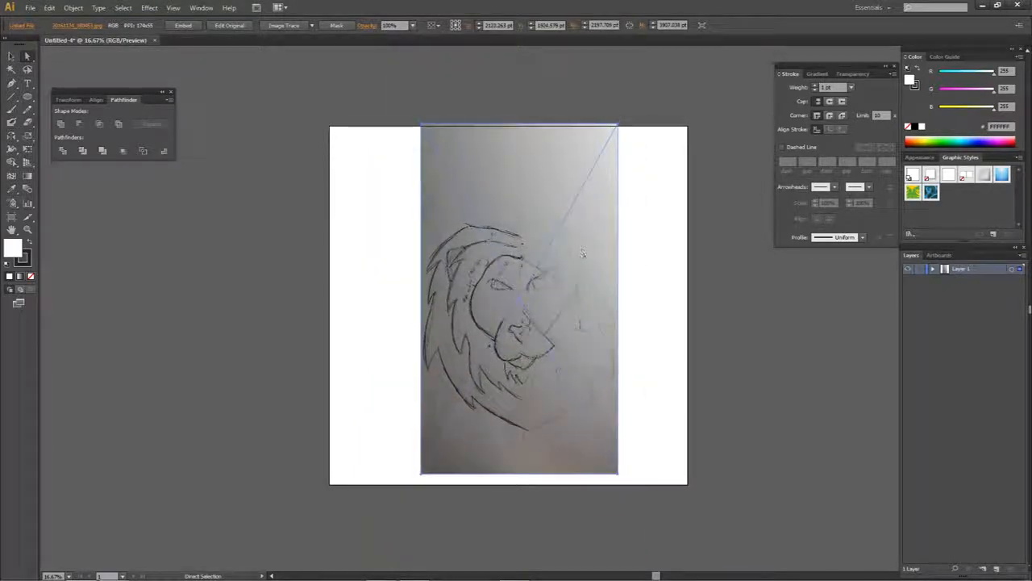
{"action": "left_click", "coordinate": [920, 270]}
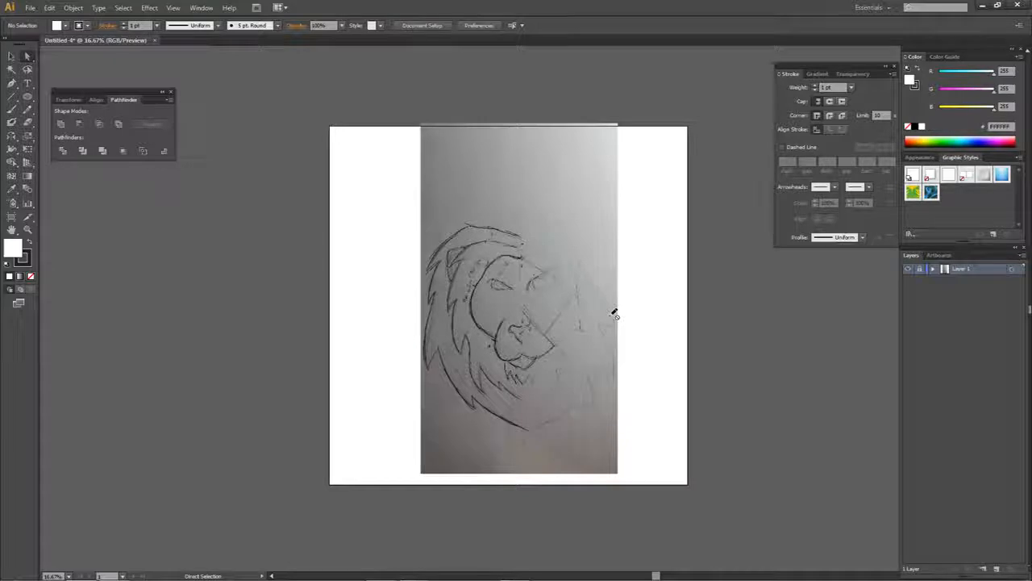
- Add a new layer above the locked sketch layer
{"action": "scroll", "coordinate": [549, 316], "scroll_direction": "up", "scroll_amount": 3}
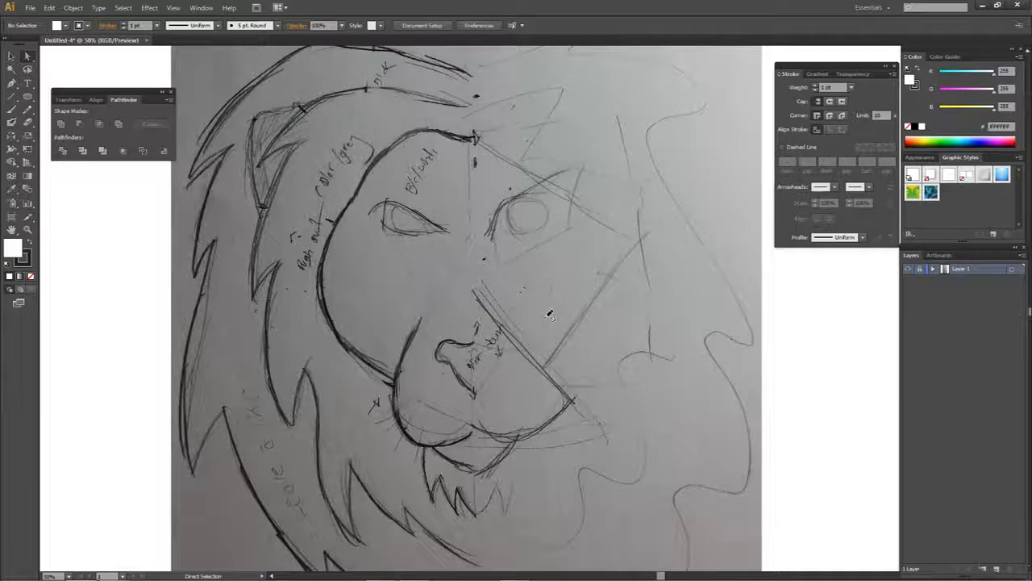
{"action": "key", "text": "p"}
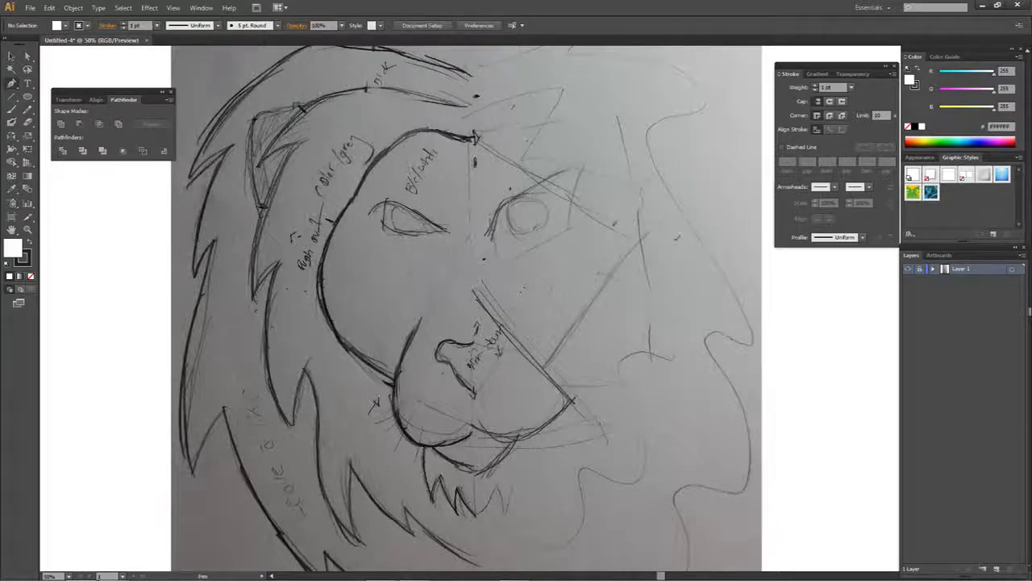
{"action": "left_click", "coordinate": [996, 568]}
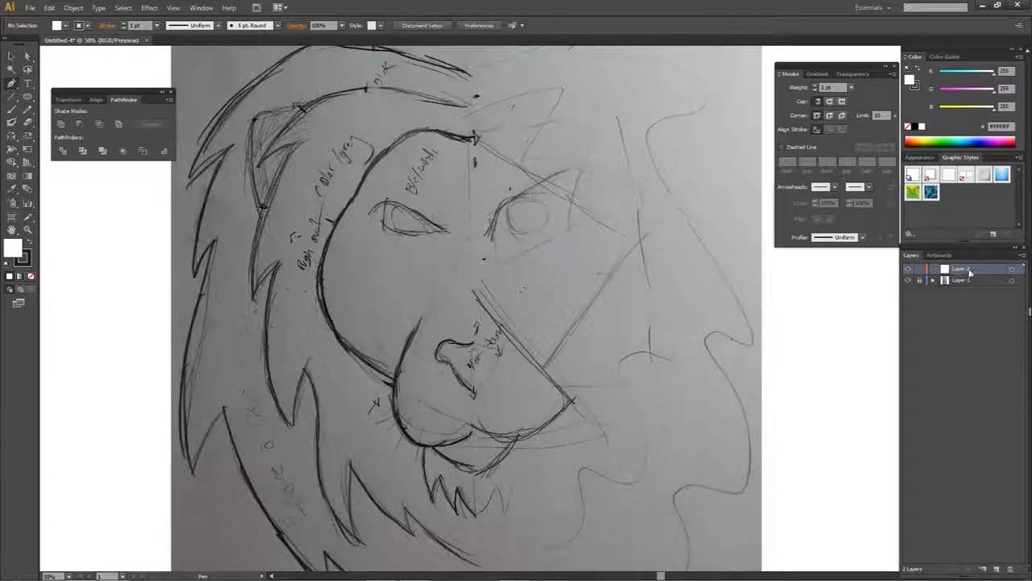
- Show the rulers and place a vertical guide along the centre line of the lion's face
{"action": "key", "text": "a"}
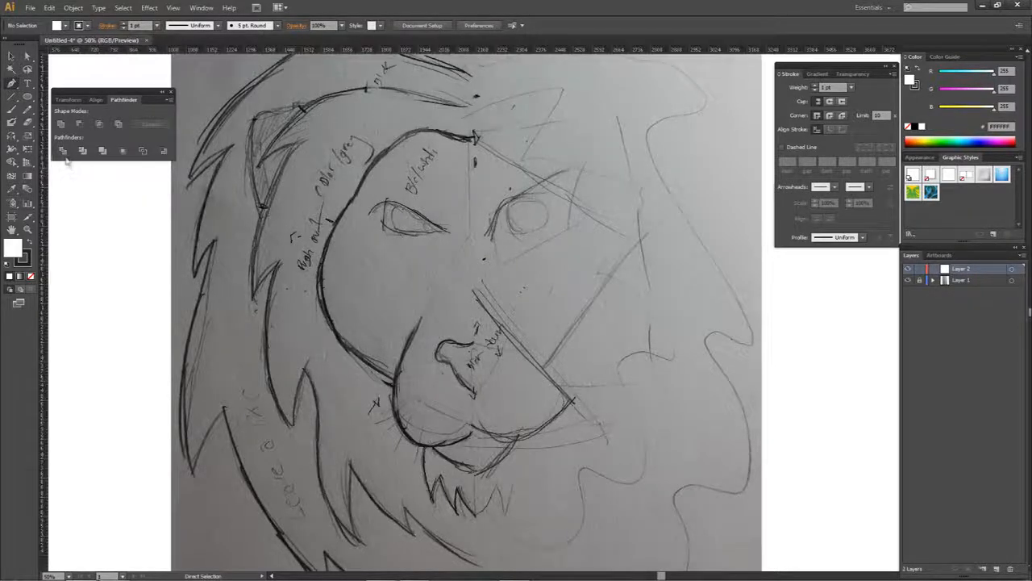
{"action": "key", "text": "ctrl+r"}
{"action": "left_click", "coordinate": [208, 7]}
{"action": "mouse_move", "coordinate": [181, 7]}
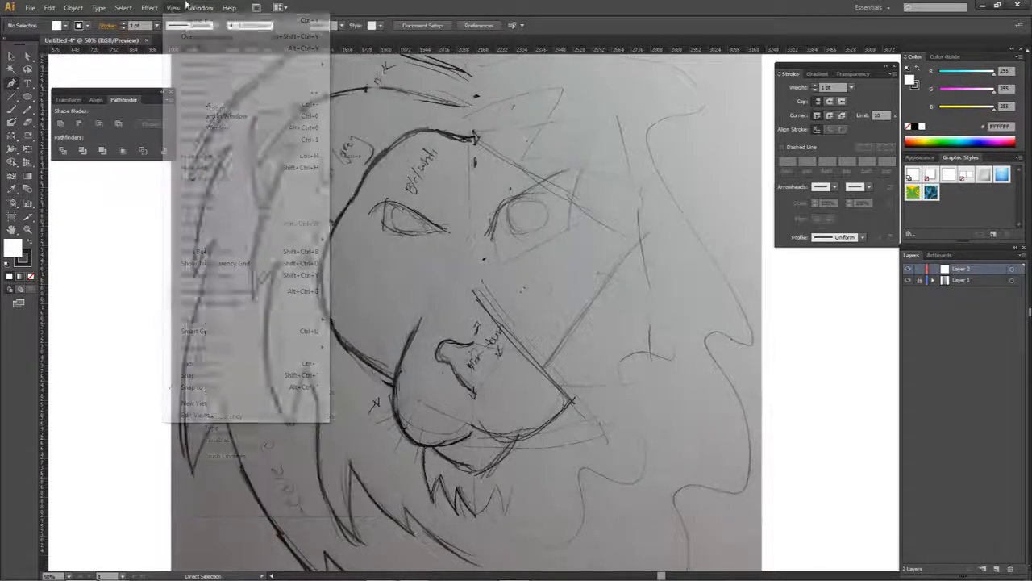
{"action": "mouse_move", "coordinate": [212, 240]}
{"action": "left_click", "coordinate": [47, 199]}
{"action": "left_click_drag", "start_coordinate": [45, 198], "coordinate": [472, 234]}
- Rename the guide's layer to Ruler and lock it
{"action": "double_click", "coordinate": [957, 269]}
{"action": "type", "text": "Ruler"}
{"action": "key", "text": "Return"}
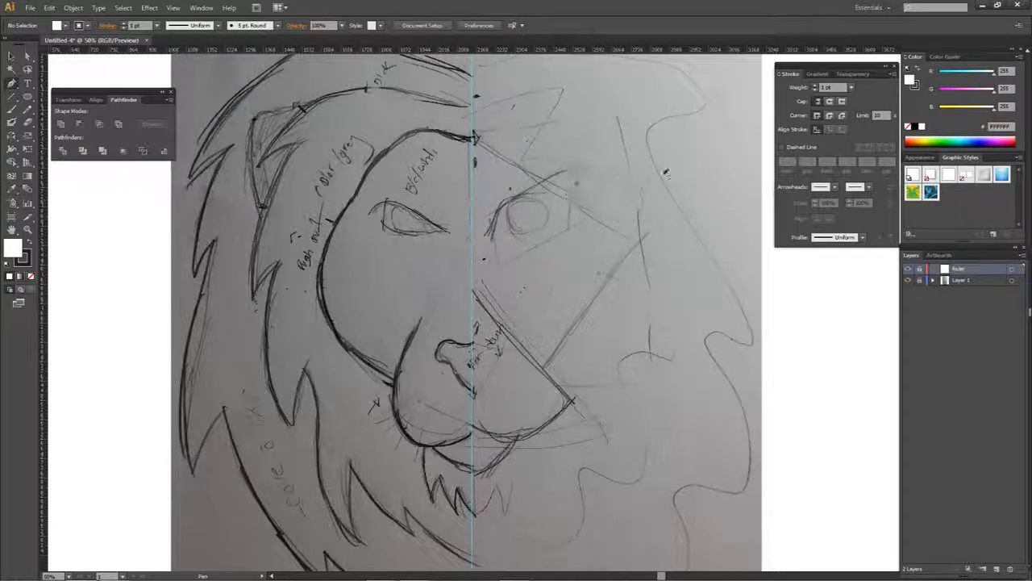
- Add another new layer above the Ruler layer for tracing the artwork
{"action": "mouse_move", "coordinate": [430, 183]}
{"action": "left_mouse_down"}
{"action": "mouse_move", "coordinate": [506, 150]}
{"action": "mouse_move", "coordinate": [767, 247]}
{"action": "mouse_move", "coordinate": [889, 274]}
{"action": "left_mouse_up"}
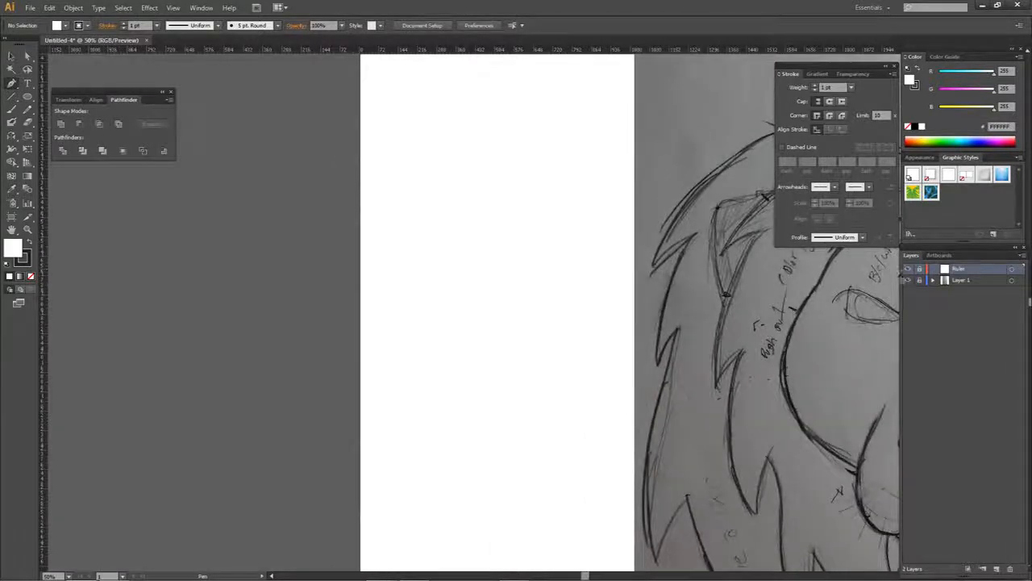
{"action": "left_click_drag", "start_coordinate": [886, 320], "coordinate": [465, 269]}
{"action": "left_click_drag", "start_coordinate": [614, 272], "coordinate": [604, 254]}
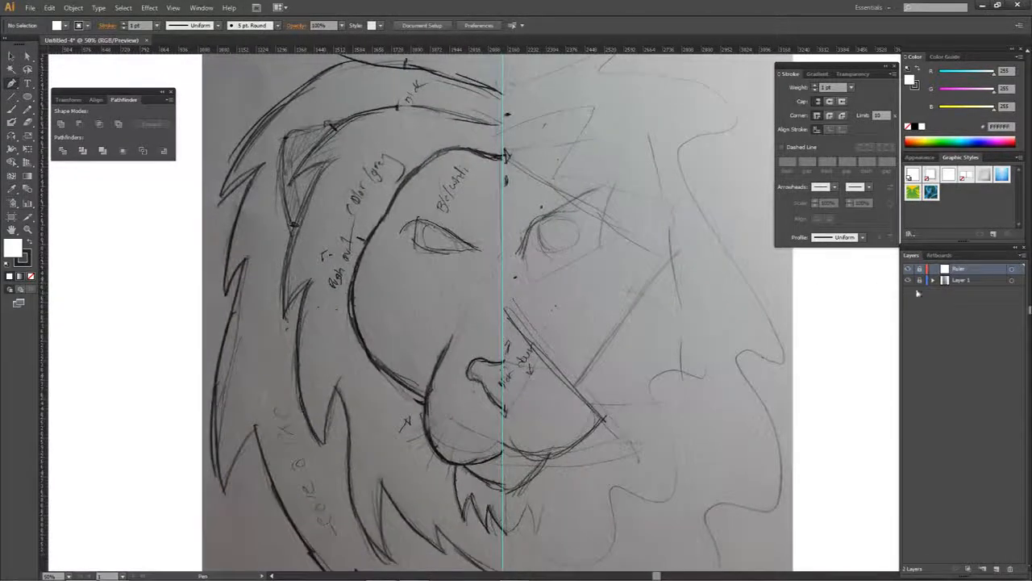
{"action": "left_click", "coordinate": [997, 568]}
- Start a Pen path where the forehead line meets the centre guide and add a straight segment to the top of the brow
{"action": "scroll", "coordinate": [490, 149], "scroll_direction": "up", "scroll_amount": 4}
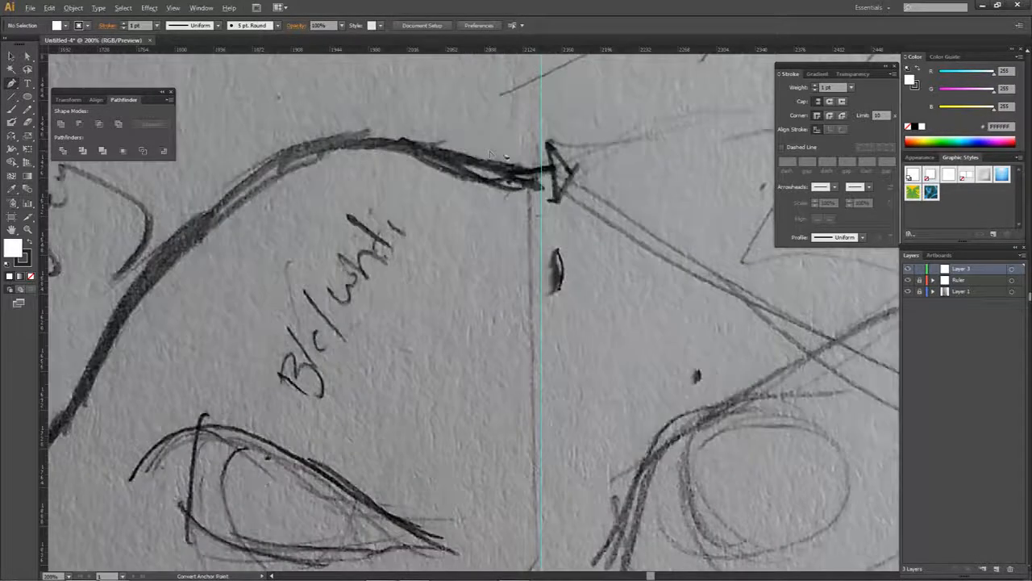
{"action": "left_click_drag", "start_coordinate": [519, 182], "coordinate": [494, 259]}
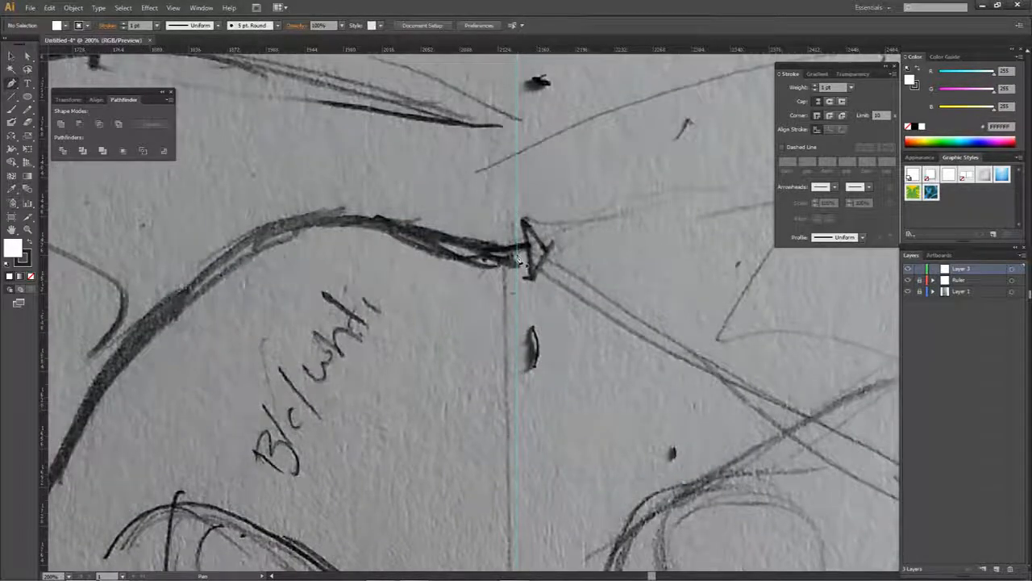
{"action": "left_click", "coordinate": [516, 259]}
{"action": "key", "text": "ctrl+z"}
{"action": "left_click", "coordinate": [517, 261]}
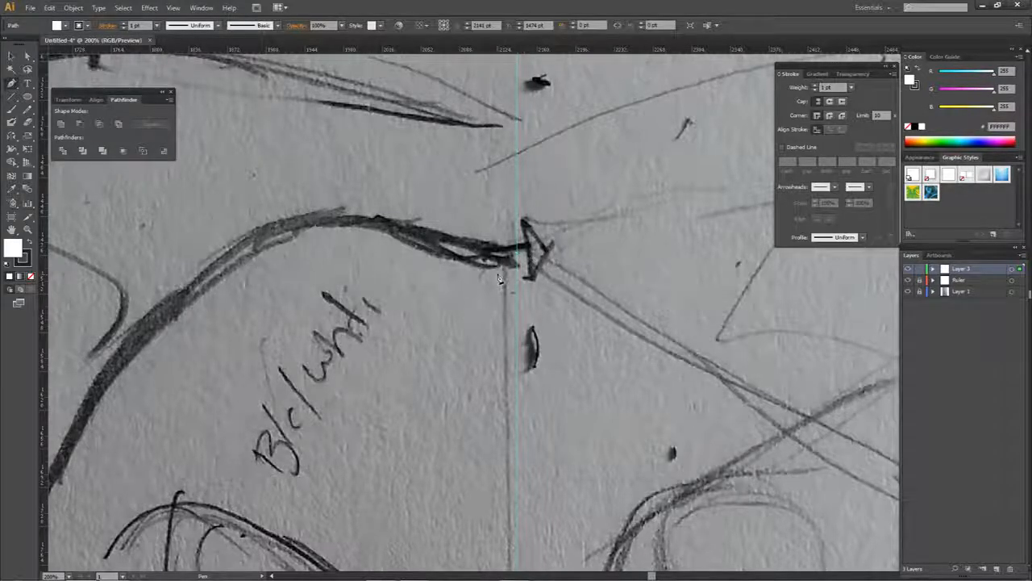
{"action": "left_click", "coordinate": [301, 226]}
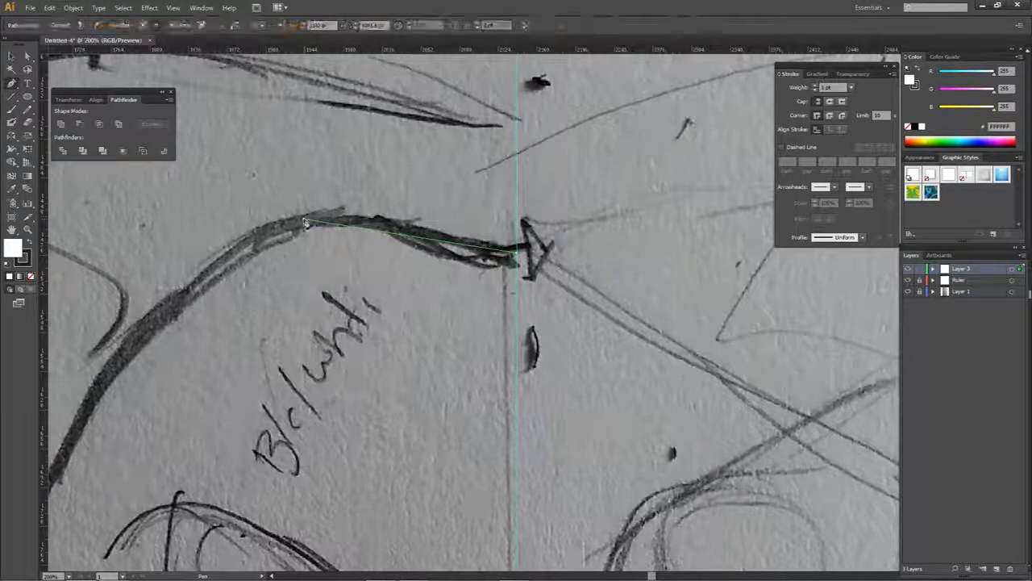
- Continue the path with straight segments down the outer edge of the left cheek towards the muzzle
{"action": "scroll", "coordinate": [358, 259], "scroll_direction": "down", "scroll_amount": 1, "text": "alt"}
{"action": "scroll", "coordinate": [358, 261], "scroll_direction": "down", "scroll_amount": 1, "text": "alt"}
{"action": "left_click_drag", "start_coordinate": [358, 261], "coordinate": [430, 164]}
{"action": "left_click", "coordinate": [292, 282]}
{"action": "left_click", "coordinate": [224, 344]}
{"action": "left_click_drag", "start_coordinate": [276, 471], "coordinate": [356, 329]}
{"action": "left_click", "coordinate": [295, 372]}
{"action": "left_click", "coordinate": [375, 447]}
{"action": "left_click_drag", "start_coordinate": [374, 447], "coordinate": [317, 260]}
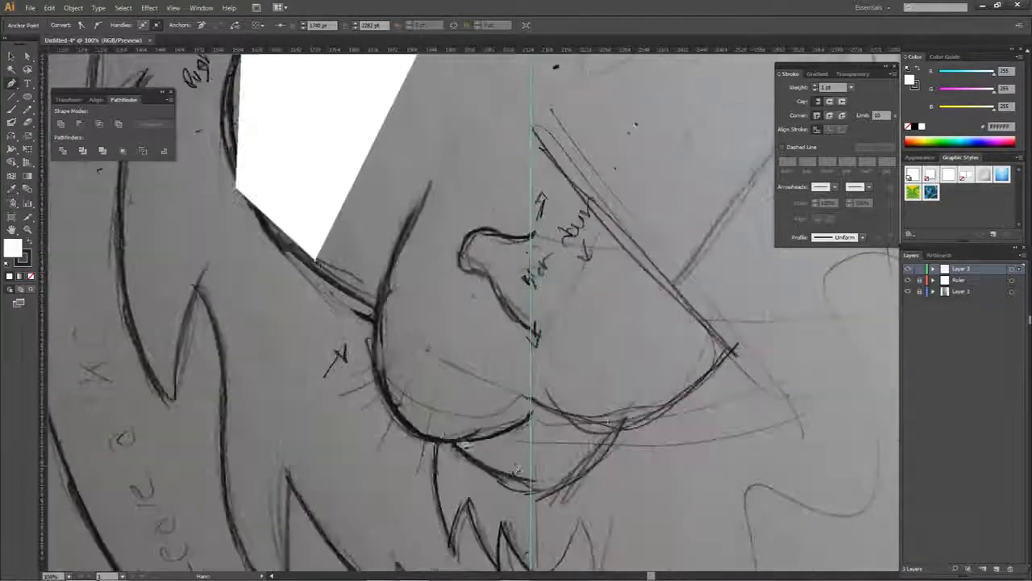
- Bring the path to the centre guide below the muzzle and close the half-face shape at its forehead starting point
{"action": "left_click", "coordinate": [511, 456]}
{"action": "left_click", "coordinate": [530, 412]}
{"action": "left_click_drag", "start_coordinate": [504, 119], "coordinate": [492, 405]}
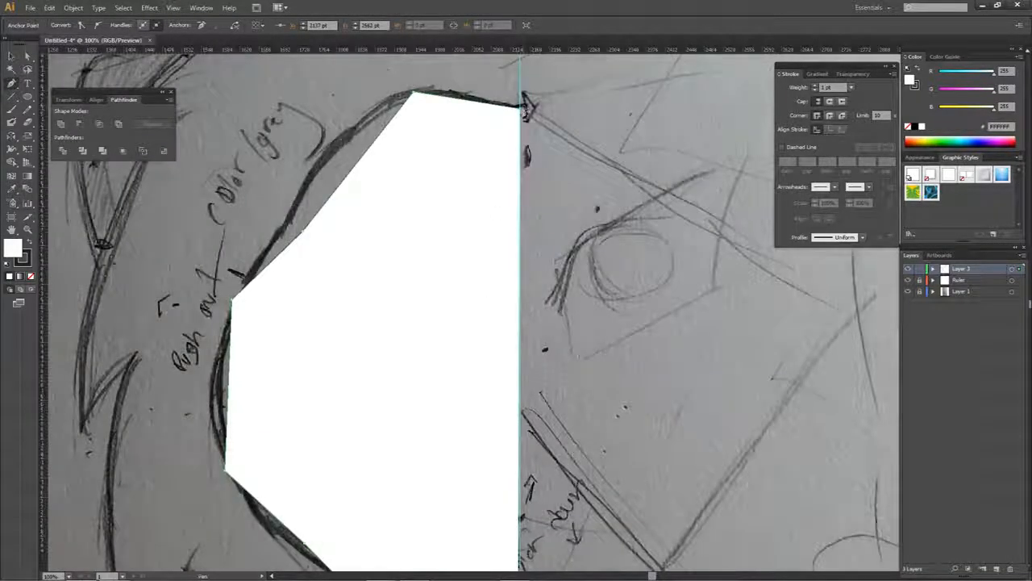
{"action": "left_click", "coordinate": [523, 105]}
- Try shifting part of the half-face shape, undo it, and pull a new anchor point upward from the forehead edge
{"action": "key", "text": "a"}
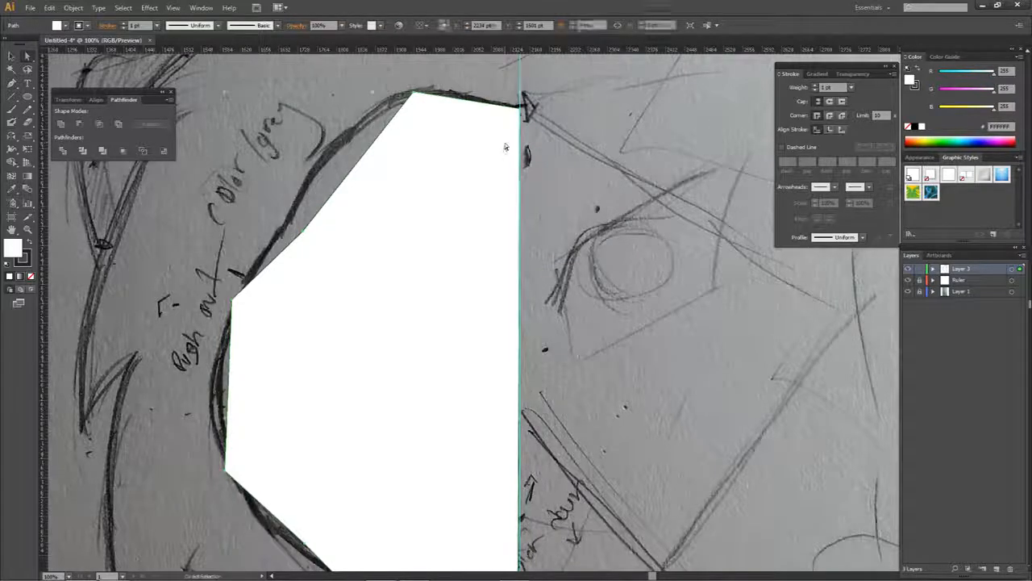
{"action": "left_click_drag", "start_coordinate": [487, 149], "coordinate": [573, 145]}
{"action": "key", "text": "ctrl+z"}
{"action": "key", "text": "p"}
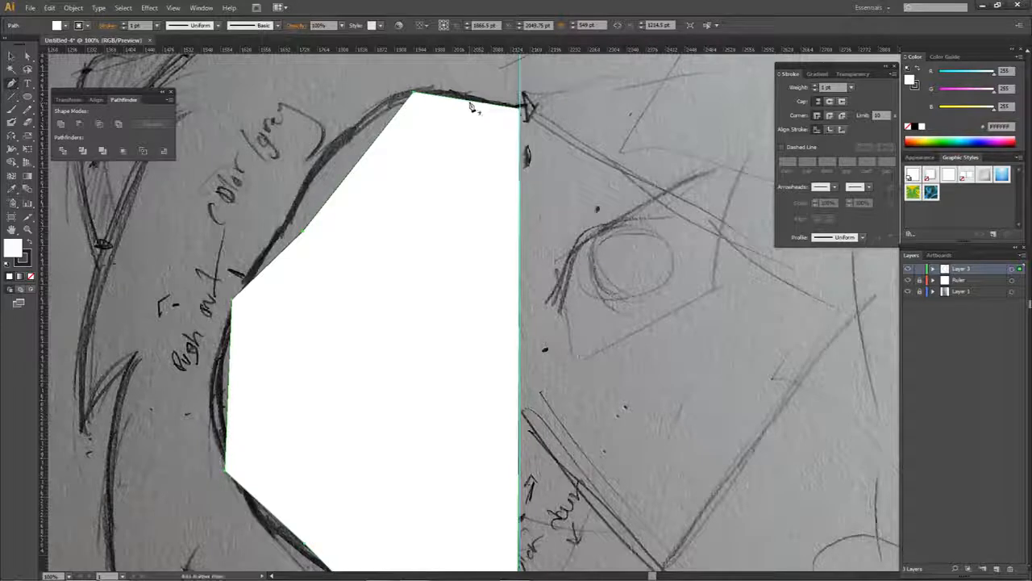
{"action": "left_click", "coordinate": [471, 107]}
{"action": "left_click_drag", "start_coordinate": [471, 107], "coordinate": [476, 73]}
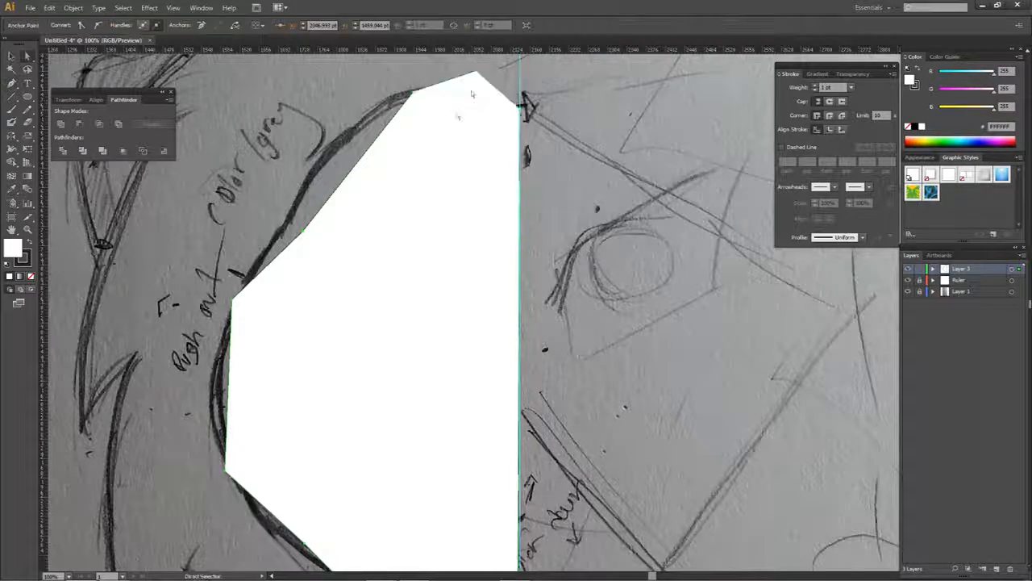
- Delete the straight-edged half-face shape
{"action": "left_click", "coordinate": [351, 174]}
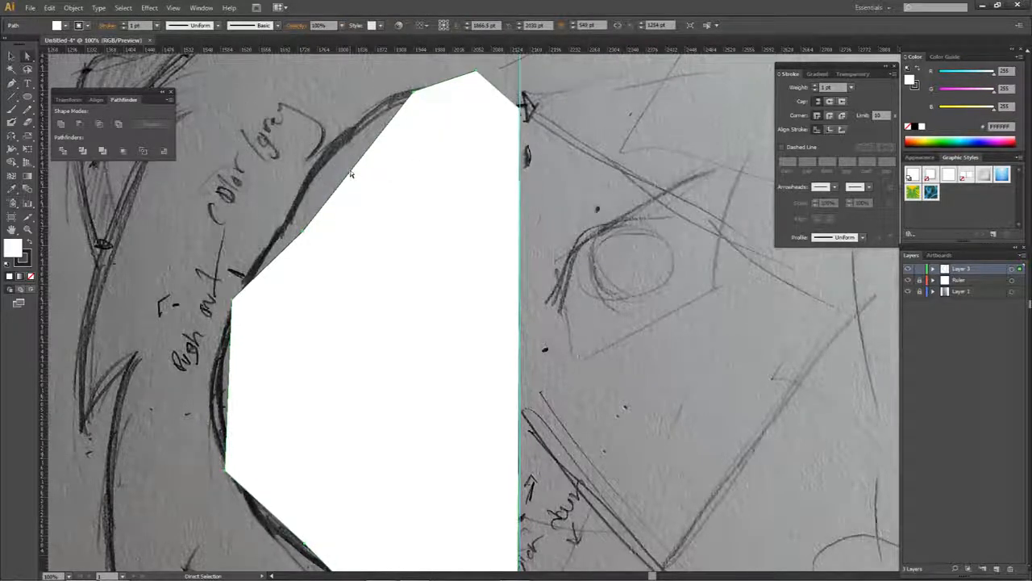
{"action": "key", "text": "Delete"}
- Try a curved Pen segment from the centre guide along the forehead line and undo it
{"action": "key", "text": "p"}
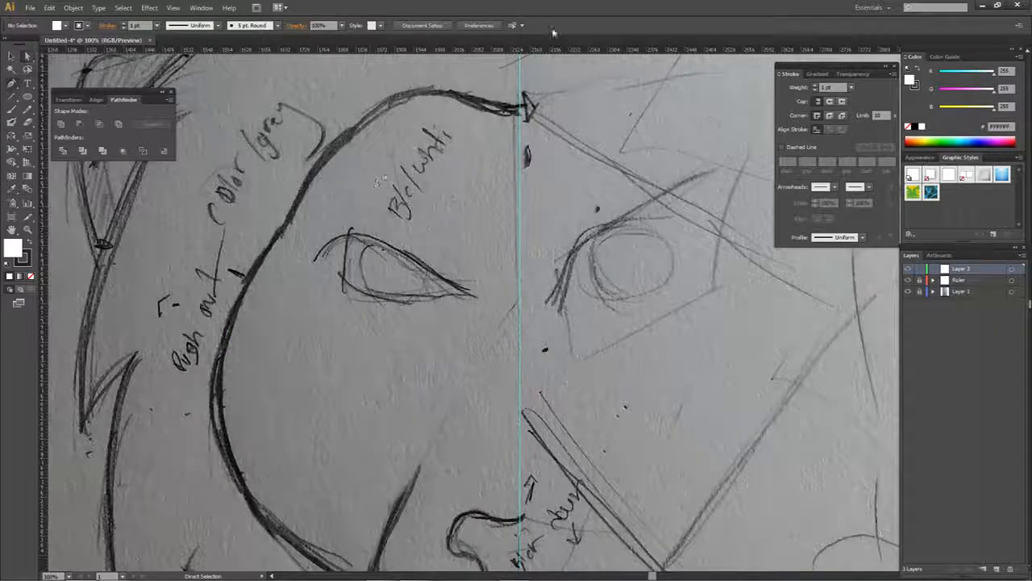
{"action": "left_click_drag", "start_coordinate": [475, 142], "coordinate": [460, 237]}
{"action": "scroll", "coordinate": [477, 199], "scroll_direction": "up", "scroll_amount": 2}
{"action": "left_click_drag", "start_coordinate": [477, 199], "coordinate": [467, 249]}
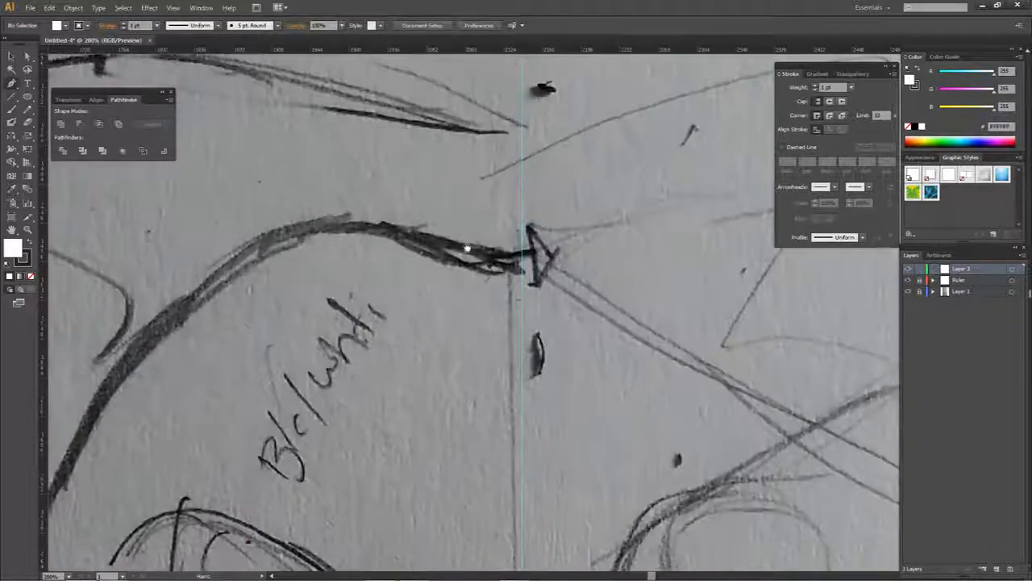
{"action": "left_click", "coordinate": [521, 264]}
{"action": "left_click", "coordinate": [355, 224]}
{"action": "left_click_drag", "start_coordinate": [253, 200], "coordinate": [250, 196]}
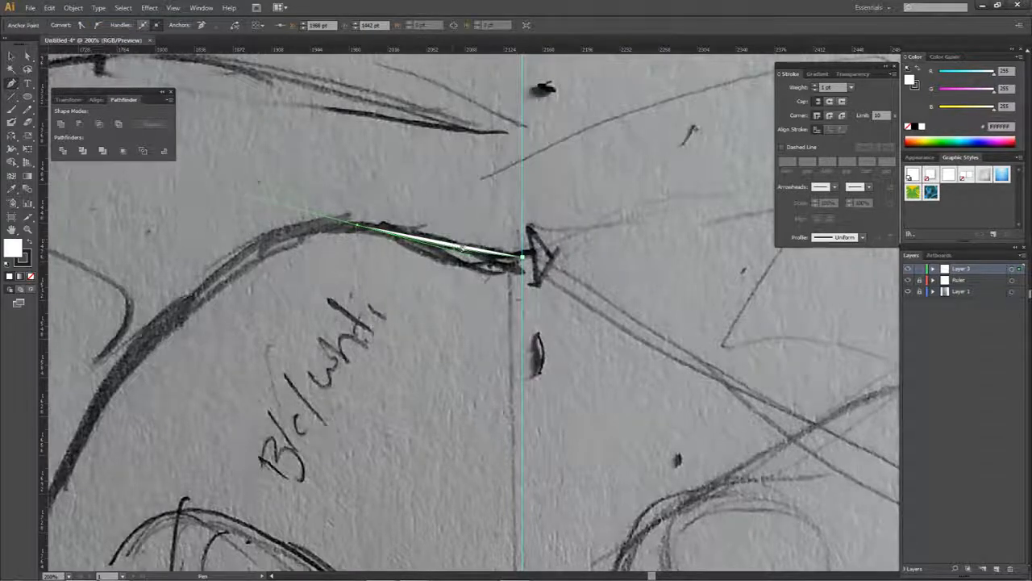
{"action": "left_click_drag", "start_coordinate": [465, 252], "coordinate": [380, 236]}
{"action": "left_click_drag", "start_coordinate": [466, 225], "coordinate": [495, 236]}
{"action": "key", "text": "ctrl+z"}
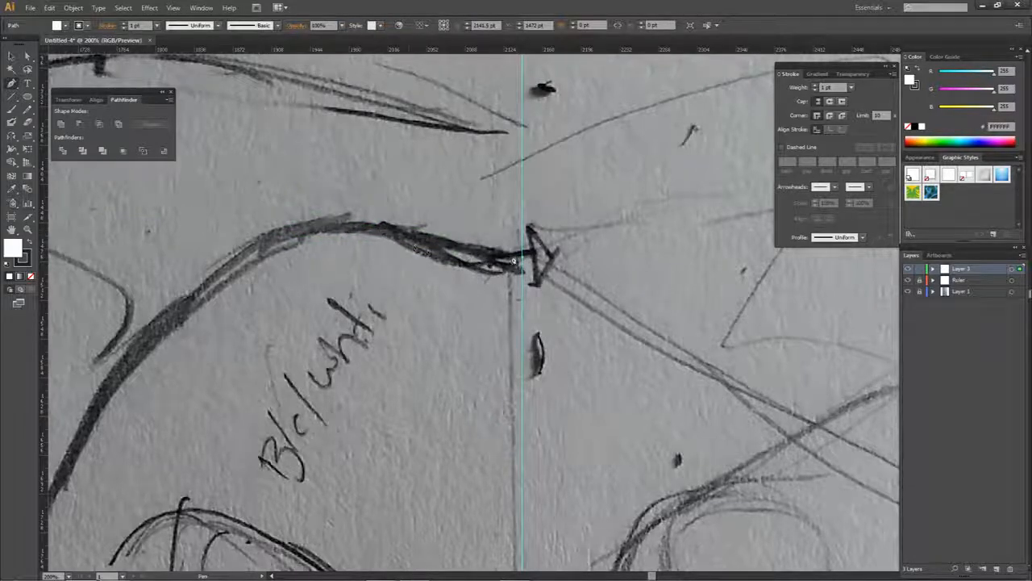
- Try the curved forehead segment again with new handles and undo it together with its starting point
{"action": "left_click_drag", "start_coordinate": [376, 231], "coordinate": [263, 217]}
{"action": "key", "text": "ctrl+z"}
{"action": "key", "text": "ctrl+z"}
- Draw a curved Pen segment from the centre guide to the top of the brow, following the sketched forehead line
{"action": "left_click", "coordinate": [523, 257]}
{"action": "left_click_drag", "start_coordinate": [357, 226], "coordinate": [208, 190]}
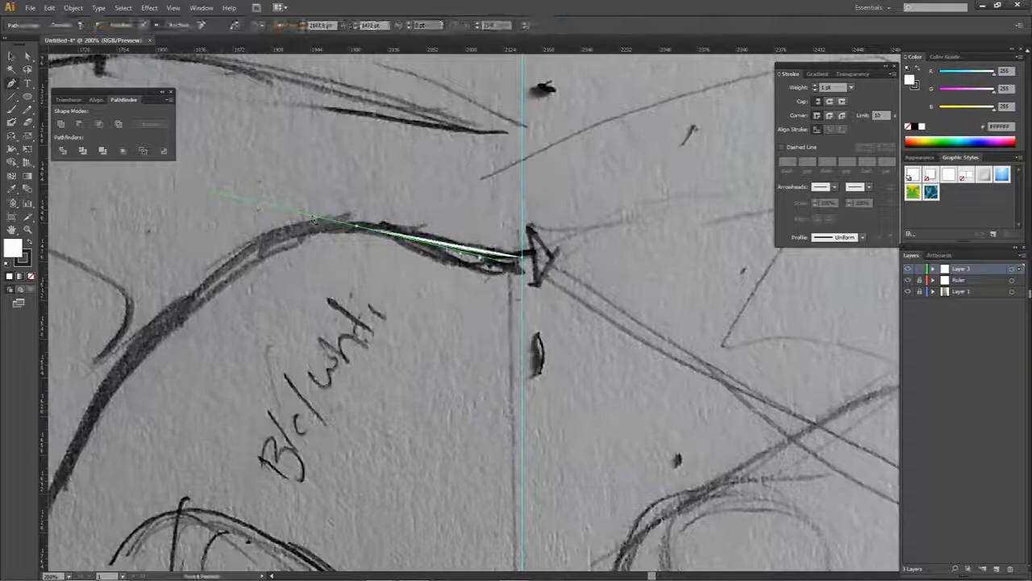
{"action": "left_click_drag", "start_coordinate": [497, 264], "coordinate": [436, 256]}
{"action": "left_click", "coordinate": [358, 227]}
- Try extending the forehead path with a curve down to the left cheek and undo the extension
{"action": "left_click_drag", "start_coordinate": [332, 267], "coordinate": [508, 162]}
{"action": "scroll", "coordinate": [508, 162], "scroll_direction": "down", "scroll_amount": 1}
{"action": "left_click_drag", "start_coordinate": [482, 299], "coordinate": [420, 250]}
{"action": "left_click_drag", "start_coordinate": [419, 176], "coordinate": [402, 272]}
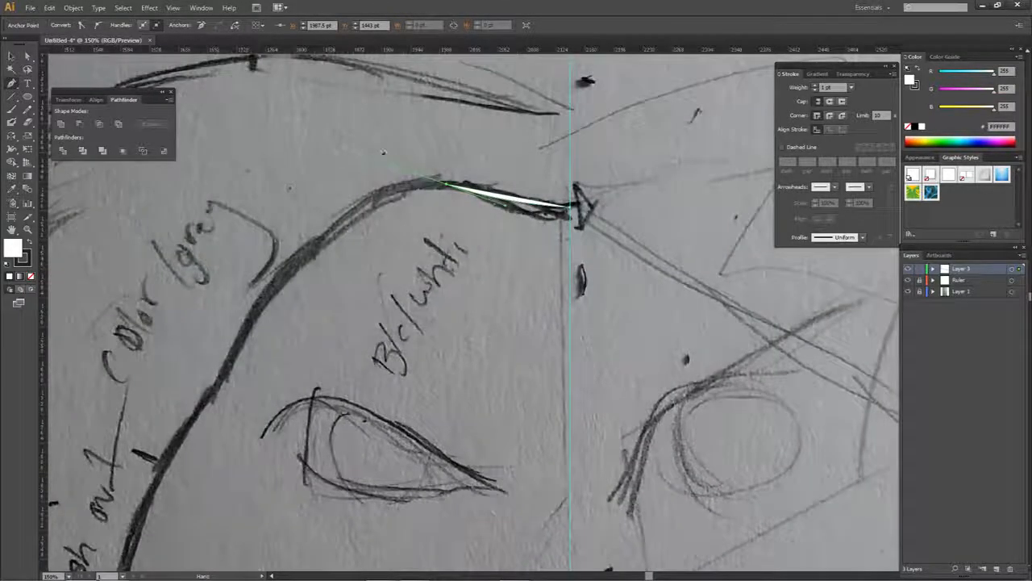
{"action": "left_click", "coordinate": [212, 388]}
{"action": "key", "text": "ctrl+shift+a"}
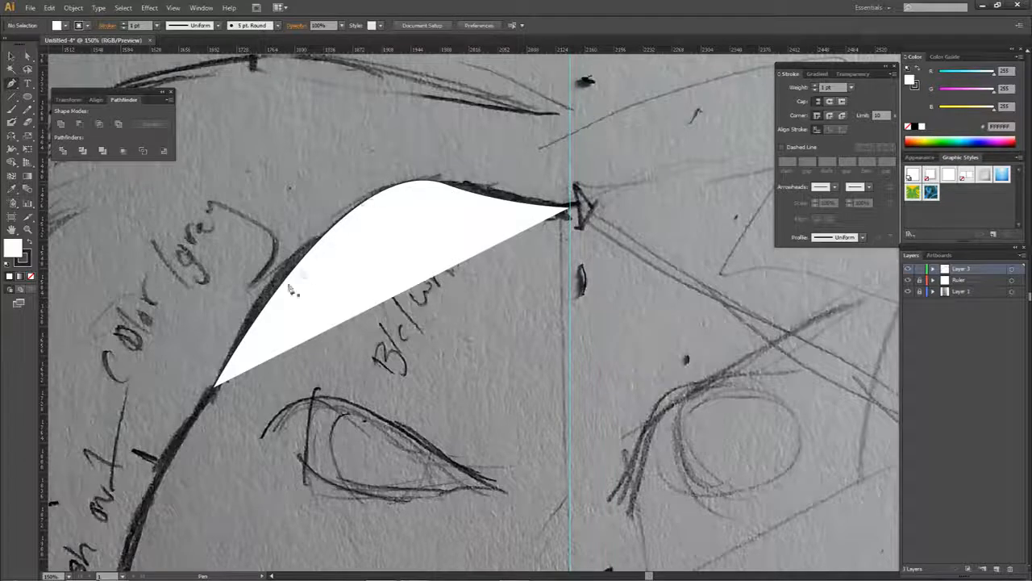
{"action": "key", "text": "ctrl+z"}
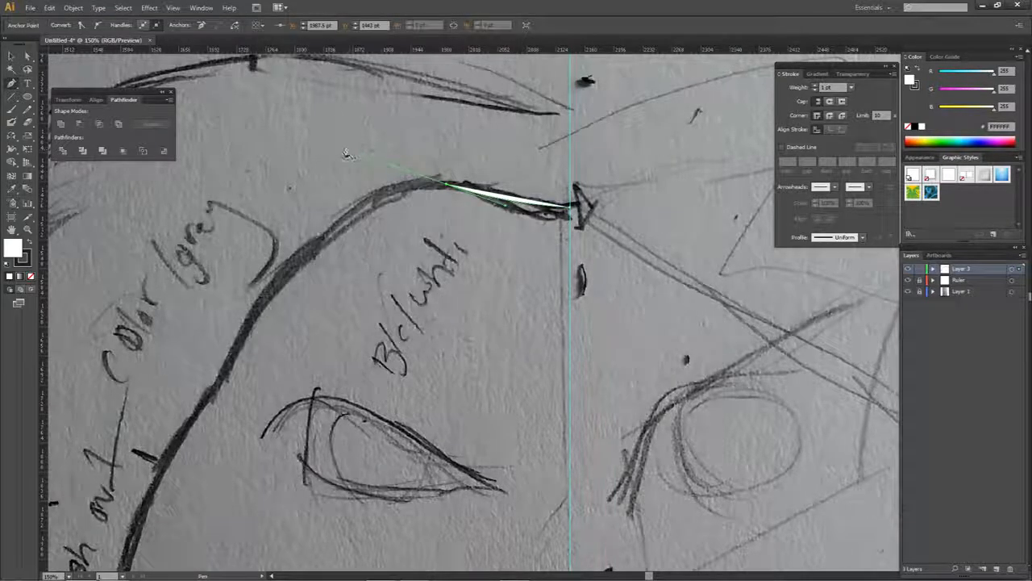
- Convert the anchor at the top of the brow to a corner point, removing its outgoing handle
{"action": "key", "text": "alt"}
{"action": "scroll", "coordinate": [350, 167], "scroll_direction": "down", "scroll_amount": 1}
{"action": "left_click_drag", "start_coordinate": [382, 194], "coordinate": [514, 193]}
{"action": "left_click_drag", "start_coordinate": [420, 175], "coordinate": [405, 223]}
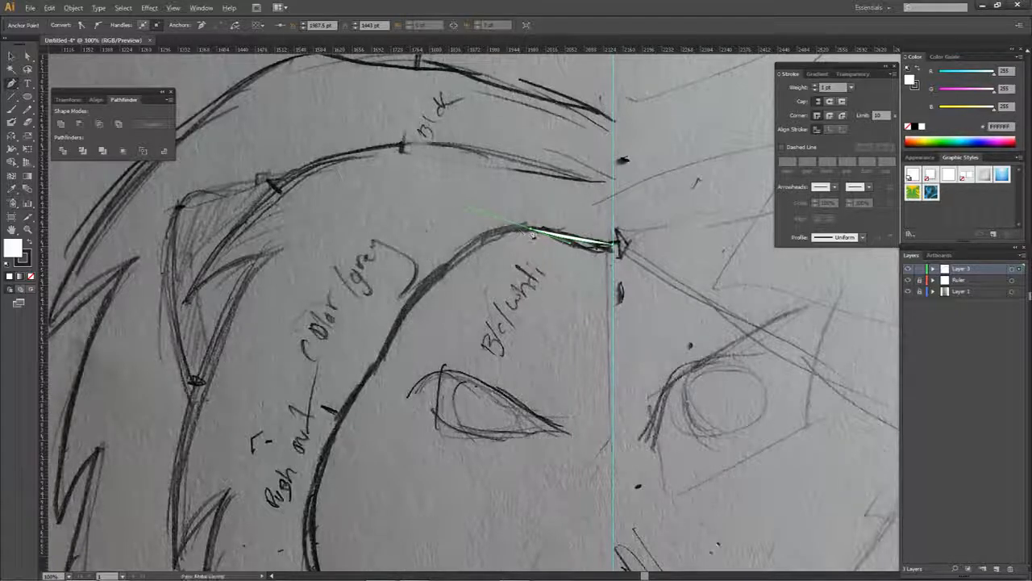
{"action": "key", "text": "alt"}
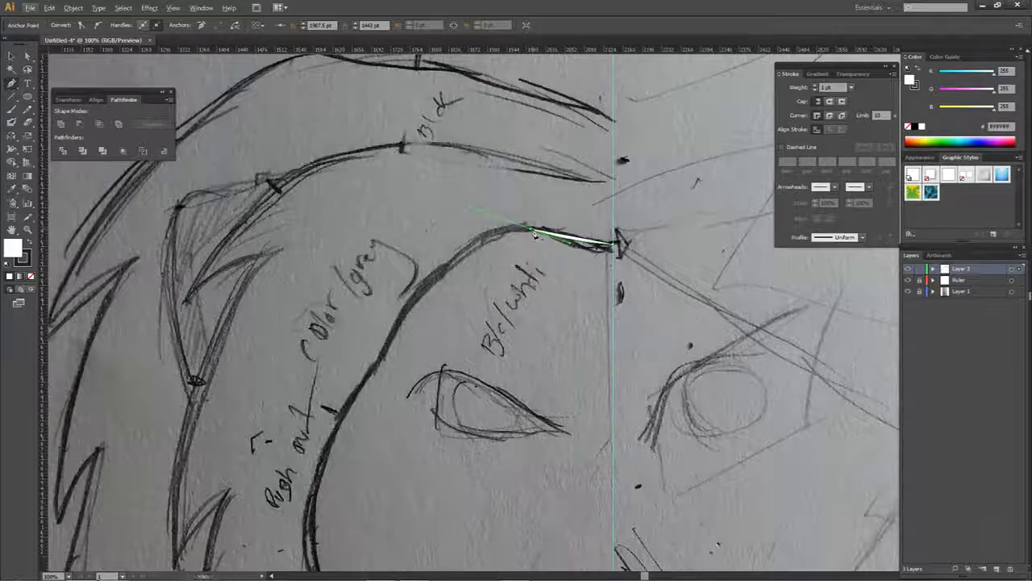
{"action": "scroll", "coordinate": [535, 233], "scroll_direction": "up", "scroll_amount": 2}
{"action": "left_click", "coordinate": [536, 229]}
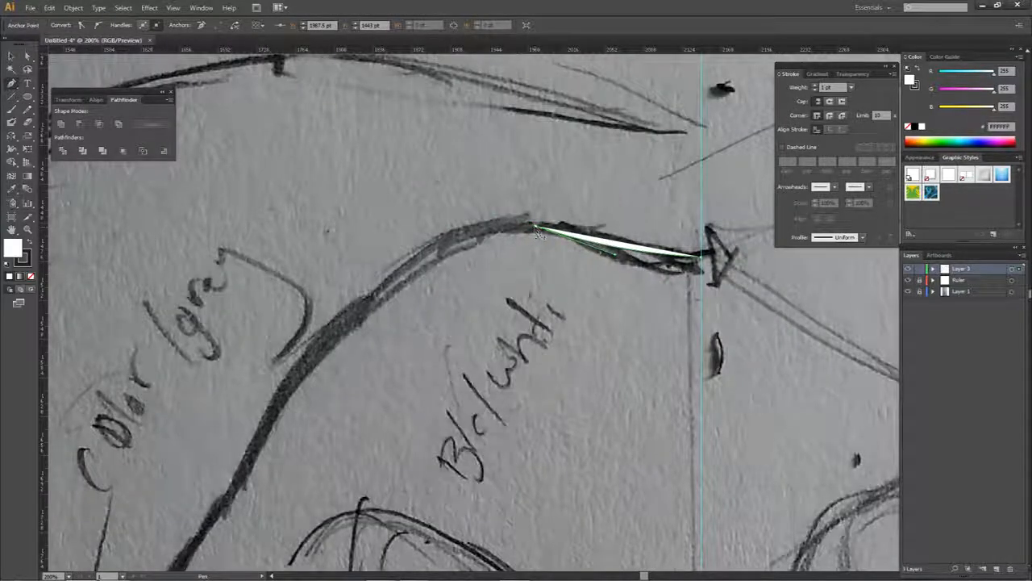
- Try extending the path from the brow anchor with a curved segment inside the face and undo it
{"action": "left_click_drag", "start_coordinate": [474, 306], "coordinate": [489, 293]}
{"action": "left_click_drag", "start_coordinate": [632, 335], "coordinate": [589, 418]}
{"action": "left_click", "coordinate": [623, 337]}
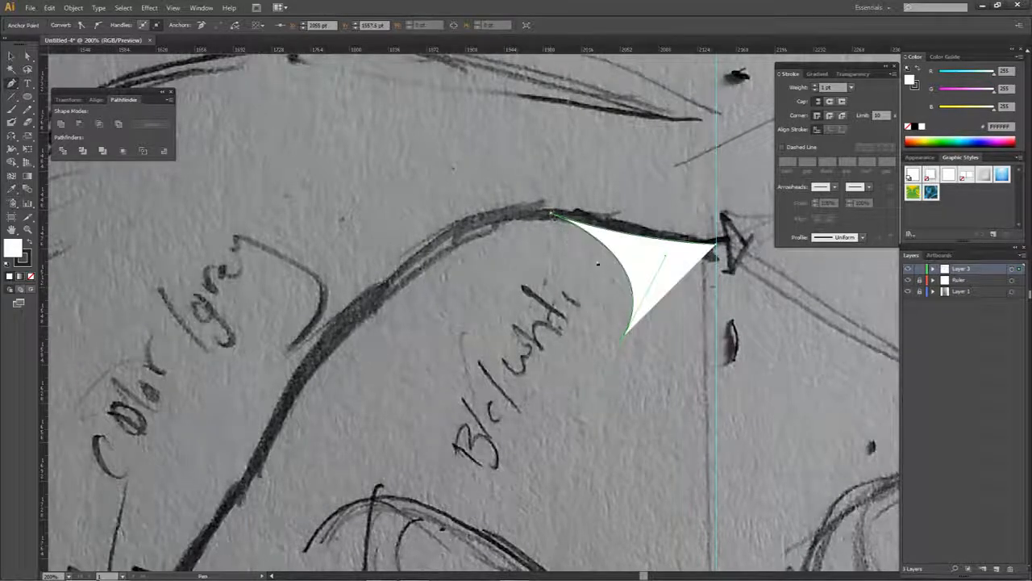
{"action": "key", "text": "ctrl+z"}
{"action": "key", "text": "ctrl+z"}
{"action": "key", "text": "ctrl+z"}
{"action": "key", "text": "ctrl+z"}
{"action": "key", "text": "ctrl+z"}
{"action": "key", "text": "ctrl+z"}
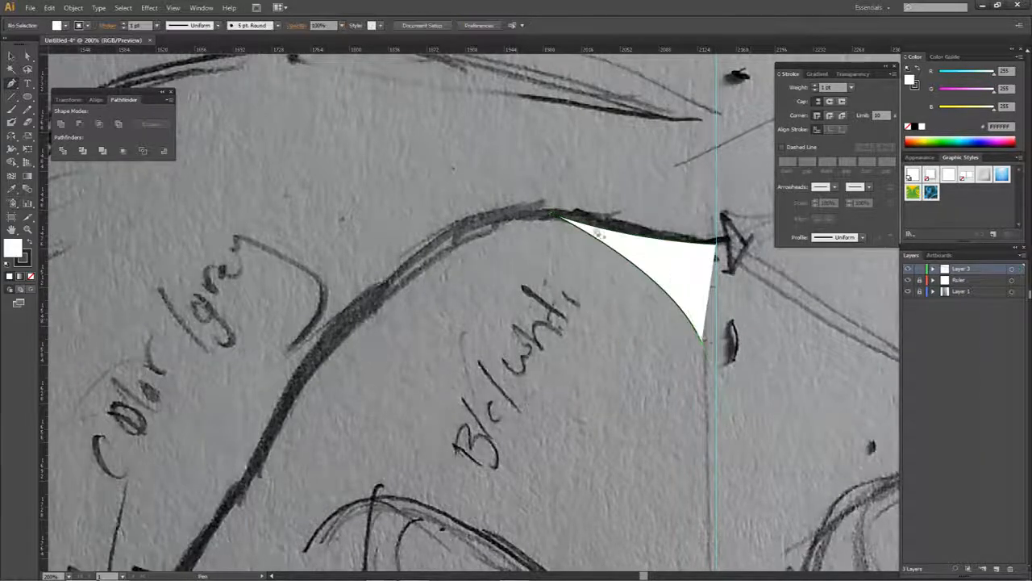
{"action": "scroll", "coordinate": [601, 281], "scroll_direction": "down", "scroll_amount": 1}
{"action": "key", "text": "ctrl+z"}
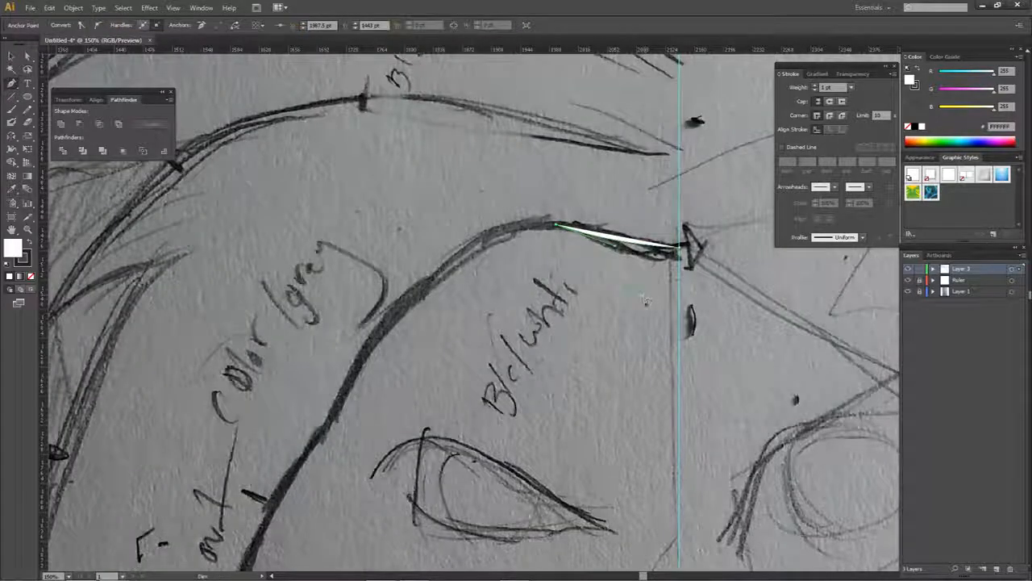
- Try a short curve below the brow and a straight segment down to the left temple, undoing each one
{"action": "left_click_drag", "start_coordinate": [643, 295], "coordinate": [720, 318]}
{"action": "scroll", "coordinate": [581, 268], "scroll_direction": "down", "scroll_amount": 1}
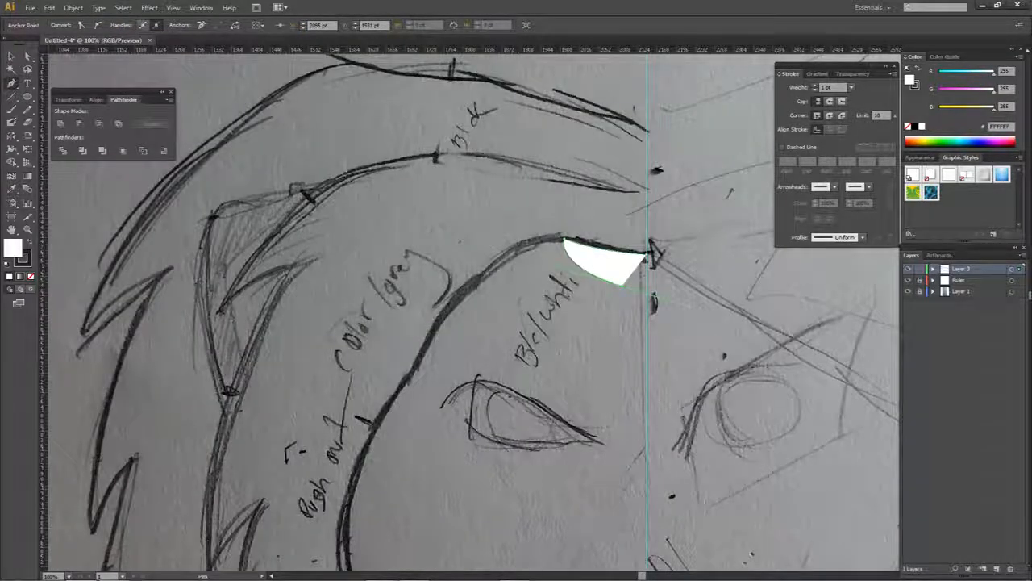
{"action": "key", "text": "ctrl+z"}
{"action": "scroll", "coordinate": [531, 263], "scroll_direction": "up", "scroll_amount": 2}
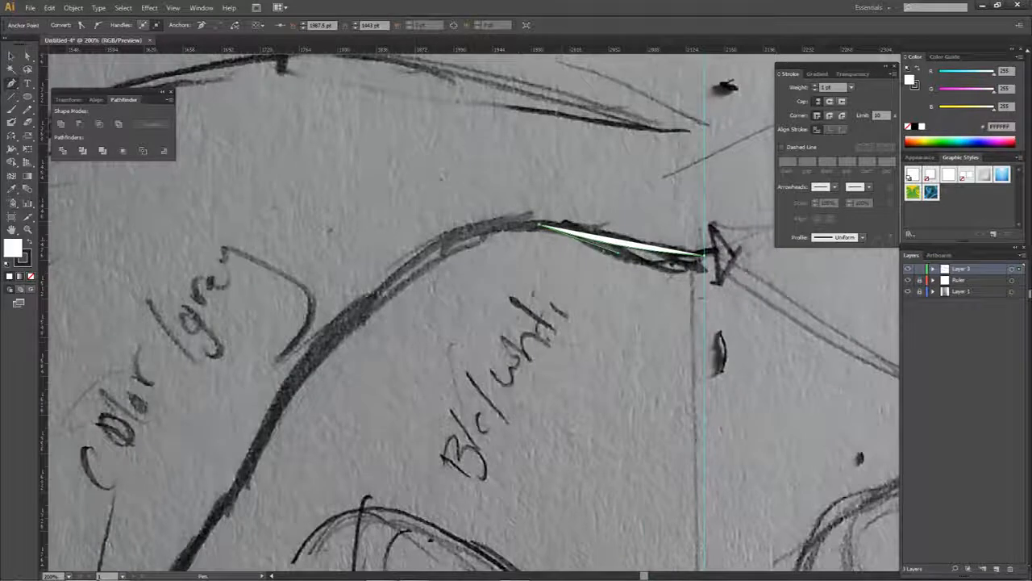
{"action": "left_click", "coordinate": [242, 482]}
{"action": "left_click", "coordinate": [537, 227]}
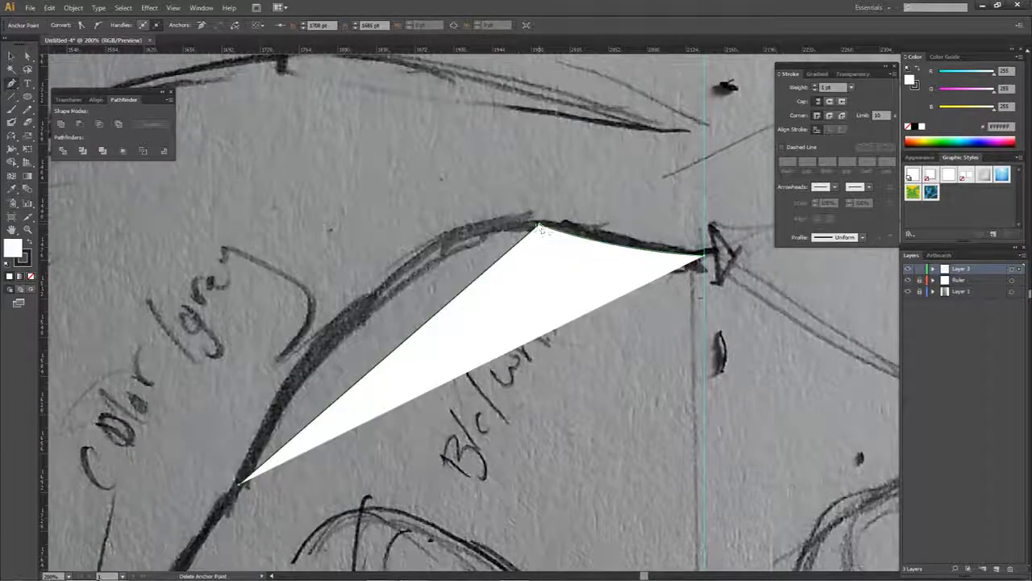
{"action": "key", "text": "ctrl+z"}
{"action": "key", "text": "ctrl+z"}
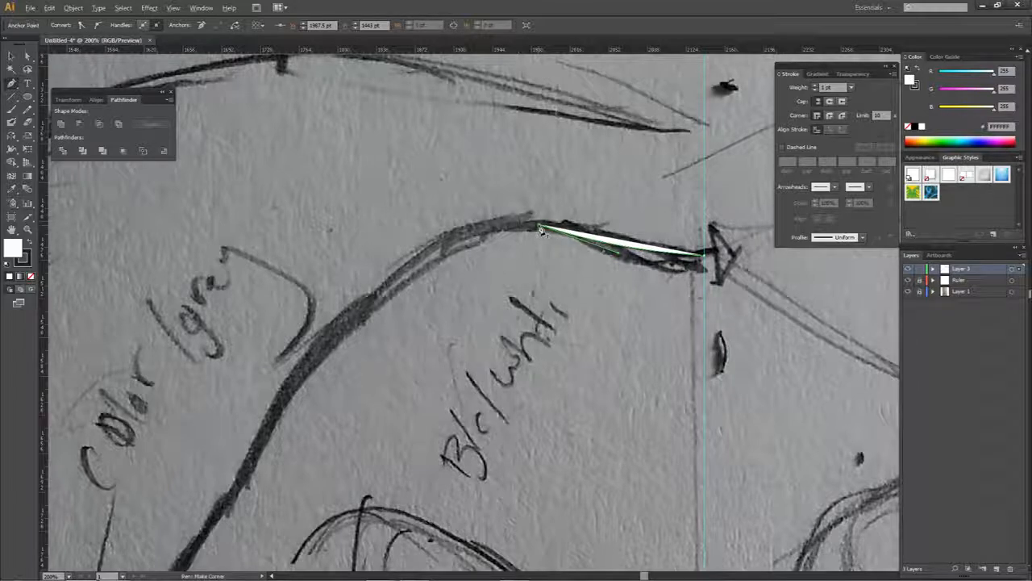
- Pull a new outgoing handle from the brow anchor and try a curved segment down toward the left temple
{"action": "key", "text": "alt"}
{"action": "key", "text": "ctrl"}
{"action": "key", "text": "alt"}
{"action": "left_click_drag", "start_coordinate": [539, 227], "coordinate": [403, 192]}
{"action": "scroll", "coordinate": [376, 185], "scroll_direction": "down", "scroll_amount": 3}
{"action": "left_click", "coordinate": [326, 284]}
- Examine up close how the forehead and temple curves join at the brow anchor
{"action": "key", "text": "a"}
{"action": "left_click", "coordinate": [355, 268]}
{"action": "scroll", "coordinate": [430, 191], "scroll_direction": "up", "scroll_amount": 3}
{"action": "scroll", "coordinate": [431, 192], "scroll_direction": "up", "scroll_amount": 10}
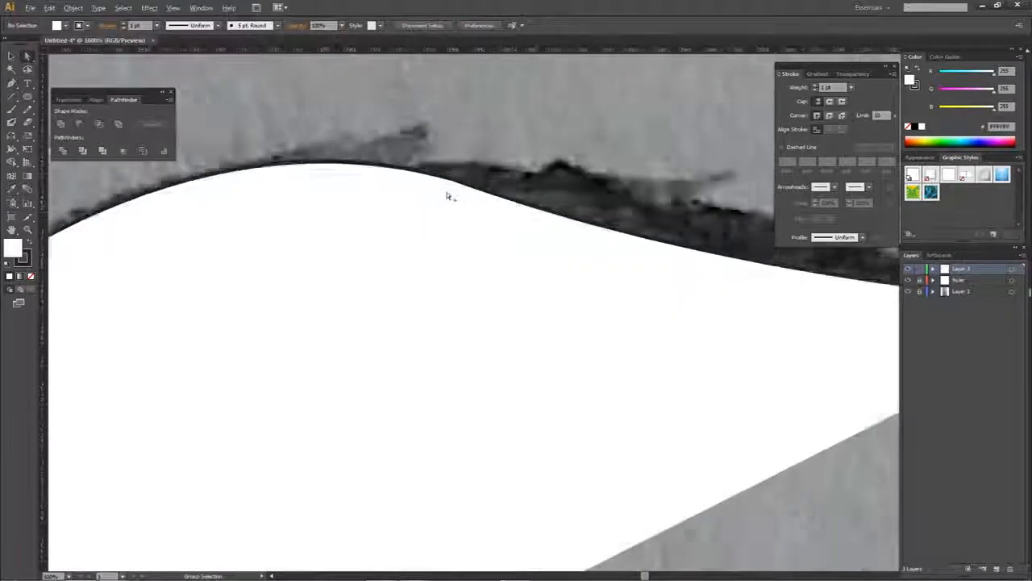
{"action": "scroll", "coordinate": [473, 167], "scroll_direction": "down", "scroll_amount": 3}
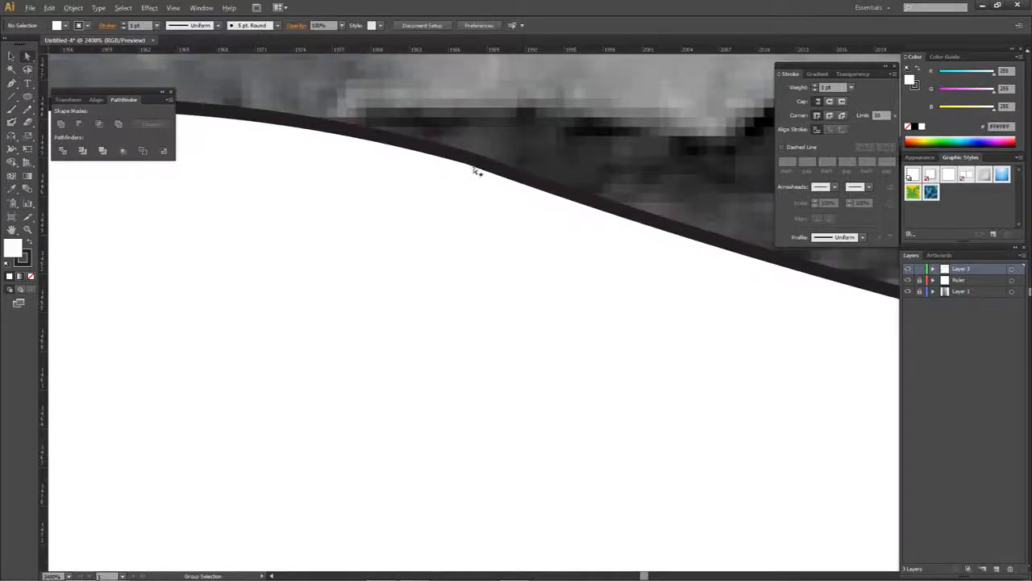
{"action": "left_click", "coordinate": [452, 263]}
{"action": "left_click", "coordinate": [513, 230]}
{"action": "left_click", "coordinate": [441, 286]}
{"action": "left_click", "coordinate": [510, 226]}
{"action": "scroll", "coordinate": [515, 228], "scroll_direction": "down", "scroll_amount": 4}
{"action": "scroll", "coordinate": [514, 234], "scroll_direction": "up", "scroll_amount": 2}
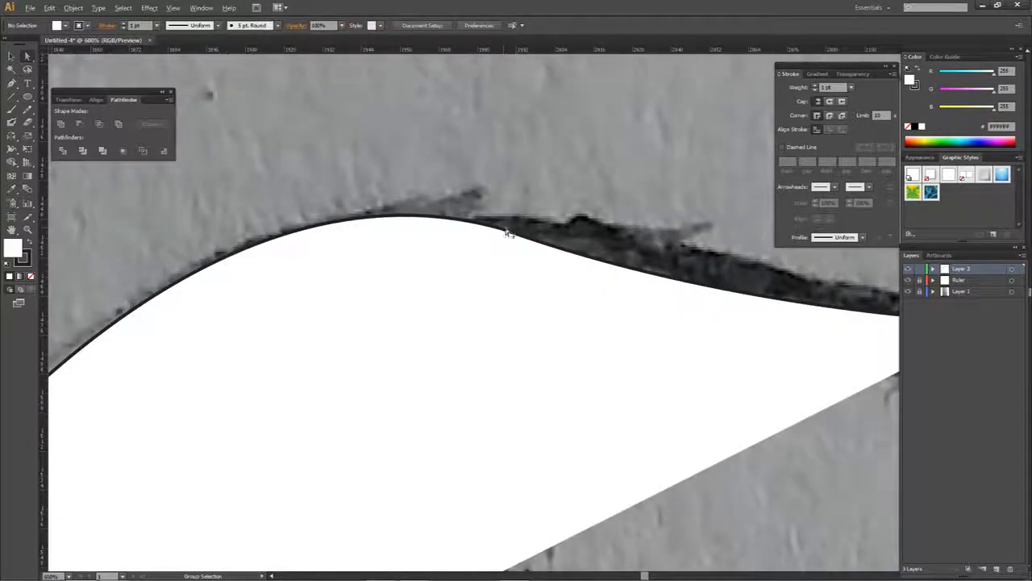
{"action": "scroll", "coordinate": [515, 238], "scroll_direction": "down", "scroll_amount": 5}
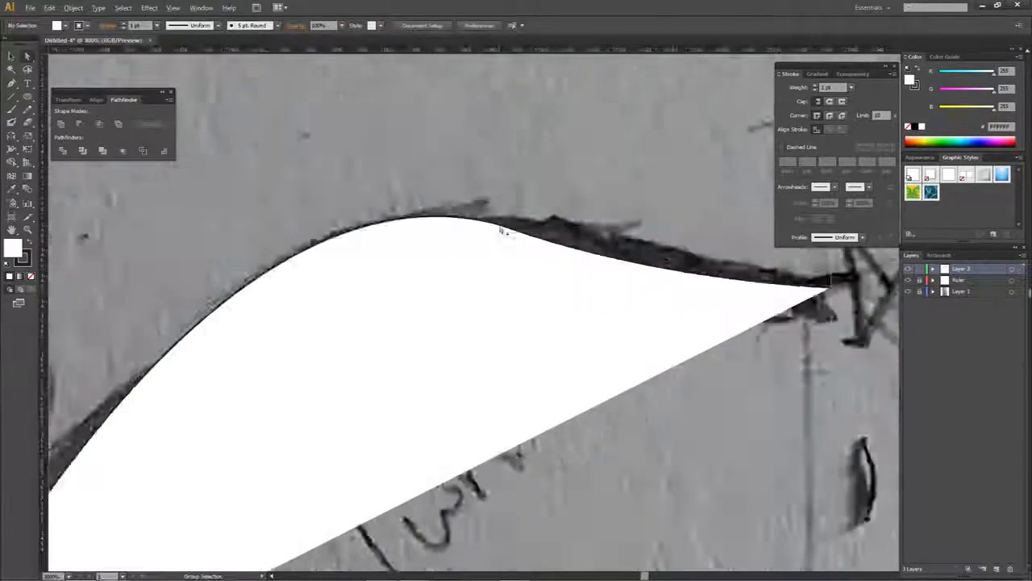
{"action": "left_click", "coordinate": [502, 229]}
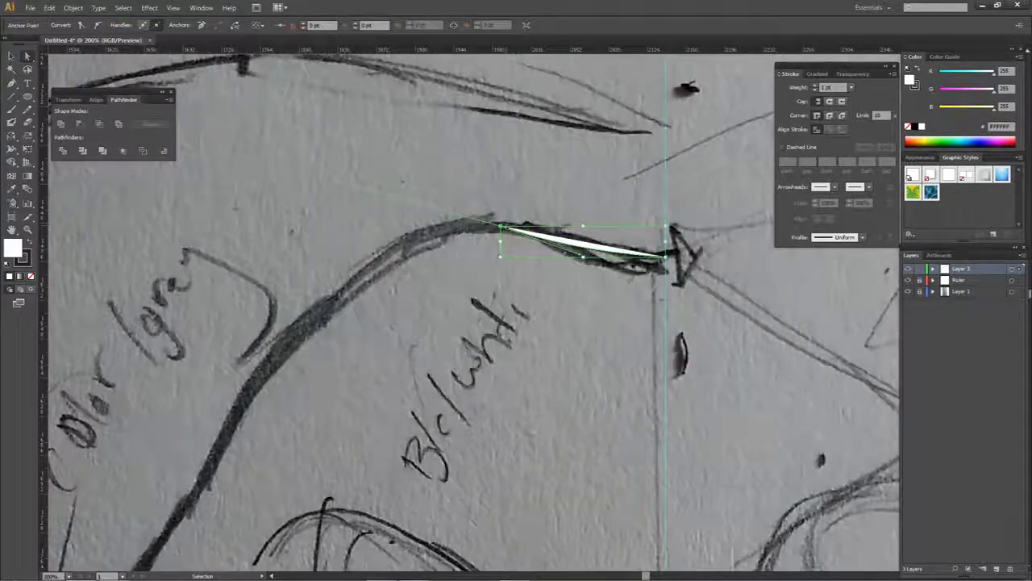
- Try another curve from the brow anchor to the left temple, examine its join and delete the whole path
{"action": "key", "text": "p"}
{"action": "left_click", "coordinate": [504, 230]}
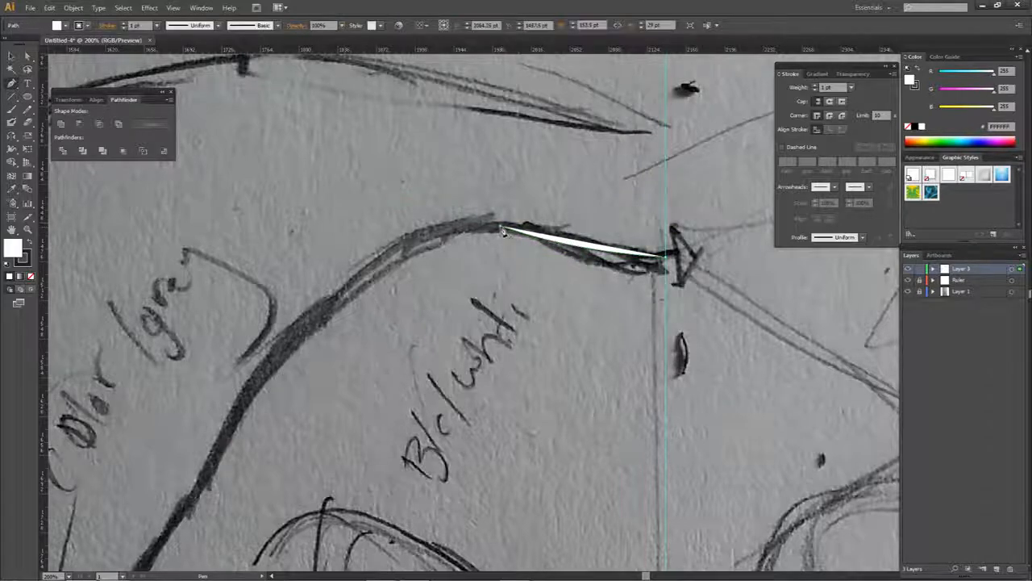
{"action": "left_click", "coordinate": [250, 415]}
{"action": "scroll", "coordinate": [502, 227], "scroll_direction": "up", "scroll_amount": 3}
{"action": "key", "text": "a"}
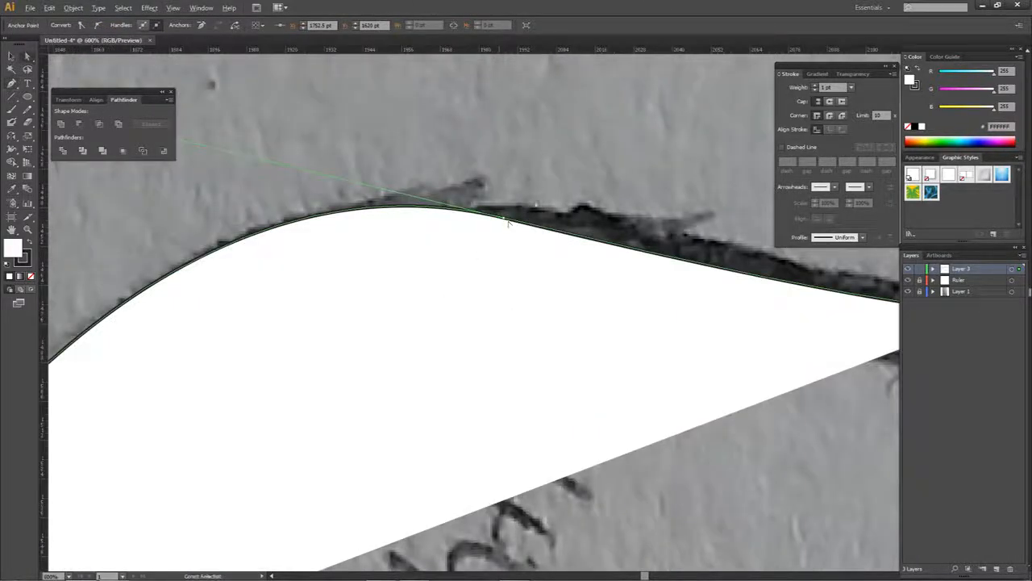
{"action": "left_click", "coordinate": [508, 214]}
{"action": "scroll", "coordinate": [507, 216], "scroll_direction": "up", "scroll_amount": 5}
{"action": "left_click", "coordinate": [507, 208]}
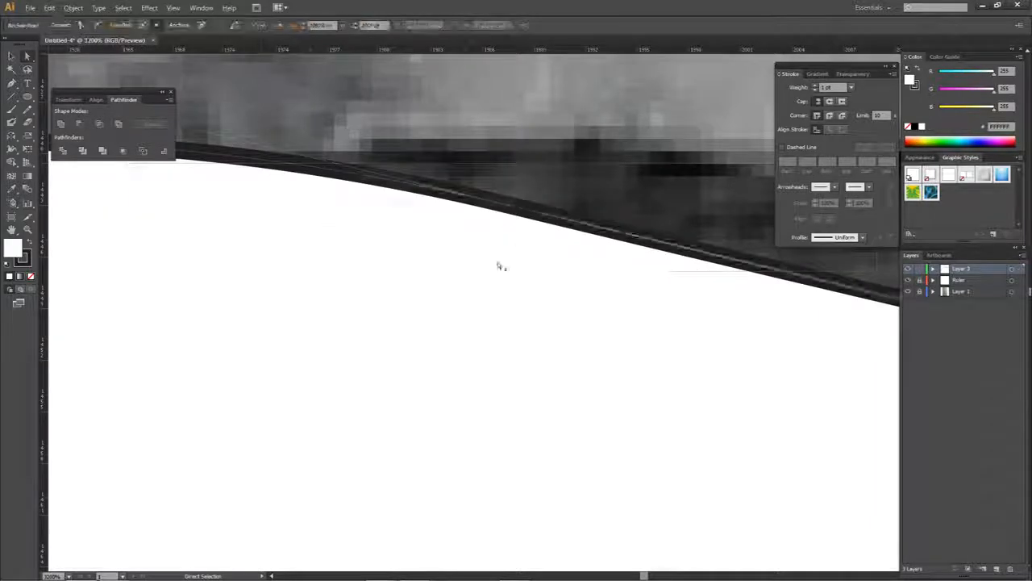
{"action": "scroll", "coordinate": [500, 265], "scroll_direction": "down", "scroll_amount": 4}
{"action": "scroll", "coordinate": [489, 269], "scroll_direction": "down", "scroll_amount": 5}
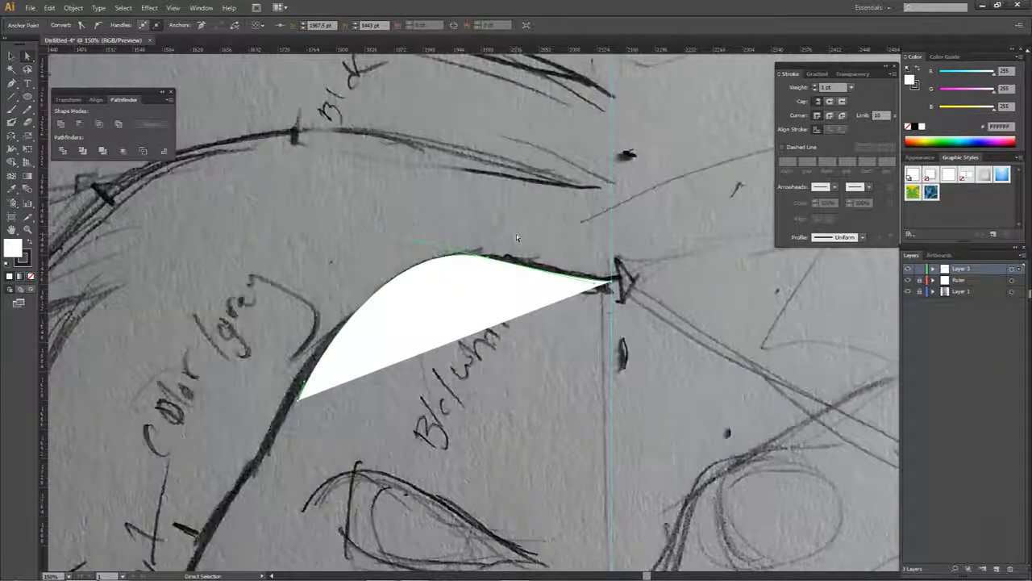
{"action": "key", "text": "Delete"}
- Start a new Pen path at the centre guide and curve it along the forehead line to the top of the brow
{"action": "key", "text": "p"}
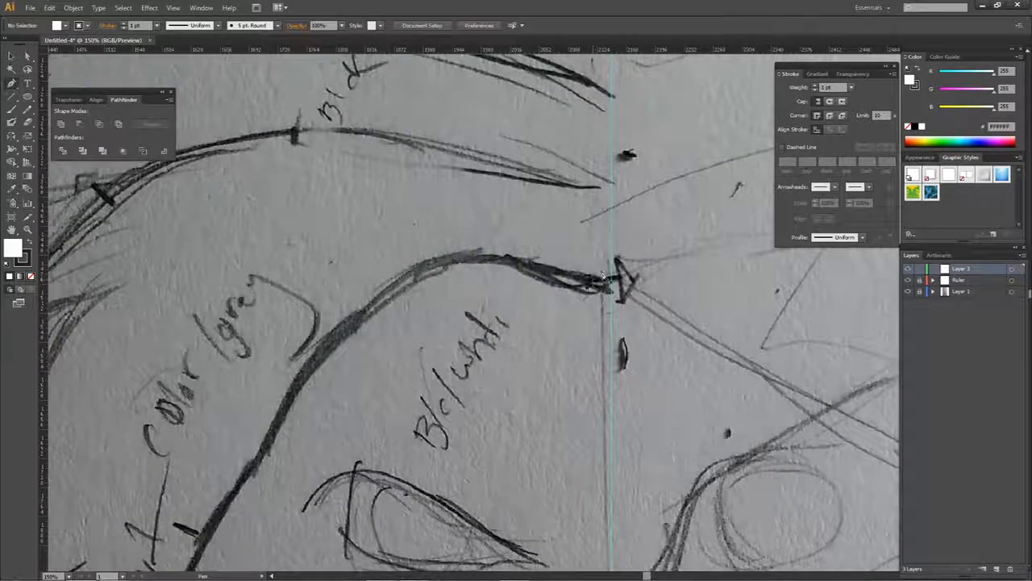
{"action": "scroll", "coordinate": [587, 275], "scroll_direction": "up", "scroll_amount": 1}
{"action": "left_click_drag", "start_coordinate": [602, 325], "coordinate": [528, 254]}
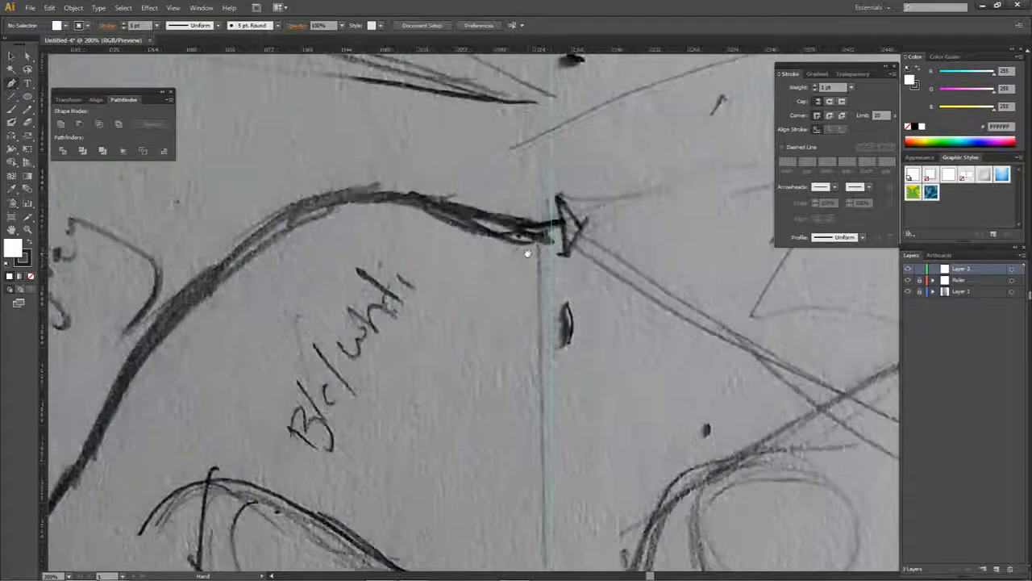
{"action": "scroll", "coordinate": [546, 234], "scroll_direction": "up", "scroll_amount": 2}
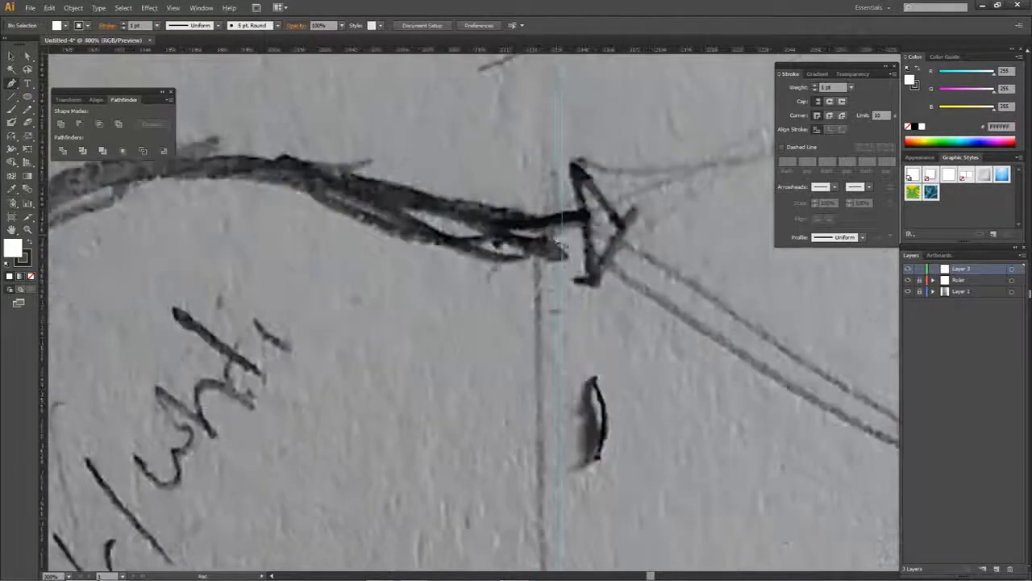
{"action": "left_click", "coordinate": [564, 255]}
{"action": "left_click_drag", "start_coordinate": [245, 167], "coordinate": [77, 103]}
- Continue the path with curved segments along the sketched outline, past the temple and down to the left cheek
{"action": "scroll", "coordinate": [248, 227], "scroll_direction": "down", "scroll_amount": 2}
{"action": "scroll", "coordinate": [204, 242], "scroll_direction": "down", "scroll_amount": 2}
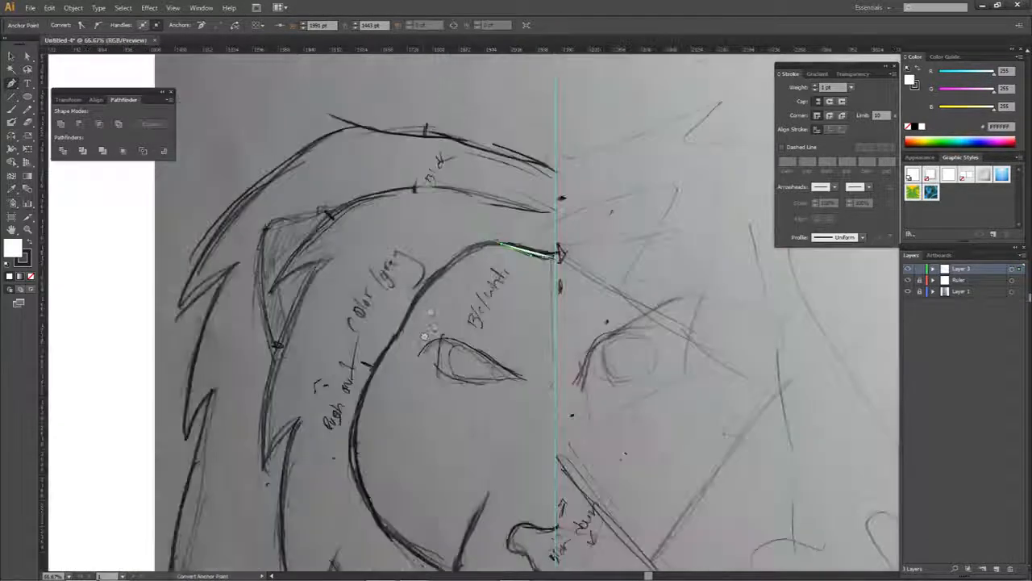
{"action": "scroll", "coordinate": [443, 325], "scroll_direction": "down", "scroll_amount": 1}
{"action": "left_click_drag", "start_coordinate": [418, 243], "coordinate": [403, 285]}
{"action": "left_click_drag", "start_coordinate": [369, 343], "coordinate": [352, 372]}
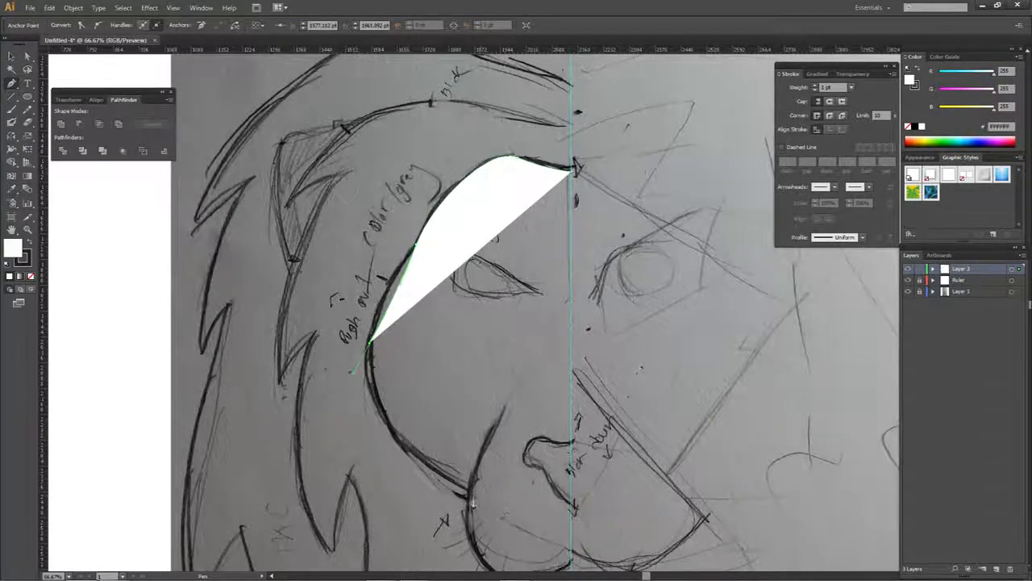
- Extend the path with a curve along the lower cheek to the muzzle and make that anchor a corner point
{"action": "left_click_drag", "start_coordinate": [465, 494], "coordinate": [442, 429]}
{"action": "left_click_drag", "start_coordinate": [506, 297], "coordinate": [508, 306]}
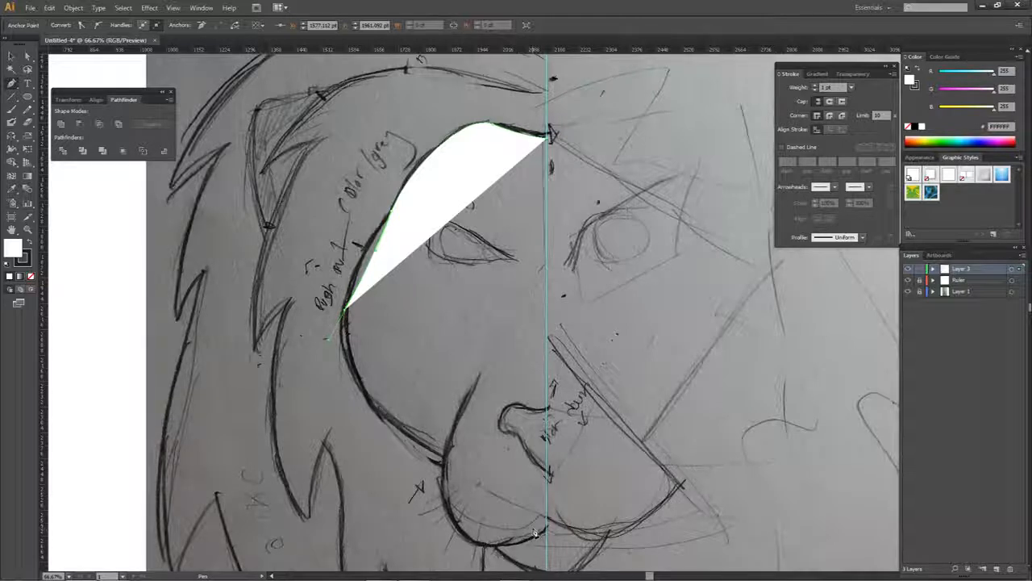
{"action": "left_click_drag", "start_coordinate": [445, 458], "coordinate": [482, 456]}
{"action": "left_click", "coordinate": [445, 457]}
- Trace the muzzle's lower curve to the centre guide and close the half-face shape at its forehead starting point
{"action": "left_click_drag", "start_coordinate": [494, 500], "coordinate": [530, 505]}
{"action": "left_click", "coordinate": [555, 486]}
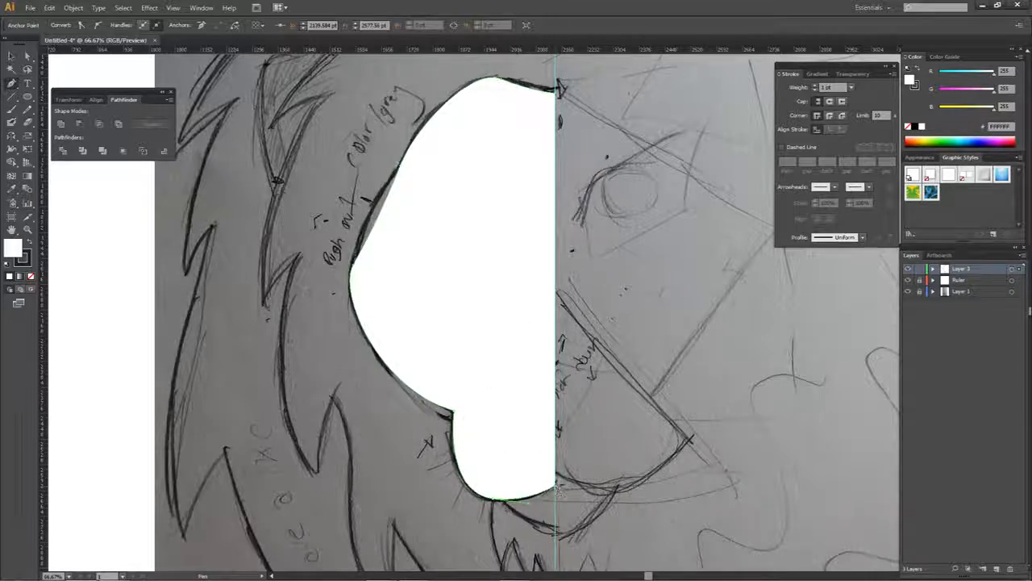
{"action": "left_click", "coordinate": [557, 90]}
- Examine up close the forehead edge and the upper corner of the half-face shape at the centre guide
{"action": "key", "text": "a"}
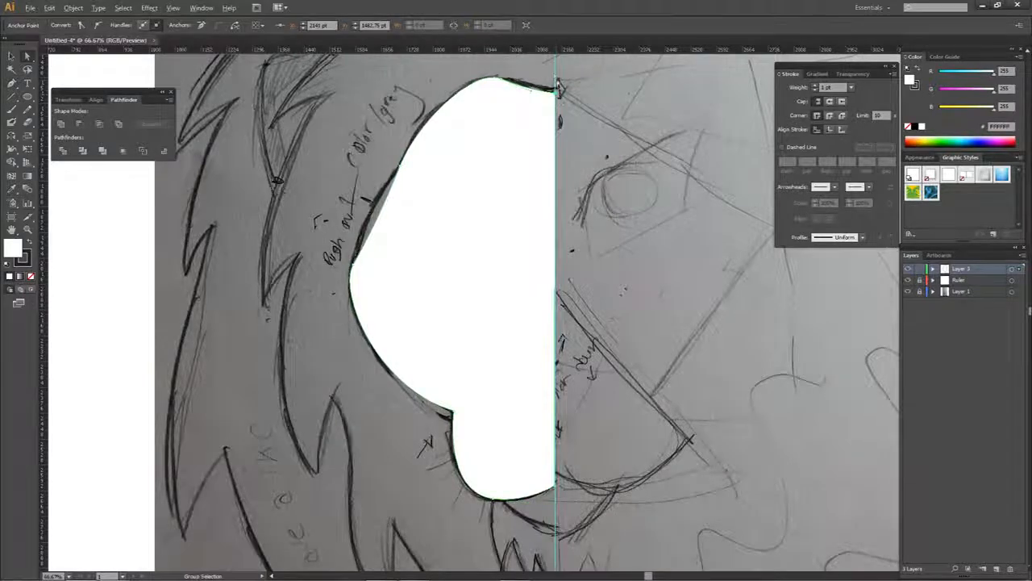
{"action": "scroll", "coordinate": [558, 76], "scroll_direction": "up", "scroll_amount": 5}
{"action": "scroll", "coordinate": [518, 137], "scroll_direction": "up", "scroll_amount": 3}
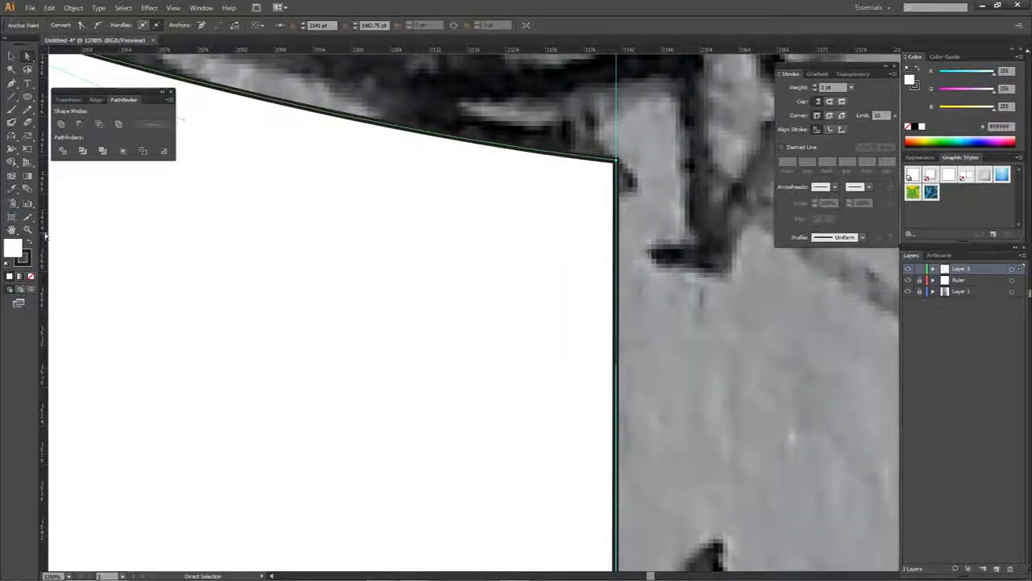
{"action": "scroll", "coordinate": [226, 251], "scroll_direction": "down", "scroll_amount": 3}
{"action": "scroll", "coordinate": [233, 240], "scroll_direction": "up", "scroll_amount": 3}
{"action": "left_click_drag", "start_coordinate": [381, 201], "coordinate": [346, 309]}
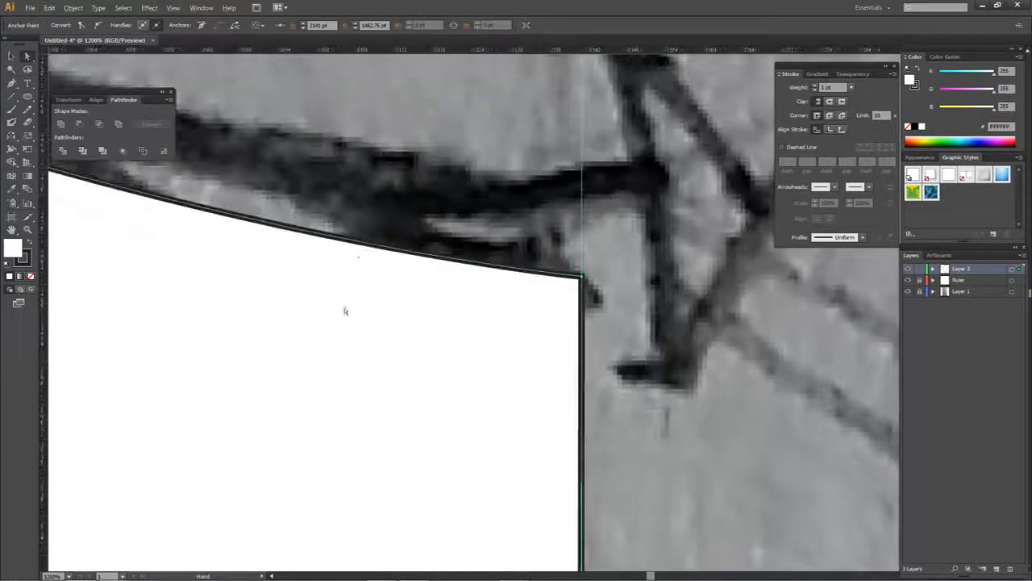
{"action": "scroll", "coordinate": [357, 257], "scroll_direction": "up", "scroll_amount": 1}
{"action": "scroll", "coordinate": [401, 199], "scroll_direction": "up", "scroll_amount": 1}
{"action": "scroll", "coordinate": [423, 199], "scroll_direction": "down", "scroll_amount": 1}
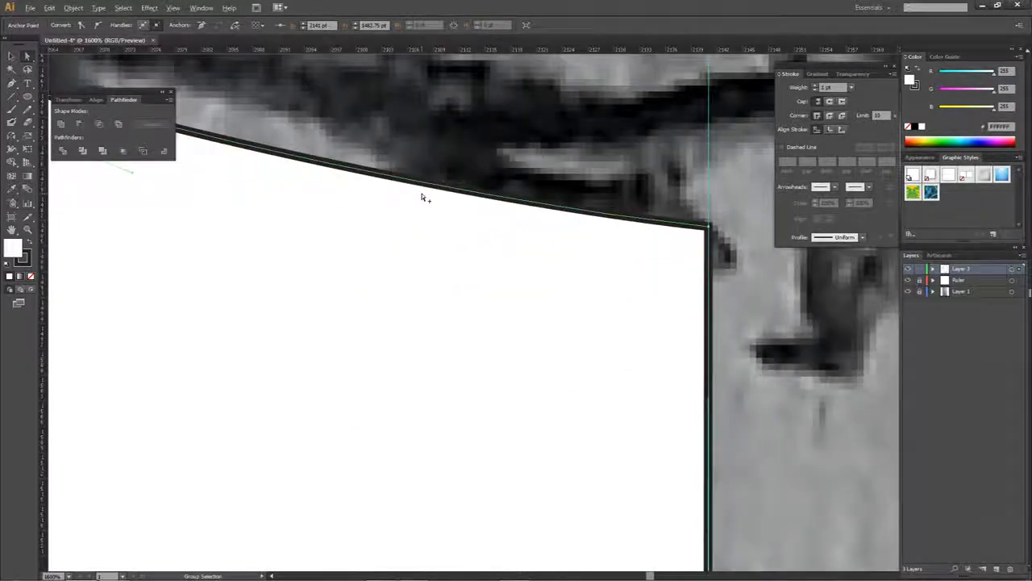
{"action": "scroll", "coordinate": [422, 198], "scroll_direction": "down", "scroll_amount": 1}
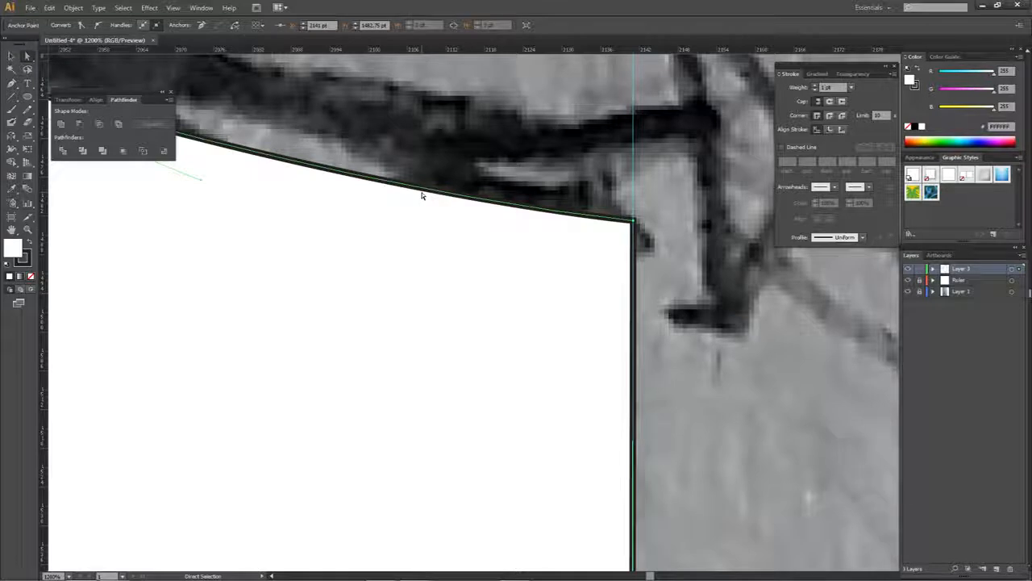
- Select the half-face shape and compare no fill, a gradient fill and a solid white fill, finishing with None
{"action": "left_click", "coordinate": [386, 248]}
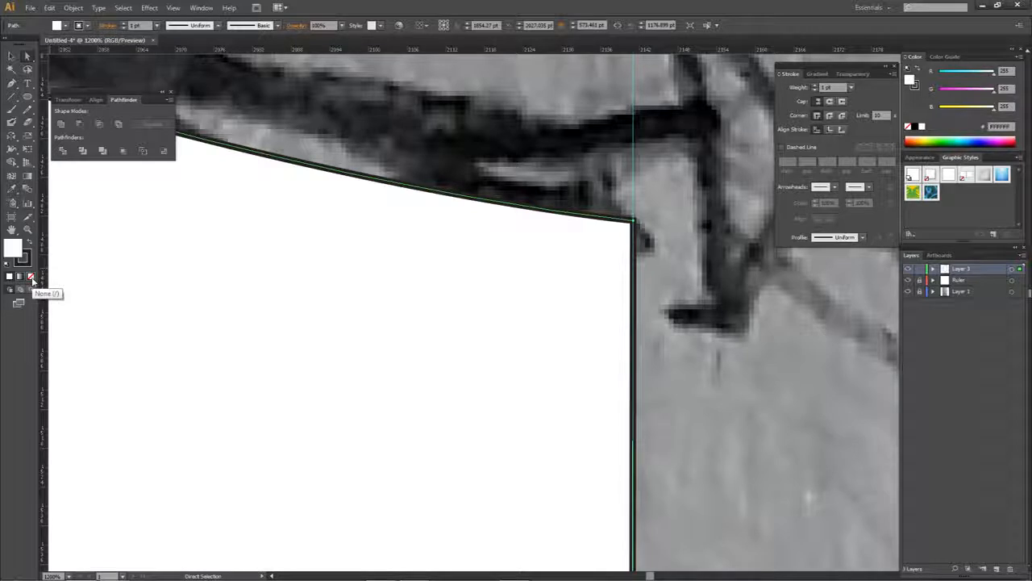
{"action": "left_click", "coordinate": [32, 277]}
{"action": "left_click", "coordinate": [20, 276]}
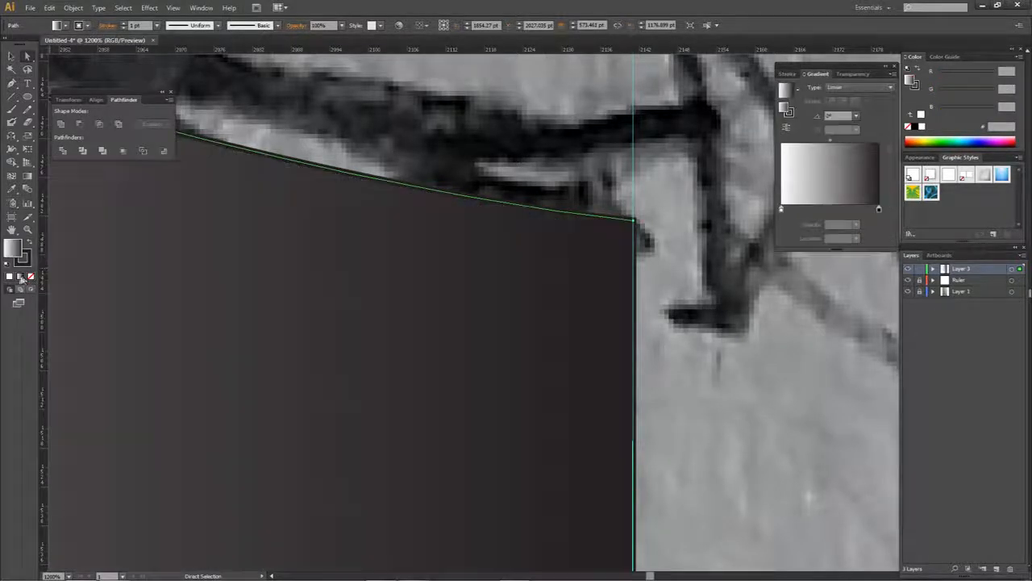
{"action": "left_click", "coordinate": [8, 277]}
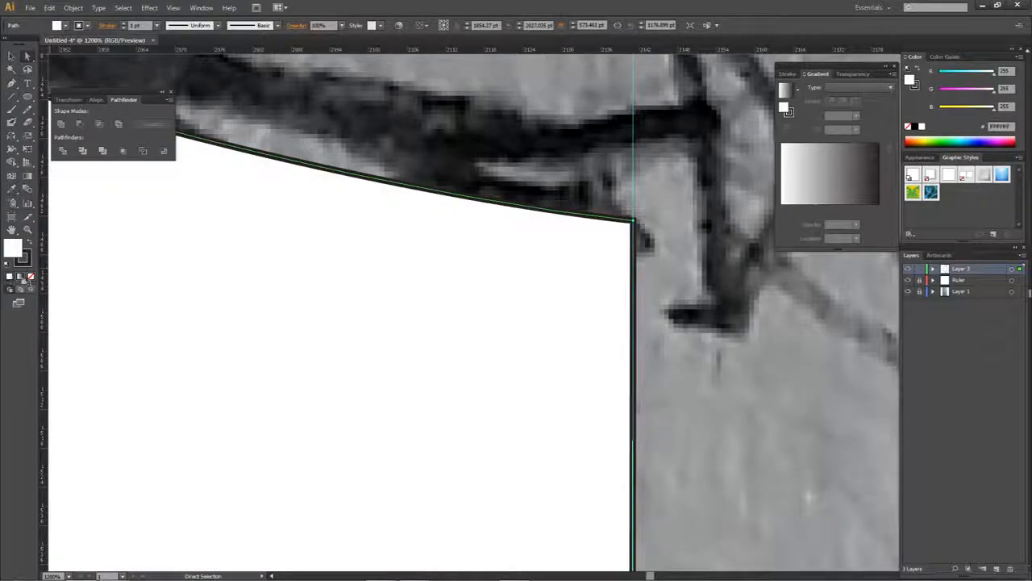
{"action": "left_click", "coordinate": [31, 277]}
{"action": "left_click", "coordinate": [9, 277]}
{"action": "left_click", "coordinate": [30, 277]}
{"action": "left_click", "coordinate": [10, 276]}
{"action": "left_click", "coordinate": [32, 277]}
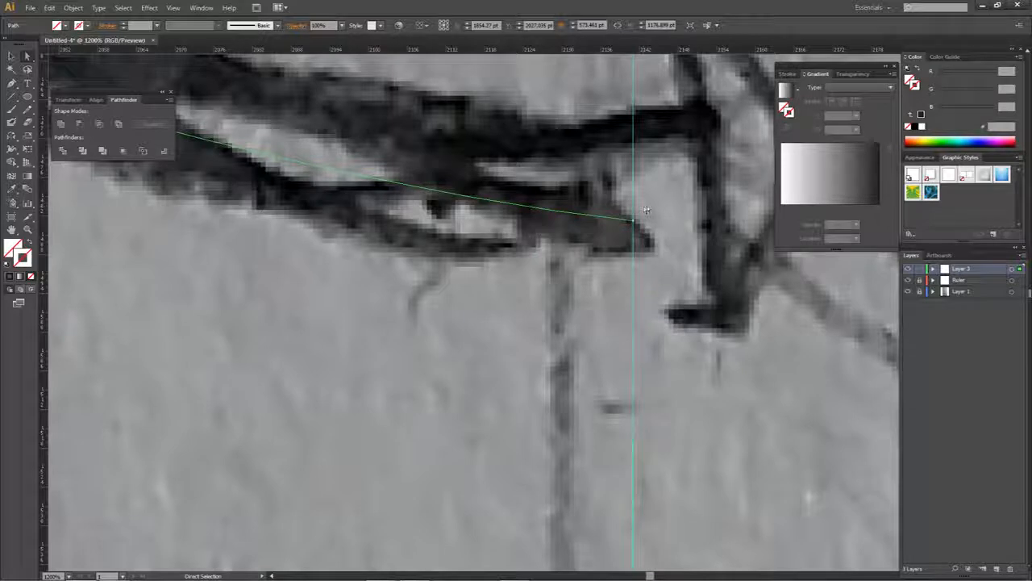
- Deselect the half-face shape and compare the solid colour, gradient and None fill modes
{"action": "left_click", "coordinate": [686, 224]}
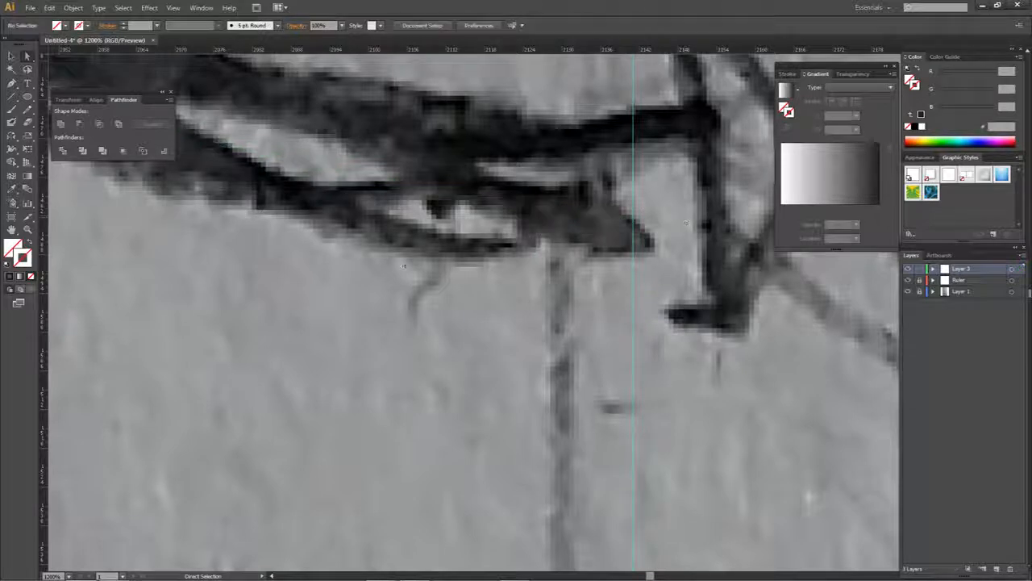
{"action": "left_click", "coordinate": [9, 277]}
{"action": "left_click", "coordinate": [20, 277]}
{"action": "left_click", "coordinate": [10, 276]}
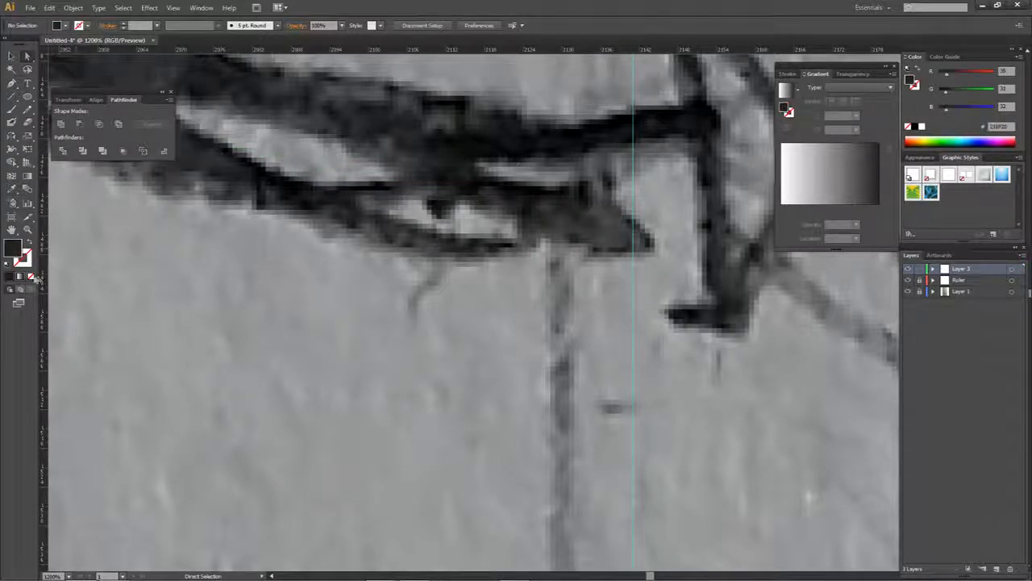
{"action": "left_click", "coordinate": [30, 276]}
{"action": "left_click", "coordinate": [9, 277]}
{"action": "left_click", "coordinate": [30, 276]}
{"action": "left_click", "coordinate": [20, 276]}
{"action": "left_click", "coordinate": [10, 277]}
{"action": "left_click", "coordinate": [9, 277]}
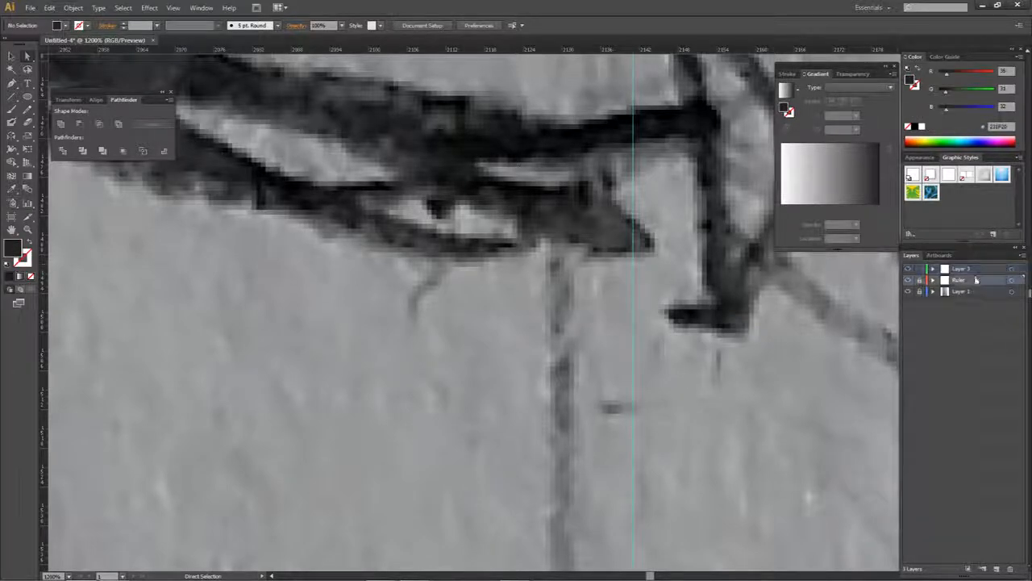
{"action": "left_click", "coordinate": [20, 276]}
{"action": "left_click", "coordinate": [30, 277]}
{"action": "left_click", "coordinate": [20, 276]}
{"action": "left_click", "coordinate": [10, 276]}
{"action": "left_click", "coordinate": [20, 277]}
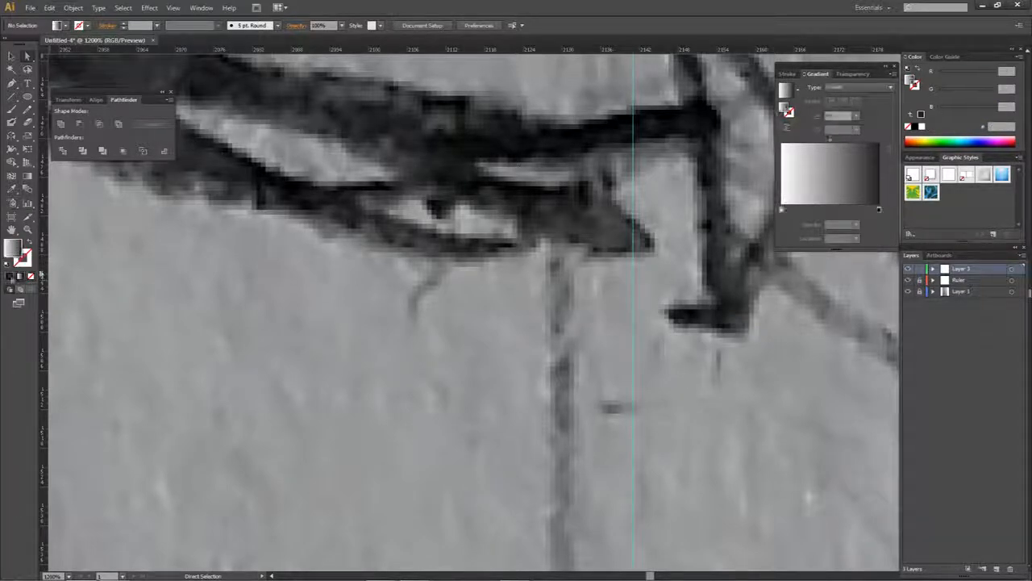
- Select the half-face shape on Layer 3 and give it the solid dark fill 231F20
{"action": "left_click", "coordinate": [1013, 270]}
{"action": "left_click", "coordinate": [10, 276]}
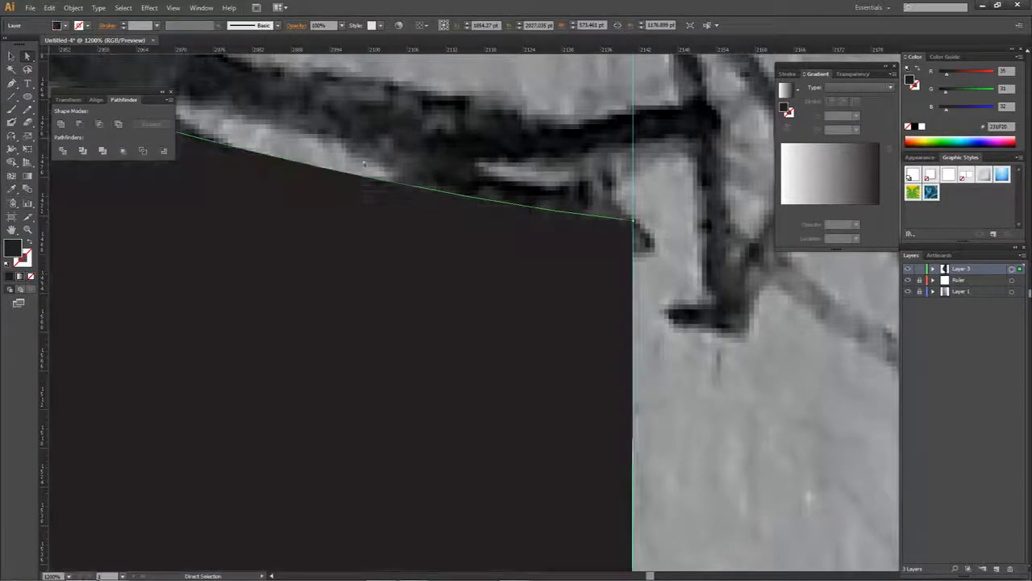
{"action": "left_click", "coordinate": [428, 129]}
{"action": "scroll", "coordinate": [428, 129], "scroll_direction": "down", "scroll_amount": 5}
{"action": "scroll", "coordinate": [482, 152], "scroll_direction": "up", "scroll_amount": 4}
{"action": "scroll", "coordinate": [299, 108], "scroll_direction": "up", "scroll_amount": 4}
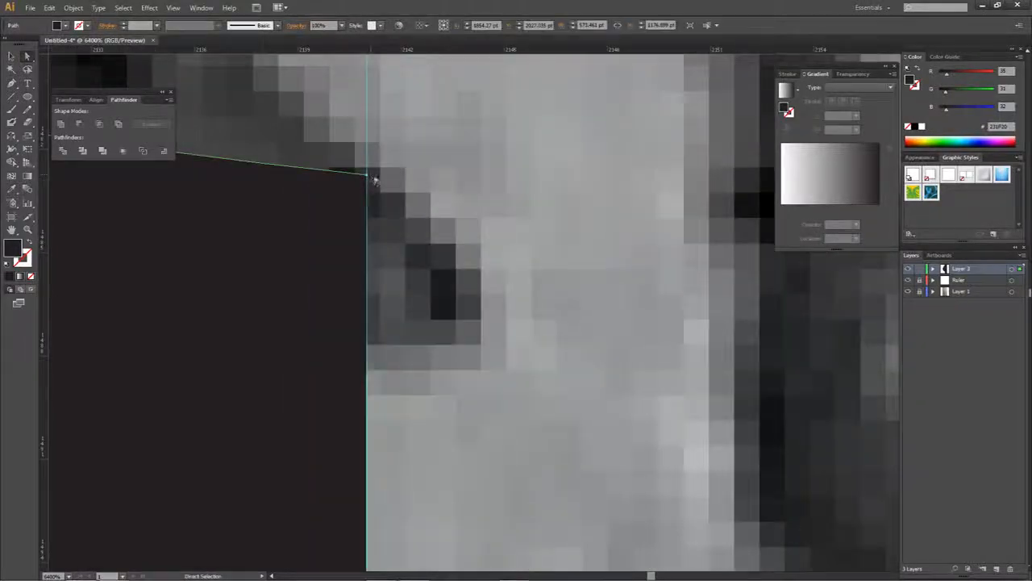
{"action": "scroll", "coordinate": [360, 185], "scroll_direction": "down", "scroll_amount": 8}
{"action": "scroll", "coordinate": [373, 255], "scroll_direction": "down", "scroll_amount": 2}
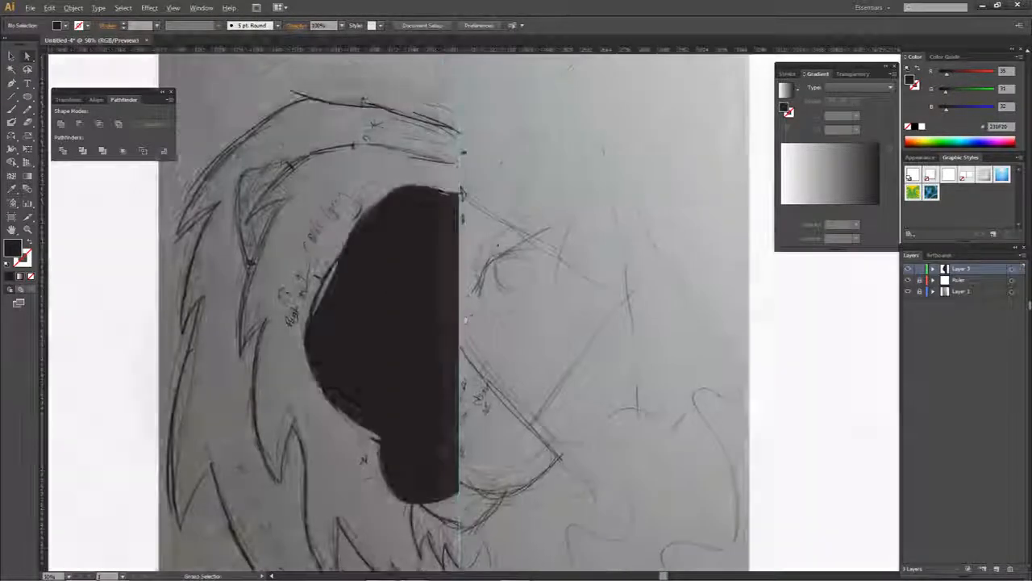
- Try moving the half-face shape's outer cheek anchor slightly outward toward the sketch line
{"action": "left_click", "coordinate": [373, 255]}
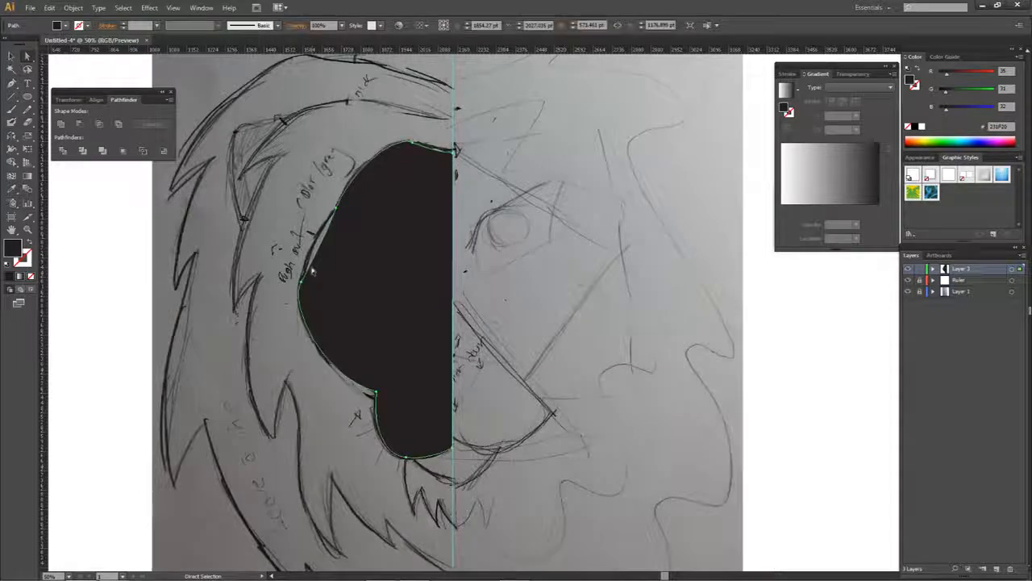
{"action": "left_click_drag", "start_coordinate": [302, 282], "coordinate": [296, 276]}
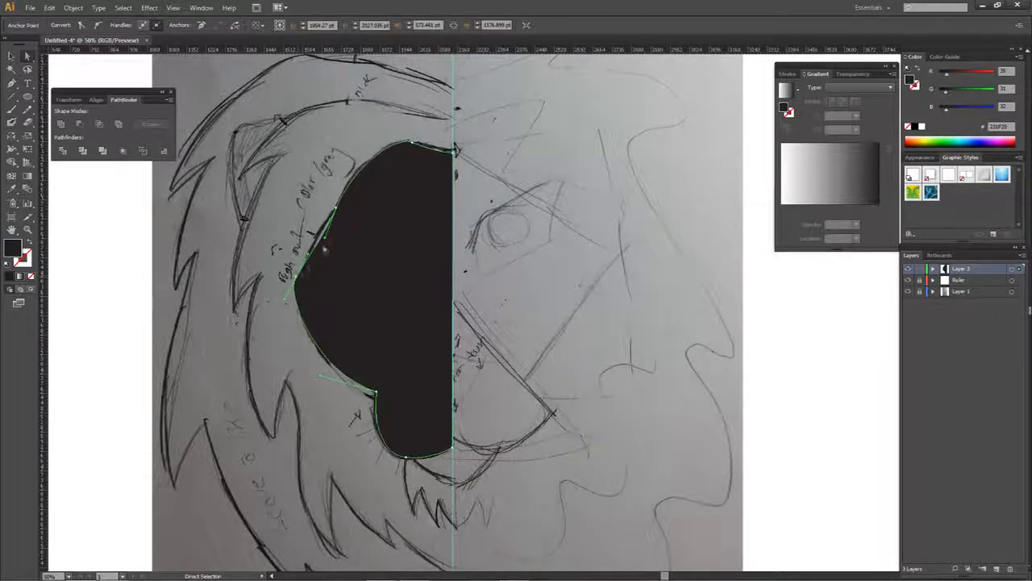
{"action": "left_click", "coordinate": [333, 222]}
{"action": "left_click", "coordinate": [334, 218]}
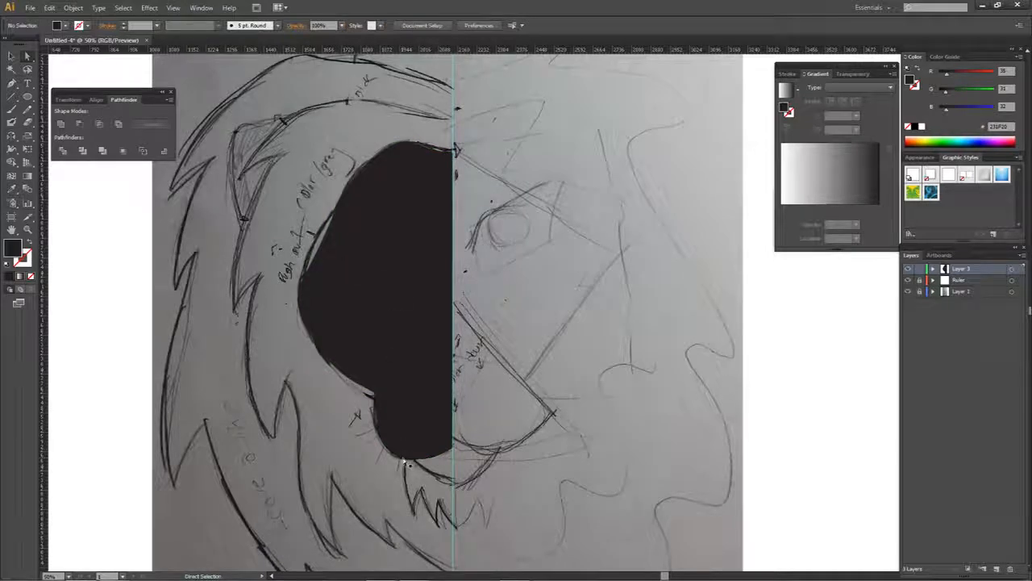
- Move the anchor at the lowest point of the muzzle curve slightly upward
{"action": "scroll", "coordinate": [402, 465], "scroll_direction": "up", "scroll_amount": 3}
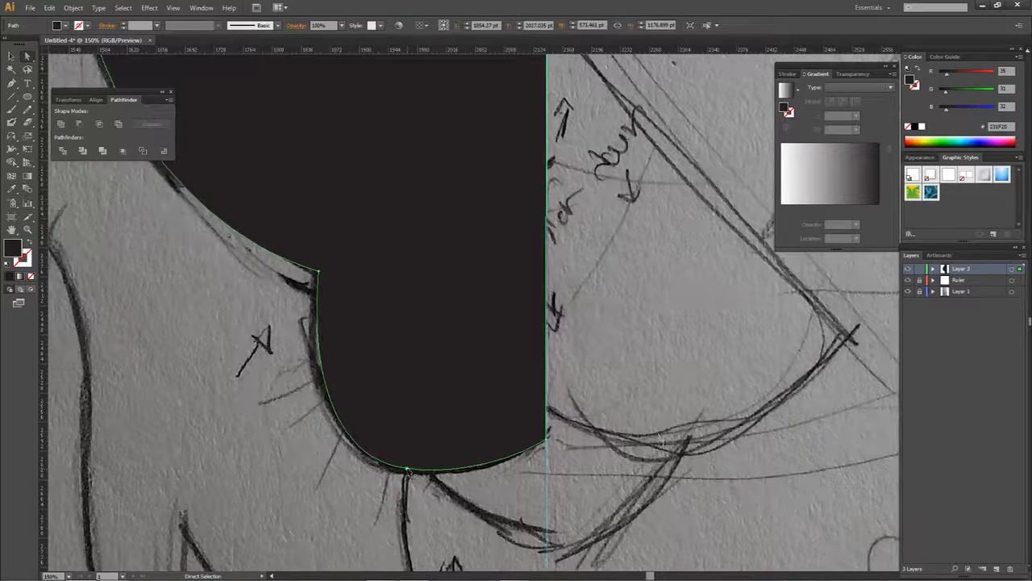
{"action": "left_click", "coordinate": [403, 466]}
{"action": "left_click_drag", "start_coordinate": [407, 466], "coordinate": [409, 458]}
{"action": "left_click", "coordinate": [430, 473]}
{"action": "scroll", "coordinate": [429, 476], "scroll_direction": "down", "scroll_amount": 2}
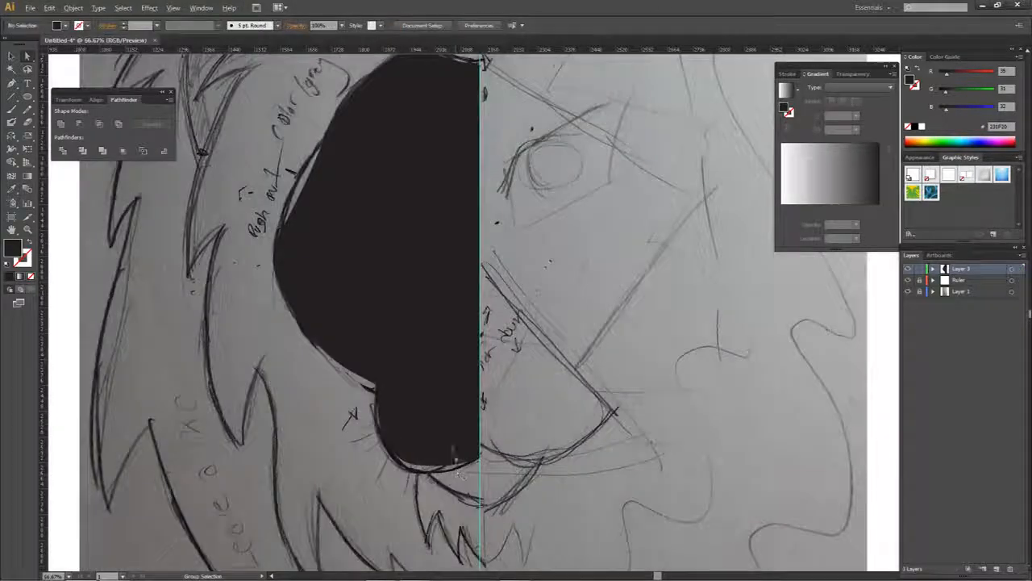
- Duplicate the filled half-face shape to the other side of the centre guide
{"action": "left_click", "coordinate": [431, 423]}
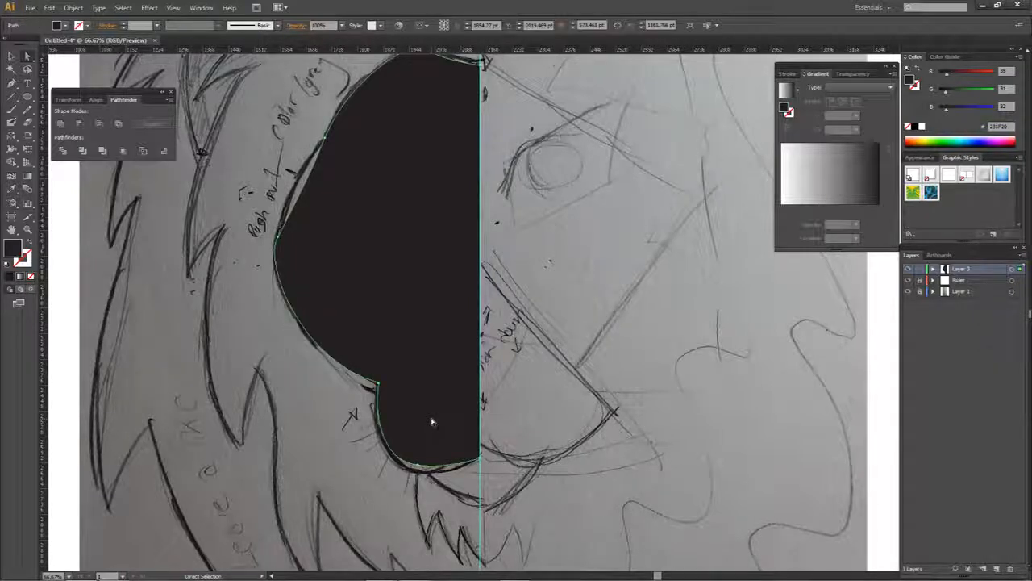
{"action": "left_click_drag", "start_coordinate": [431, 422], "coordinate": [612, 406]}
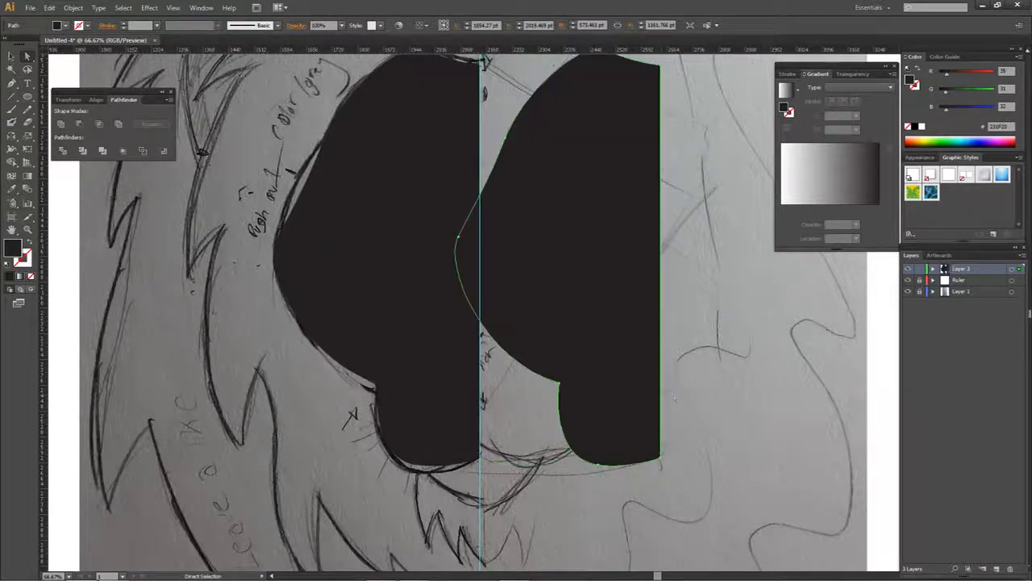
{"action": "left_click", "coordinate": [698, 387]}
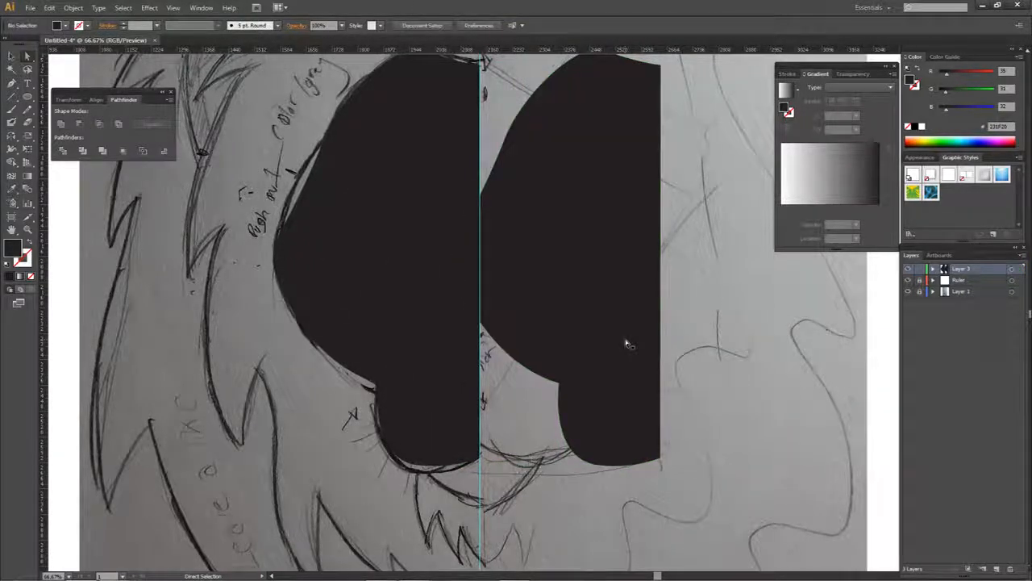
- Try shifting the duplicated half face back toward the centre guide, and undo the move
{"action": "left_click_drag", "start_coordinate": [572, 201], "coordinate": [575, 312]}
{"action": "left_click", "coordinate": [622, 183]}
{"action": "scroll", "coordinate": [566, 153], "scroll_direction": "up", "scroll_amount": 3}
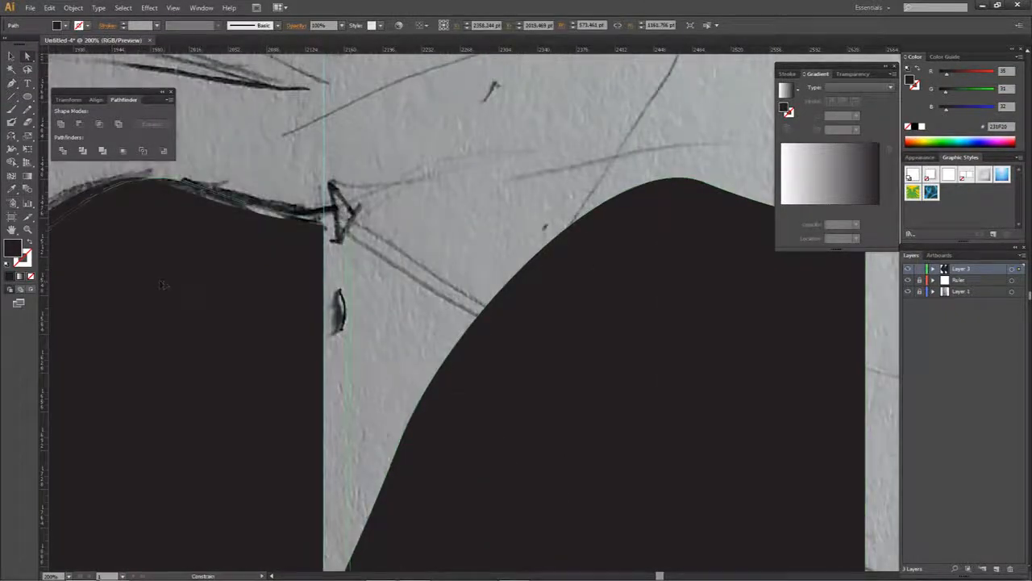
{"action": "left_click_drag", "start_coordinate": [142, 281], "coordinate": [143, 280]}
{"action": "key", "text": "ctrl+z"}
{"action": "scroll", "coordinate": [548, 242], "scroll_direction": "down", "scroll_amount": 3}
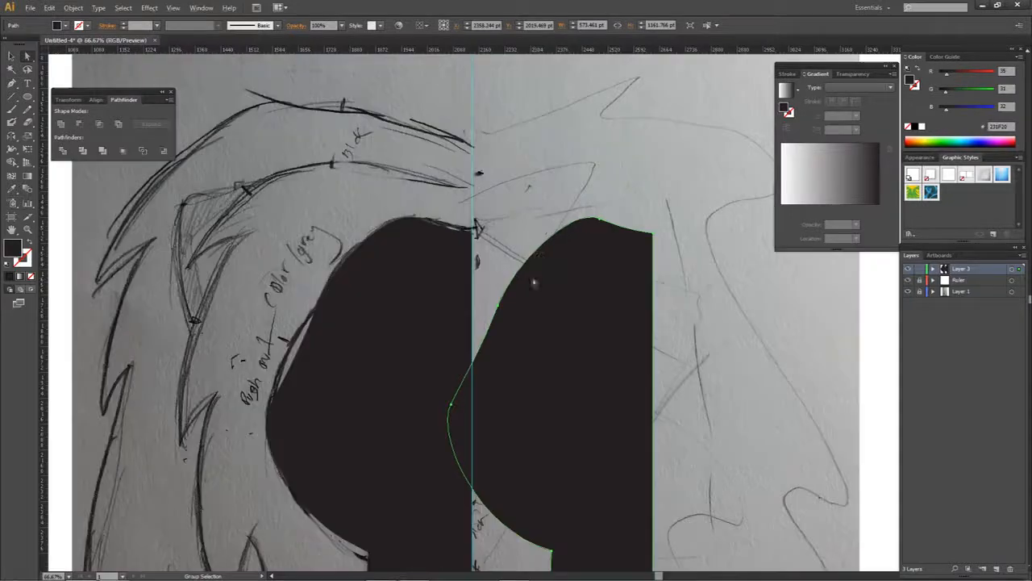
- Reflect the duplicated half face left to right and place its straight edge against the centre guide
{"action": "right_click", "coordinate": [517, 273]}
{"action": "mouse_move", "coordinate": [552, 416]}
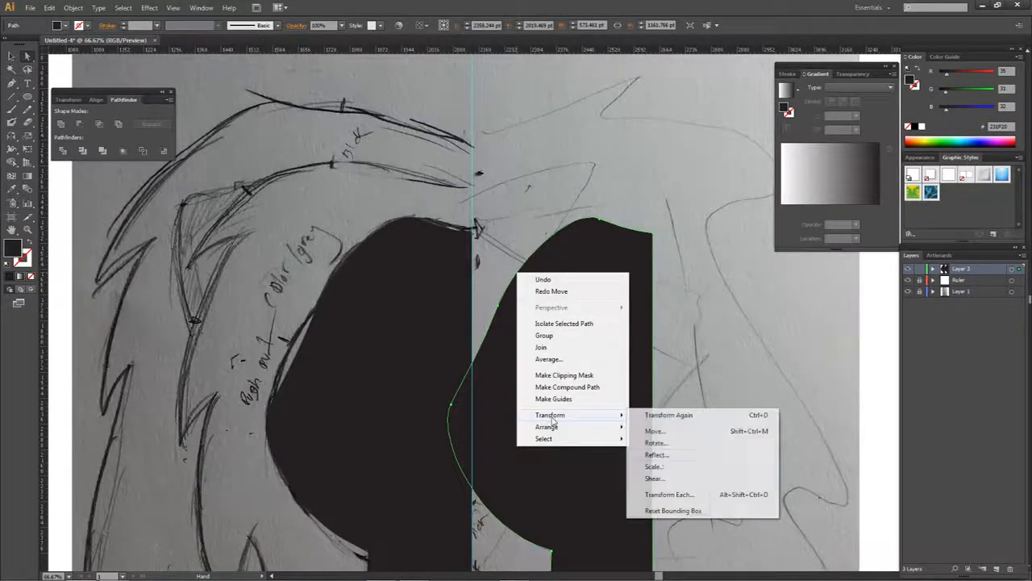
{"action": "left_click", "coordinate": [656, 454]}
{"action": "left_click", "coordinate": [706, 377]}
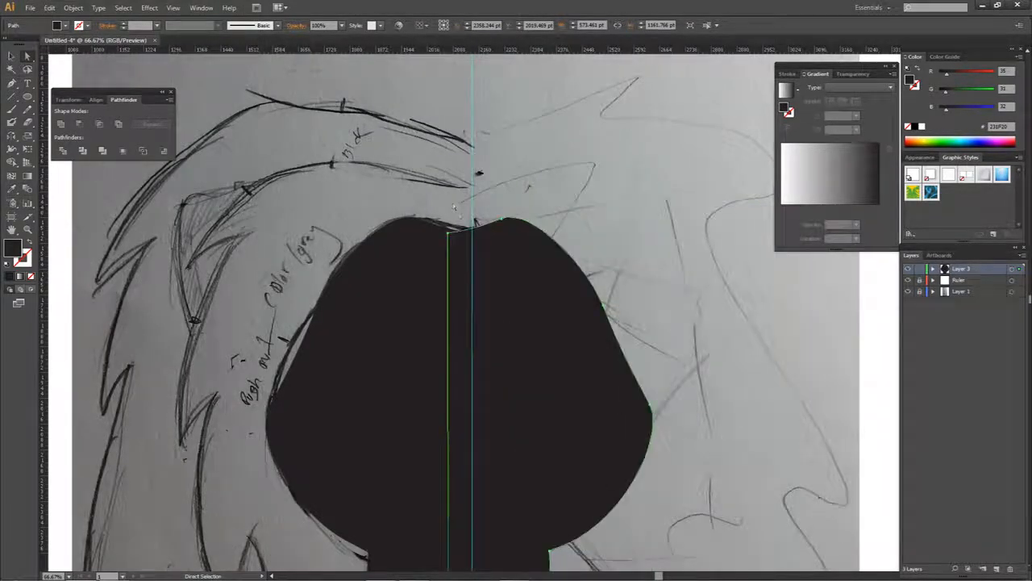
{"action": "mouse_move", "coordinate": [449, 235]}
{"action": "left_mouse_down"}
{"action": "mouse_move", "coordinate": [521, 250]}
{"action": "mouse_move", "coordinate": [449, 253]}
{"action": "left_mouse_up"}
{"action": "scroll", "coordinate": [482, 234], "scroll_direction": "up", "scroll_amount": 3}
{"action": "scroll", "coordinate": [512, 247], "scroll_direction": "up", "scroll_amount": 3}
{"action": "scroll", "coordinate": [452, 257], "scroll_direction": "down", "scroll_amount": 6}
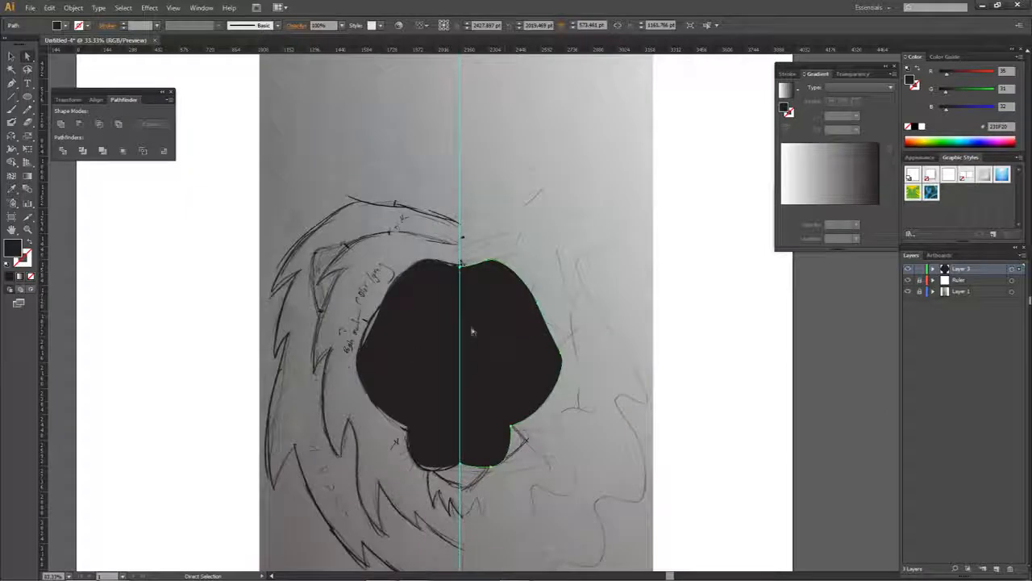
{"action": "left_click", "coordinate": [587, 316]}
- Try duplicating the original half face with the mirrored half hidden, then delete the duplicate and show the mirrored half again
{"action": "left_click", "coordinate": [934, 268]}
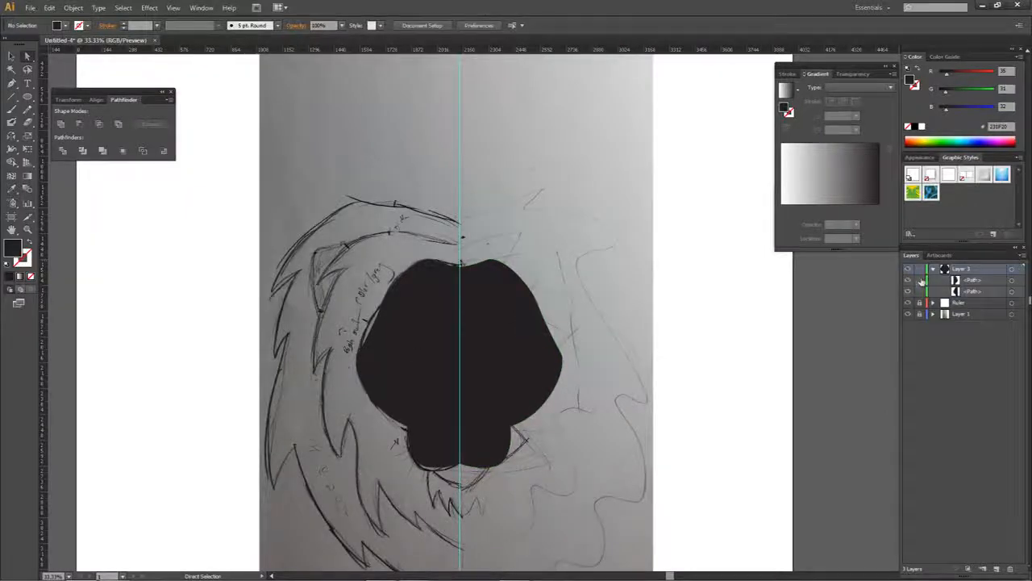
{"action": "left_click", "coordinate": [909, 279]}
{"action": "scroll", "coordinate": [448, 370], "scroll_direction": "up", "scroll_amount": 3}
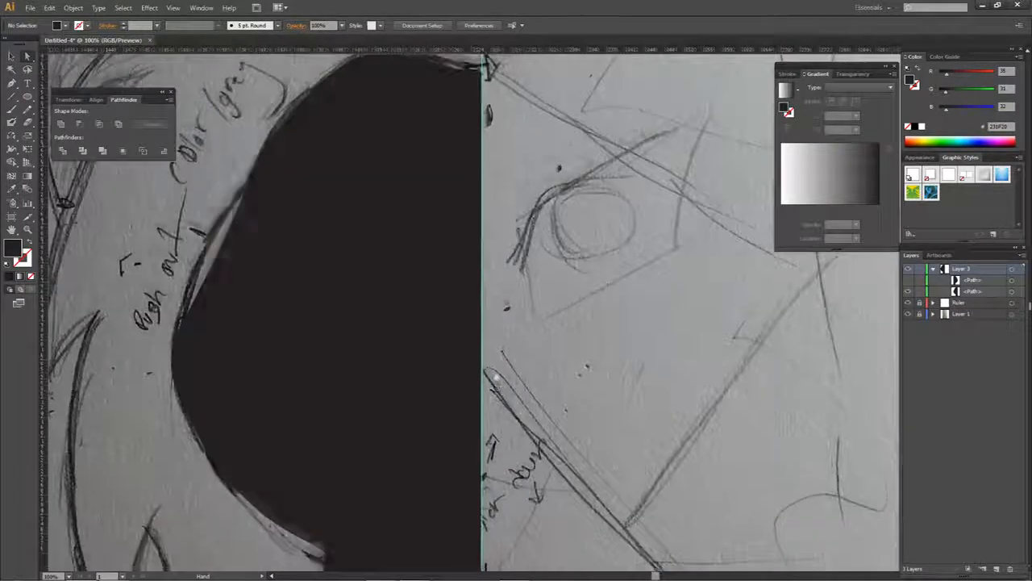
{"action": "left_click", "coordinate": [367, 314]}
{"action": "key", "text": "ctrl+z"}
{"action": "left_click_drag", "start_coordinate": [342, 314], "coordinate": [506, 283], "text": "alt"}
{"action": "scroll", "coordinate": [717, 329], "scroll_direction": "down", "scroll_amount": 3}
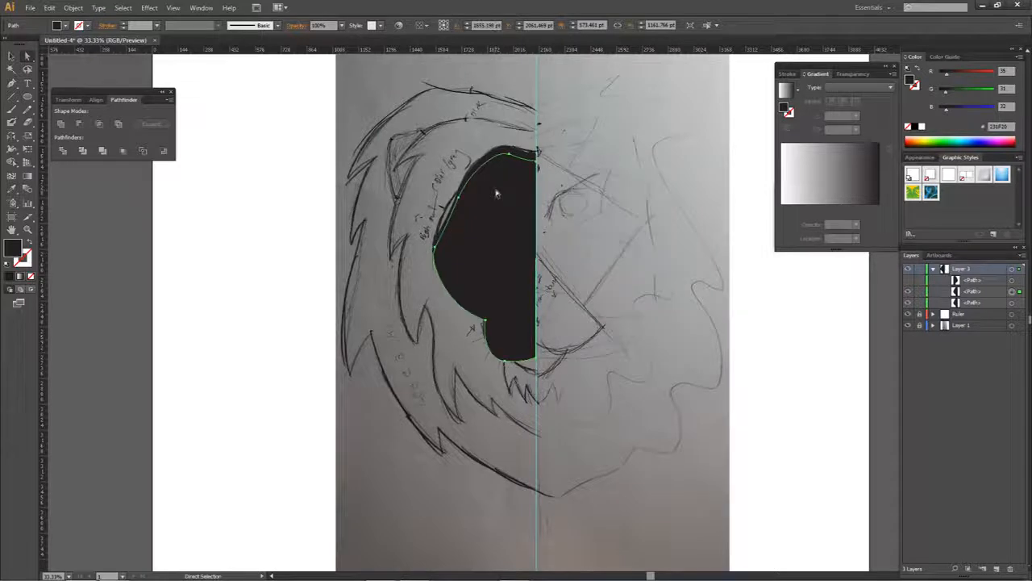
{"action": "key", "text": "Delete"}
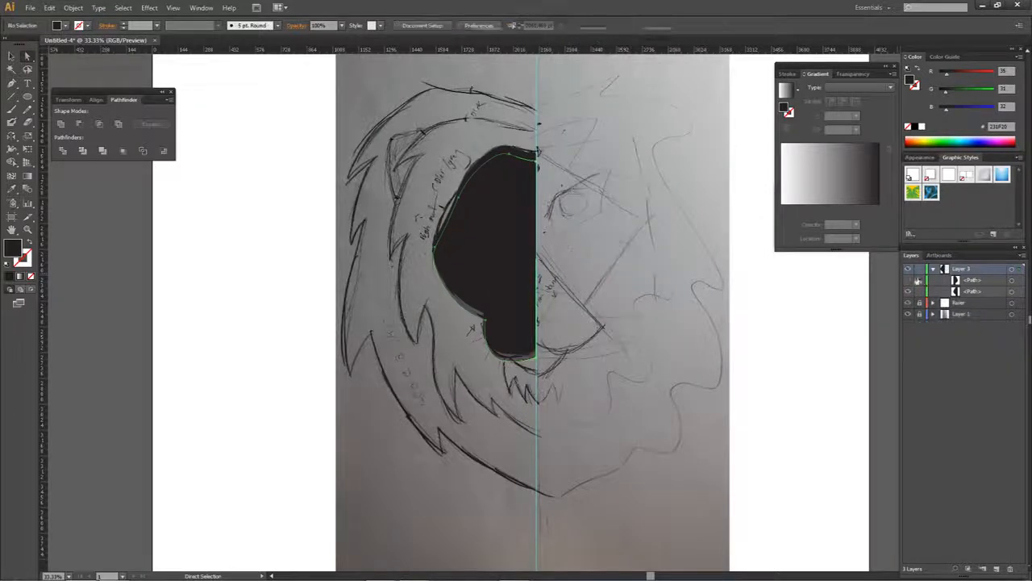
{"action": "left_click", "coordinate": [908, 280]}
- Select the mirrored half face and snap its forehead corner exactly onto the centre guide
{"action": "left_click", "coordinate": [577, 275]}
{"action": "scroll", "coordinate": [576, 278], "scroll_direction": "up", "scroll_amount": 4}
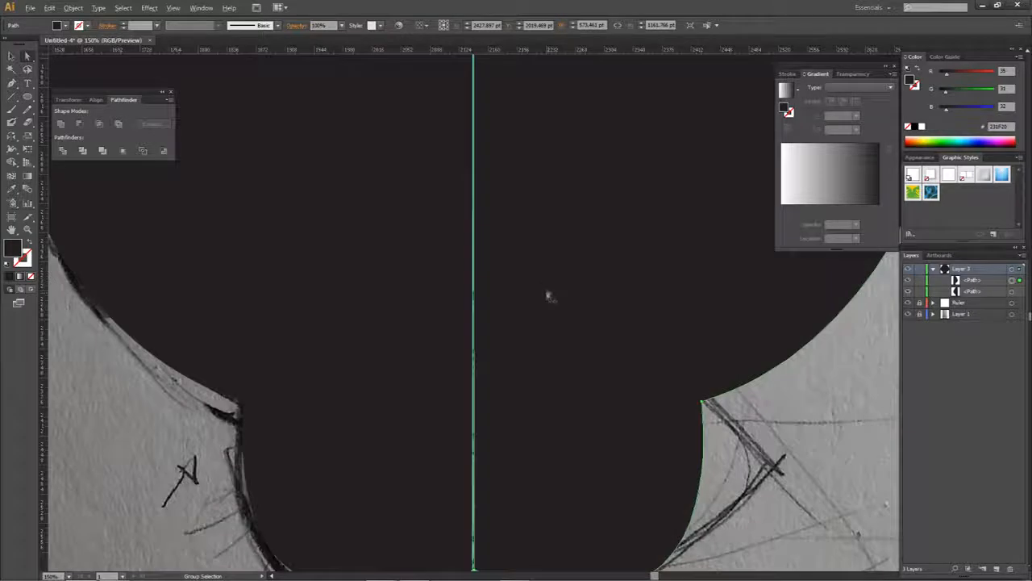
{"action": "scroll", "coordinate": [516, 306], "scroll_direction": "up", "scroll_amount": 3}
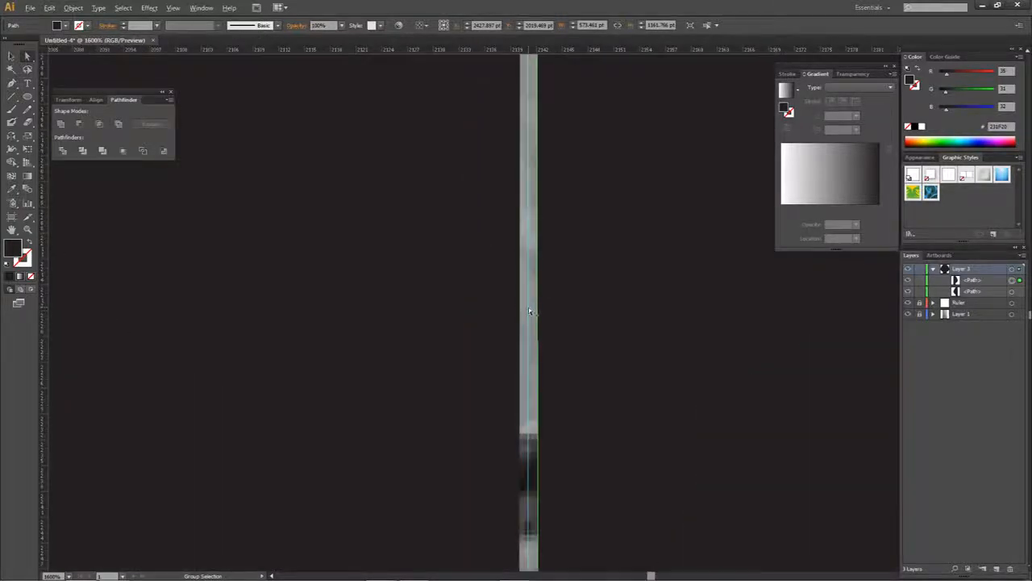
{"action": "scroll", "coordinate": [539, 322], "scroll_direction": "down", "scroll_amount": 5}
{"action": "scroll", "coordinate": [548, 375], "scroll_direction": "up", "scroll_amount": 2}
{"action": "scroll", "coordinate": [532, 150], "scroll_direction": "up", "scroll_amount": 10}
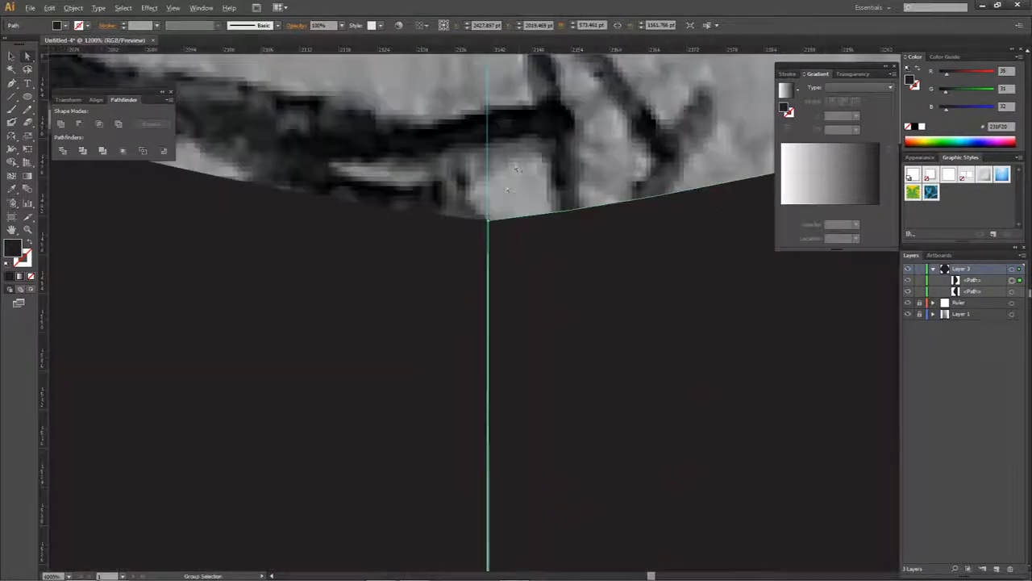
{"action": "scroll", "coordinate": [486, 234], "scroll_direction": "up", "scroll_amount": 3}
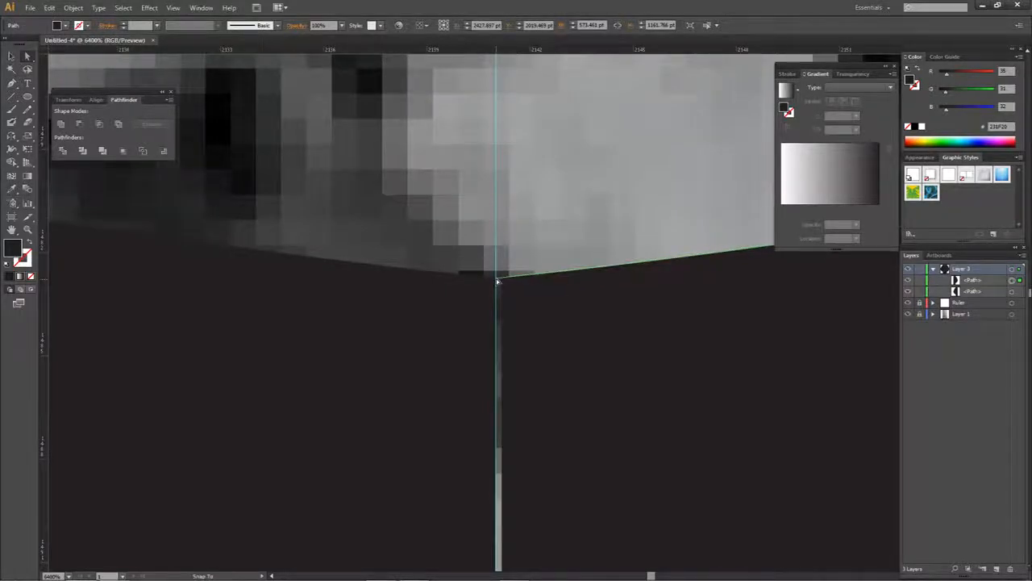
- Move the lower inner corner anchors of both halves onto the centre guide so they meet at the muzzle
{"action": "scroll", "coordinate": [509, 281], "scroll_direction": "down", "scroll_amount": 12}
{"action": "scroll", "coordinate": [514, 286], "scroll_direction": "down", "scroll_amount": 3}
{"action": "scroll", "coordinate": [516, 242], "scroll_direction": "up", "scroll_amount": 15}
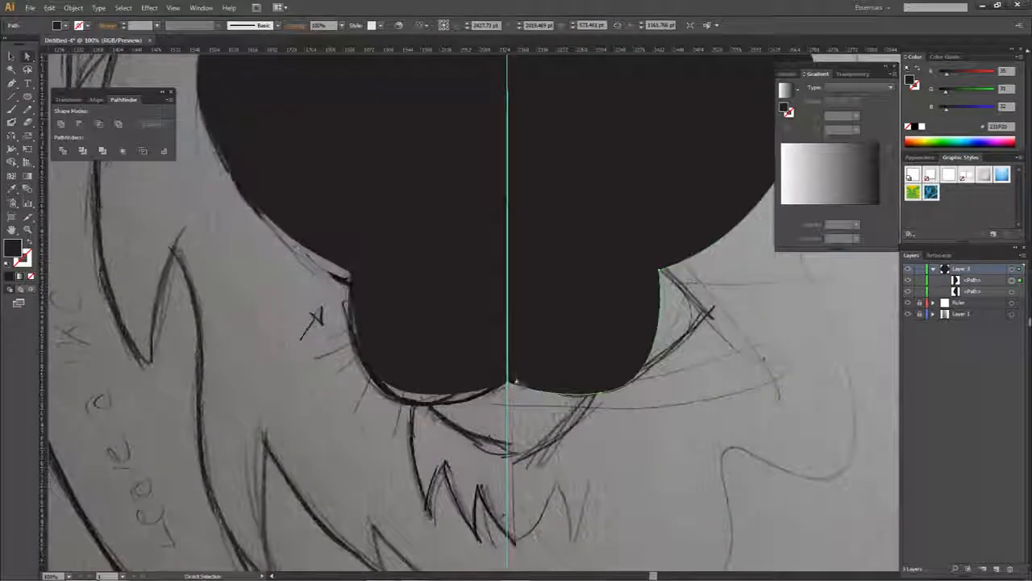
{"action": "left_click", "coordinate": [464, 393]}
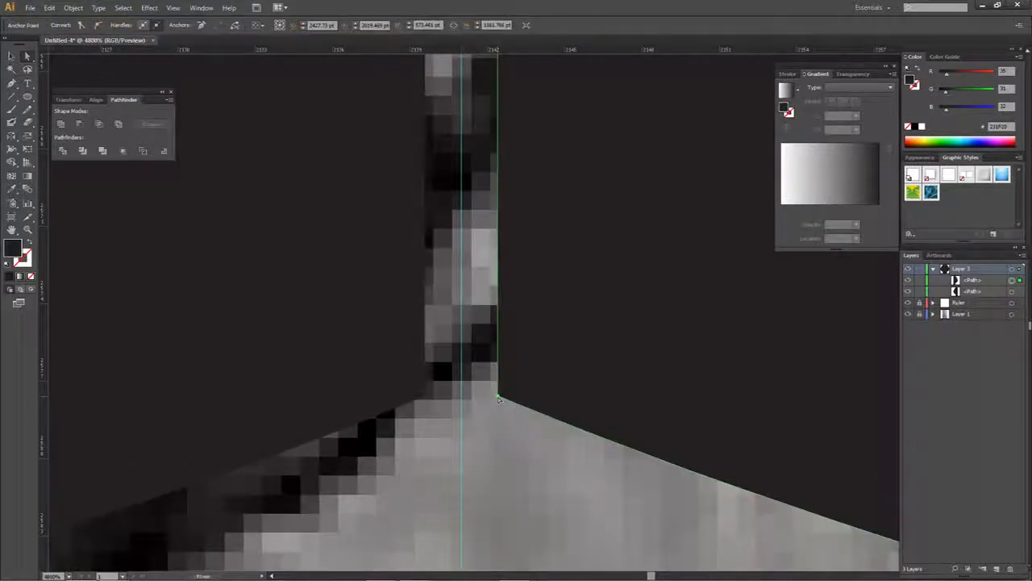
{"action": "mouse_move", "coordinate": [464, 390]}
{"action": "left_mouse_down"}
{"action": "mouse_move", "coordinate": [437, 392]}
{"action": "mouse_move", "coordinate": [462, 387]}
{"action": "left_mouse_up"}
{"action": "scroll", "coordinate": [464, 391], "scroll_direction": "up", "scroll_amount": 1}
{"action": "left_click", "coordinate": [490, 358]}
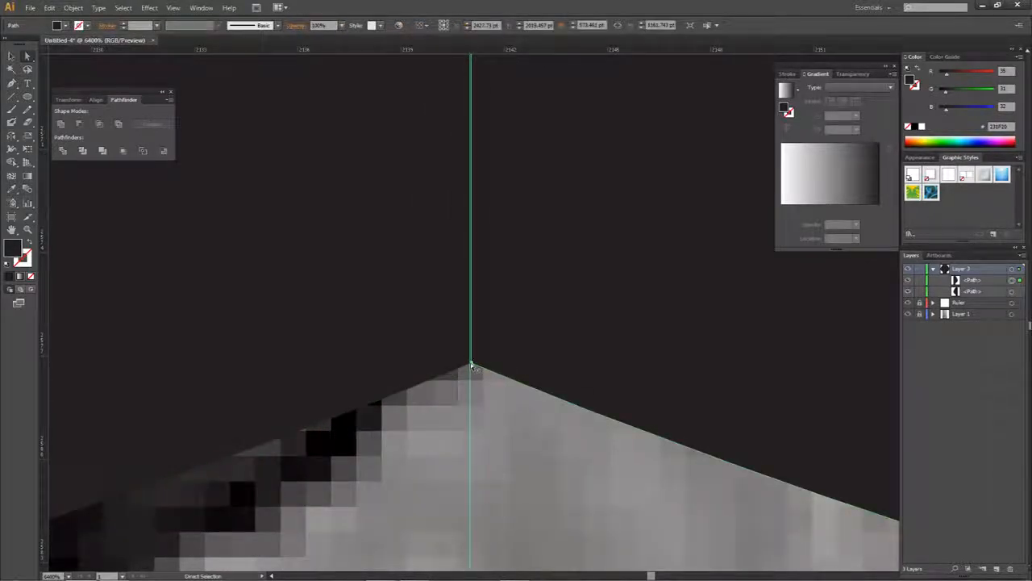
{"action": "left_click_drag", "start_coordinate": [470, 362], "coordinate": [471, 369]}
{"action": "key", "text": "ctrl+a"}
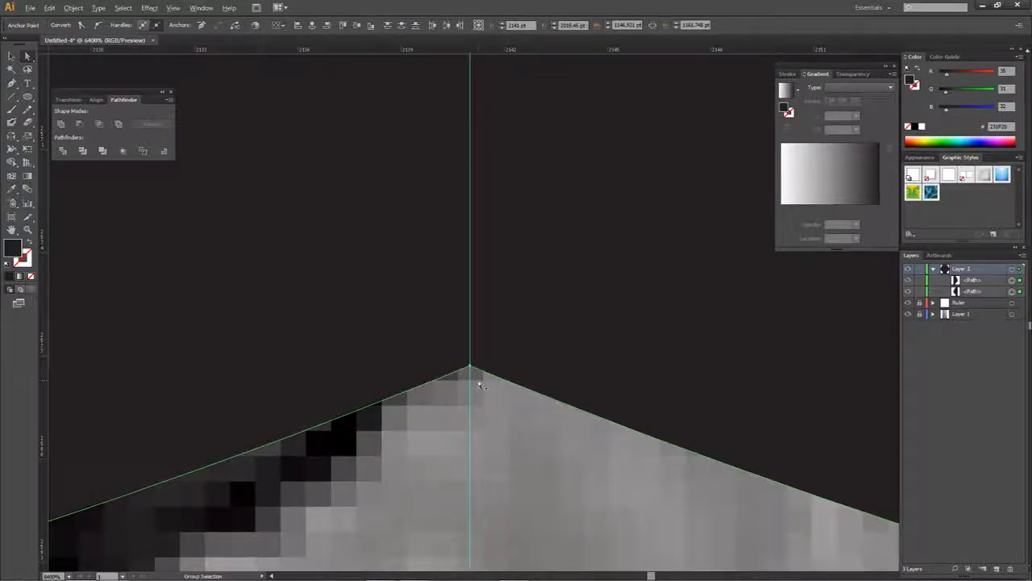
- Try pulling the mirrored half away from the centre guide to check the other half's inner edge, and undo the move
{"action": "scroll", "coordinate": [475, 375], "scroll_direction": "down", "scroll_amount": 9}
{"action": "scroll", "coordinate": [481, 382], "scroll_direction": "down", "scroll_amount": 1}
{"action": "left_click", "coordinate": [512, 396]}
{"action": "left_click_drag", "start_coordinate": [494, 338], "coordinate": [566, 336]}
{"action": "left_click", "coordinate": [473, 357]}
{"action": "scroll", "coordinate": [472, 376], "scroll_direction": "up", "scroll_amount": 3}
{"action": "scroll", "coordinate": [459, 383], "scroll_direction": "down", "scroll_amount": 4}
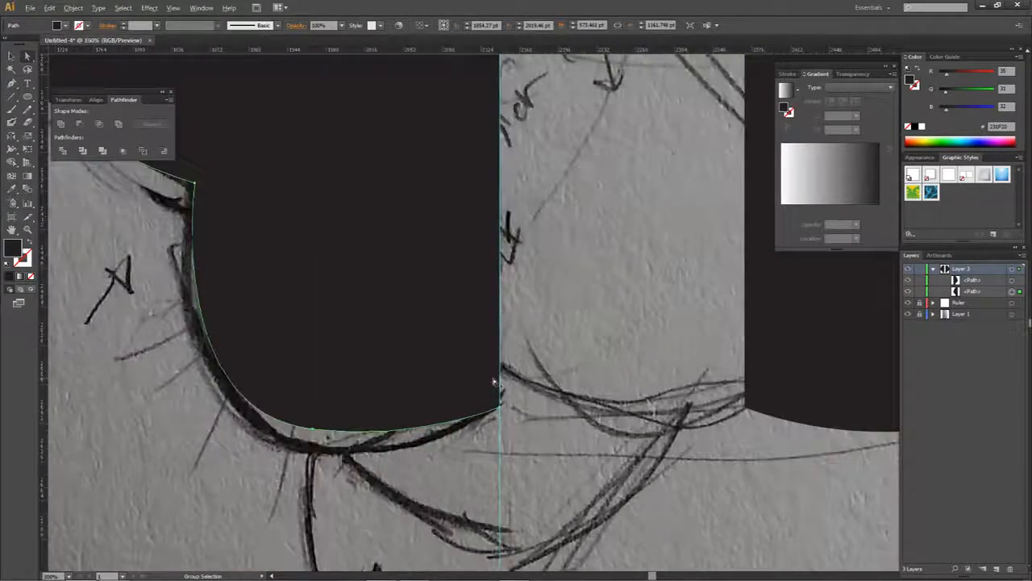
{"action": "key", "text": "ctrl+z"}
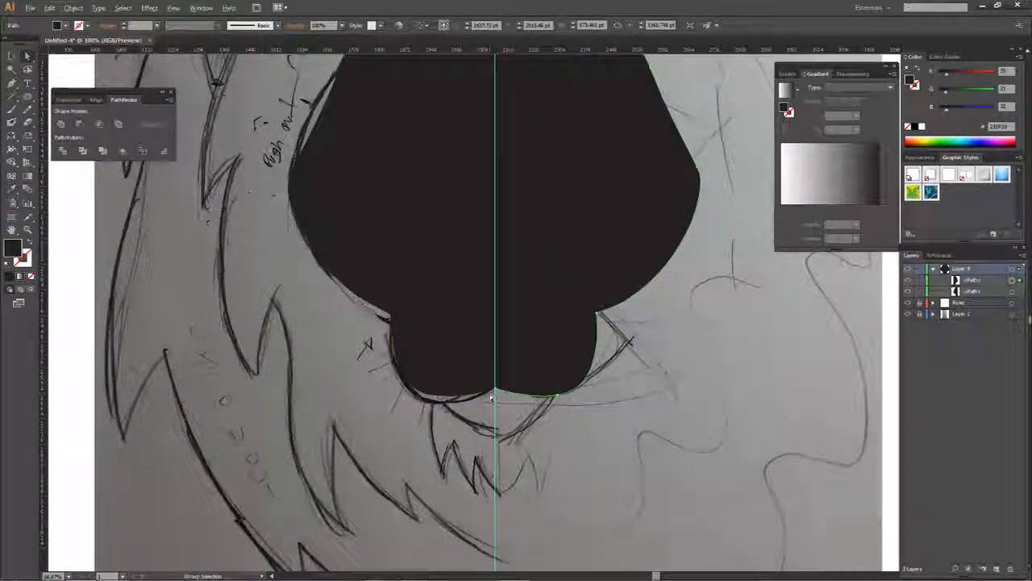
- Select both face halves where they meet at the muzzle and shift the floating Pathfinder panel slightly
{"action": "scroll", "coordinate": [493, 396], "scroll_direction": "up", "scroll_amount": 7}
{"action": "left_click", "coordinate": [502, 295], "text": "shift"}
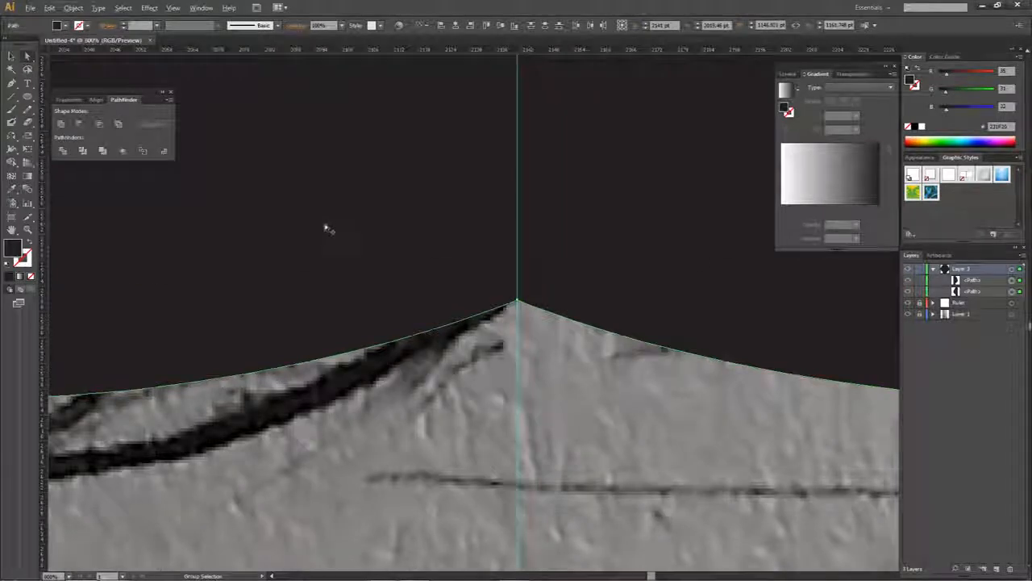
{"action": "scroll", "coordinate": [323, 228], "scroll_direction": "down", "scroll_amount": 5}
{"action": "left_click_drag", "start_coordinate": [323, 228], "coordinate": [408, 409]}
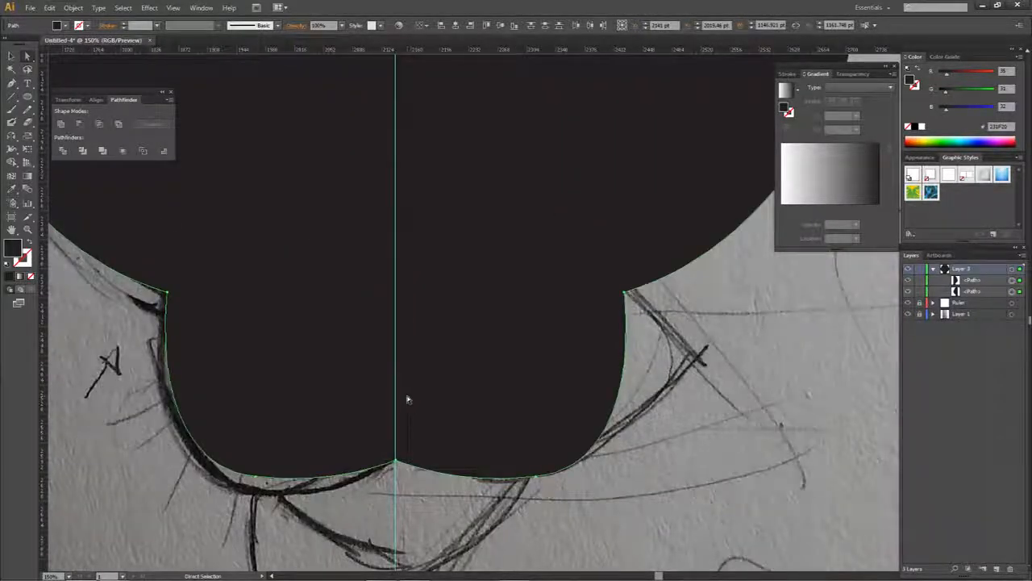
{"action": "left_click", "coordinate": [200, 7]}
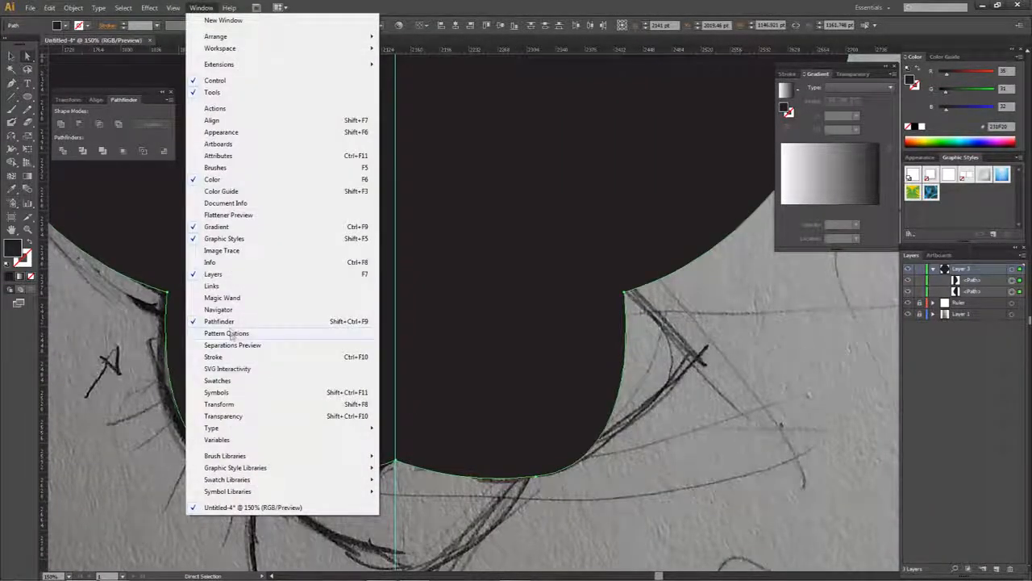
{"action": "left_click", "coordinate": [117, 101]}
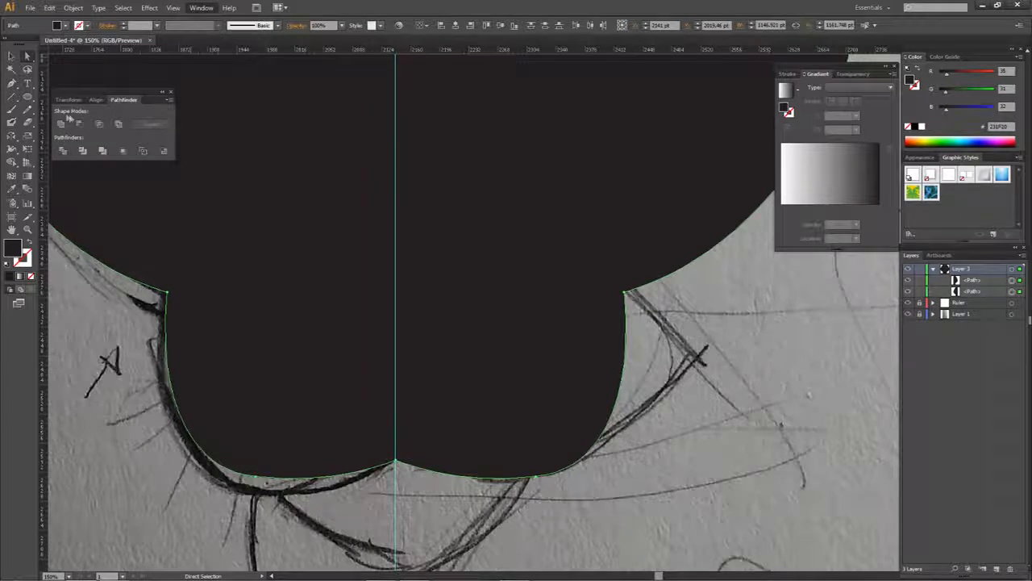
{"action": "mouse_move", "coordinate": [122, 96]}
{"action": "left_mouse_down"}
{"action": "mouse_move", "coordinate": [843, 77]}
{"action": "mouse_move", "coordinate": [668, 120]}
{"action": "mouse_move", "coordinate": [127, 85]}
{"action": "left_mouse_up"}
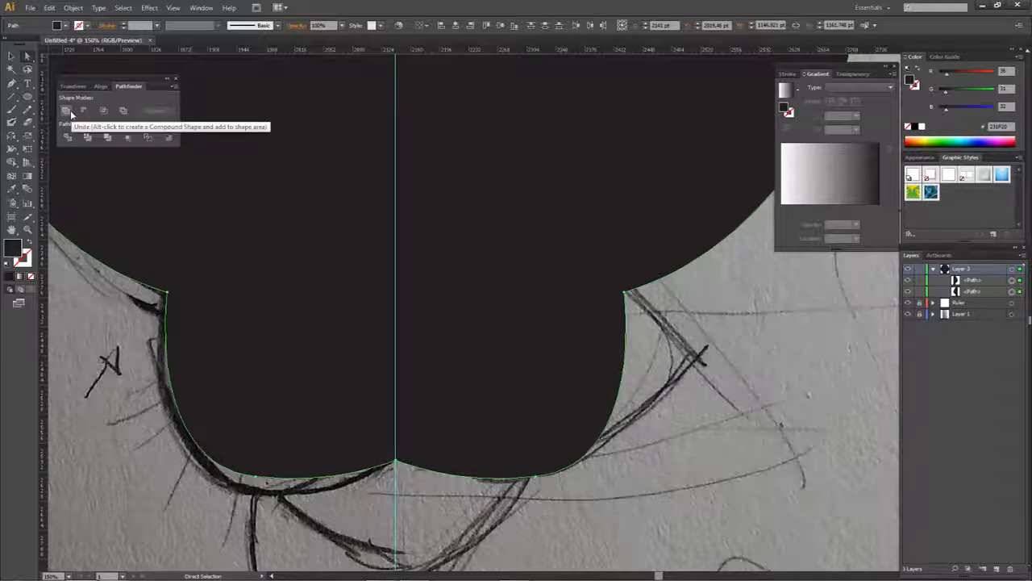
- Deselect the face halves and hide the Ruler layer with the centre guide
{"action": "left_click", "coordinate": [657, 343]}
{"action": "scroll", "coordinate": [654, 335], "scroll_direction": "down", "scroll_amount": 3}
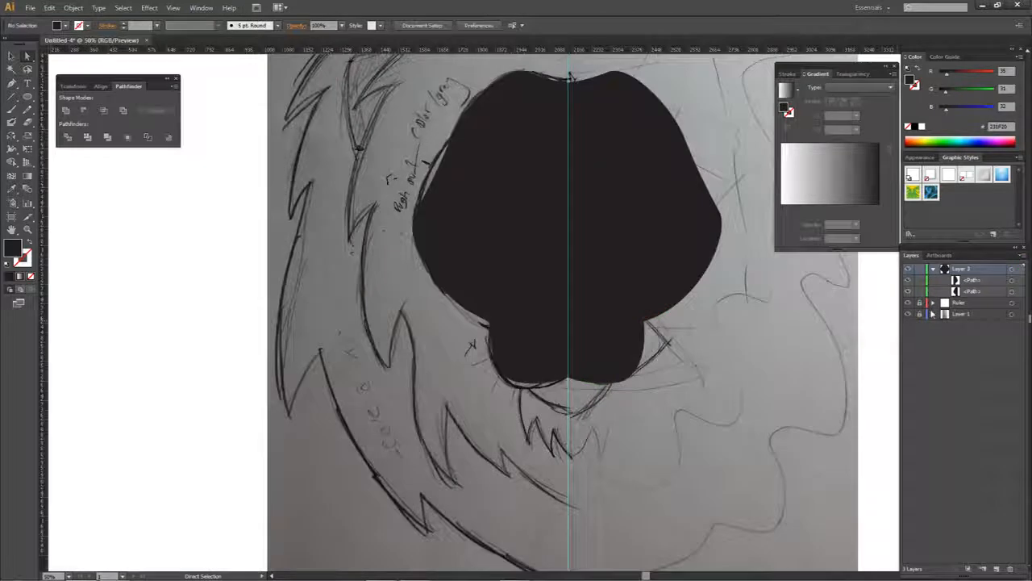
{"action": "left_click", "coordinate": [908, 303]}
- Try pulling each face half away from the other separately, and undo both moves
{"action": "left_click", "coordinate": [623, 282]}
{"action": "left_click", "coordinate": [513, 265]}
{"action": "left_click_drag", "start_coordinate": [638, 288], "coordinate": [768, 298]}
{"action": "key", "text": "ctrl+z"}
{"action": "left_click_drag", "start_coordinate": [535, 275], "coordinate": [373, 248]}
{"action": "key", "text": "ctrl+z"}
- Select both face halves and merge them into one shape with Unite
{"action": "left_click", "coordinate": [606, 279]}
{"action": "left_click", "coordinate": [553, 259], "text": "shift"}
{"action": "left_click", "coordinate": [66, 112]}
{"action": "left_click", "coordinate": [221, 154]}
{"action": "left_click", "coordinate": [604, 282]}
{"action": "key", "text": "ctrl+z"}
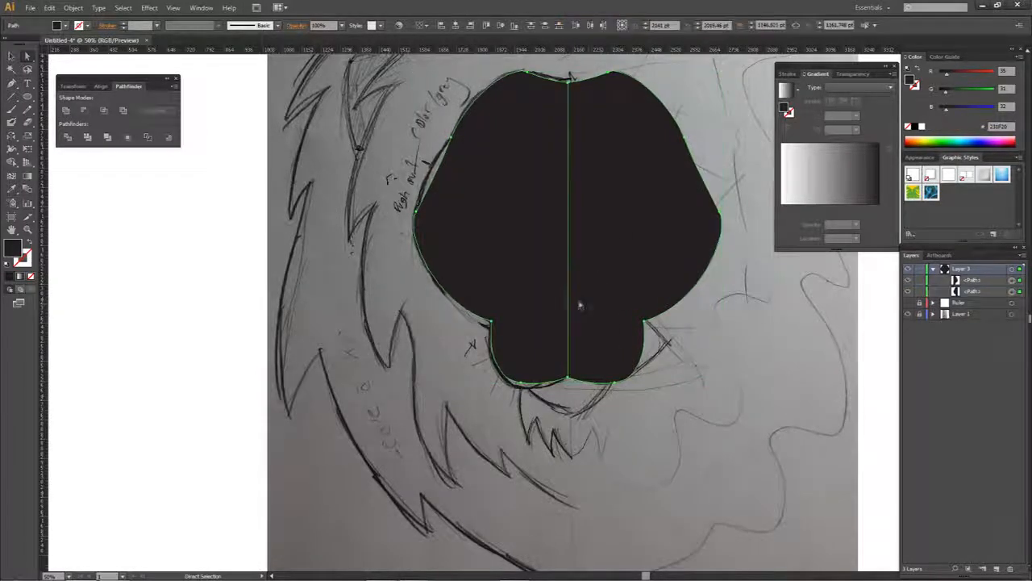
{"action": "key", "text": "ctrl+shift+z"}
- Try moving the united face away from the sketch several times, undoing each move
{"action": "left_click_drag", "start_coordinate": [612, 312], "coordinate": [376, 283]}
{"action": "key", "text": "ctrl+z"}
{"action": "left_click_drag", "start_coordinate": [495, 311], "coordinate": [298, 308]}
{"action": "key", "text": "ctrl+z"}
{"action": "left_click_drag", "start_coordinate": [493, 311], "coordinate": [273, 303]}
{"action": "key", "text": "ctrl+z"}
{"action": "key", "text": "ctrl+z"}
{"action": "left_click_drag", "start_coordinate": [488, 312], "coordinate": [218, 300]}
{"action": "key", "text": "ctrl+z"}
{"action": "left_click_drag", "start_coordinate": [640, 411], "coordinate": [530, 410]}
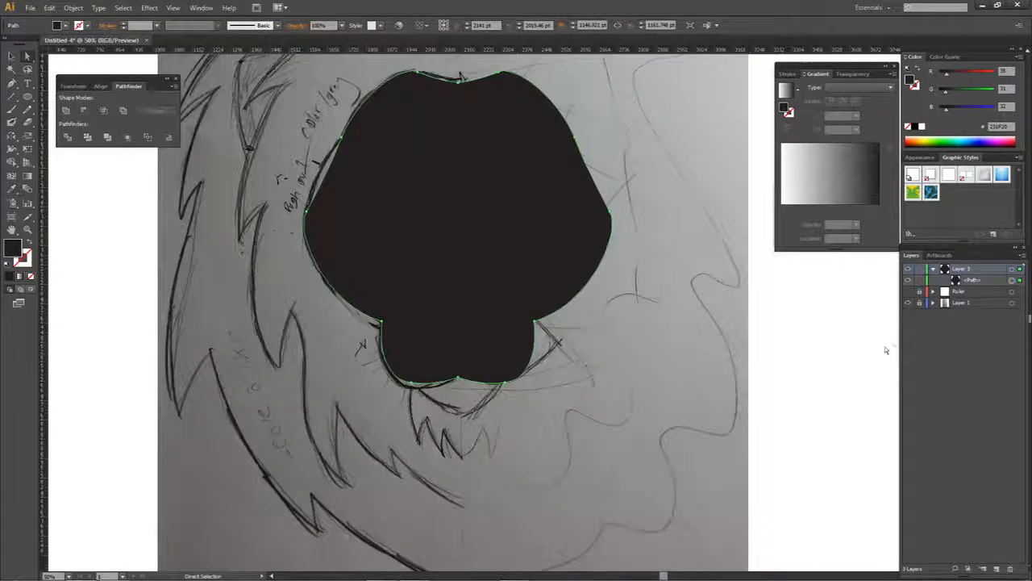
- Collapse Layer 3, select its face shape and swap fill and stroke to leave a dark outline without fill
{"action": "left_click", "coordinate": [933, 269]}
{"action": "left_click", "coordinate": [704, 312]}
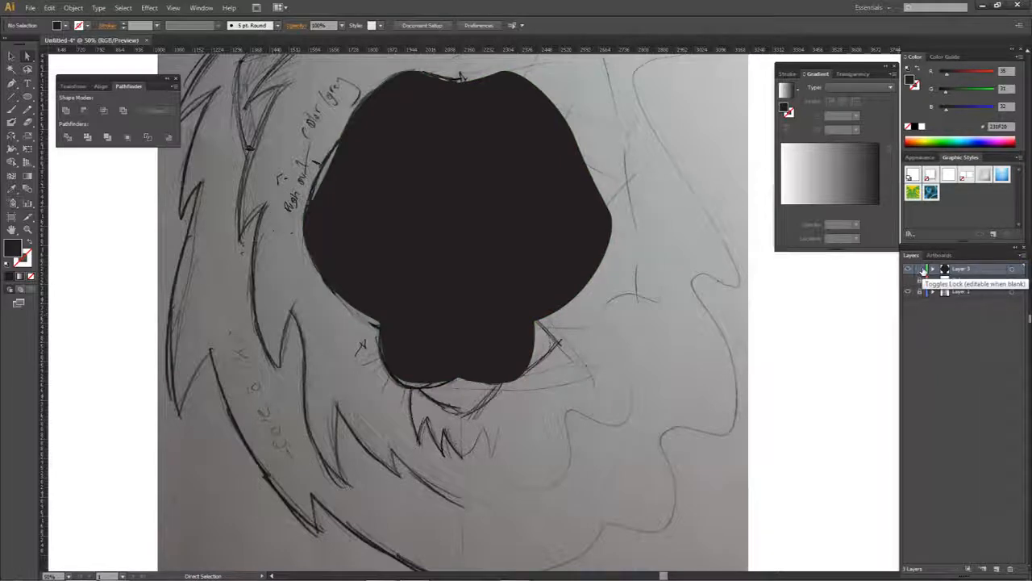
{"action": "left_click", "coordinate": [553, 224]}
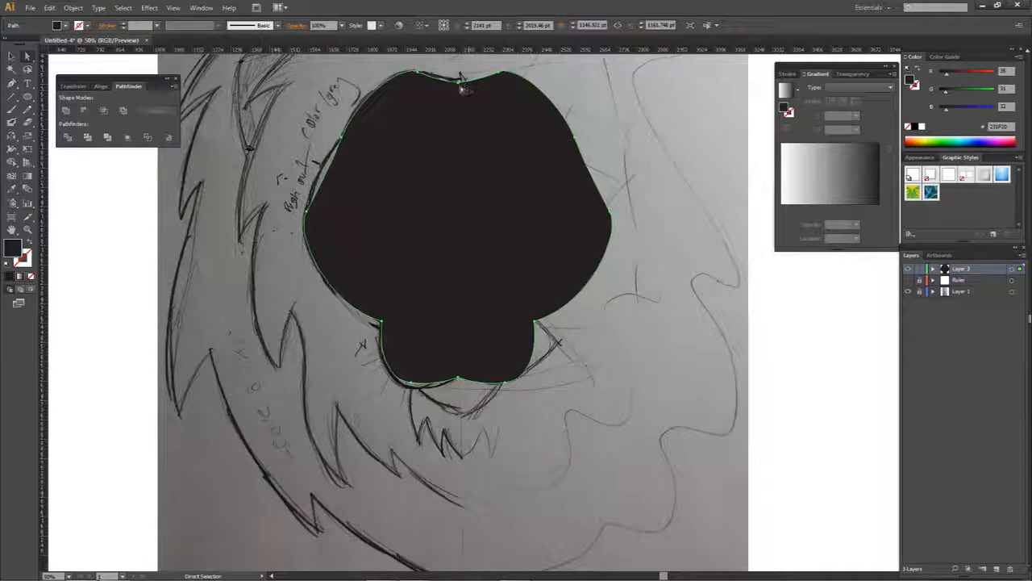
{"action": "left_click", "coordinate": [655, 304]}
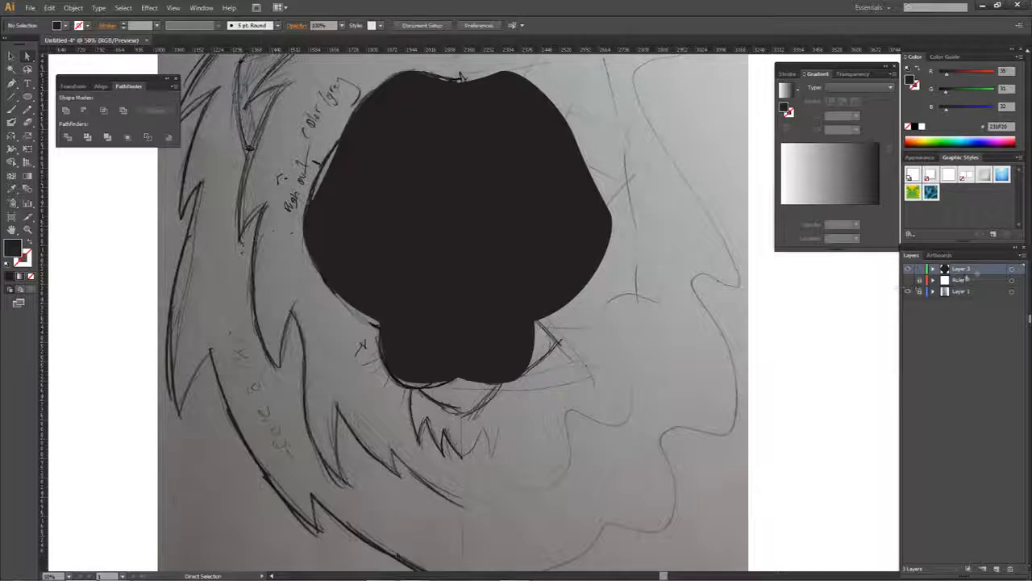
{"action": "left_click", "coordinate": [1013, 269]}
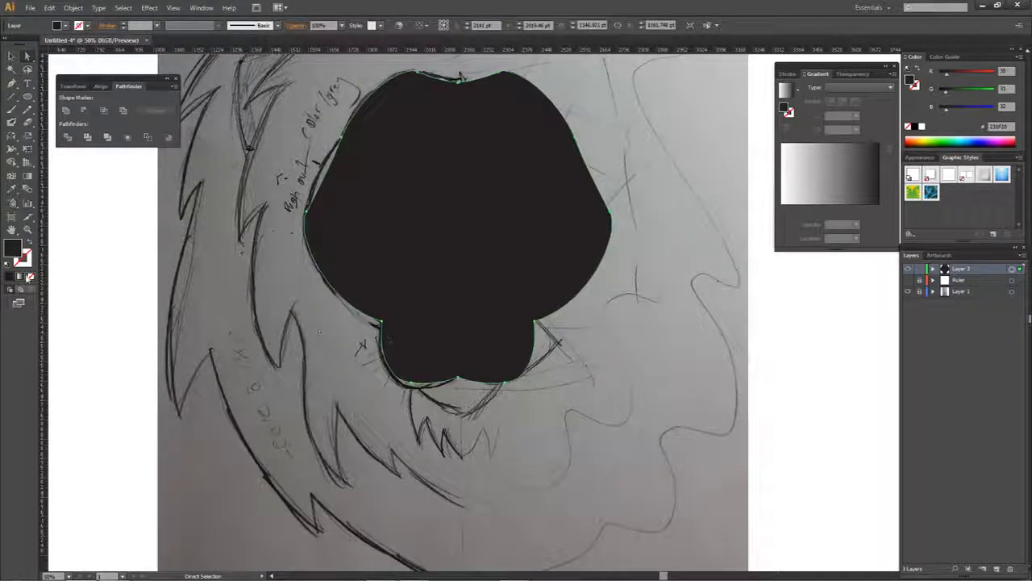
{"action": "left_click", "coordinate": [30, 276]}
{"action": "left_click", "coordinate": [23, 260]}
{"action": "double_click", "coordinate": [21, 256]}
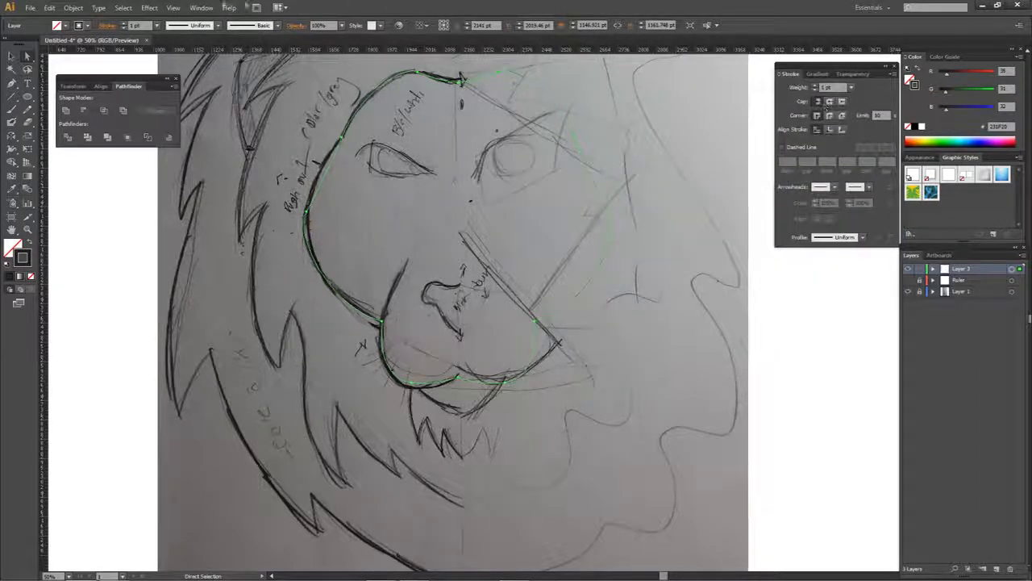
- Hide the detailed Stroke options and show them again
{"action": "left_click", "coordinate": [200, 7]}
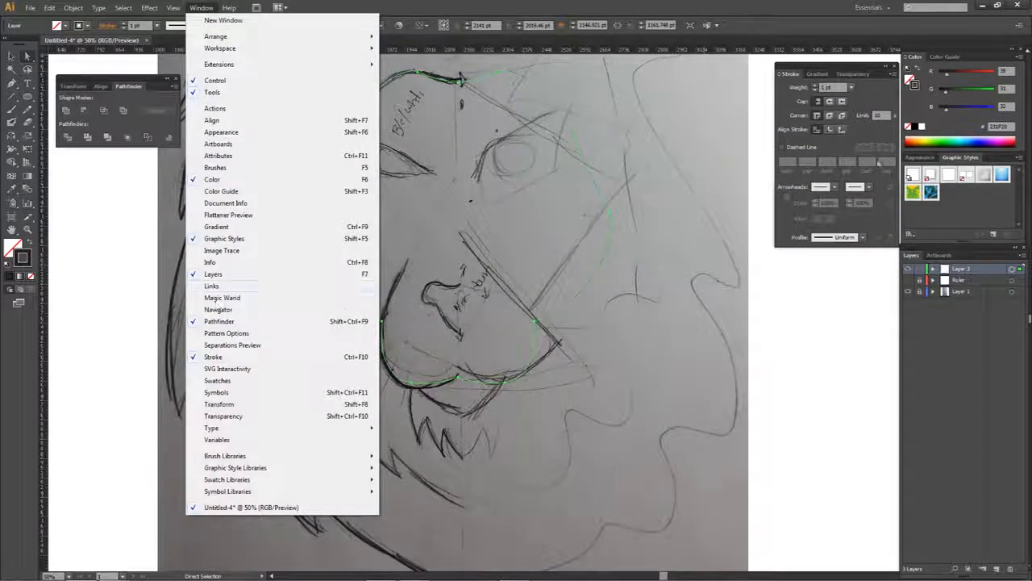
{"action": "left_click", "coordinate": [845, 105]}
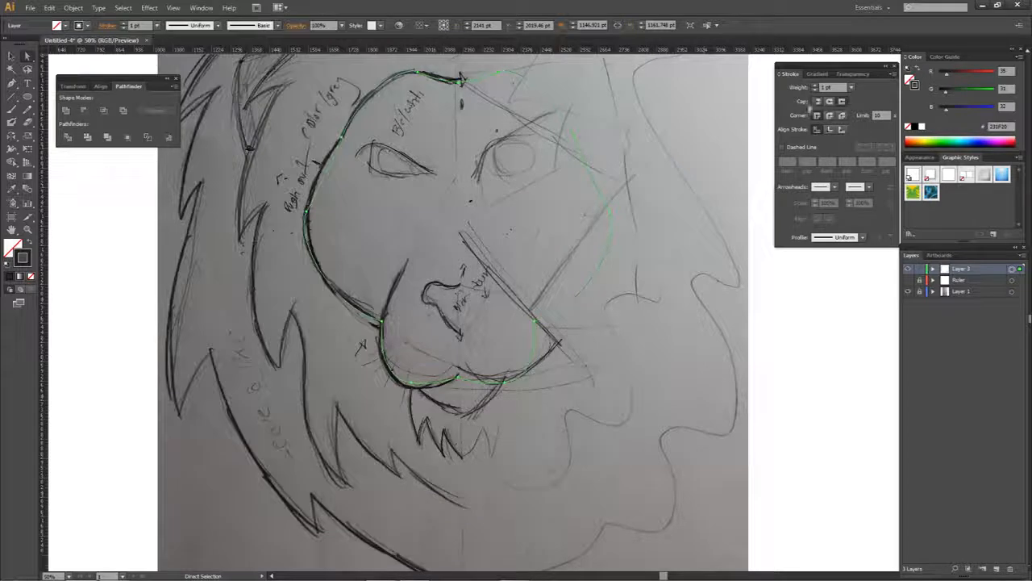
{"action": "left_click", "coordinate": [892, 74]}
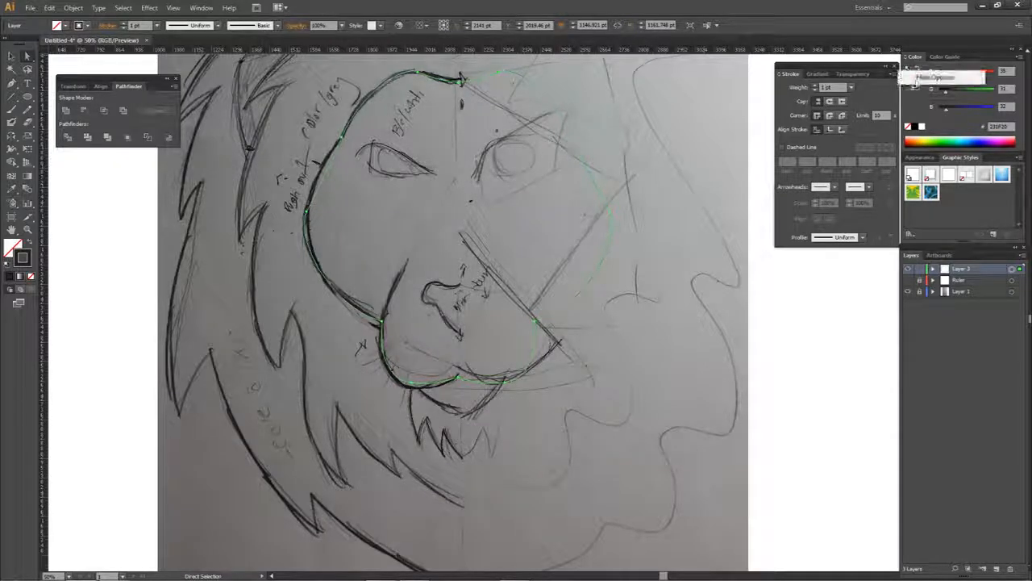
{"action": "left_click", "coordinate": [907, 77]}
{"action": "left_click", "coordinate": [893, 73]}
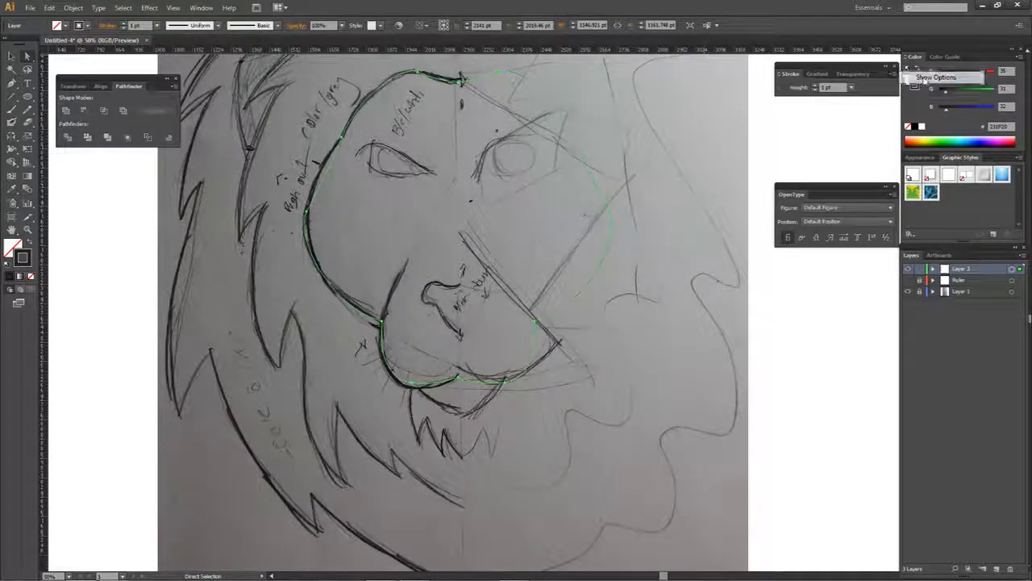
{"action": "left_click", "coordinate": [924, 79]}
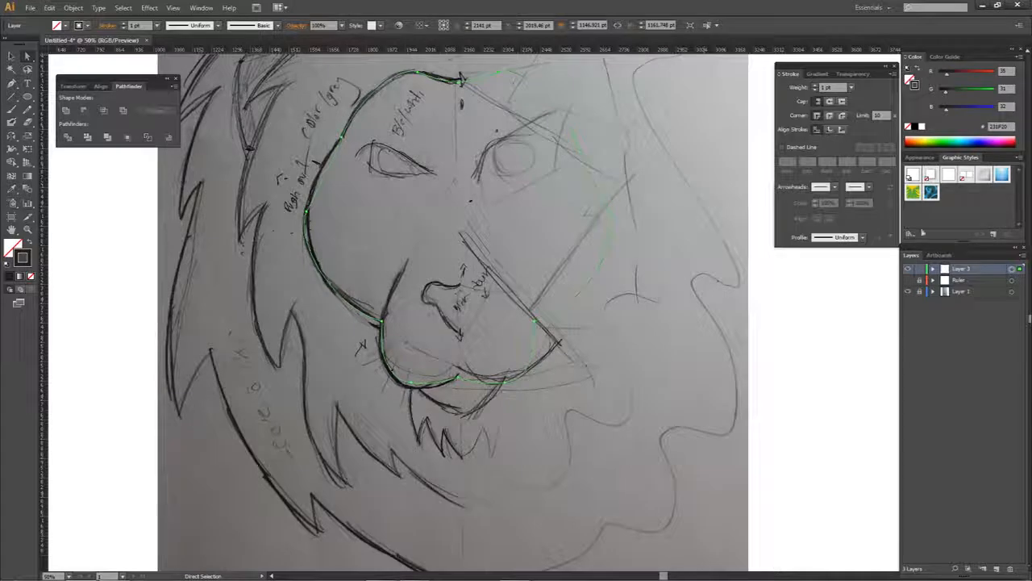
- Set the face outline's stroke weight to 60 pt
{"action": "left_click_drag", "start_coordinate": [836, 87], "coordinate": [789, 92]}
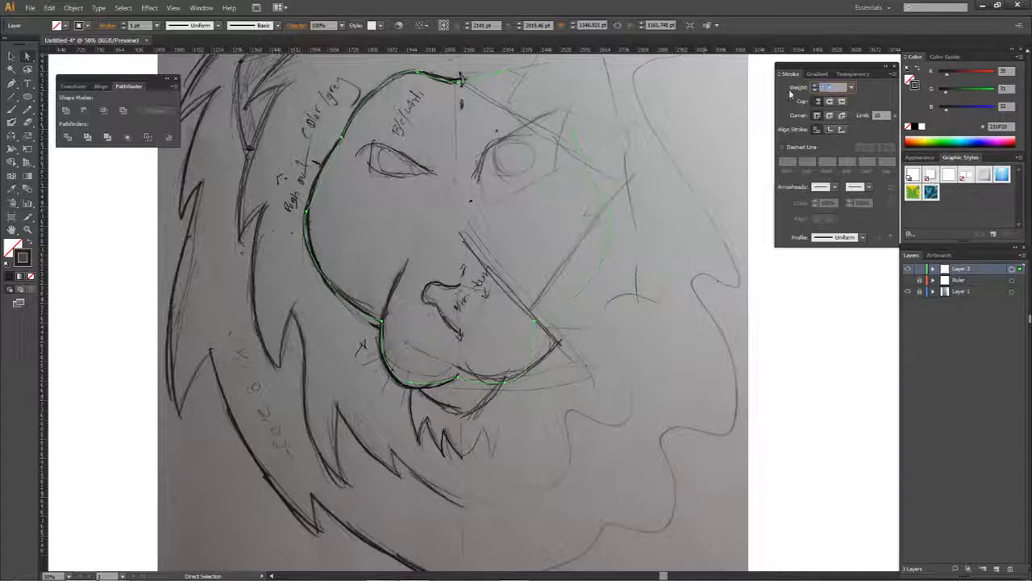
{"action": "type", "text": "4"}
{"action": "key", "text": "Return"}
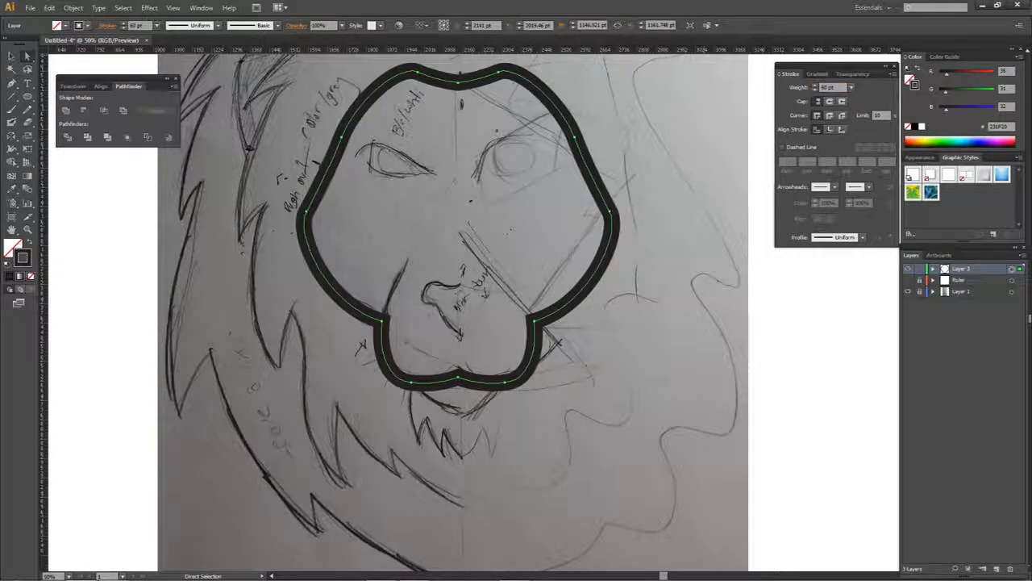
- Compare inside, outside and centre stroke alignment on the face outline, and align the stroke to the inside
{"action": "left_click", "coordinate": [829, 130]}
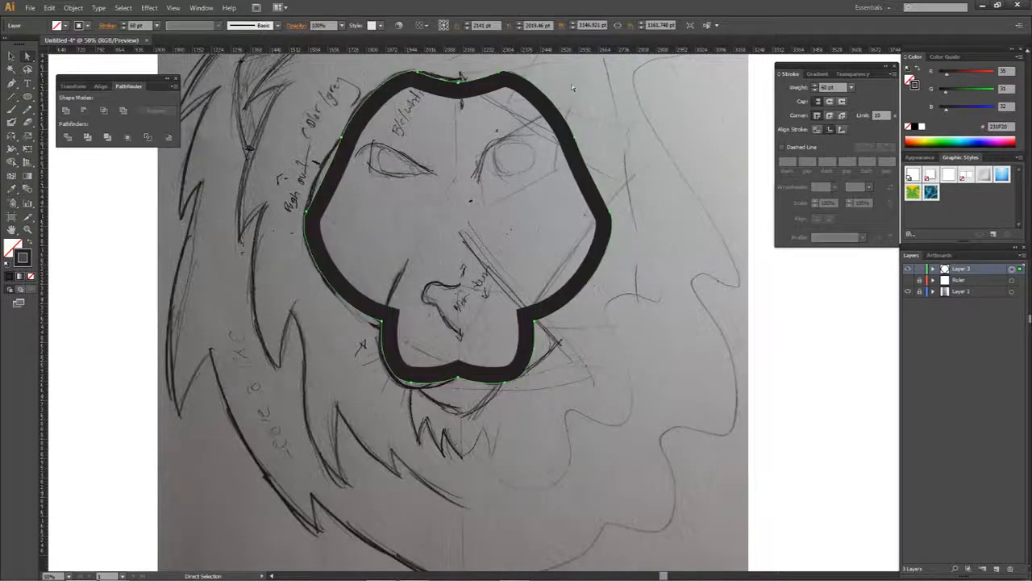
{"action": "left_click", "coordinate": [842, 130]}
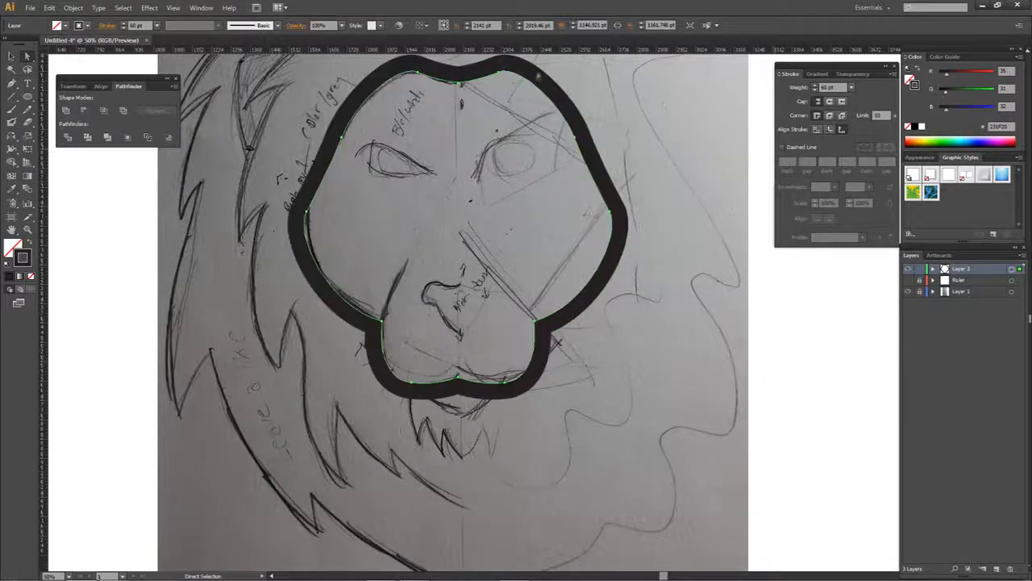
{"action": "left_click", "coordinate": [817, 131]}
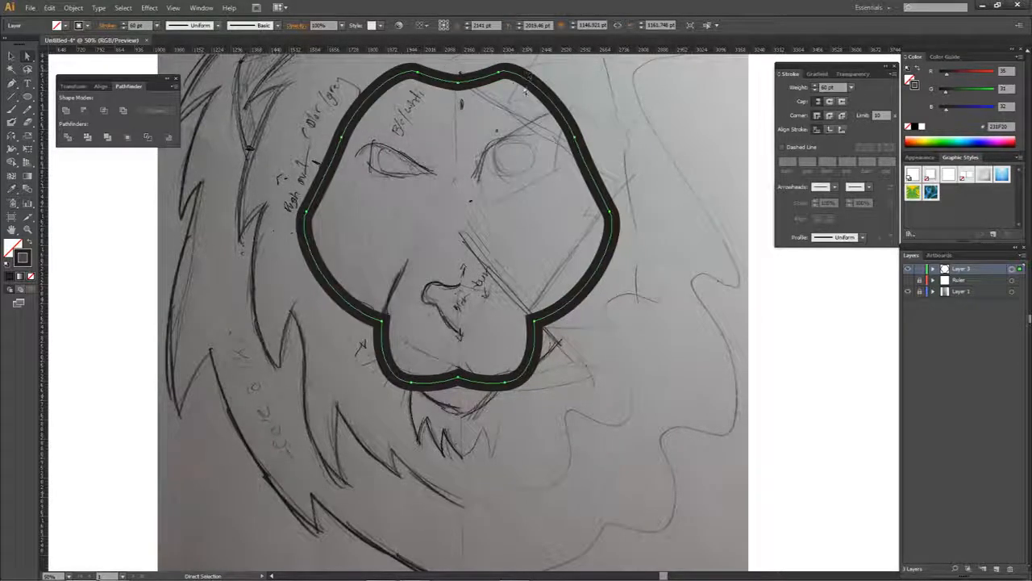
{"action": "left_click", "coordinate": [829, 130]}
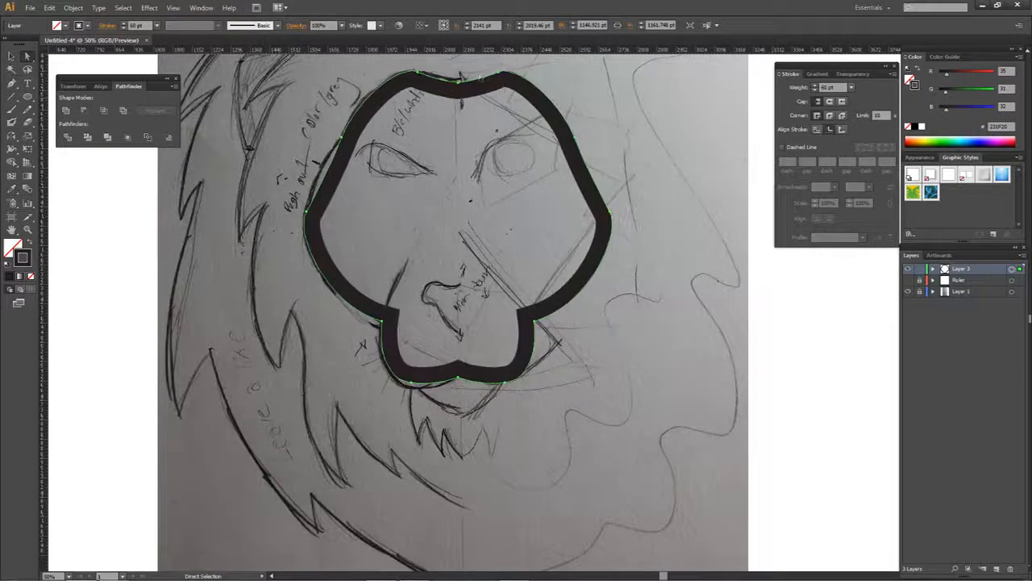
{"action": "left_click", "coordinate": [842, 130]}
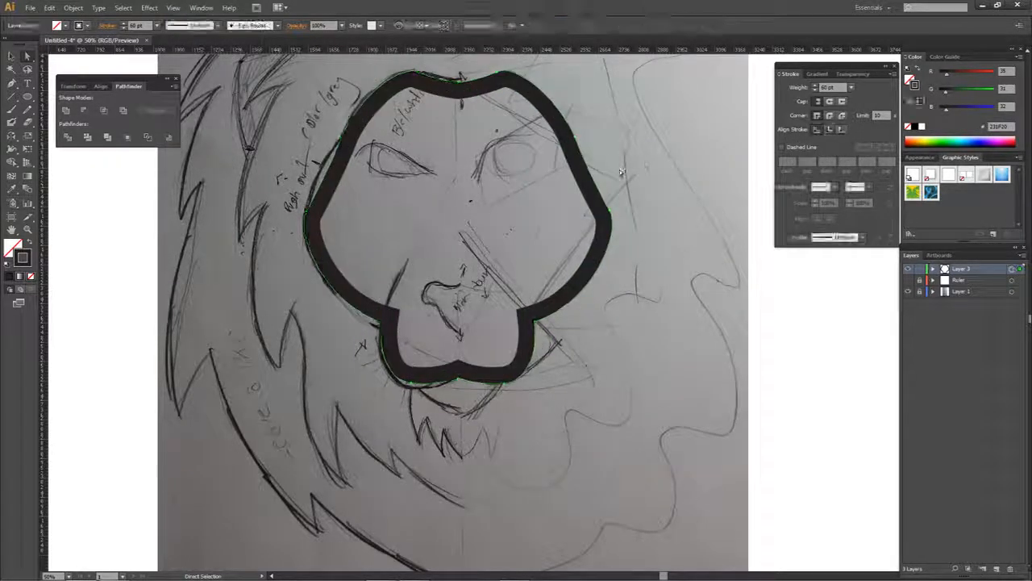
{"action": "left_click", "coordinate": [621, 182]}
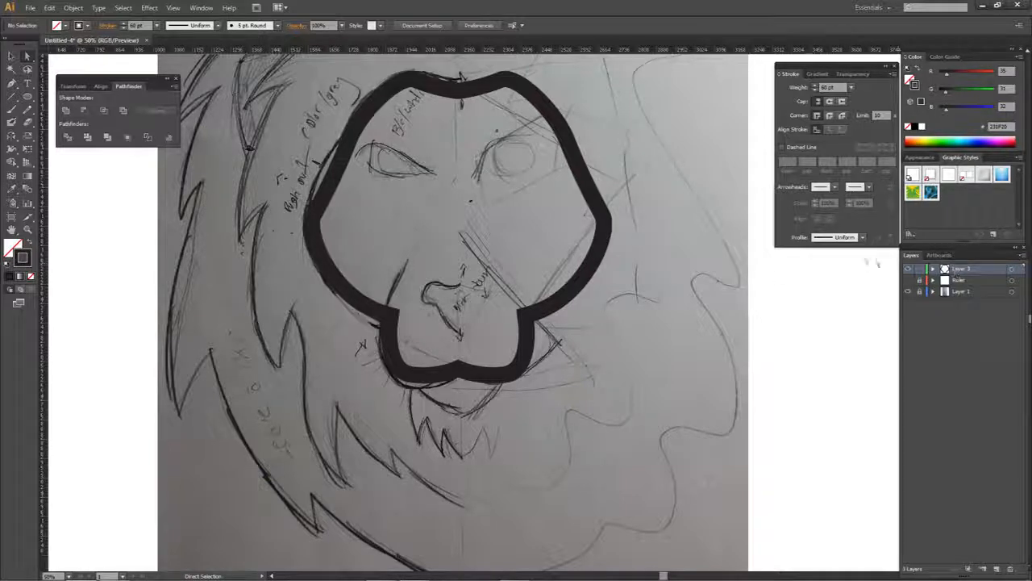
- Duplicate Layer 3 below itself and swap the copied face's stroke for a solid fill
{"action": "left_click", "coordinate": [980, 272], "text": "alt"}
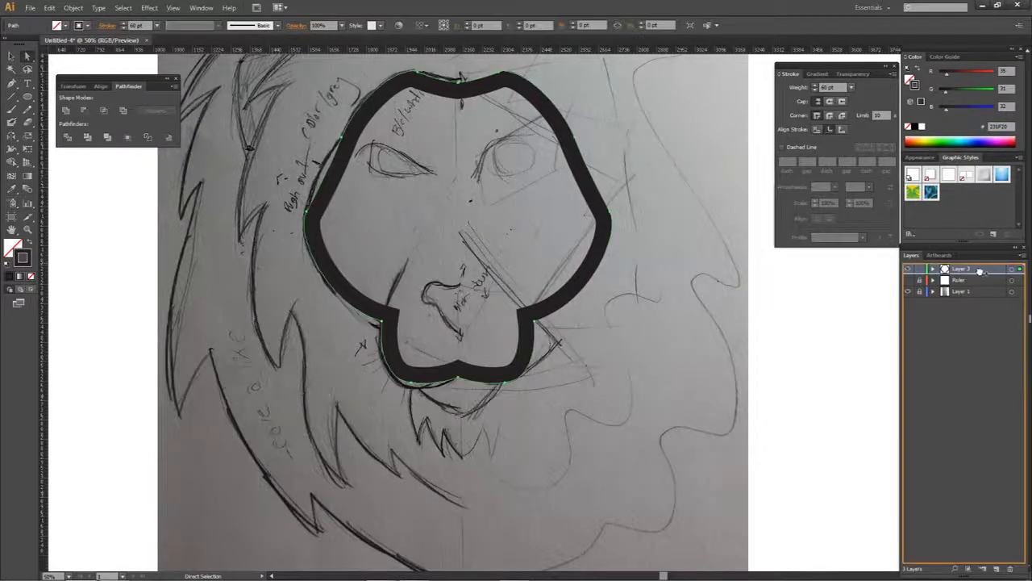
{"action": "left_click_drag", "start_coordinate": [980, 272], "coordinate": [974, 274]}
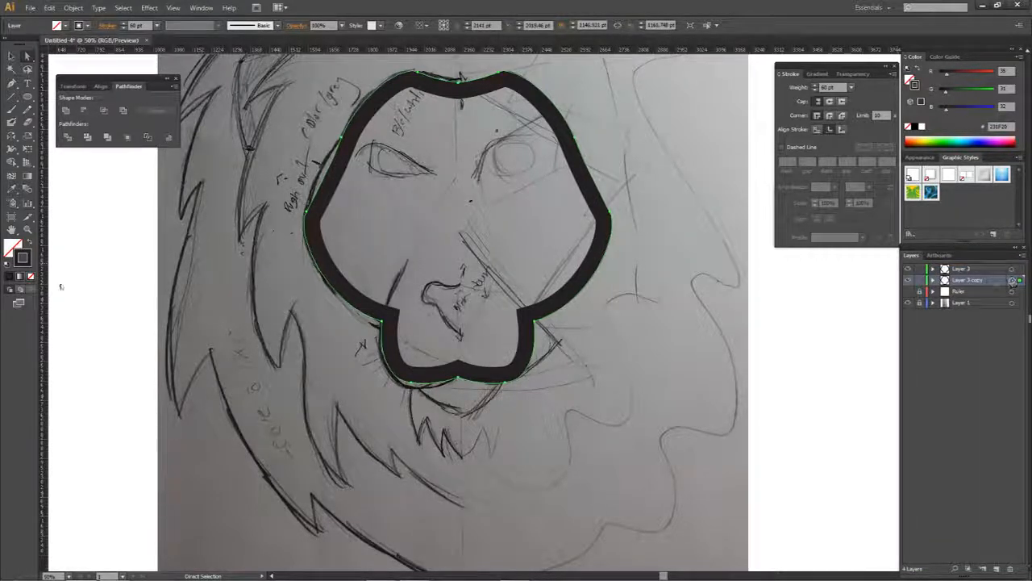
{"action": "left_click", "coordinate": [27, 242]}
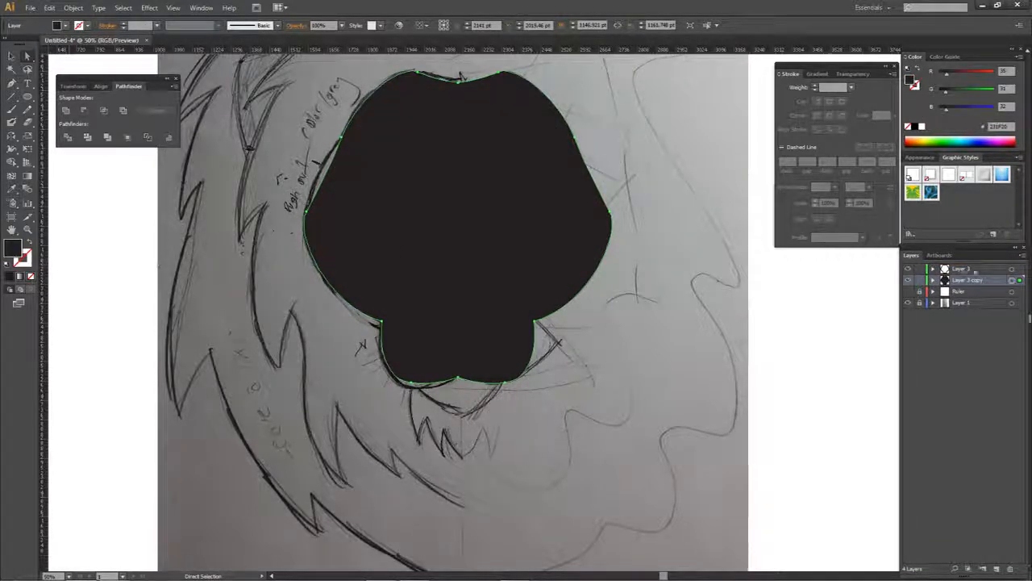
- Set the copied face's fill to light grey, RGB 226, 226, 226, and deselect it
{"action": "double_click", "coordinate": [19, 249]}
{"action": "left_click_drag", "start_coordinate": [620, 171], "coordinate": [599, 174]}
{"action": "left_click", "coordinate": [858, 165]}
{"action": "left_click", "coordinate": [863, 303]}
- Rename Layer 3 as Face Stroke and its copy as Face
{"action": "double_click", "coordinate": [961, 268]}
{"action": "type", "text": "Face Stroke"}
{"action": "key", "text": "Tab"}
{"action": "type", "text": "Face"}
{"action": "key", "text": "Return"}
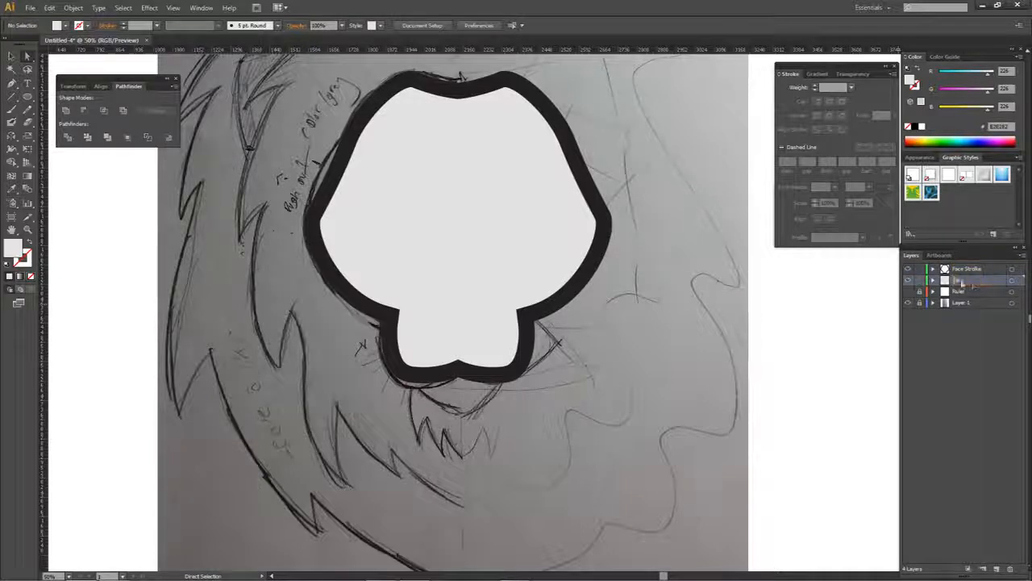
{"action": "scroll", "coordinate": [733, 267], "scroll_direction": "up", "scroll_amount": 2}
{"action": "left_click", "coordinate": [544, 237]}
{"action": "left_click", "coordinate": [649, 187]}
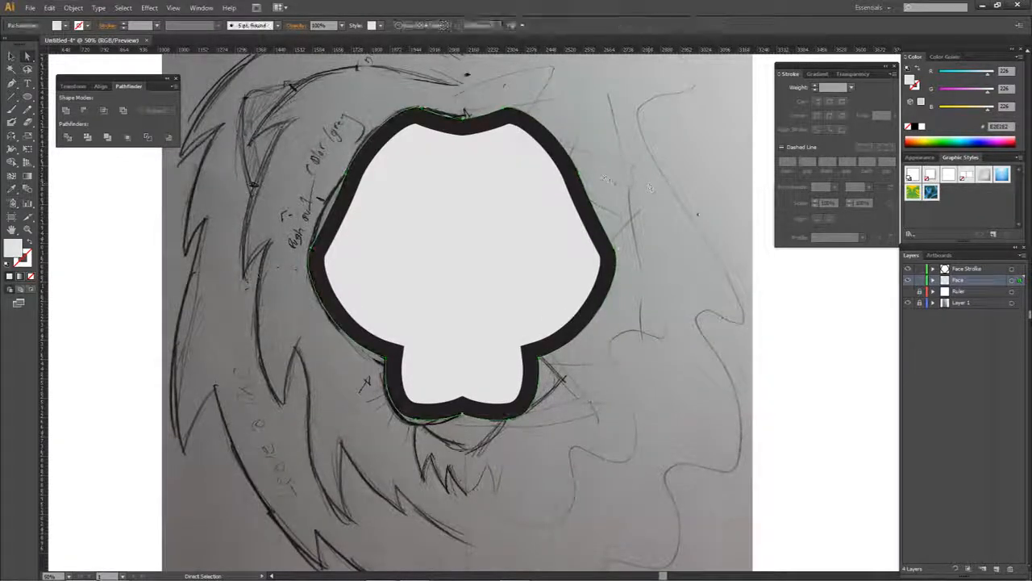
{"action": "left_click", "coordinate": [25, 258]}
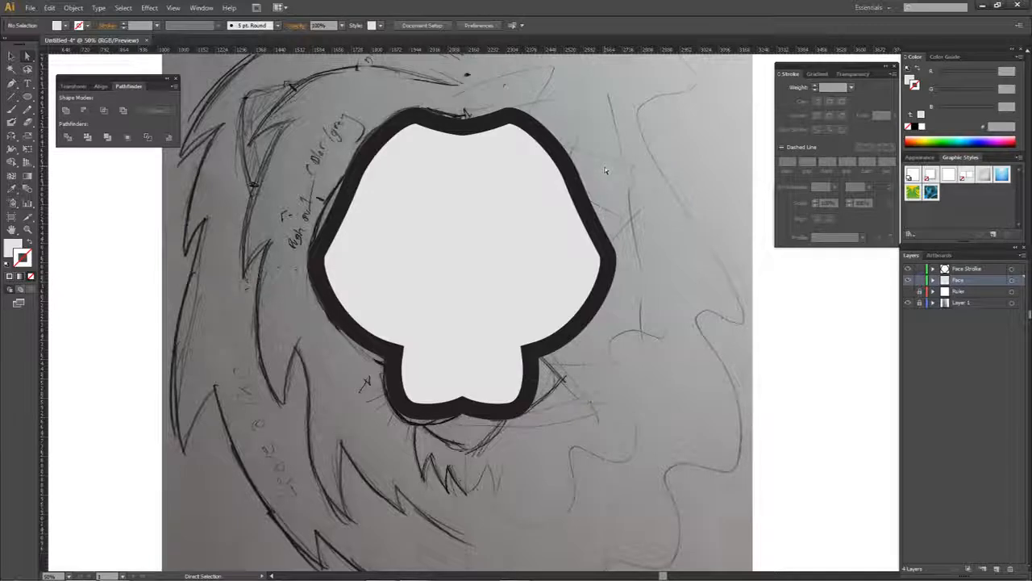
{"action": "left_click", "coordinate": [523, 180]}
{"action": "left_click", "coordinate": [631, 154]}
{"action": "left_click_drag", "start_coordinate": [661, 293], "coordinate": [677, 324]}
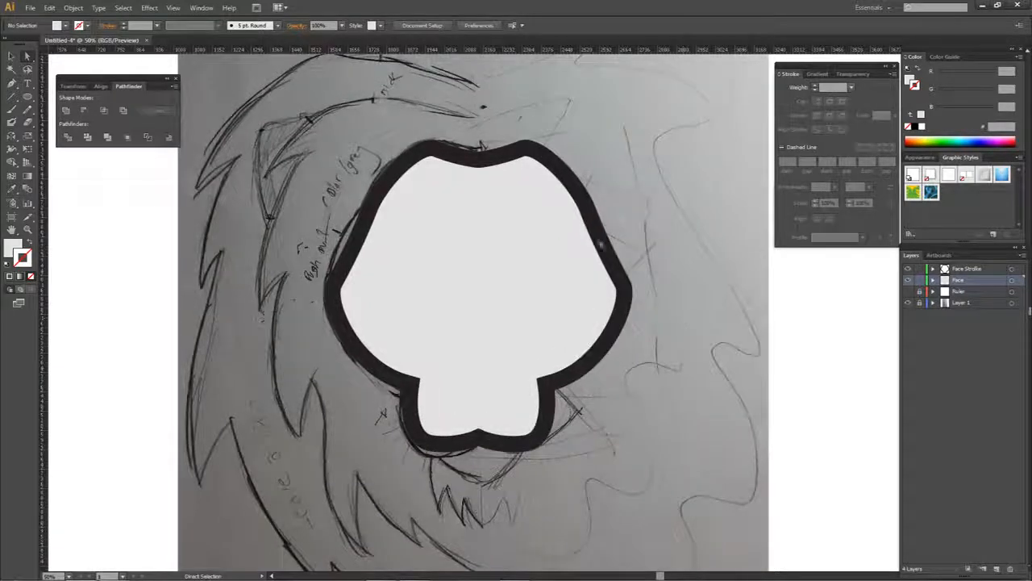
- Duplicate the Face layer directly below itself
{"action": "left_click", "coordinate": [957, 272]}
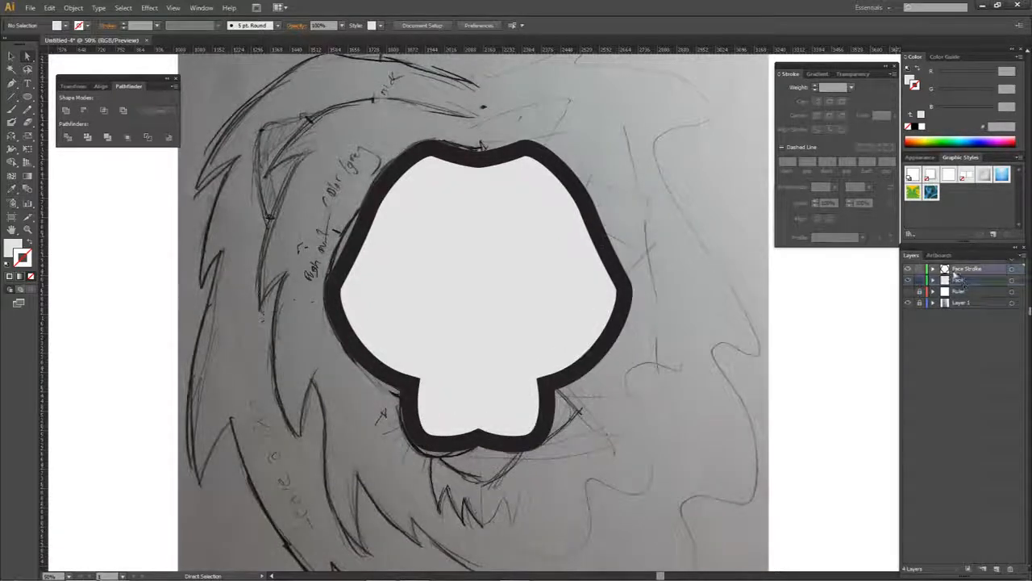
{"action": "left_click", "coordinate": [959, 280]}
{"action": "left_click", "coordinate": [962, 281], "text": "alt"}
{"action": "left_click_drag", "start_coordinate": [962, 282], "coordinate": [962, 287]}
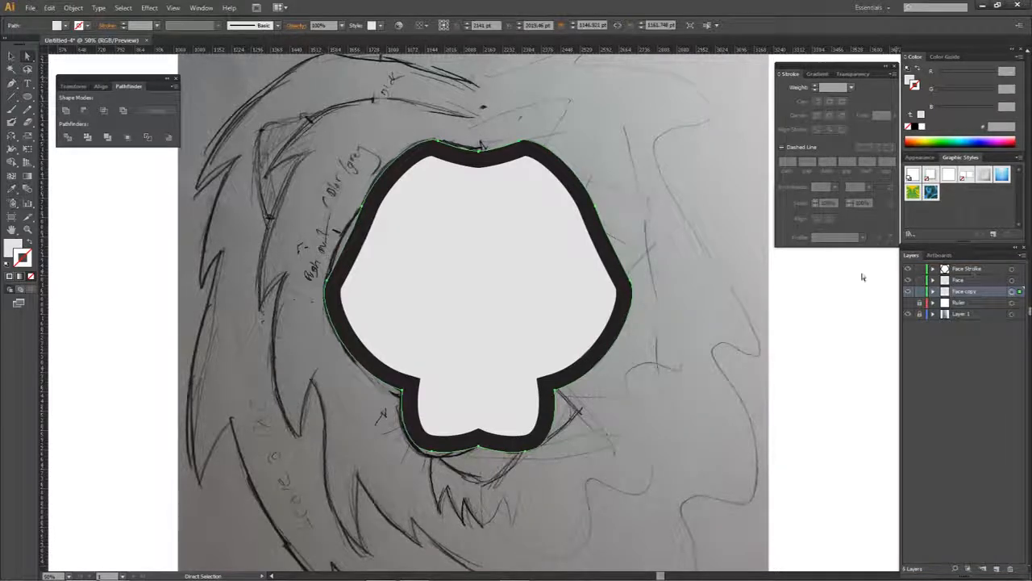
- Try an outward Offset Path of 10 pt with miter joins on the Face copy shape
{"action": "left_click", "coordinate": [73, 8]}
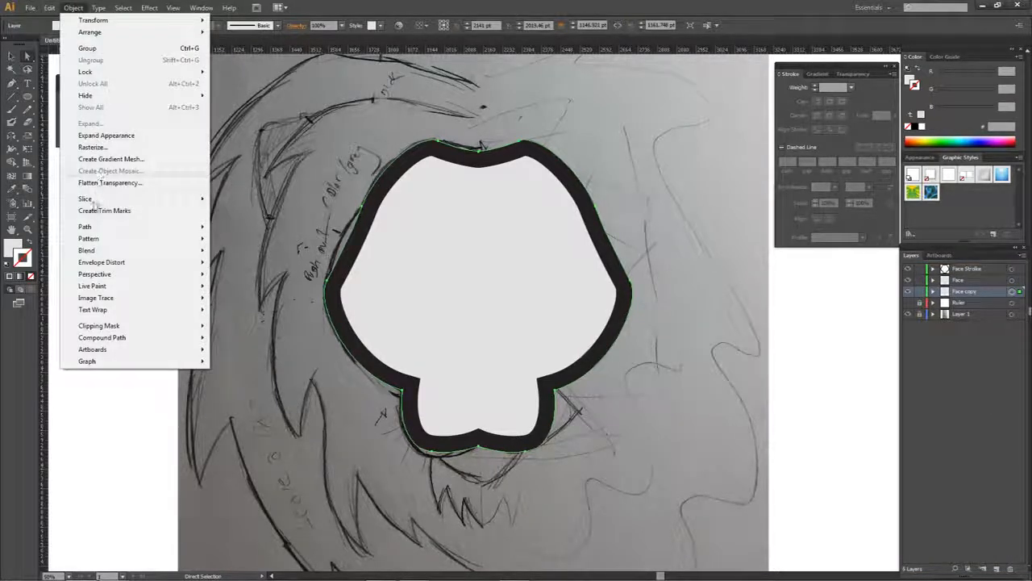
{"action": "mouse_move", "coordinate": [91, 226]}
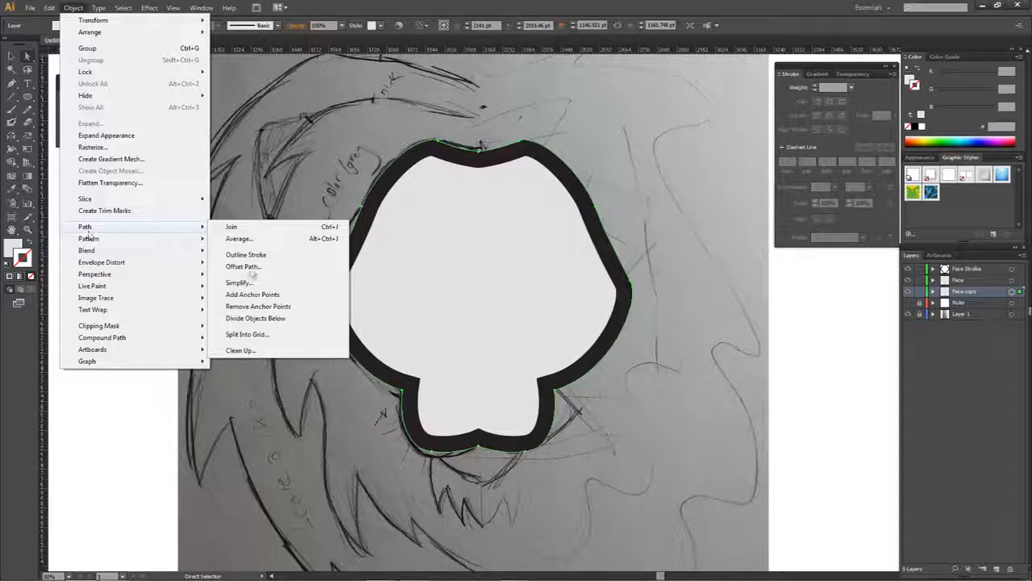
{"action": "left_click", "coordinate": [244, 266]}
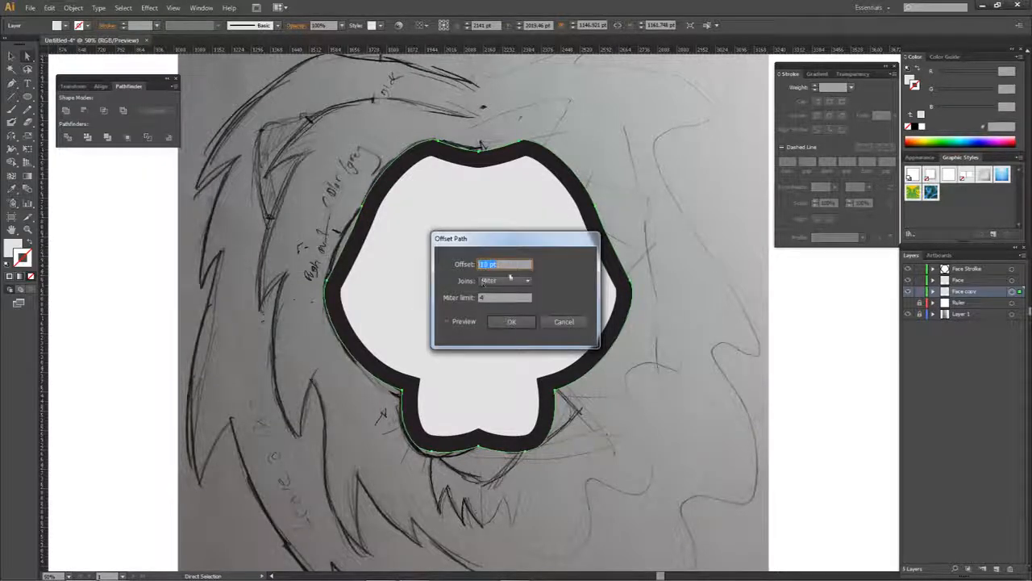
{"action": "left_click", "coordinate": [500, 322]}
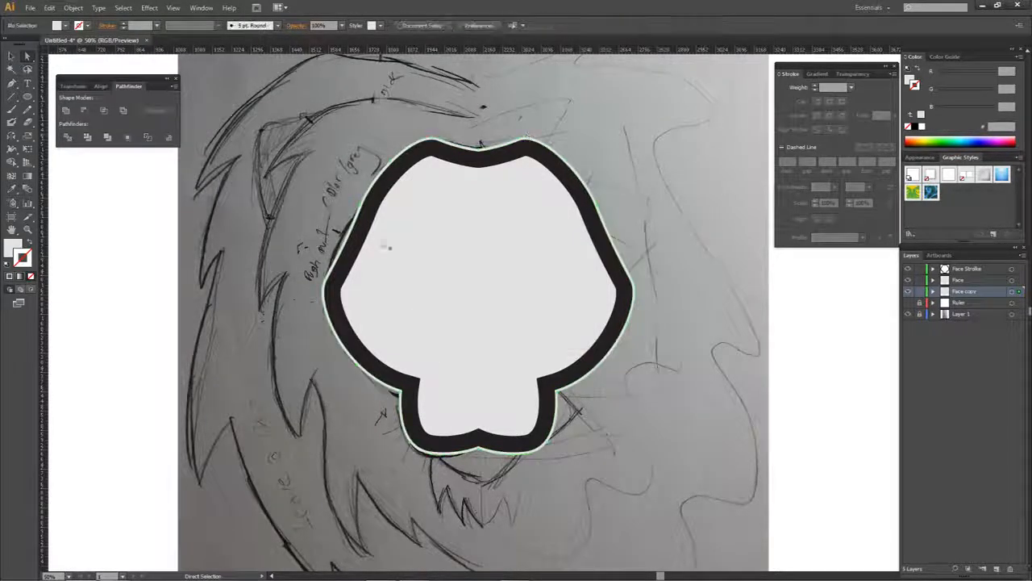
{"action": "scroll", "coordinate": [588, 363], "scroll_direction": "up", "scroll_amount": 3}
{"action": "scroll", "coordinate": [626, 324], "scroll_direction": "down", "scroll_amount": 4}
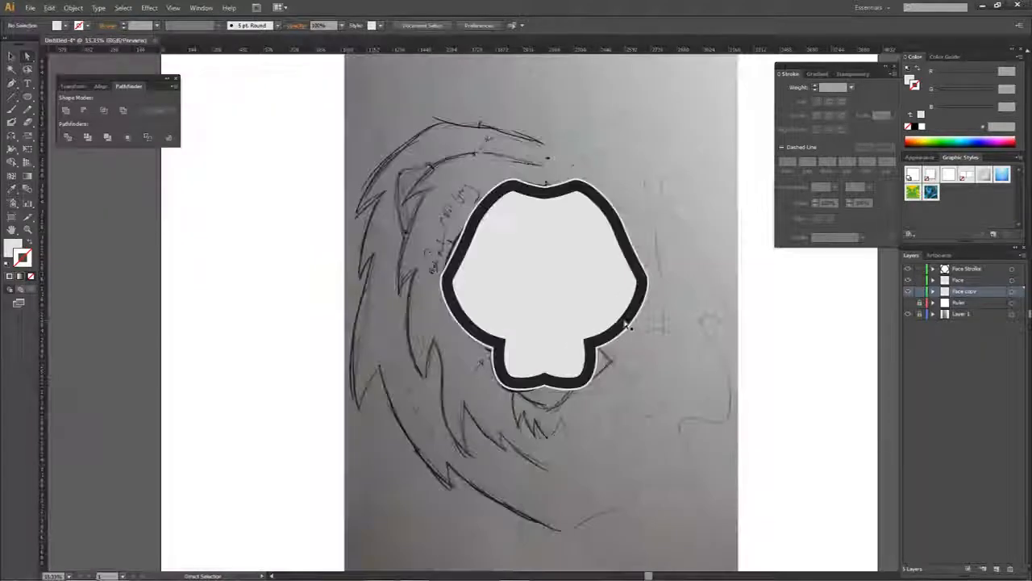
- Delete the Face copy layer and reduce the Face shape's opacity to 60% so the sketch can be traced
{"action": "left_click_drag", "start_coordinate": [959, 292], "coordinate": [1009, 568]}
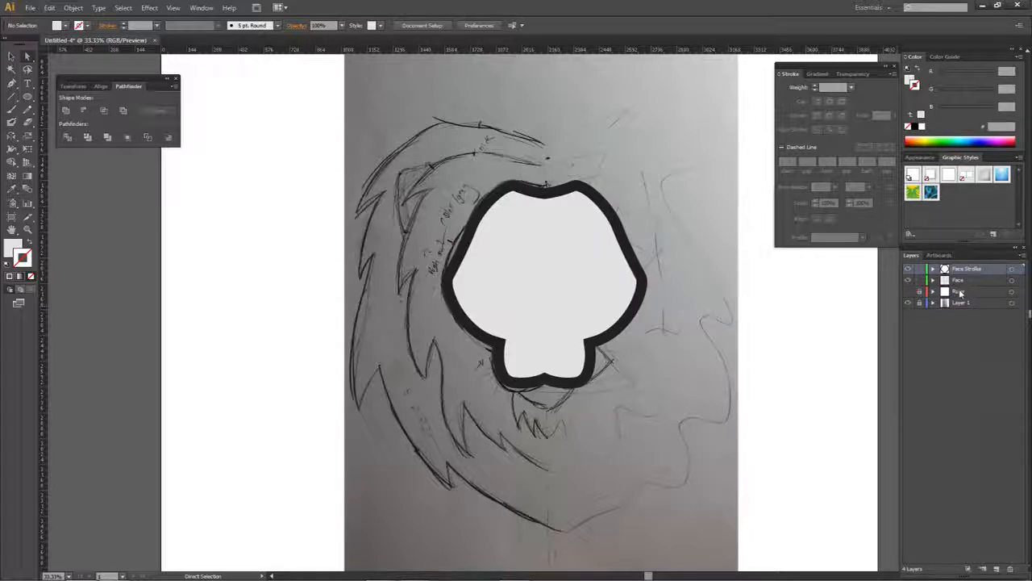
{"action": "key", "text": "ctrl+equal"}
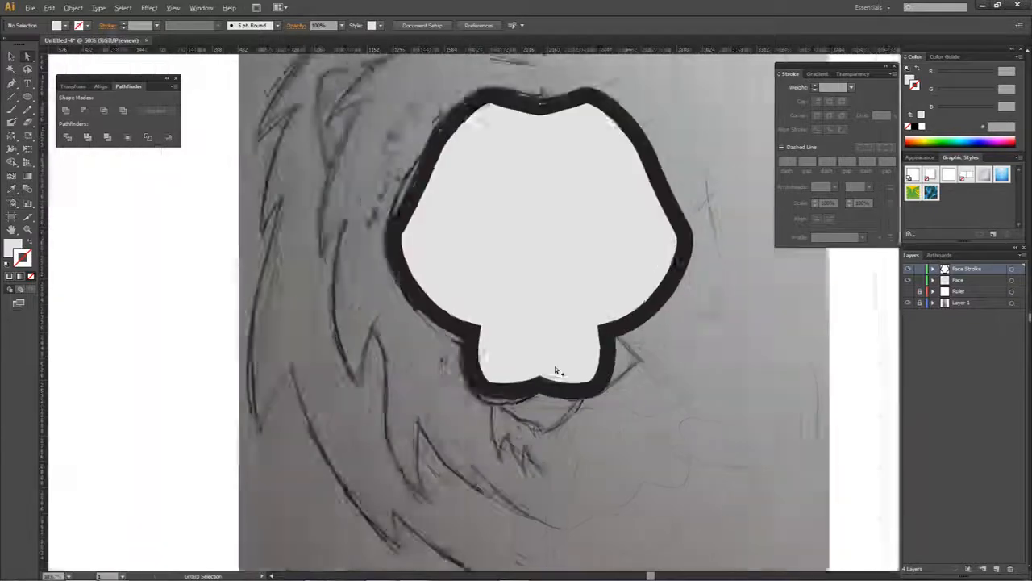
{"action": "left_click", "coordinate": [852, 74]}
{"action": "left_click", "coordinate": [201, 7]}
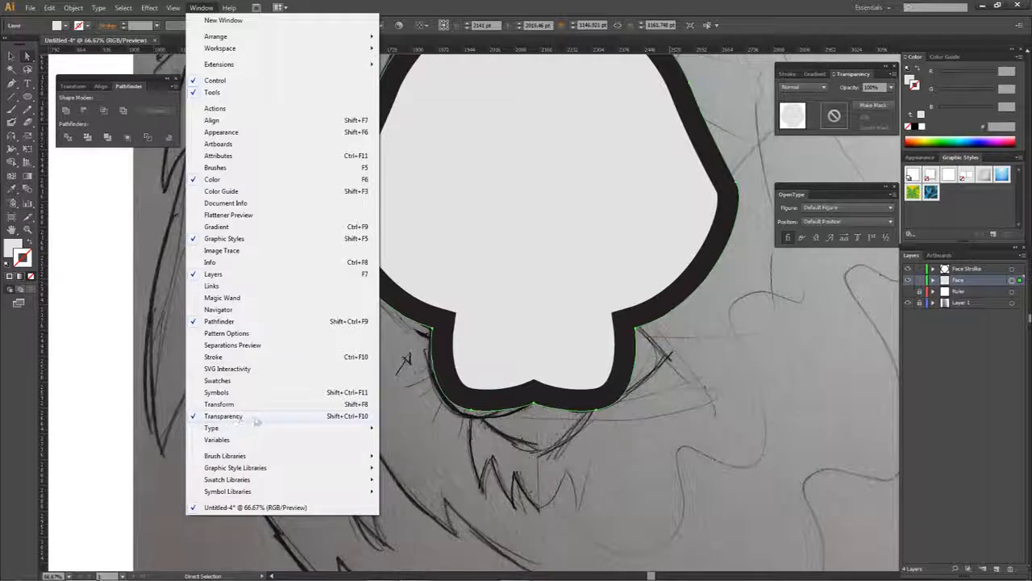
{"action": "left_click", "coordinate": [891, 87]}
{"action": "left_click", "coordinate": [891, 87]}
{"action": "left_click", "coordinate": [891, 87]}
{"action": "left_click", "coordinate": [907, 172]}
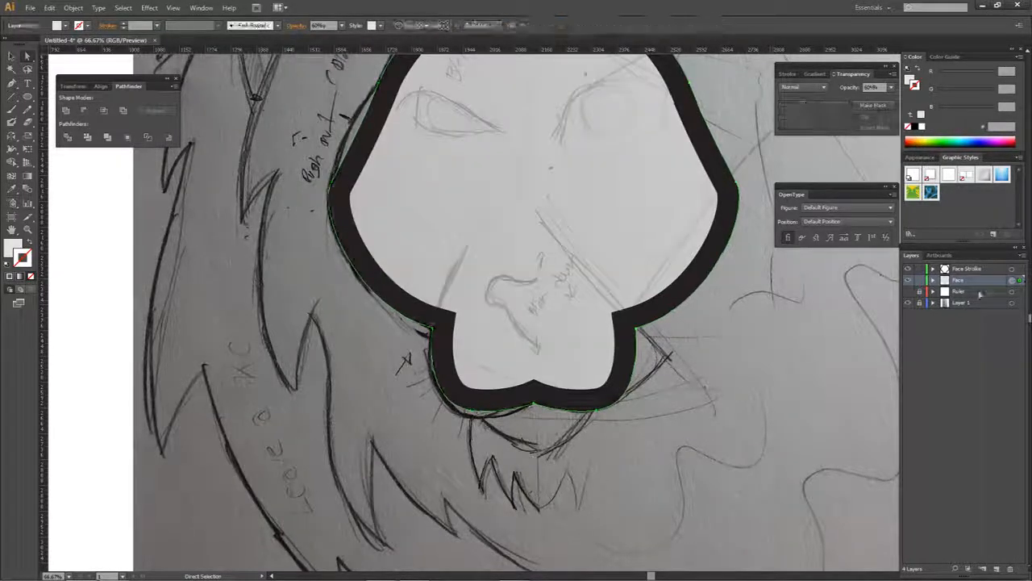
- Lock the Face and Face Stroke layers and add a new layer above them
{"action": "left_click", "coordinate": [919, 280]}
{"action": "left_click", "coordinate": [920, 270]}
{"action": "left_click", "coordinate": [954, 270]}
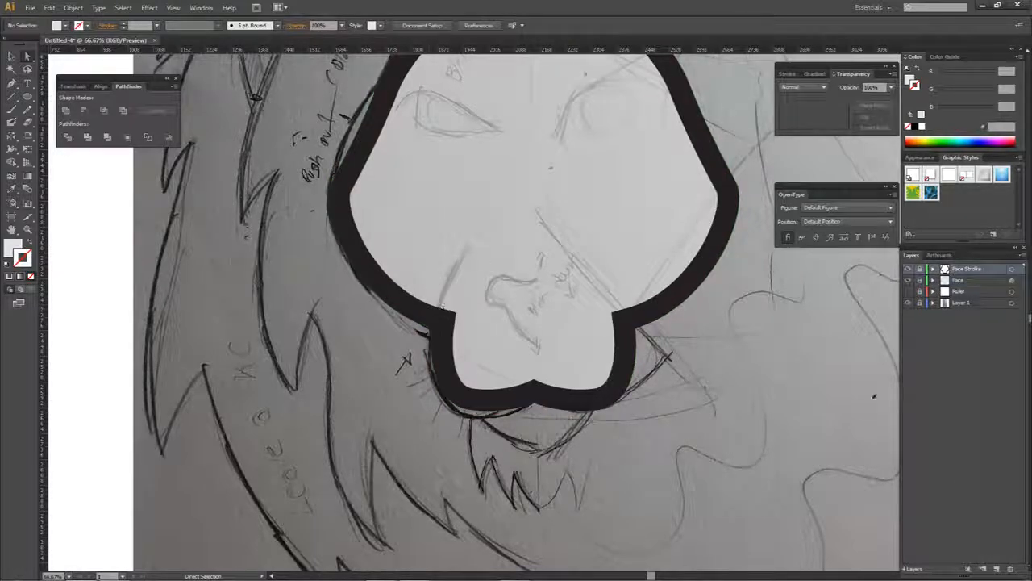
{"action": "left_click", "coordinate": [992, 568]}
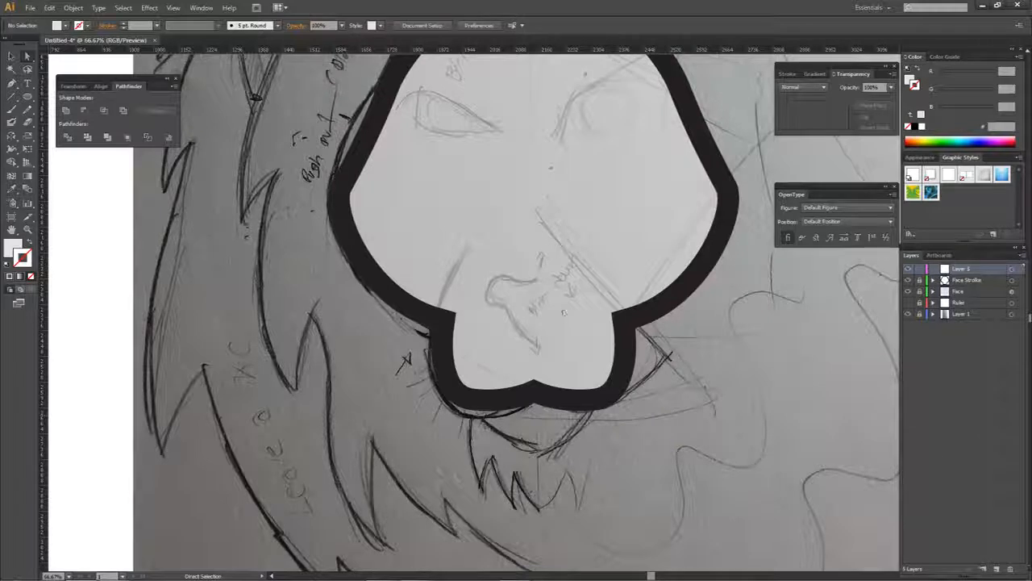
- Start a Pen path on the muzzle outline's left inner edge and curve it up to a tip beside the sketched cheek line
{"action": "scroll", "coordinate": [434, 313], "scroll_direction": "up", "scroll_amount": 1}
{"action": "key", "text": "p"}
{"action": "scroll", "coordinate": [473, 355], "scroll_direction": "up", "scroll_amount": 4}
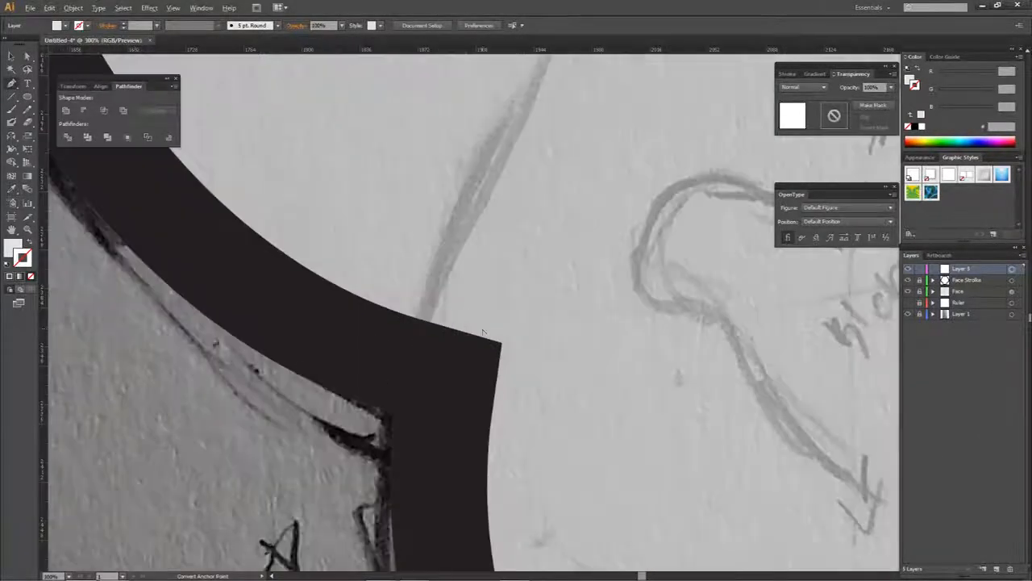
{"action": "scroll", "coordinate": [472, 343], "scroll_direction": "down", "scroll_amount": 4}
{"action": "scroll", "coordinate": [523, 347], "scroll_direction": "up", "scroll_amount": 3}
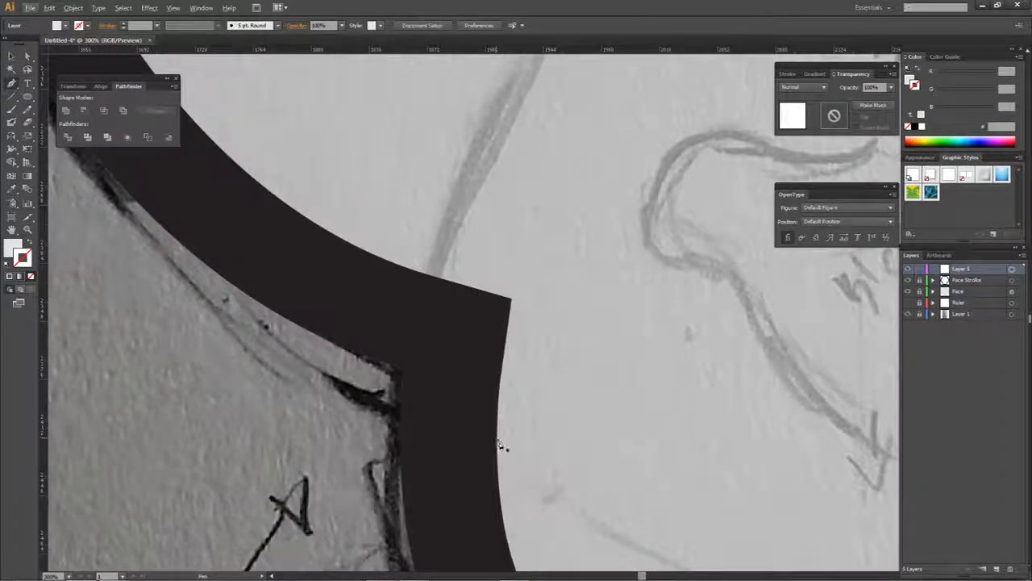
{"action": "left_click", "coordinate": [500, 446]}
{"action": "scroll", "coordinate": [506, 284], "scroll_direction": "down", "scroll_amount": 2}
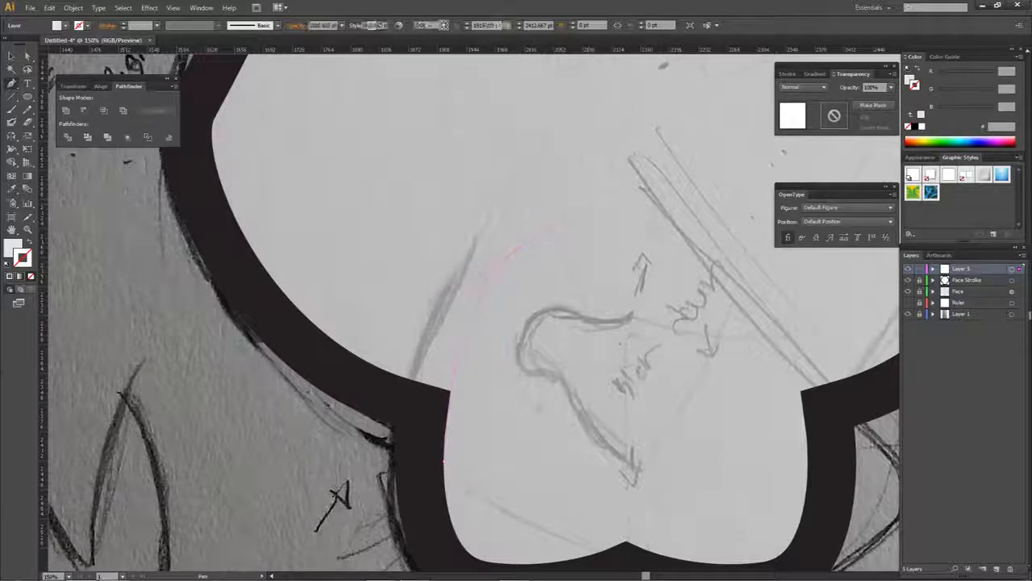
{"action": "scroll", "coordinate": [452, 379], "scroll_direction": "up", "scroll_amount": 4}
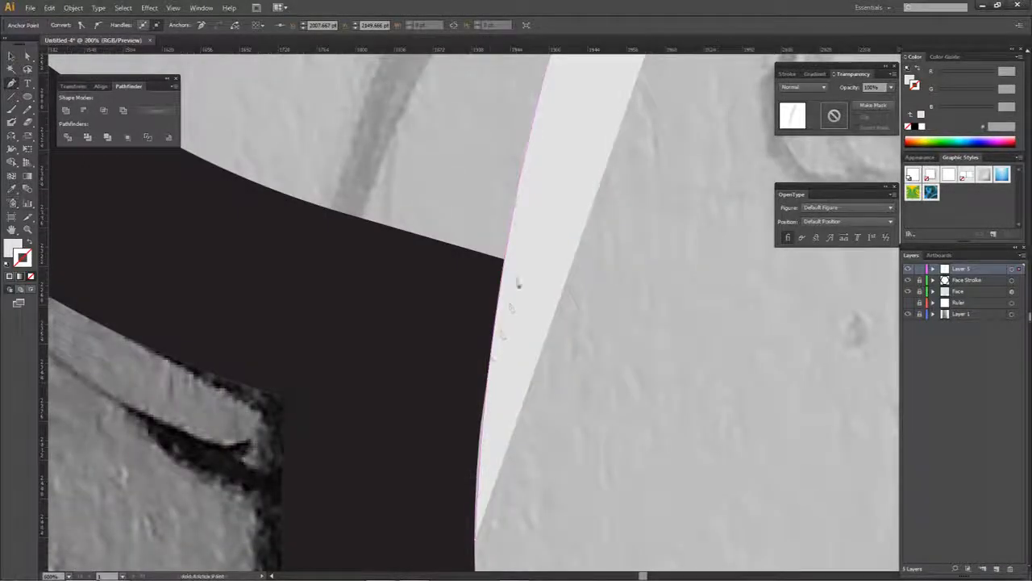
{"action": "scroll", "coordinate": [520, 231], "scroll_direction": "down", "scroll_amount": 3}
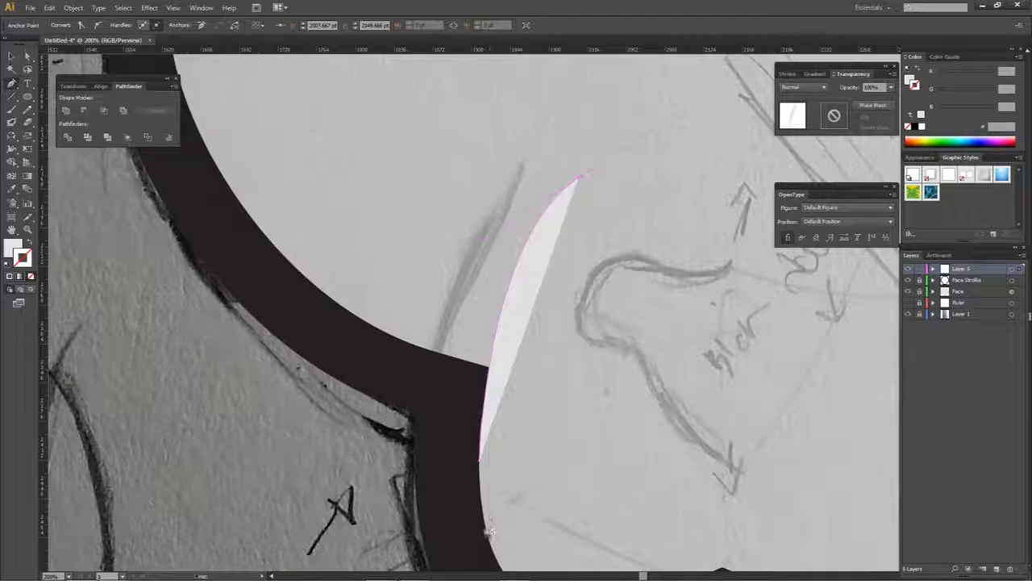
- Refine the bend of the cheek curve and make its upper tip a sharp corner without an outgoing handle
{"action": "left_click_drag", "start_coordinate": [487, 239], "coordinate": [523, 248]}
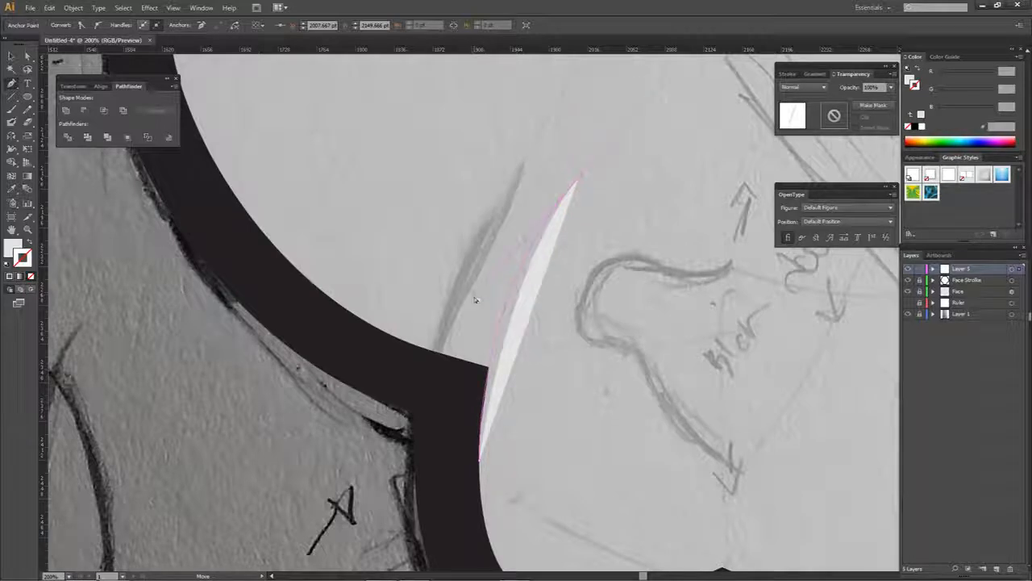
{"action": "left_click_drag", "start_coordinate": [475, 300], "coordinate": [476, 300]}
{"action": "left_click", "coordinate": [577, 183]}
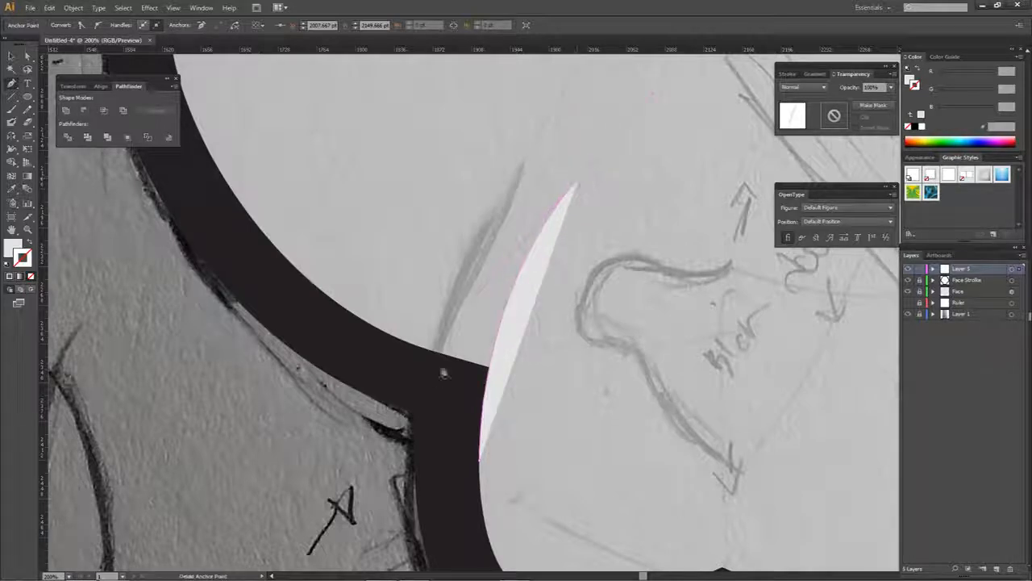
{"action": "left_click", "coordinate": [416, 368], "text": "ctrl"}
{"action": "left_click", "coordinate": [578, 182]}
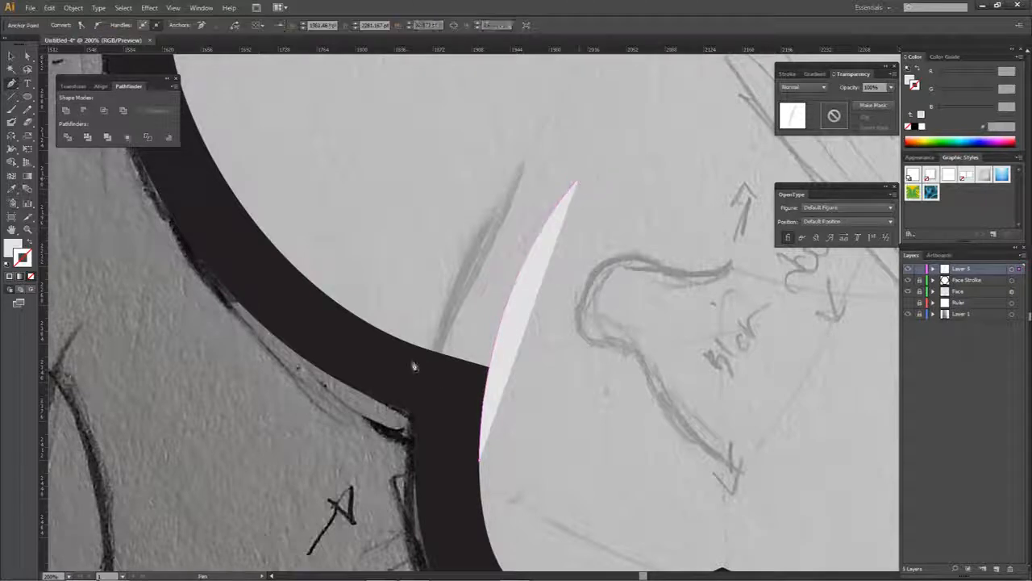
- Curve the path from the tip back into the black outline and close it as a tapered cheek wedge
{"action": "left_click_drag", "start_coordinate": [416, 375], "coordinate": [399, 436]}
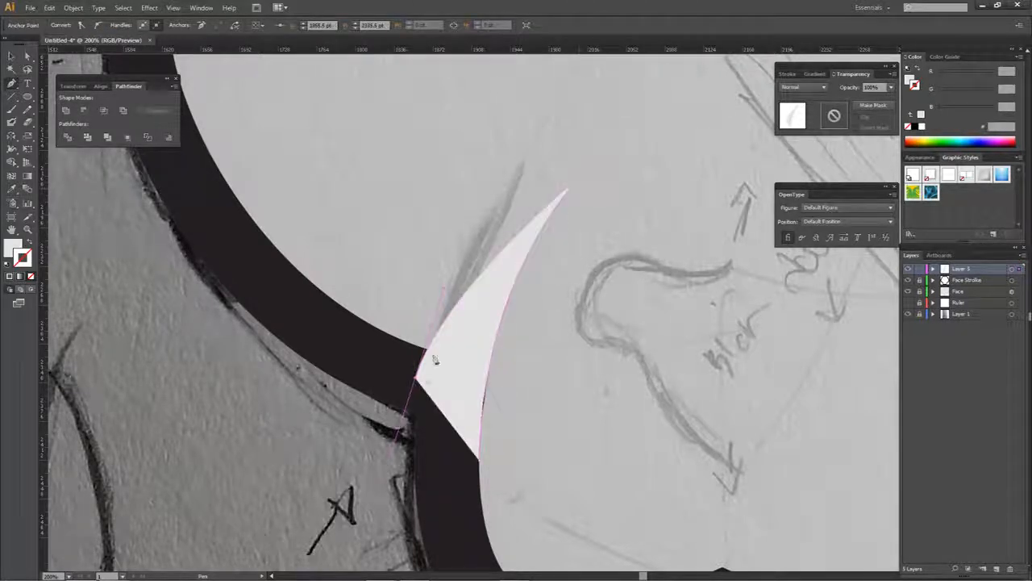
{"action": "left_click", "coordinate": [416, 377]}
{"action": "left_click", "coordinate": [480, 461]}
{"action": "key", "text": "a"}
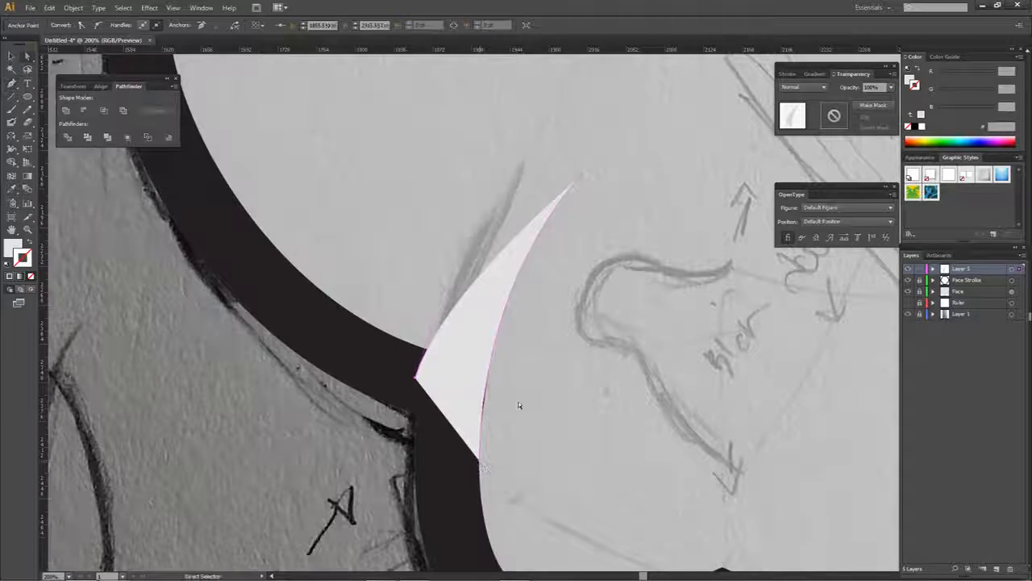
{"action": "left_click", "coordinate": [518, 402]}
- Adjust the cheek wedge's right edge to follow the muzzle outline, covering the dark sliver beside it
{"action": "scroll", "coordinate": [481, 395], "scroll_direction": "up", "scroll_amount": 1}
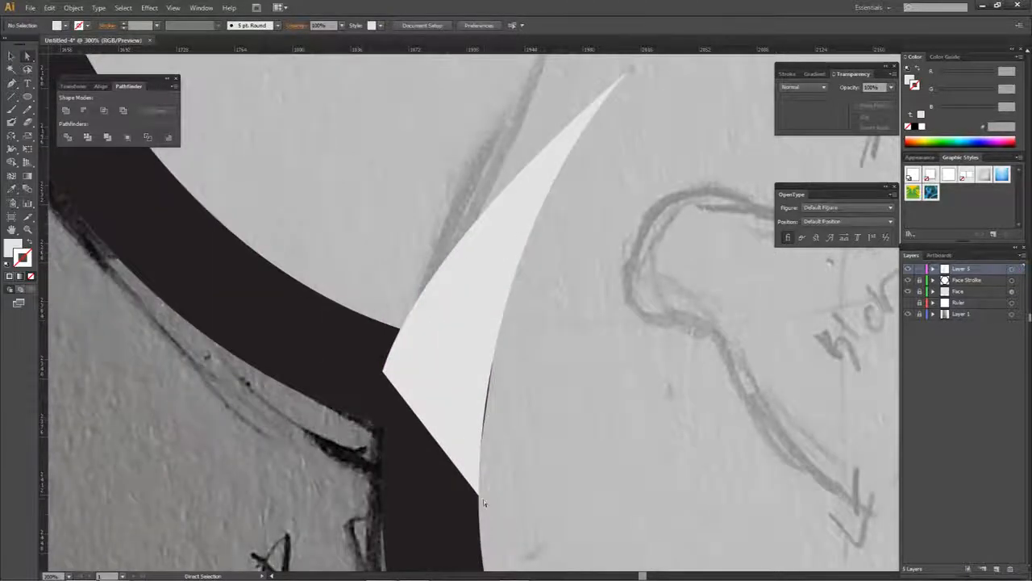
{"action": "left_click", "coordinate": [480, 255]}
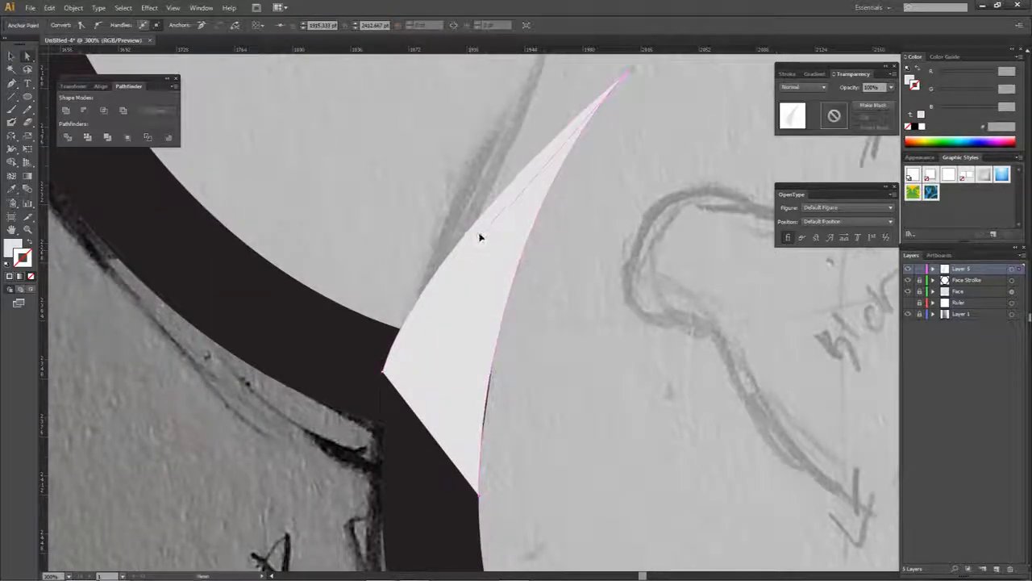
{"action": "left_click", "coordinate": [555, 300]}
{"action": "key", "text": "ctrl+a"}
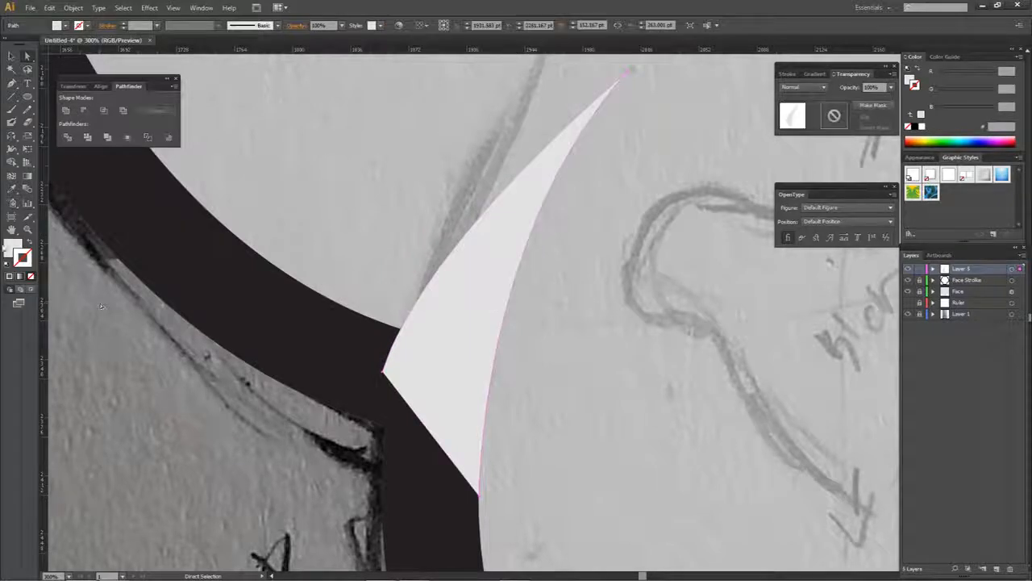
{"action": "left_click", "coordinate": [237, 280]}
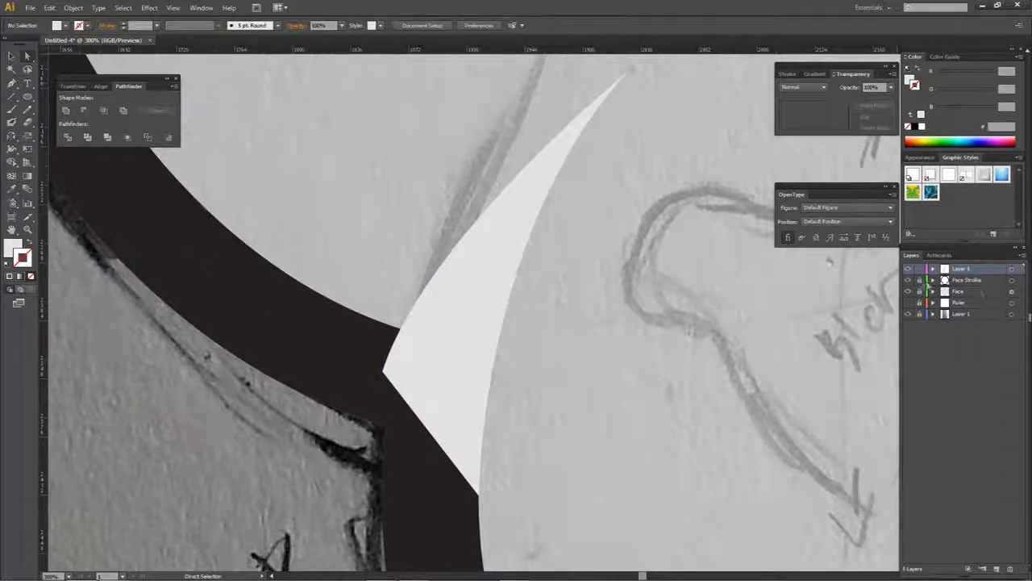
- Fill the cheek wedge with the Face Stroke outline's near-black colour, 231F20
{"action": "left_click", "coordinate": [1011, 280]}
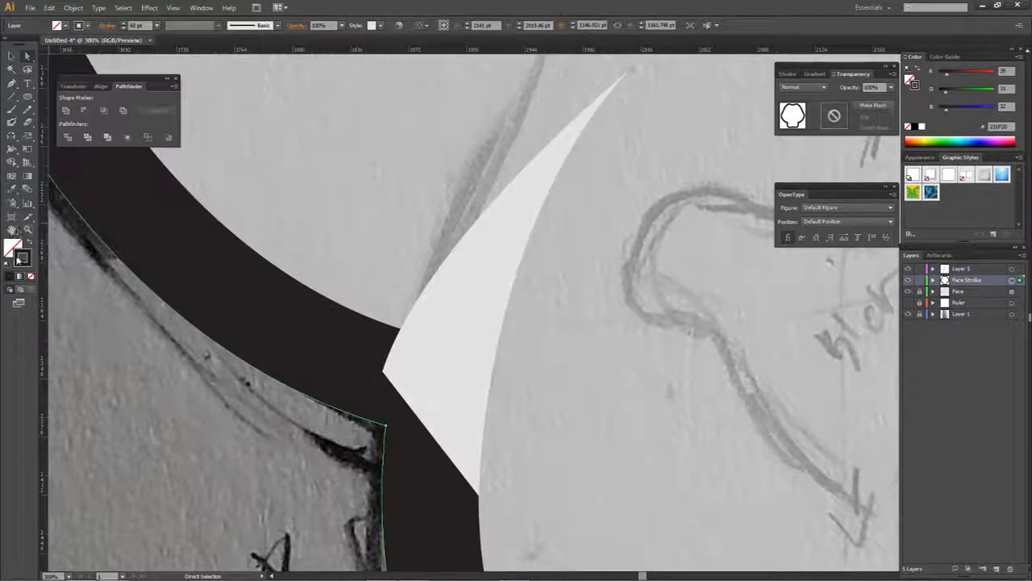
{"action": "double_click", "coordinate": [24, 257]}
{"action": "left_click", "coordinate": [860, 178]}
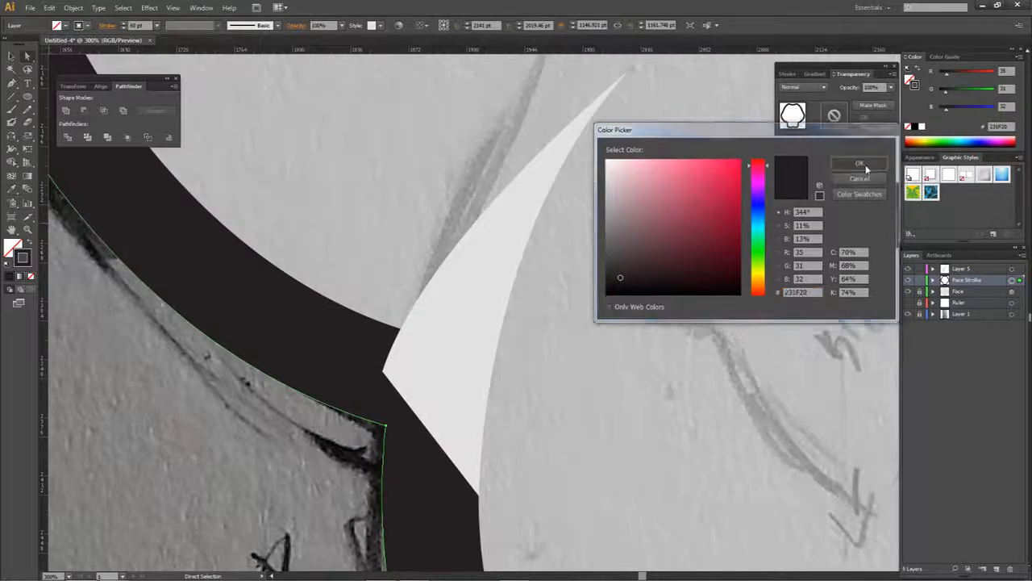
{"action": "left_click", "coordinate": [1011, 268]}
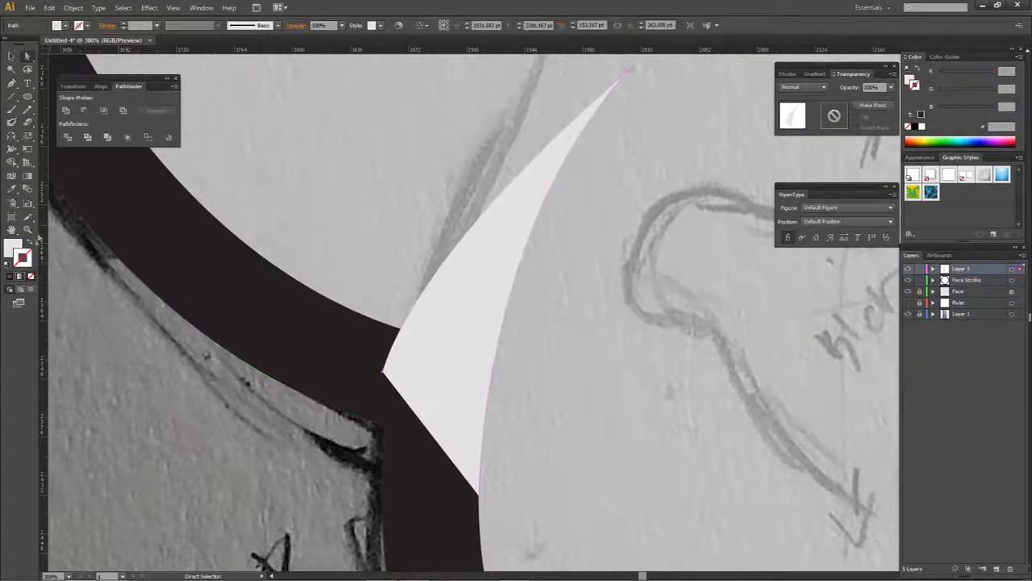
{"action": "double_click", "coordinate": [13, 247]}
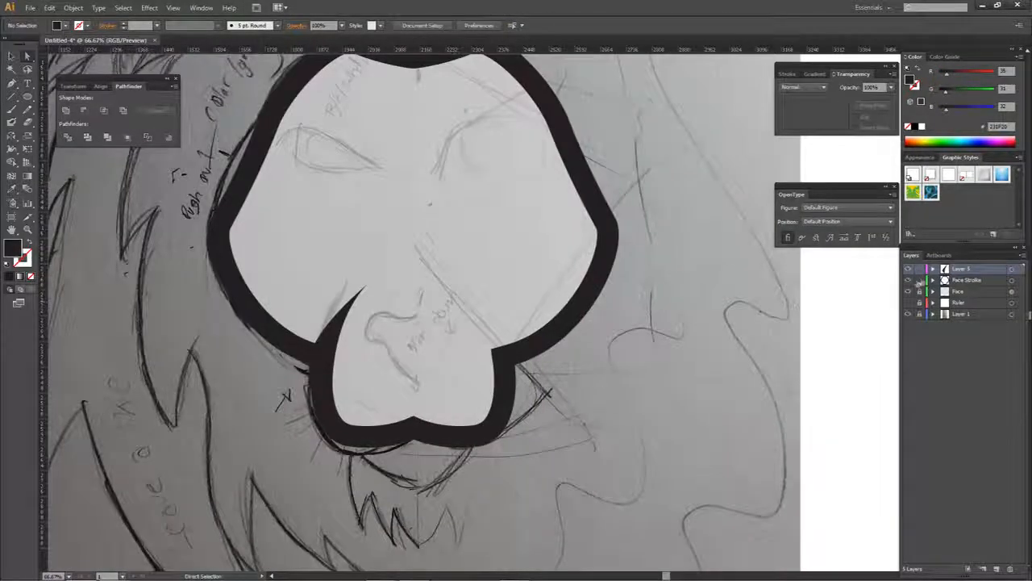
- Duplicate the cheek wedge to the muzzle's right side and reflect the copy across the vertical axis
{"action": "left_click_drag", "start_coordinate": [330, 338], "coordinate": [522, 345]}
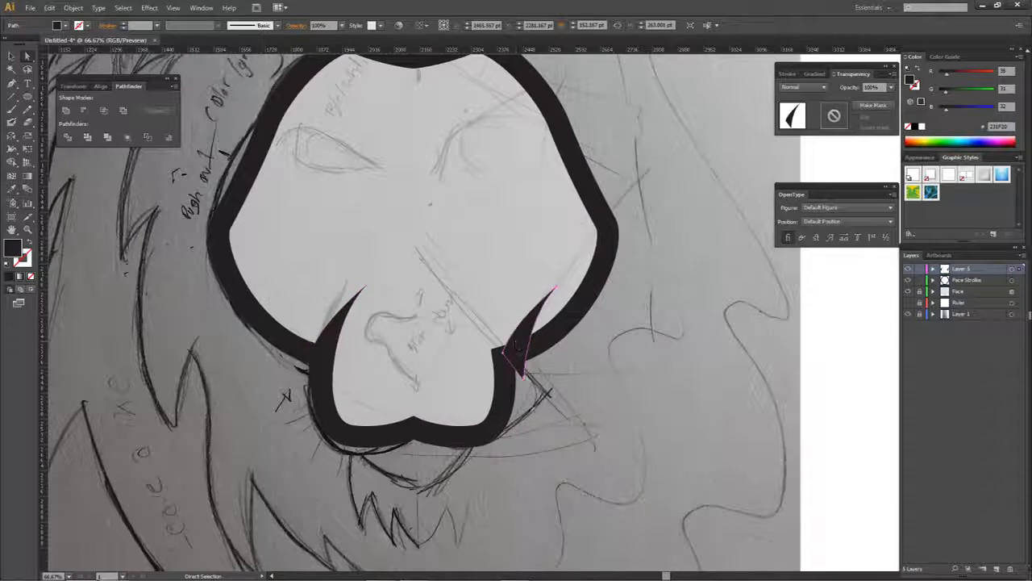
{"action": "right_click", "coordinate": [517, 353]}
{"action": "mouse_move", "coordinate": [562, 496]}
{"action": "left_click", "coordinate": [650, 445]}
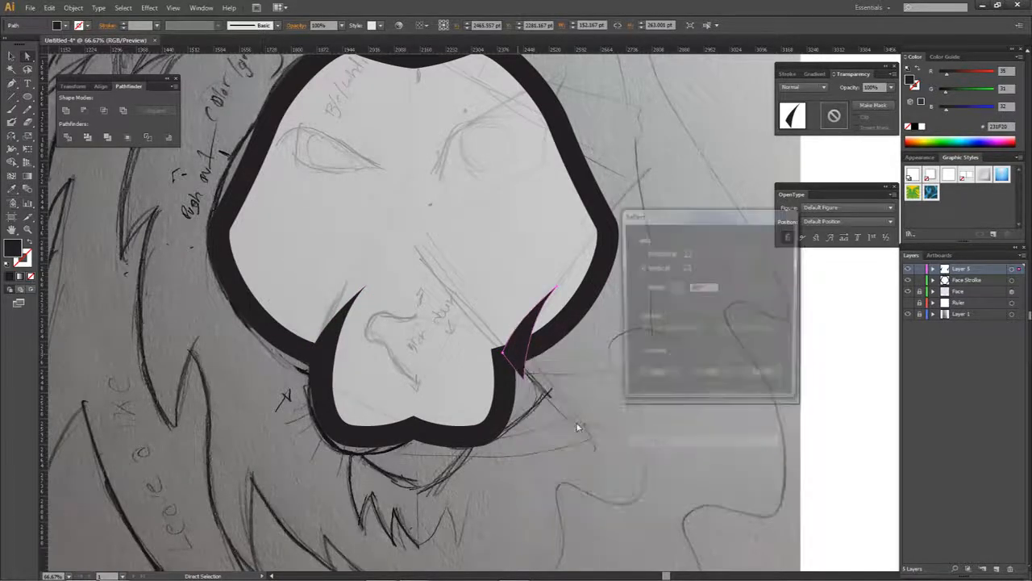
{"action": "left_click", "coordinate": [711, 377]}
- Move the mirrored wedge so its lower point meets the muzzle outline's right inner edge, and deselect it
{"action": "scroll", "coordinate": [546, 366], "scroll_direction": "up", "scroll_amount": 4}
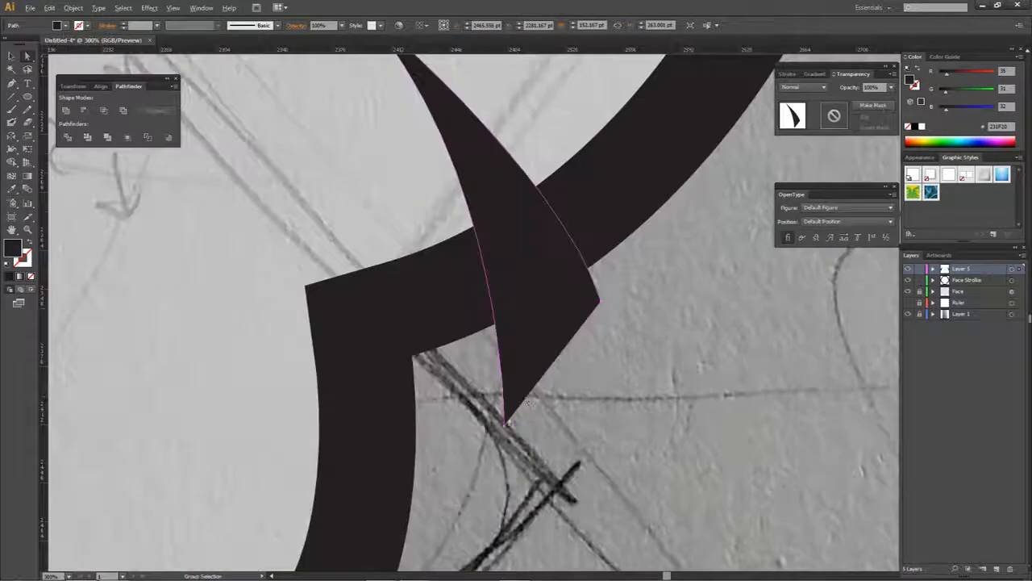
{"action": "left_click_drag", "start_coordinate": [506, 423], "coordinate": [321, 455]}
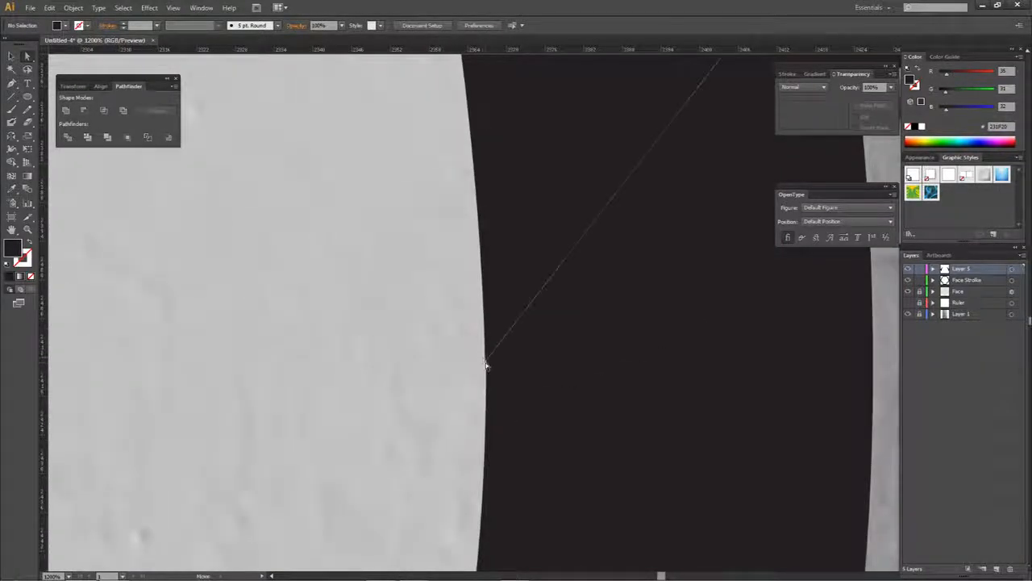
{"action": "left_click", "coordinate": [484, 362]}
{"action": "left_click_drag", "start_coordinate": [487, 363], "coordinate": [486, 364]}
{"action": "scroll", "coordinate": [533, 385], "scroll_direction": "down", "scroll_amount": 1}
{"action": "scroll", "coordinate": [533, 385], "scroll_direction": "down", "scroll_amount": 6}
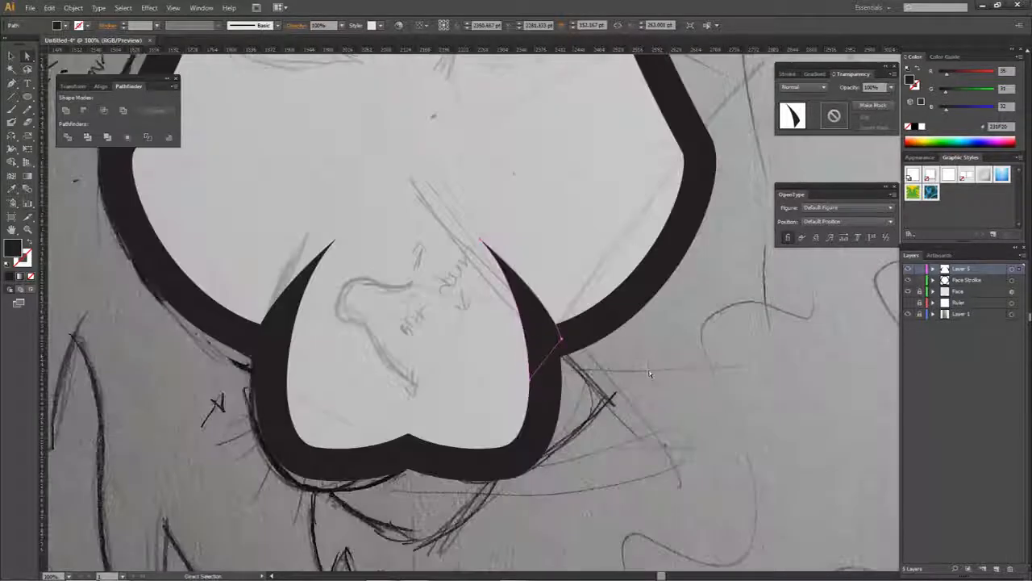
{"action": "left_click", "coordinate": [522, 370]}
{"action": "scroll", "coordinate": [522, 371], "scroll_direction": "down", "scroll_amount": 1}
{"action": "left_click_drag", "start_coordinate": [538, 387], "coordinate": [600, 394]}
{"action": "left_click_drag", "start_coordinate": [553, 329], "coordinate": [563, 361]}
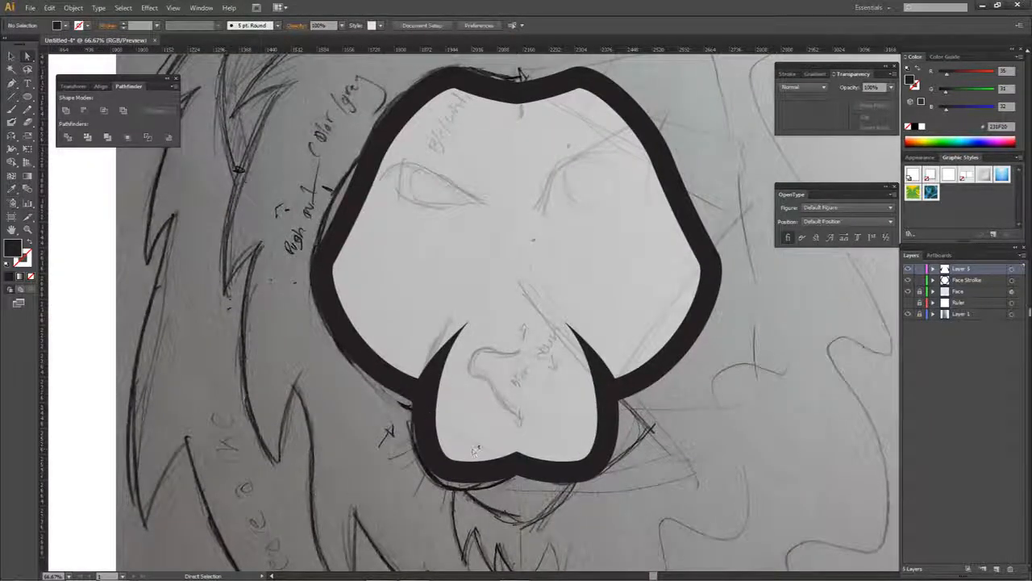
- Add a new layer and trace the nose's left half with the Pen tool as a closed shape along the centre guide
{"action": "left_click", "coordinate": [996, 569]}
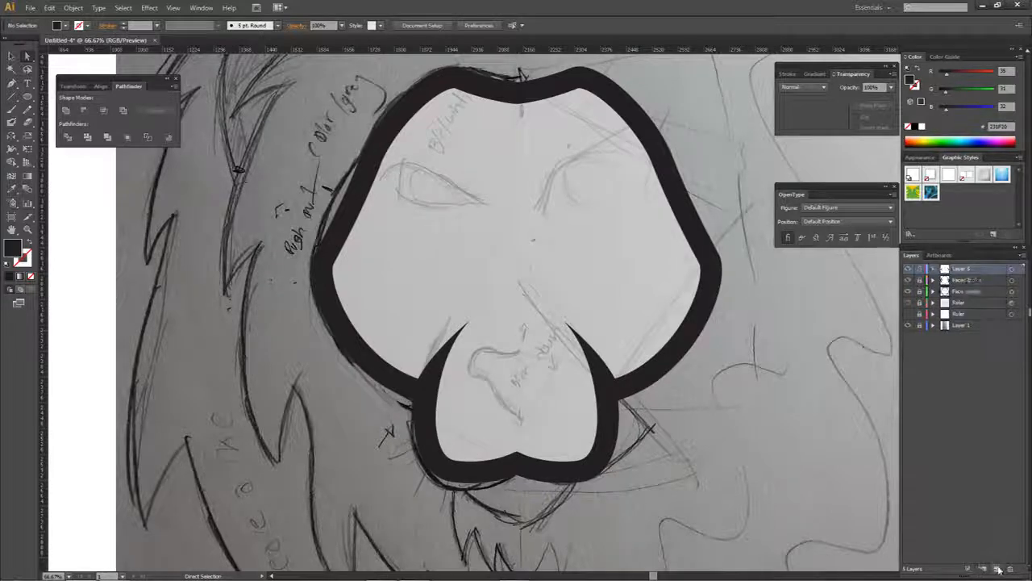
{"action": "key", "text": "p"}
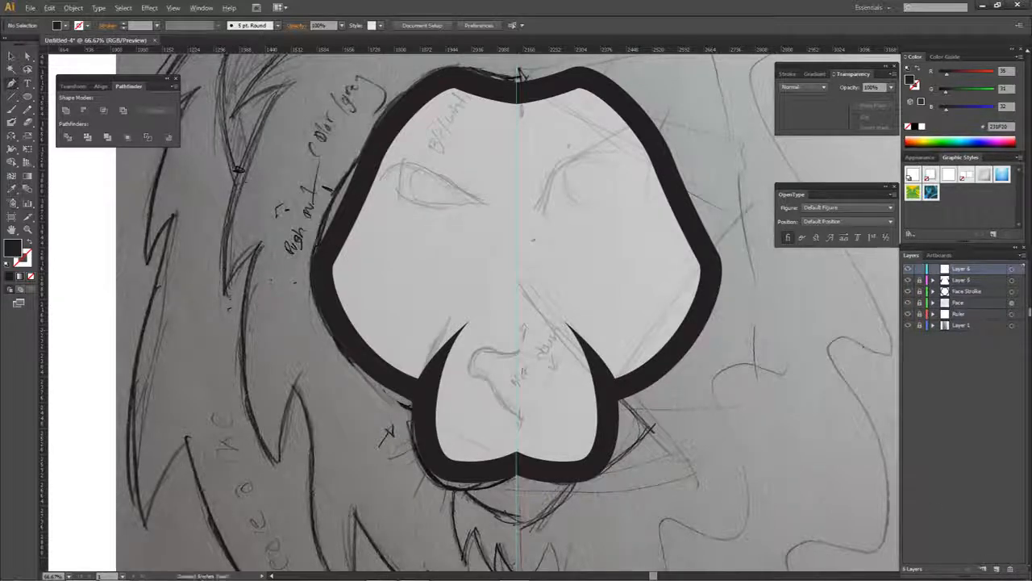
{"action": "scroll", "coordinate": [513, 373], "scroll_direction": "up", "scroll_amount": 3}
{"action": "left_click", "coordinate": [526, 320]}
{"action": "left_click_drag", "start_coordinate": [449, 301], "coordinate": [421, 286]}
{"action": "left_click", "coordinate": [449, 301]}
{"action": "left_click_drag", "start_coordinate": [381, 361], "coordinate": [380, 412]}
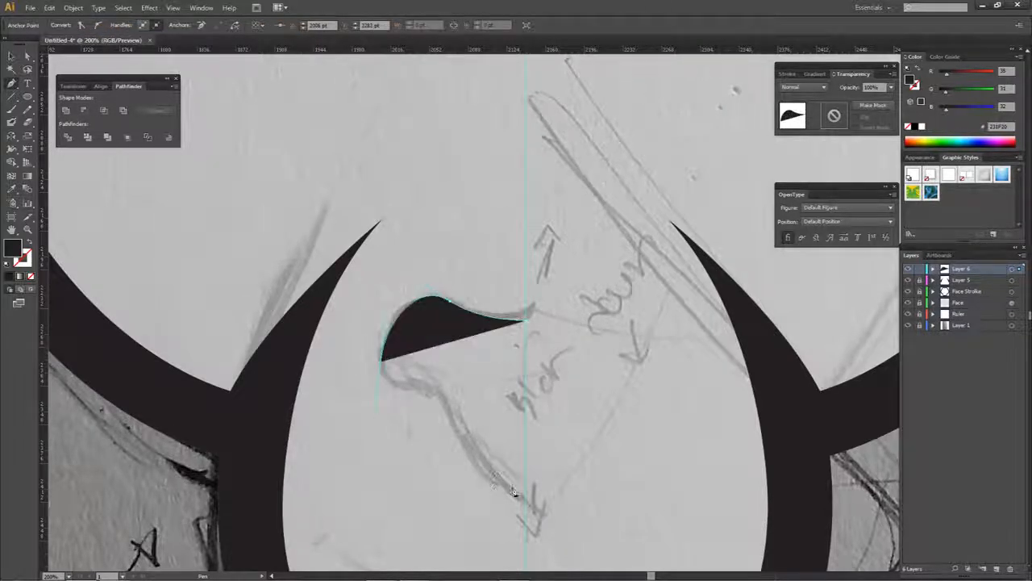
{"action": "left_click_drag", "start_coordinate": [490, 470], "coordinate": [531, 515]}
{"action": "left_click", "coordinate": [525, 508]}
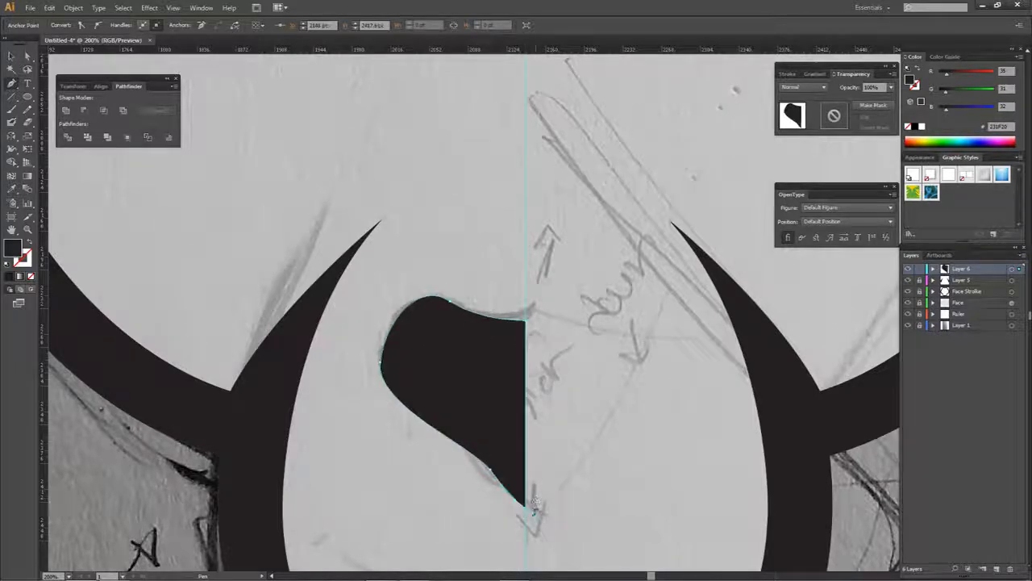
{"action": "left_click", "coordinate": [526, 321]}
- Move the half-nose's upper inner corner point exactly onto the vertical centre guide
{"action": "key", "text": "a"}
{"action": "scroll", "coordinate": [529, 325], "scroll_direction": "up", "scroll_amount": 6}
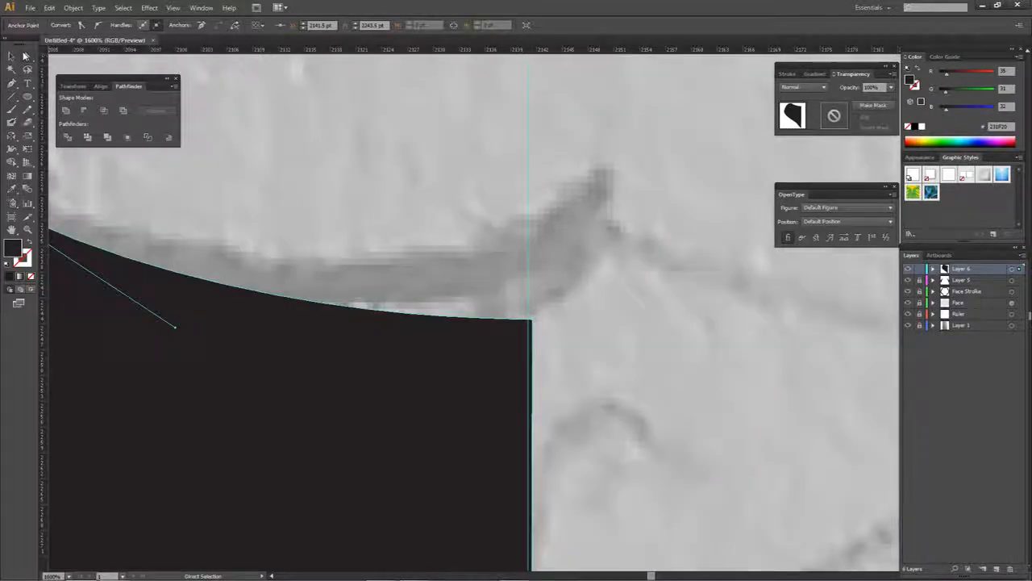
{"action": "left_click_drag", "start_coordinate": [27, 57], "coordinate": [61, 59]}
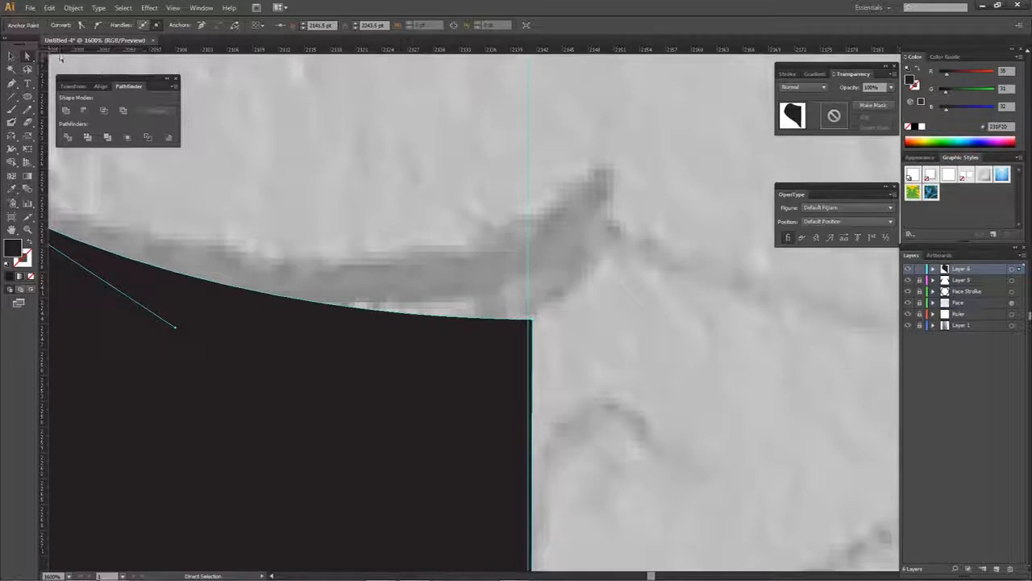
{"action": "left_click", "coordinate": [347, 129]}
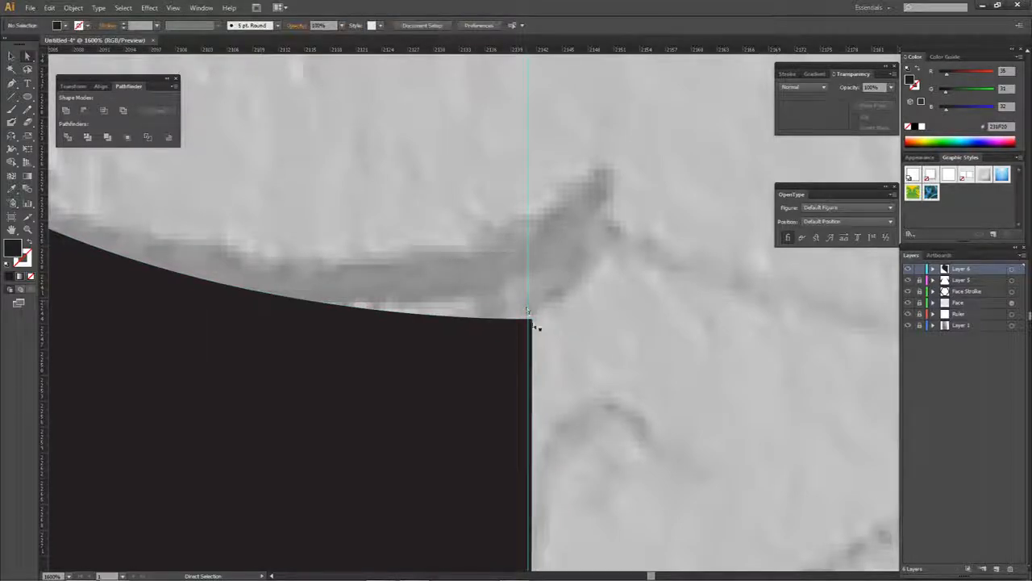
{"action": "left_click", "coordinate": [529, 311]}
{"action": "left_click", "coordinate": [529, 320]}
{"action": "left_click_drag", "start_coordinate": [529, 320], "coordinate": [528, 320]}
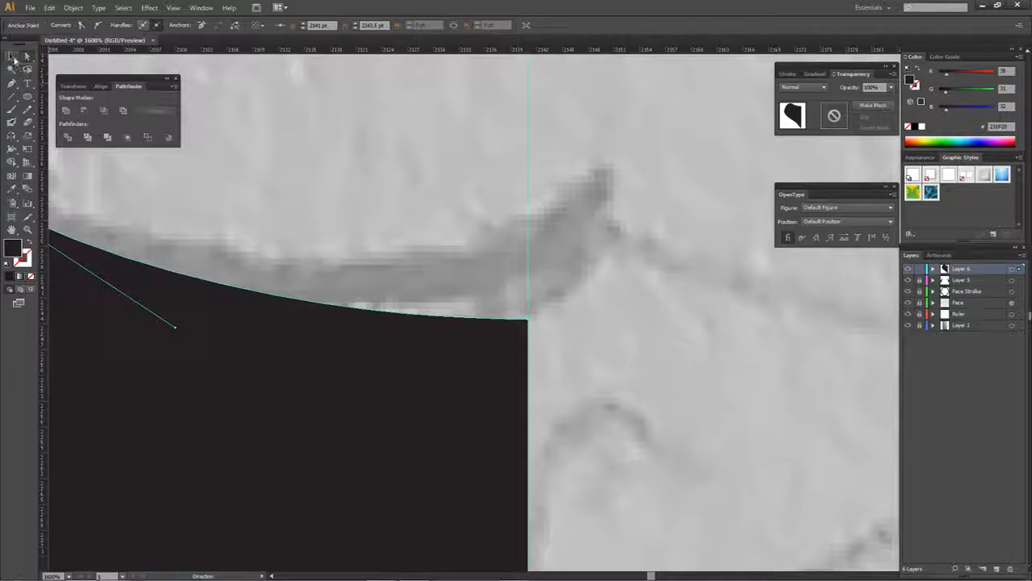
- Try moving the whole half-nose sideways with the Selection tool, and undo the moves
{"action": "left_click", "coordinate": [11, 57]}
{"action": "left_click", "coordinate": [530, 320]}
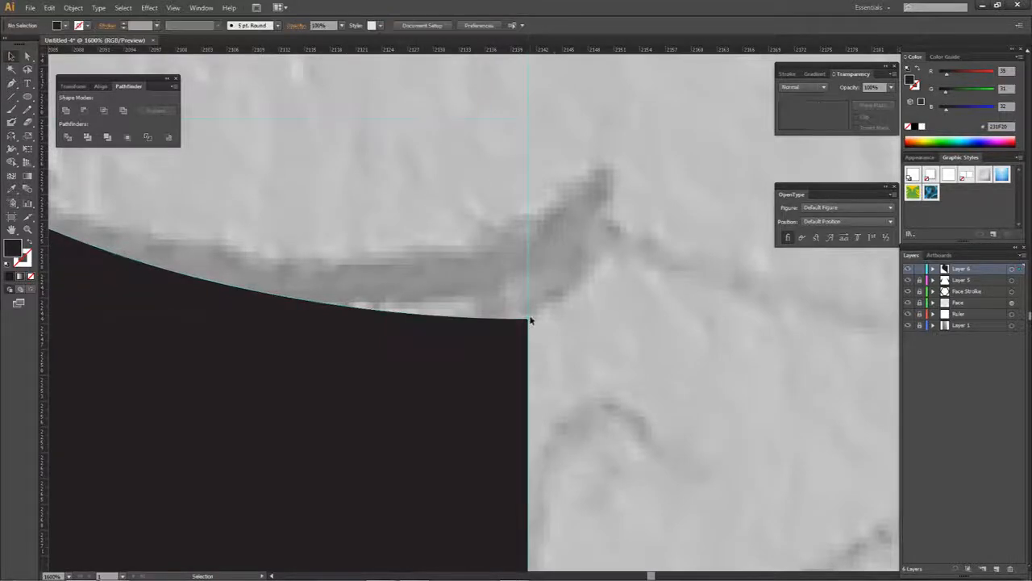
{"action": "left_click_drag", "start_coordinate": [529, 323], "coordinate": [550, 321]}
{"action": "scroll", "coordinate": [369, 288], "scroll_direction": "down", "scroll_amount": 4}
{"action": "key", "text": "ctrl+z"}
{"action": "left_click_drag", "start_coordinate": [413, 294], "coordinate": [433, 297]}
{"action": "key", "text": "ctrl+z"}
{"action": "key", "text": "ctrl+z"}
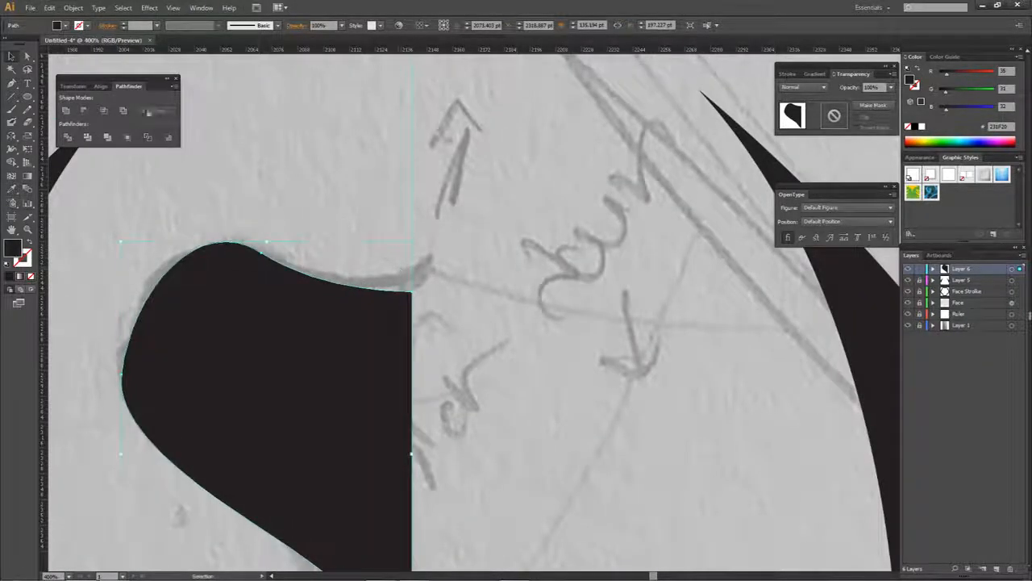
- Try shifting the half-nose's upper inner anchor with the Direct Selection tool, and undo the changes
{"action": "left_click", "coordinate": [28, 56]}
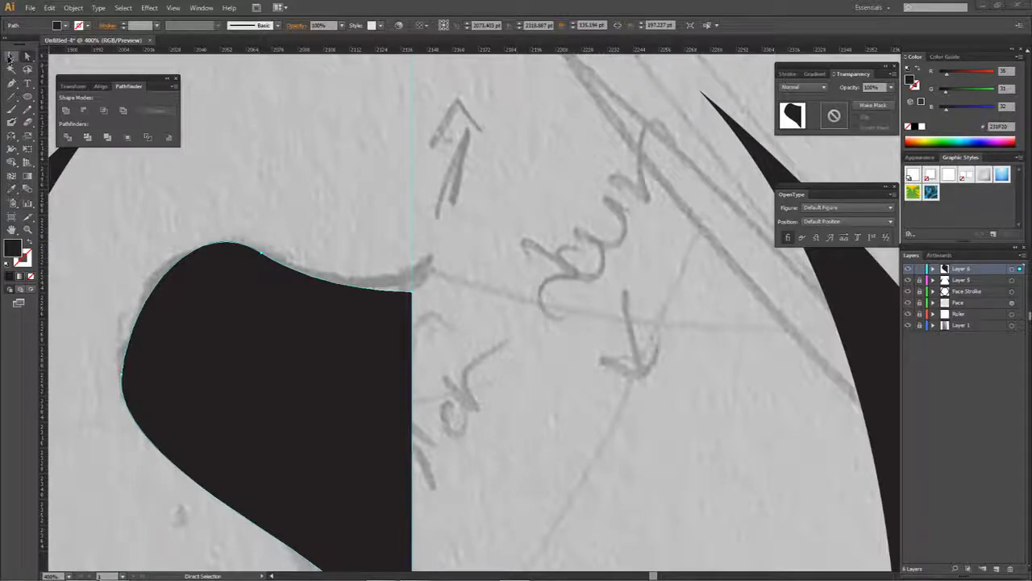
{"action": "double_click", "coordinate": [9, 58]}
{"action": "key", "text": "Escape"}
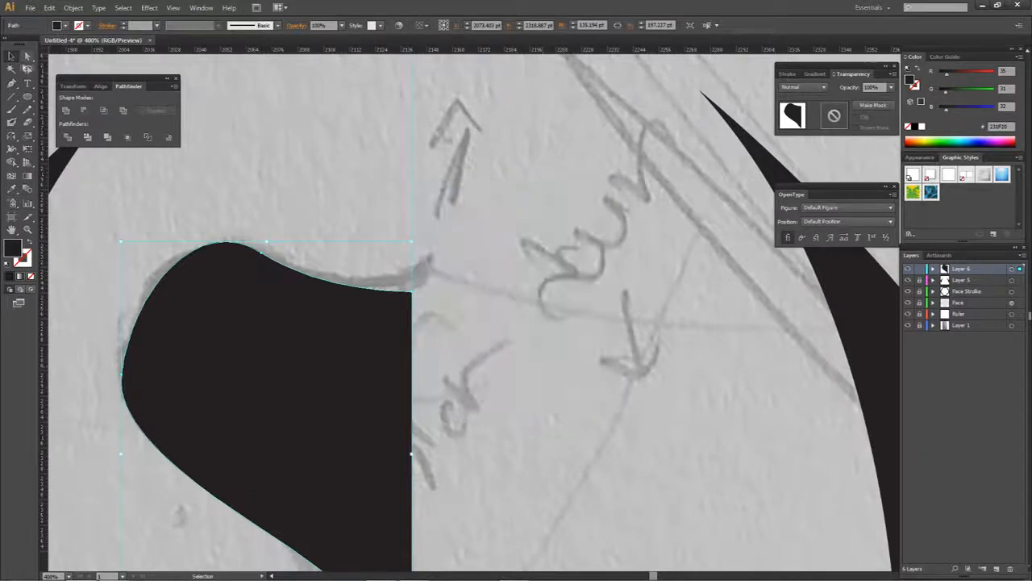
{"action": "left_click", "coordinate": [26, 58]}
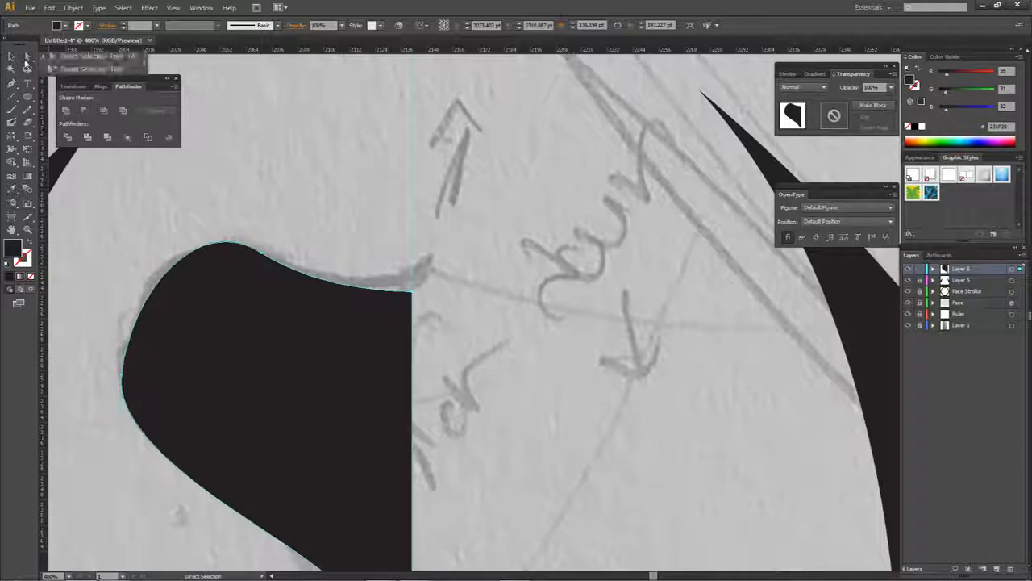
{"action": "left_click_drag", "start_coordinate": [411, 292], "coordinate": [328, 224]}
{"action": "key", "text": "ctrl+z"}
{"action": "left_click_drag", "start_coordinate": [457, 294], "coordinate": [477, 249]}
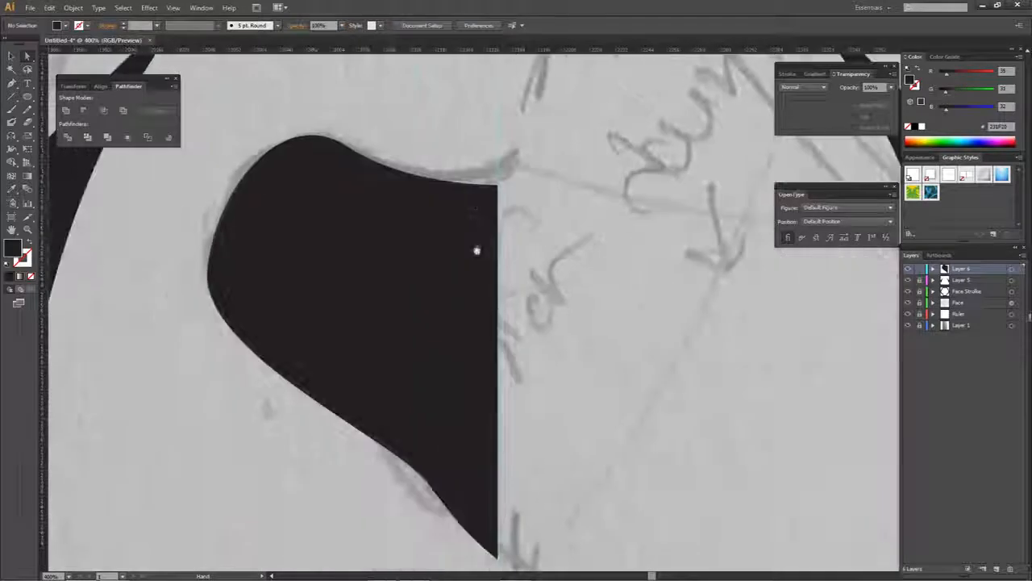
{"action": "left_click", "coordinate": [476, 194]}
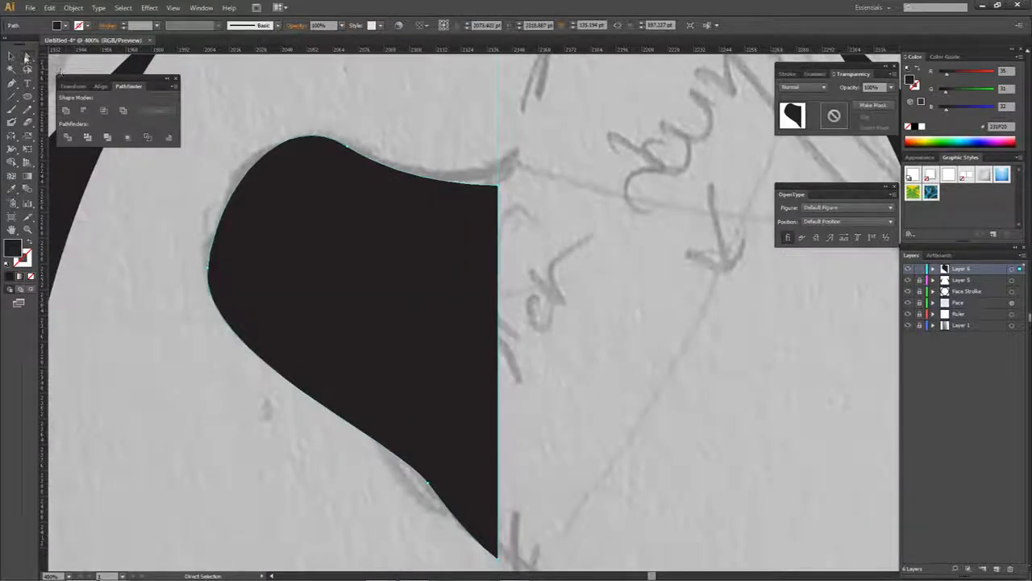
{"action": "left_click", "coordinate": [499, 189]}
{"action": "left_click_drag", "start_coordinate": [423, 193], "coordinate": [556, 172]}
{"action": "key", "text": "ctrl+z"}
- Draw an ellipse about 105 by 76 pt over the half-nose's lower outer edge and select both shapes
{"action": "left_click", "coordinate": [507, 365]}
{"action": "left_click_drag", "start_coordinate": [507, 366], "coordinate": [503, 290]}
{"action": "key", "text": "ctrl+minus"}
{"action": "left_click_drag", "start_coordinate": [369, 296], "coordinate": [450, 352]}
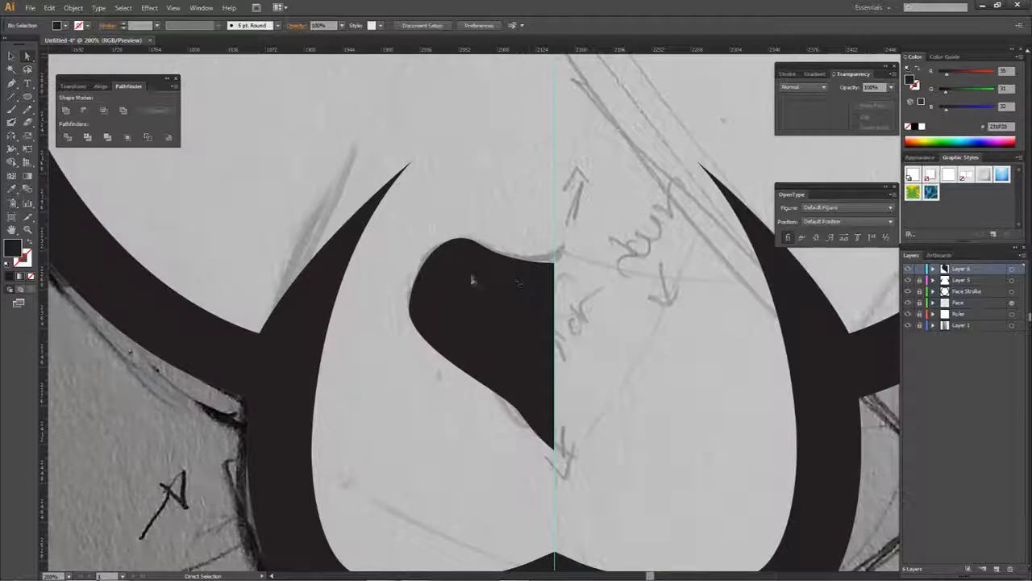
{"action": "left_click", "coordinate": [28, 100]}
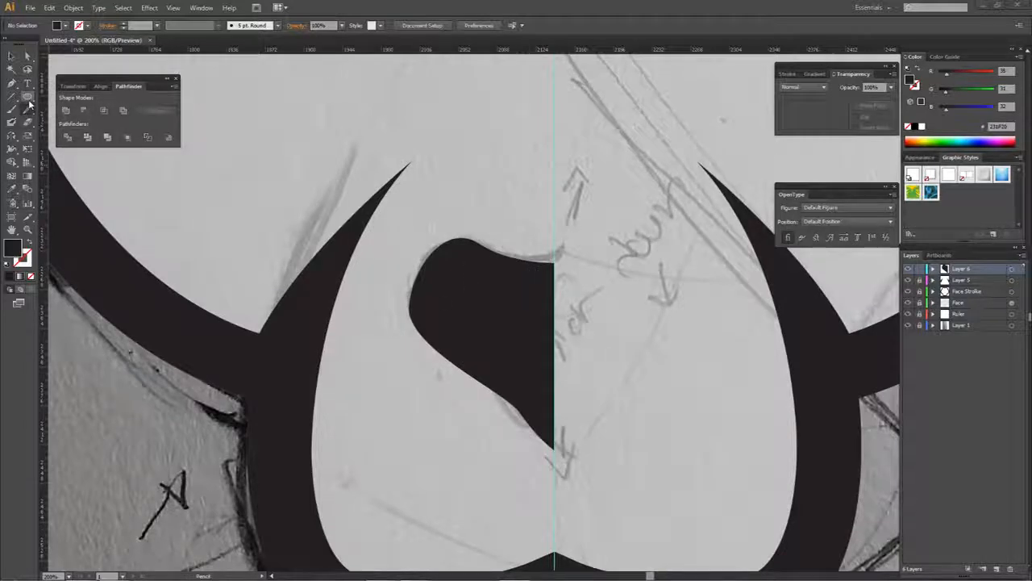
{"action": "left_click", "coordinate": [27, 95]}
{"action": "left_click", "coordinate": [81, 123]}
{"action": "left_click_drag", "start_coordinate": [383, 318], "coordinate": [496, 399]}
{"action": "key", "text": "a"}
{"action": "left_click_drag", "start_coordinate": [443, 380], "coordinate": [437, 380]}
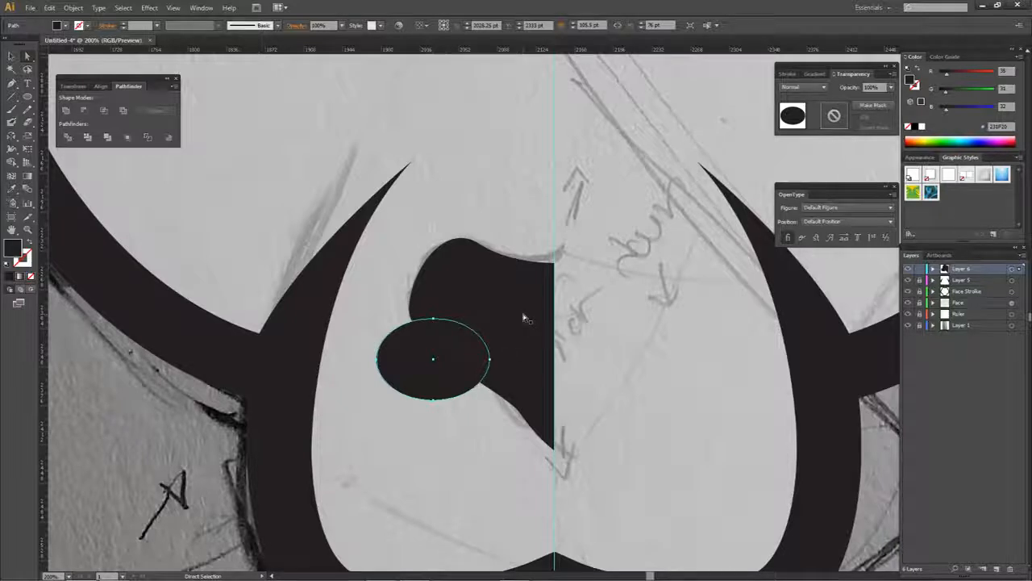
{"action": "left_click", "coordinate": [453, 360], "text": "shift"}
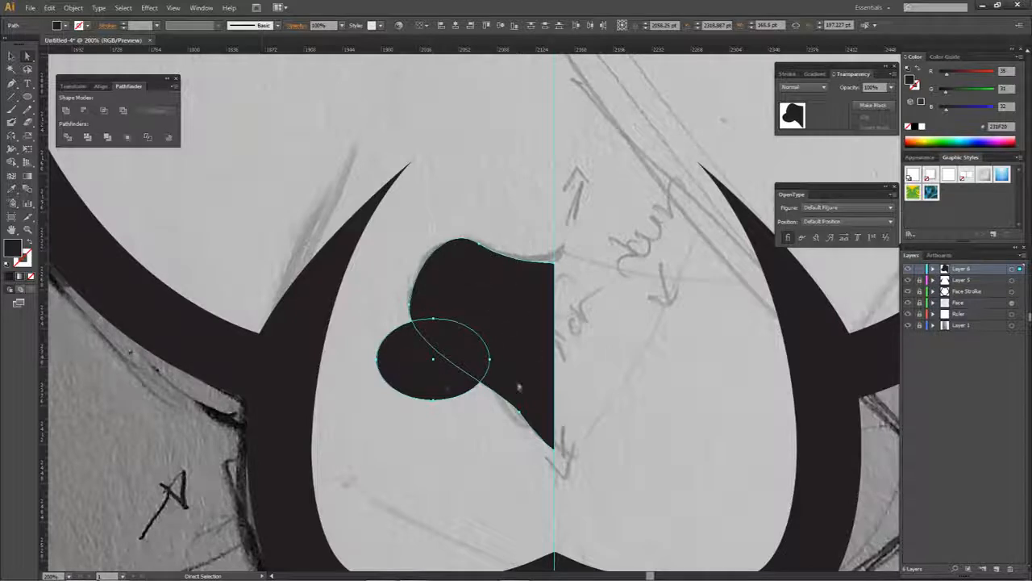
- Split off the overlap of the ellipse and half-nose with the Shape Builder, and pull the resulting pieces apart
{"action": "key", "text": "shift+m"}
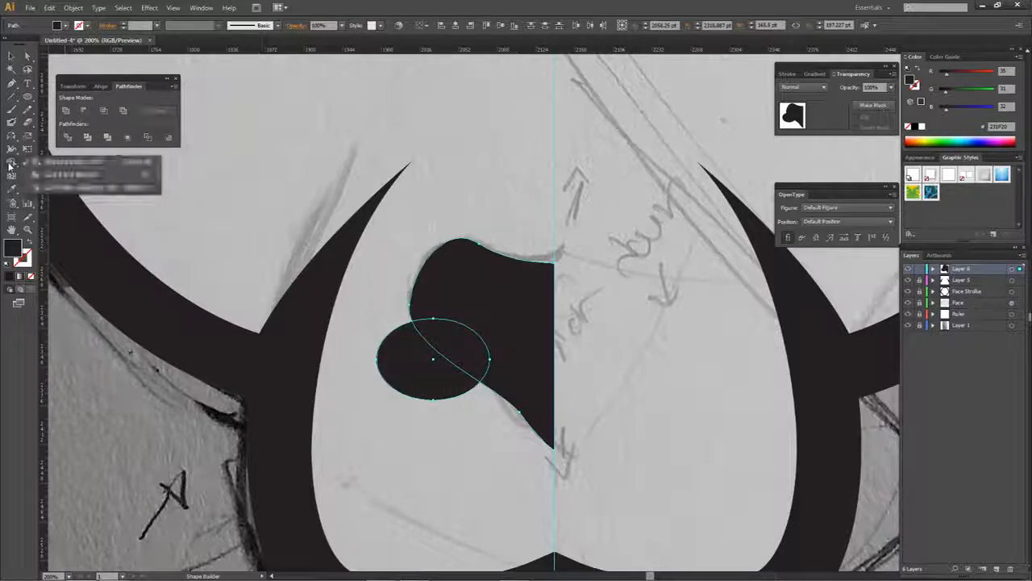
{"action": "scroll", "coordinate": [493, 349], "scroll_direction": "up", "scroll_amount": 1}
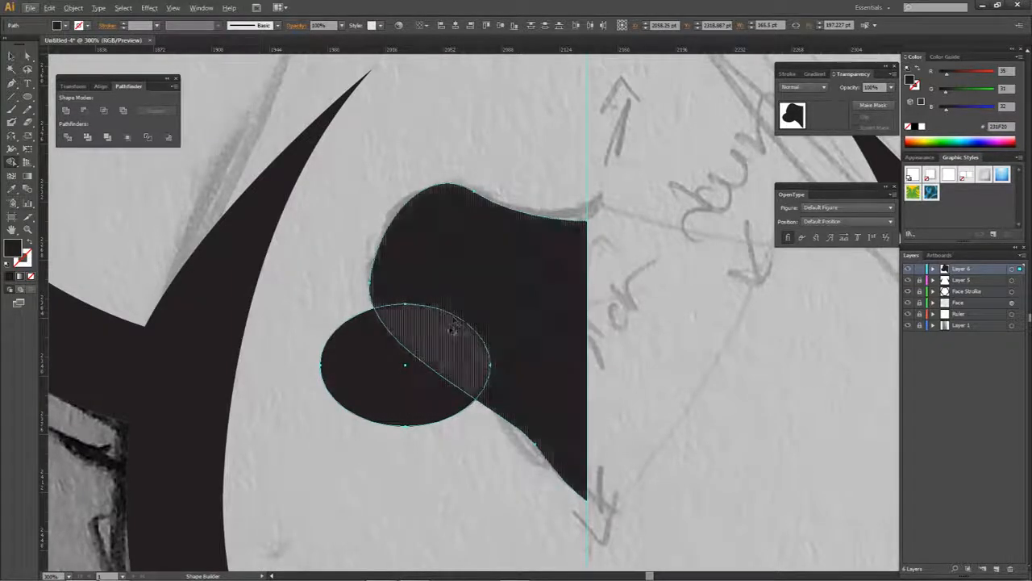
{"action": "left_click", "coordinate": [449, 344]}
{"action": "key", "text": "a"}
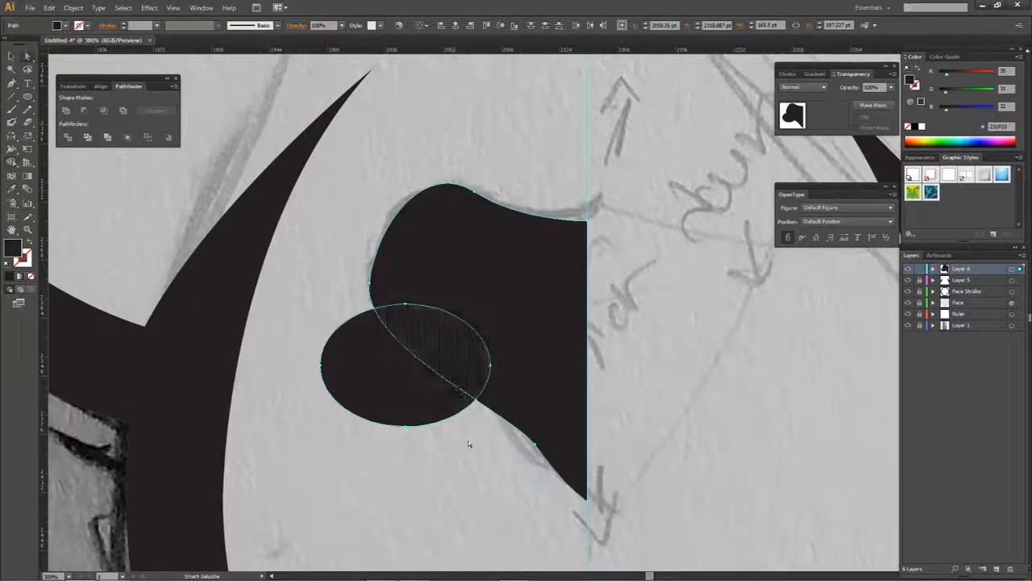
{"action": "left_click", "coordinate": [470, 445]}
{"action": "left_click_drag", "start_coordinate": [400, 370], "coordinate": [382, 275]}
{"action": "key", "text": "ctrl+z"}
{"action": "left_click_drag", "start_coordinate": [326, 449], "coordinate": [382, 400]}
{"action": "left_click_drag", "start_coordinate": [437, 329], "coordinate": [401, 461]}
{"action": "left_click", "coordinate": [559, 354]}
{"action": "left_click", "coordinate": [374, 404]}
{"action": "left_click", "coordinate": [515, 331]}
{"action": "left_click", "coordinate": [467, 407]}
- Undo the piece moves and the Shape Builder split, back to the overlapping ellipse and half-nose
{"action": "scroll", "coordinate": [476, 419], "scroll_direction": "down", "scroll_amount": 1}
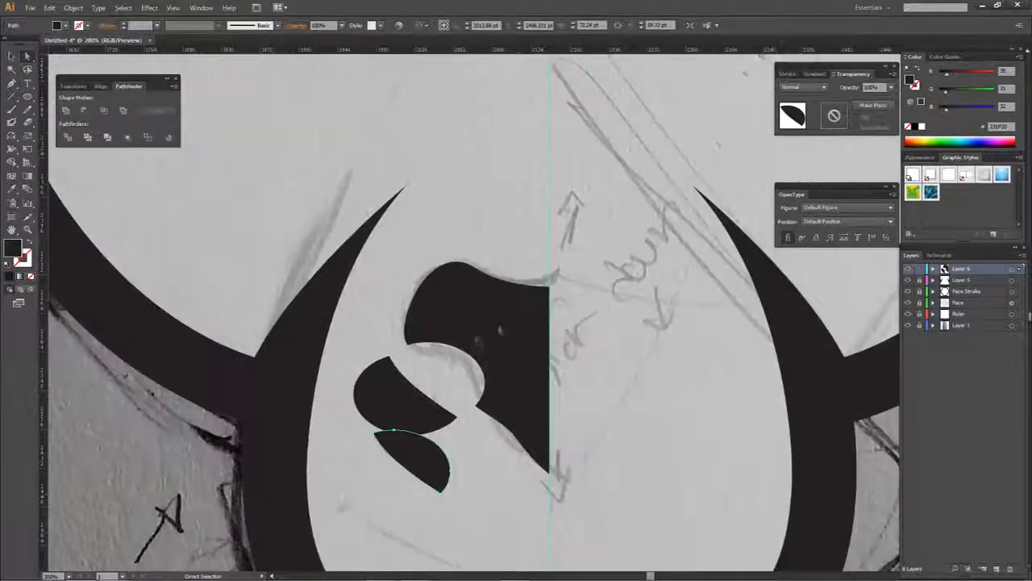
{"action": "key", "text": "ctrl+z"}
{"action": "key", "text": "ctrl+z"}
{"action": "key", "text": "ctrl+z"}
{"action": "key", "text": "ctrl+z"}
{"action": "key", "text": "a"}
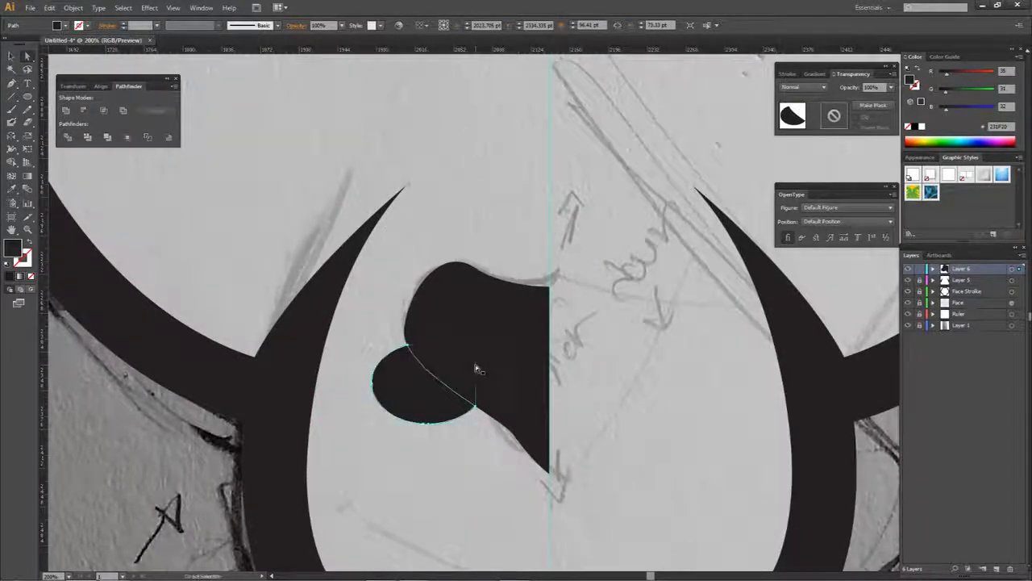
{"action": "key", "text": "ctrl+z"}
{"action": "key", "text": "ctrl+z"}
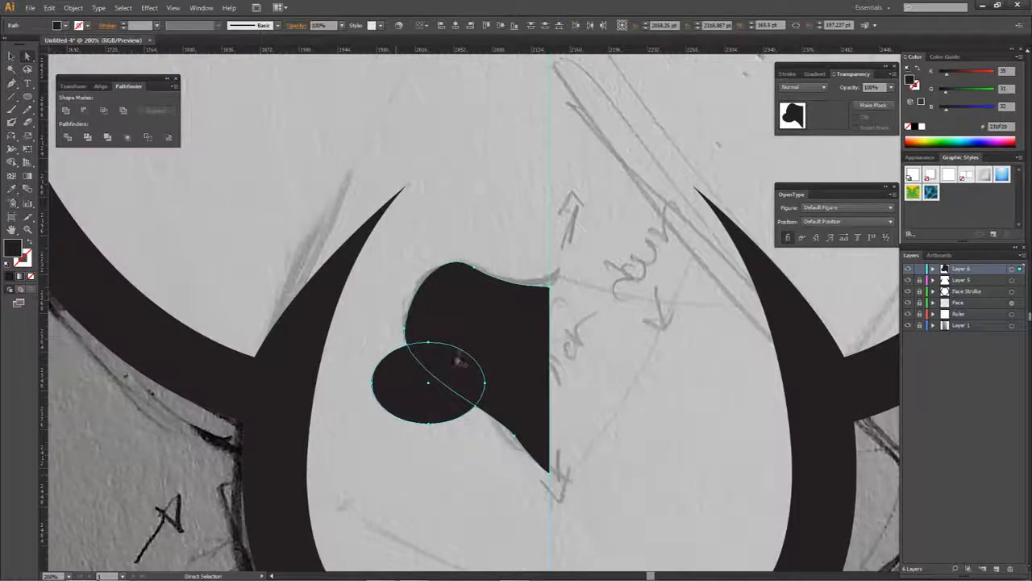
- Remove the overlap and the rest of the ellipse with the Shape Builder, leaving a rounded nostril notch in the half-nose
{"action": "scroll", "coordinate": [460, 353], "scroll_direction": "up", "scroll_amount": 3}
{"action": "left_click_drag", "start_coordinate": [423, 379], "coordinate": [417, 368]}
{"action": "key", "text": "shift+m"}
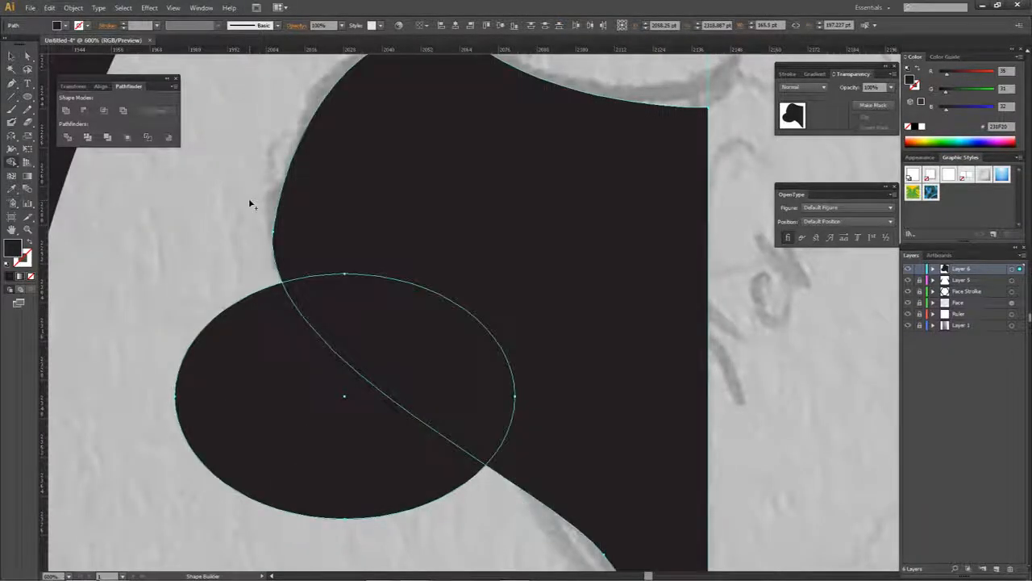
{"action": "left_click", "coordinate": [384, 311], "text": "alt"}
{"action": "left_click", "coordinate": [303, 407], "text": "alt"}
{"action": "key", "text": "a"}
{"action": "left_click", "coordinate": [366, 395]}
{"action": "scroll", "coordinate": [368, 386], "scroll_direction": "down", "scroll_amount": 4}
{"action": "left_click_drag", "start_coordinate": [389, 384], "coordinate": [495, 298]}
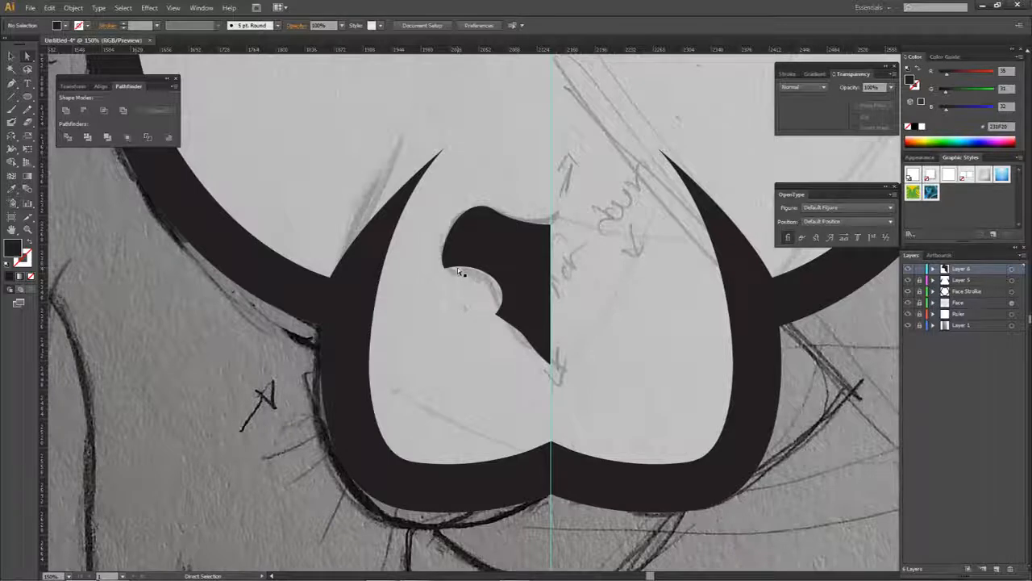
- Make a copy of the half-nose reflected across the vertical axis and align it so both lower points meet at the centre
{"action": "scroll", "coordinate": [525, 274], "scroll_direction": "up", "scroll_amount": 2}
{"action": "left_click", "coordinate": [707, 276]}
{"action": "right_click", "coordinate": [709, 274]}
{"action": "mouse_move", "coordinate": [763, 416]}
{"action": "left_click", "coordinate": [844, 454]}
{"action": "left_click", "coordinate": [709, 388]}
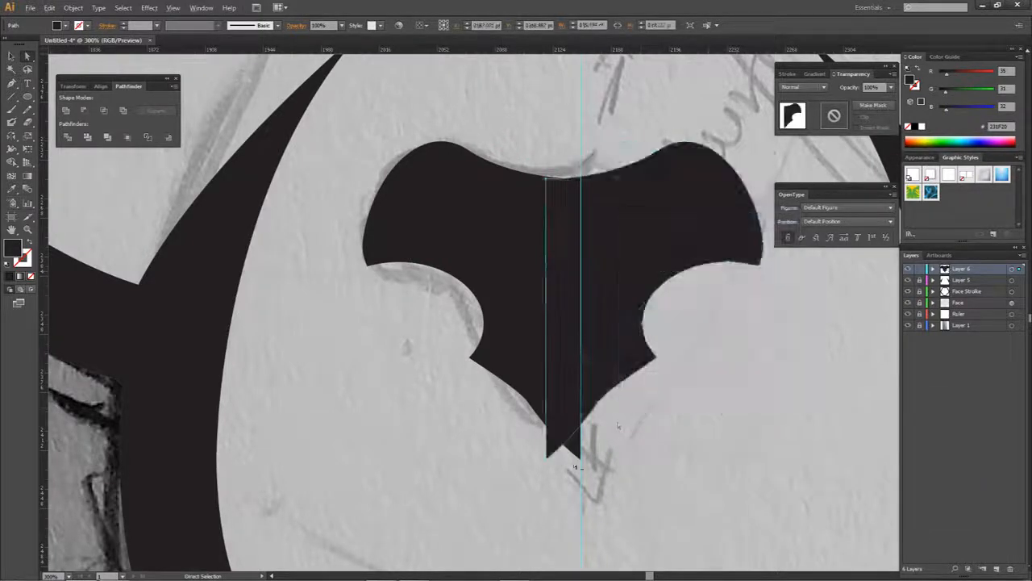
{"action": "scroll", "coordinate": [575, 466], "scroll_direction": "up", "scroll_amount": 3}
{"action": "left_click_drag", "start_coordinate": [504, 459], "coordinate": [595, 457]}
- Unite the two nose halves into a single shape and deselect it
{"action": "left_click", "coordinate": [586, 414], "text": "shift"}
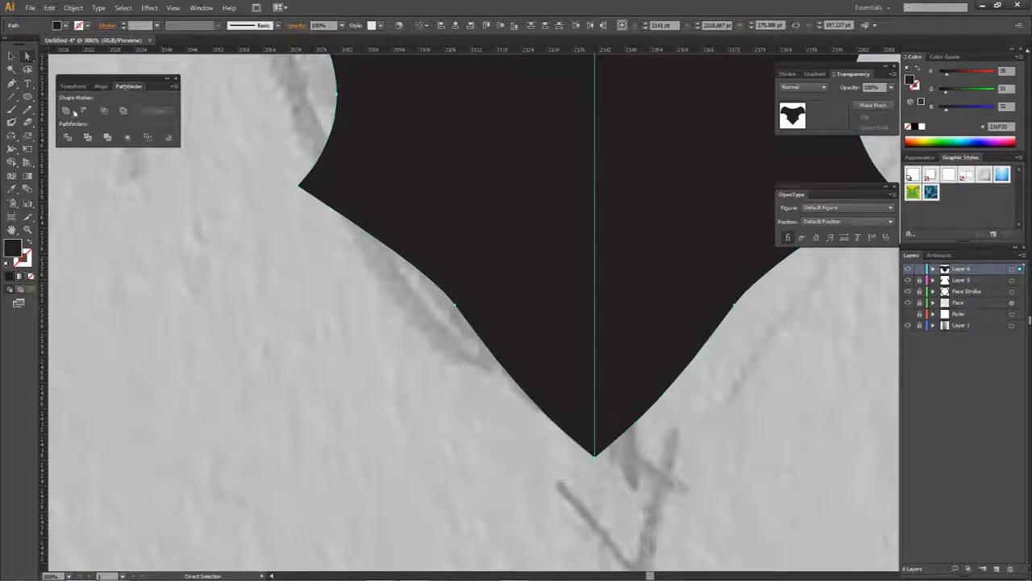
{"action": "left_click", "coordinate": [65, 113]}
{"action": "left_click", "coordinate": [317, 339]}
{"action": "scroll", "coordinate": [489, 409], "scroll_direction": "down", "scroll_amount": 6}
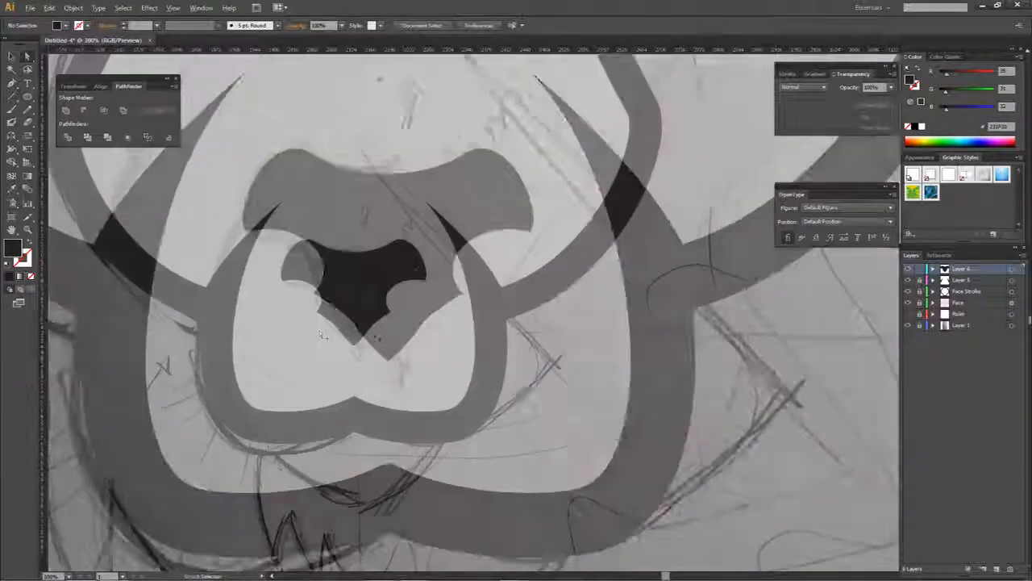
- Move the nose straight down, closer to the notch in the muzzle's lower outline, and deselect it
{"action": "left_click_drag", "start_coordinate": [489, 409], "coordinate": [543, 369]}
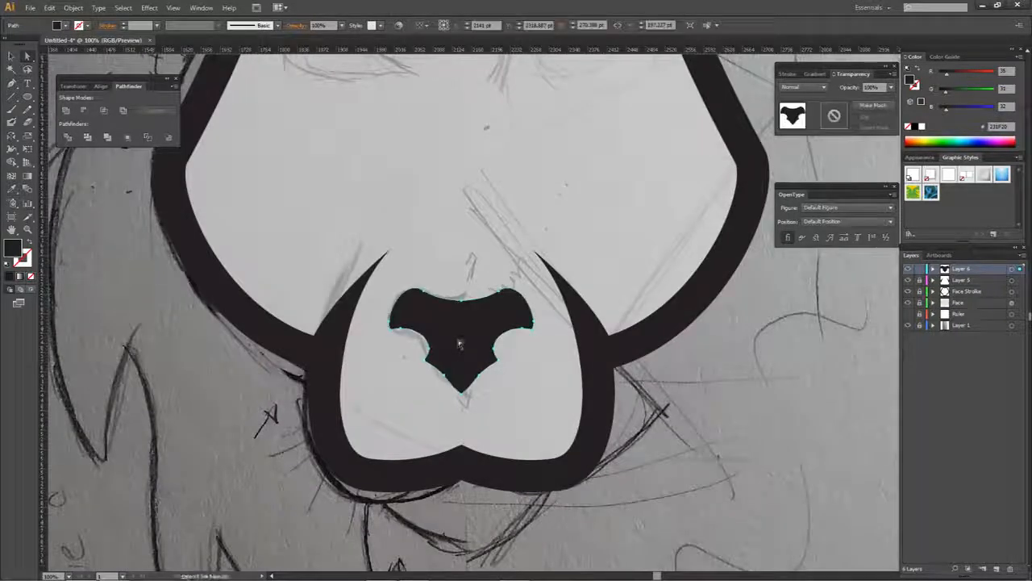
{"action": "left_click_drag", "start_coordinate": [459, 357], "coordinate": [461, 375]}
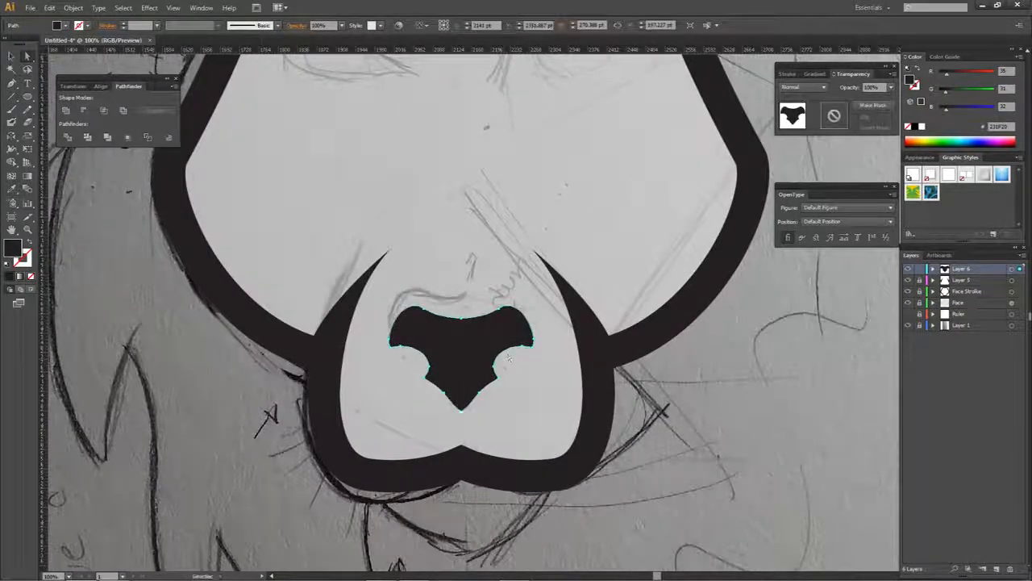
{"action": "left_click_drag", "start_coordinate": [534, 307], "coordinate": [567, 337]}
{"action": "key", "text": "ctrl+shift+a"}
{"action": "key", "text": "ctrl+minus"}
{"action": "key", "text": "ctrl+minus"}
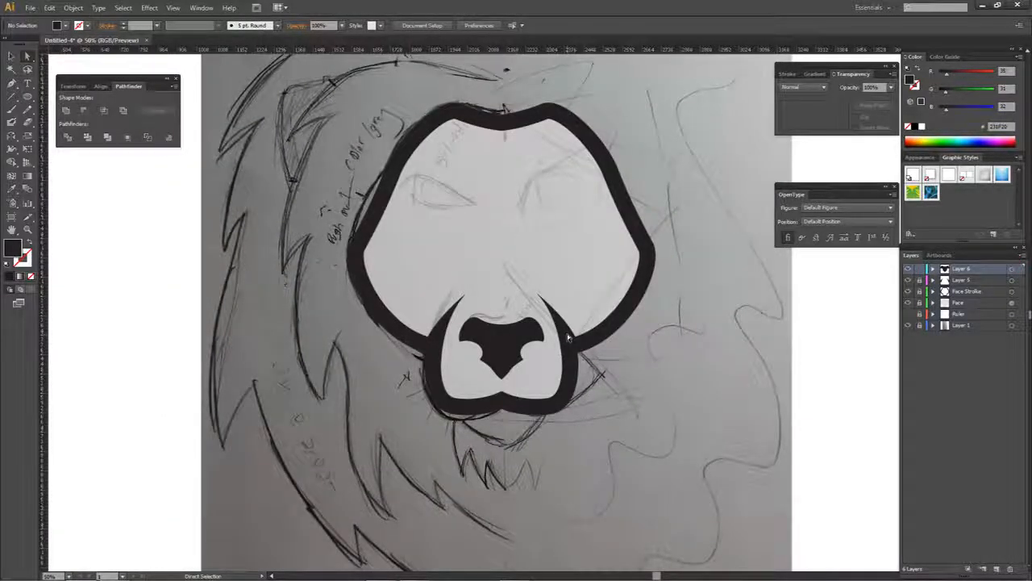
- Create a new layer directly above the Ruler layer, beneath the Face layer
{"action": "mouse_move", "coordinate": [539, 301]}
{"action": "left_mouse_down"}
{"action": "mouse_move", "coordinate": [564, 305]}
{"action": "mouse_move", "coordinate": [552, 316]}
{"action": "left_mouse_up"}
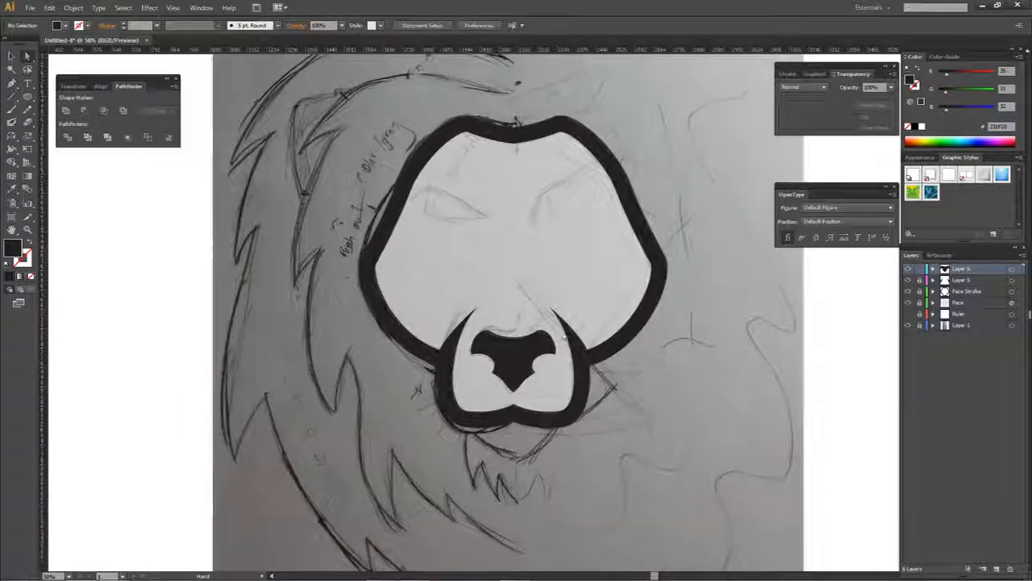
{"action": "left_click_drag", "start_coordinate": [507, 415], "coordinate": [509, 394]}
{"action": "left_click", "coordinate": [967, 313]}
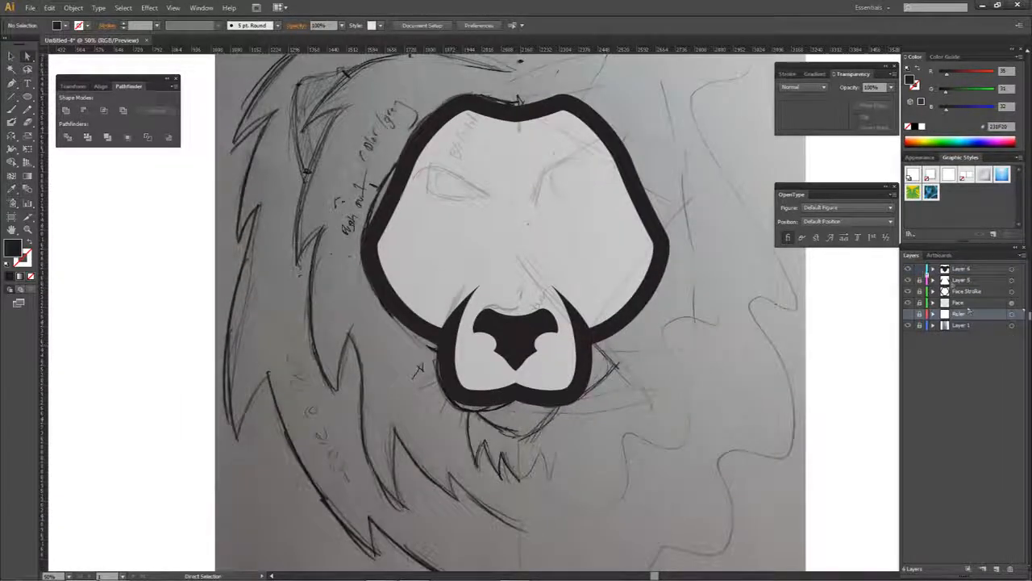
{"action": "left_click", "coordinate": [995, 569]}
- Show the centre guide and draw the left half of the chin as a closed Pen path, from the muzzle's lower edge to the guide
{"action": "key", "text": "p"}
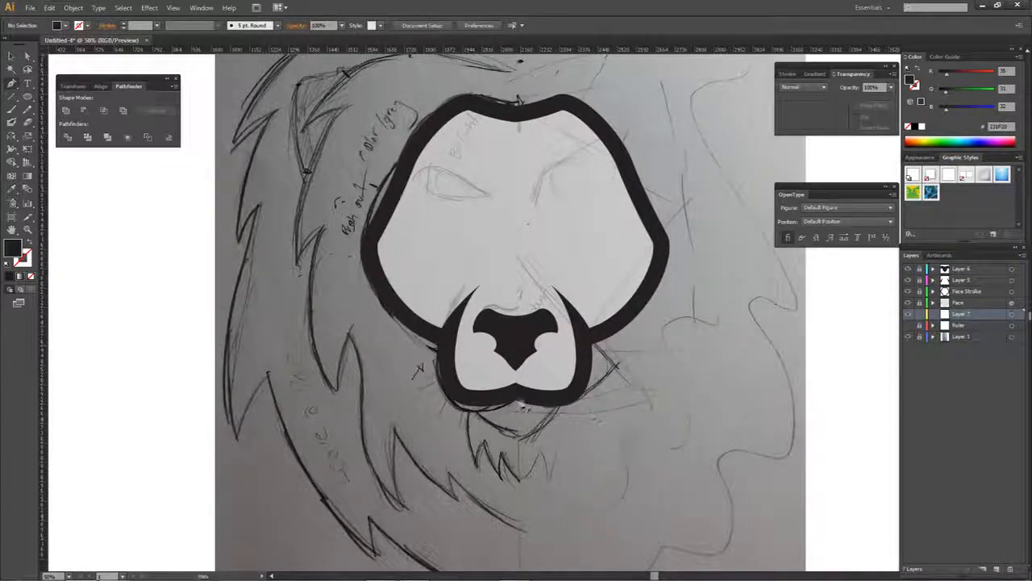
{"action": "scroll", "coordinate": [524, 403], "scroll_direction": "up", "scroll_amount": 2}
{"action": "left_click", "coordinate": [443, 410]}
{"action": "left_click", "coordinate": [908, 325]}
{"action": "left_click_drag", "start_coordinate": [520, 472], "coordinate": [539, 479]}
{"action": "left_click", "coordinate": [522, 391]}
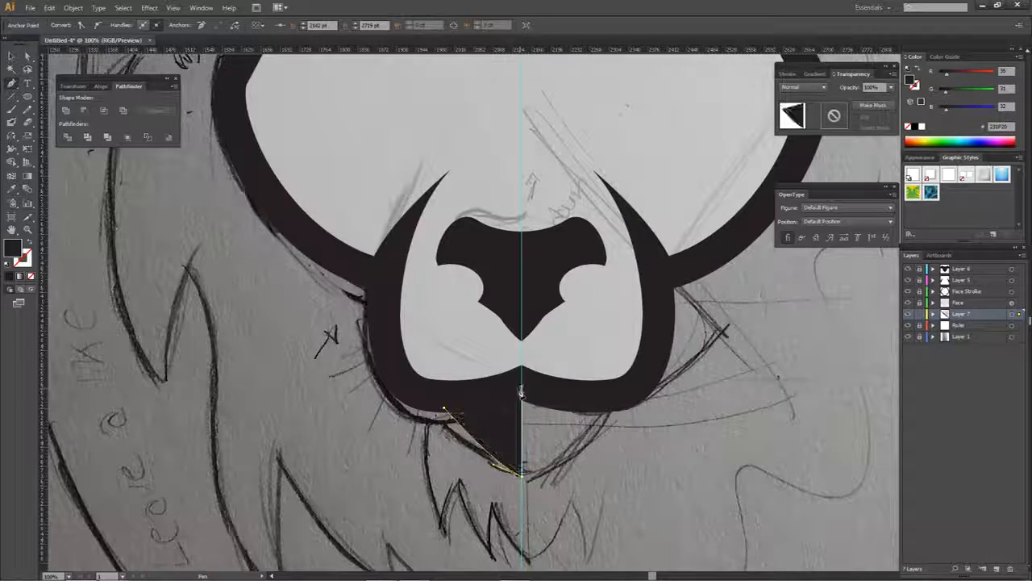
{"action": "left_click", "coordinate": [444, 409]}
- Align the half-chin's lower and upper inner points exactly with the vertical centre guide, and deselect it
{"action": "key", "text": "a"}
{"action": "left_click", "coordinate": [436, 440]}
{"action": "scroll", "coordinate": [500, 437], "scroll_direction": "up", "scroll_amount": 3}
{"action": "left_click_drag", "start_coordinate": [542, 474], "coordinate": [531, 388]}
{"action": "left_click", "coordinate": [554, 467]}
{"action": "scroll", "coordinate": [554, 469], "scroll_direction": "up", "scroll_amount": 3}
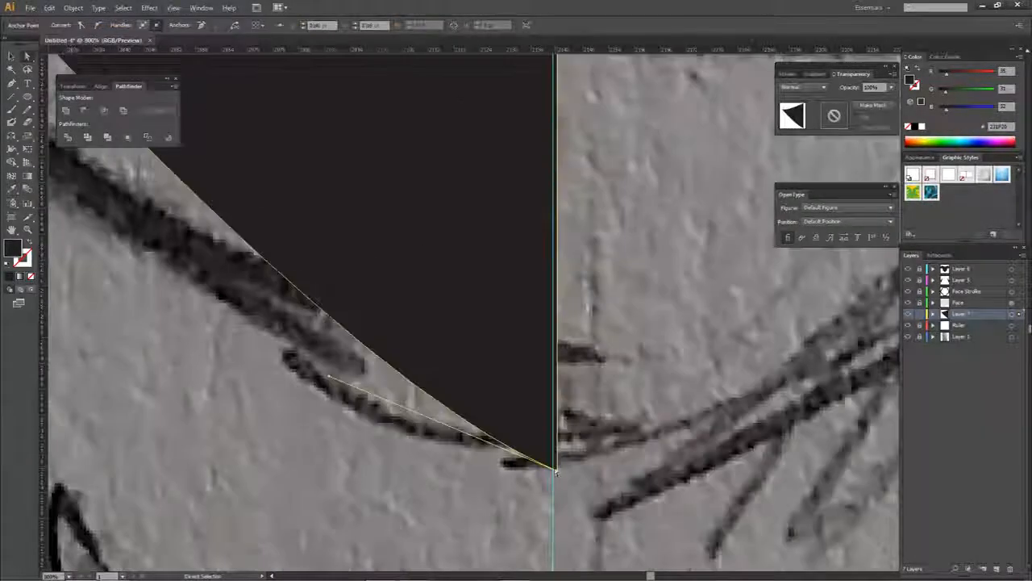
{"action": "left_click_drag", "start_coordinate": [555, 471], "coordinate": [553, 471]}
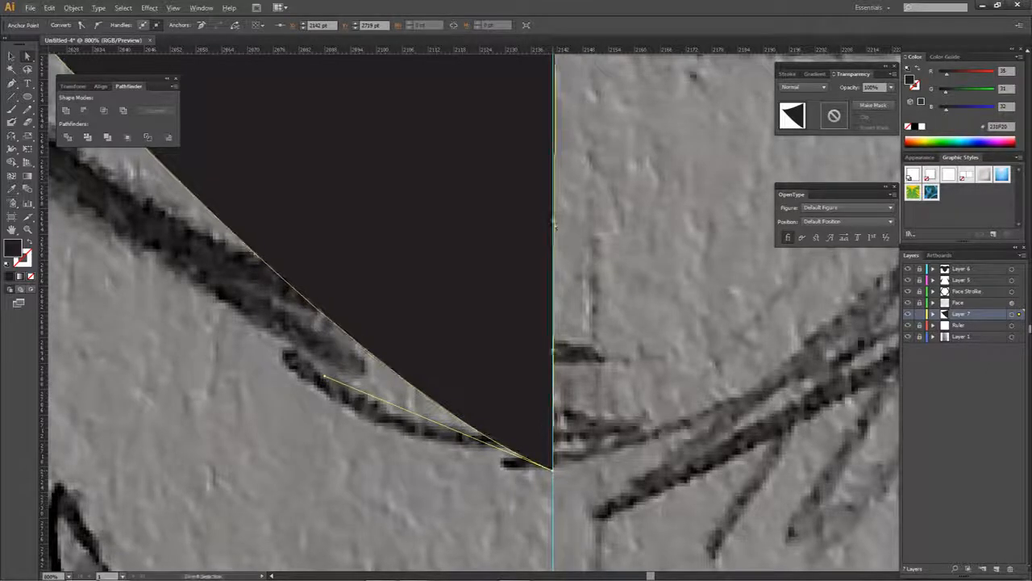
{"action": "scroll", "coordinate": [555, 226], "scroll_direction": "up", "scroll_amount": 5}
{"action": "left_click_drag", "start_coordinate": [562, 266], "coordinate": [559, 258]}
{"action": "left_click", "coordinate": [519, 400]}
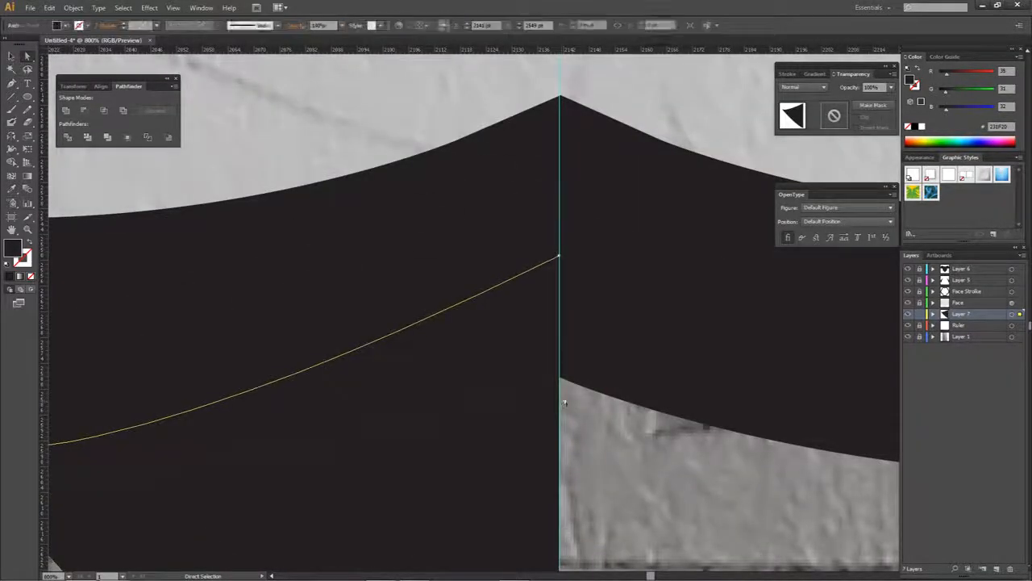
{"action": "left_click", "coordinate": [594, 382]}
- Check the face fill's outline by toggling the Face layer's visibility and selecting its artwork, and hide the bounding box
{"action": "left_click", "coordinate": [908, 304]}
{"action": "left_click", "coordinate": [908, 303]}
{"action": "left_click", "coordinate": [908, 303]}
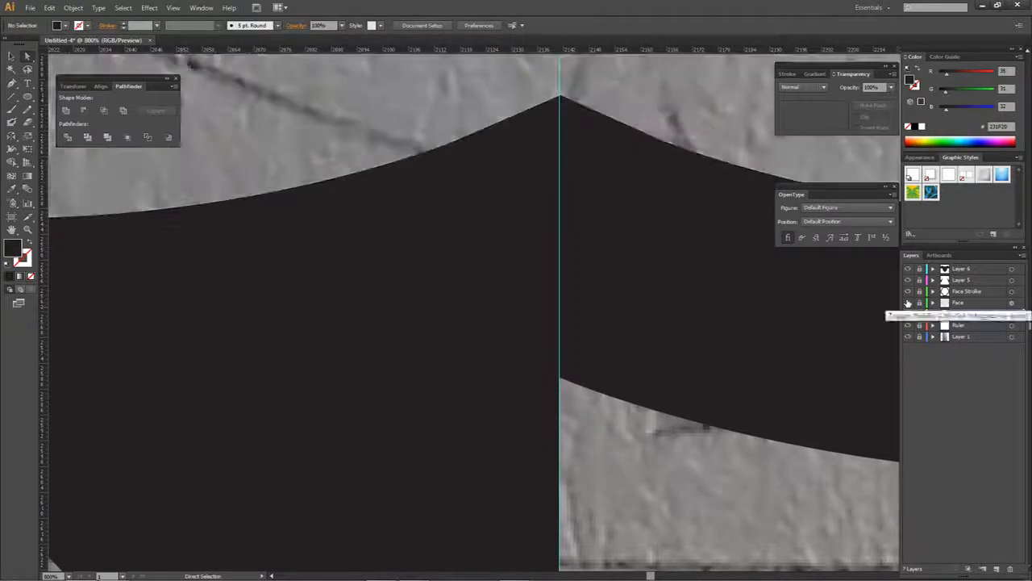
{"action": "left_click", "coordinate": [908, 303]}
{"action": "left_click", "coordinate": [1015, 303]}
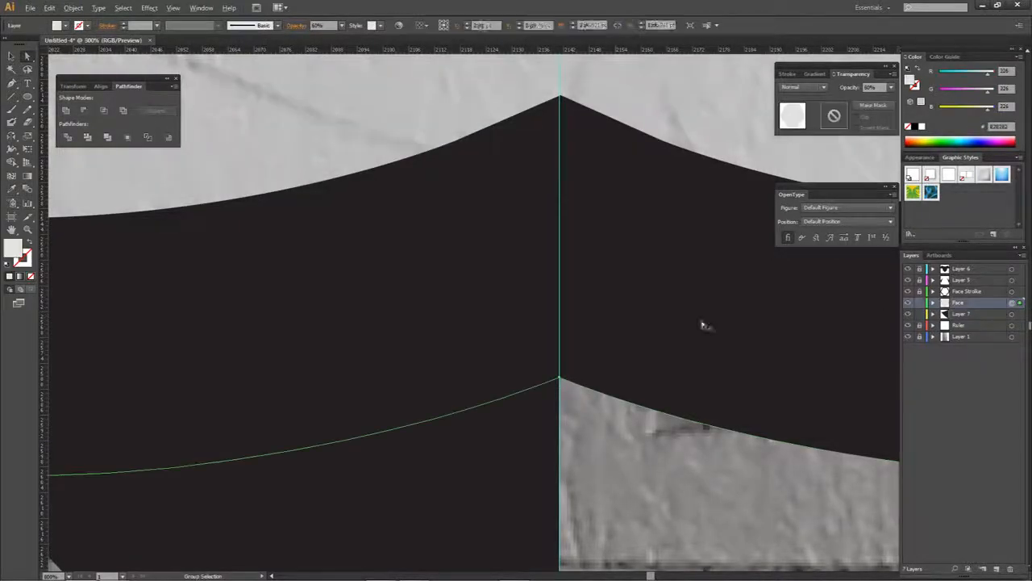
{"action": "key", "text": "ctrl+minus"}
{"action": "key", "text": "ctrl+minus"}
{"action": "key", "text": "ctrl+minus"}
{"action": "key", "text": "ctrl+minus"}
{"action": "key", "text": "ctrl+minus"}
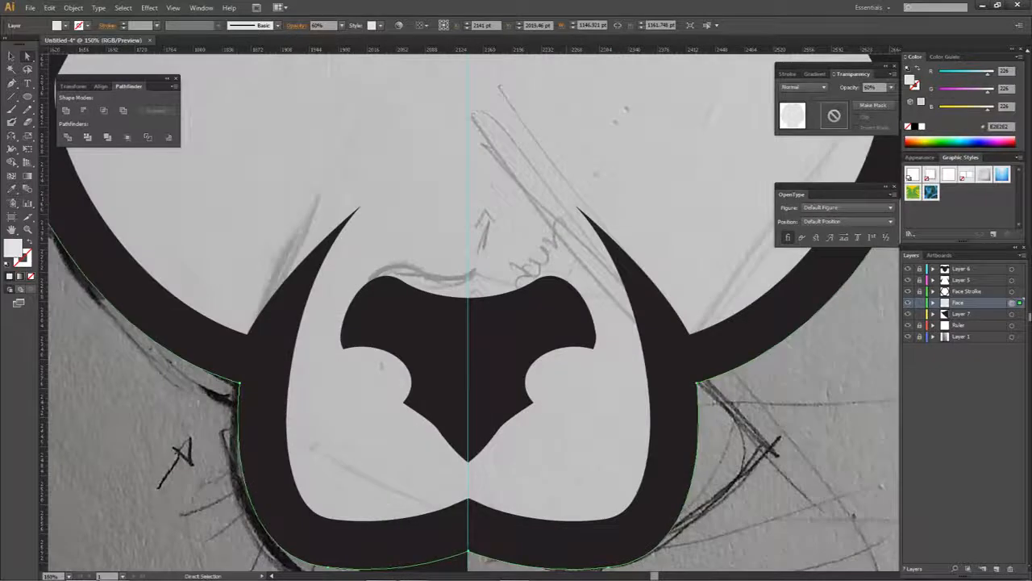
{"action": "left_click_drag", "start_coordinate": [511, 456], "coordinate": [547, 408]}
{"action": "key", "text": "ctrl+minus"}
{"action": "key", "text": "ctrl+minus"}
{"action": "key", "text": "ctrl+minus"}
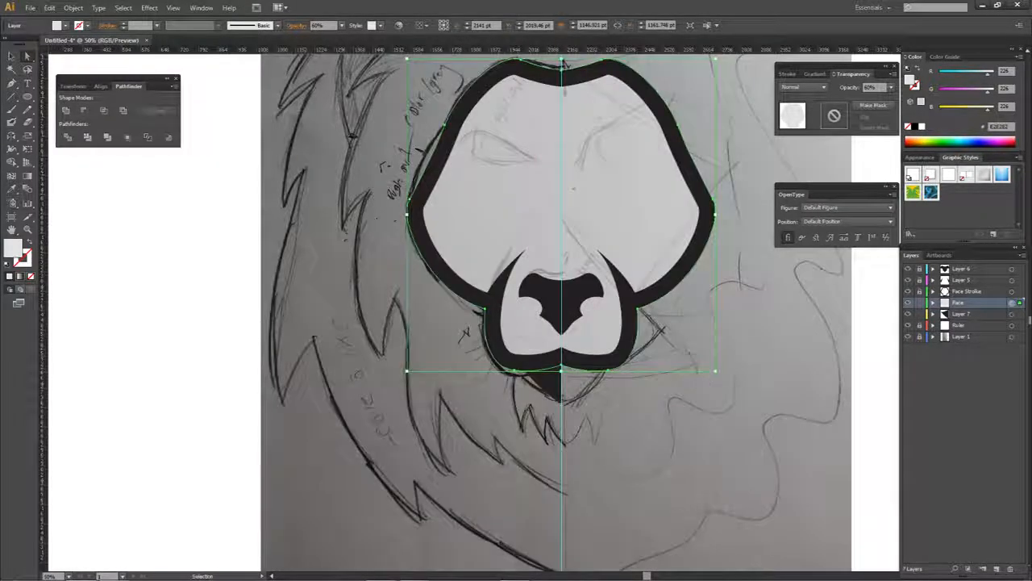
{"action": "key", "text": "ctrl+shift+b"}
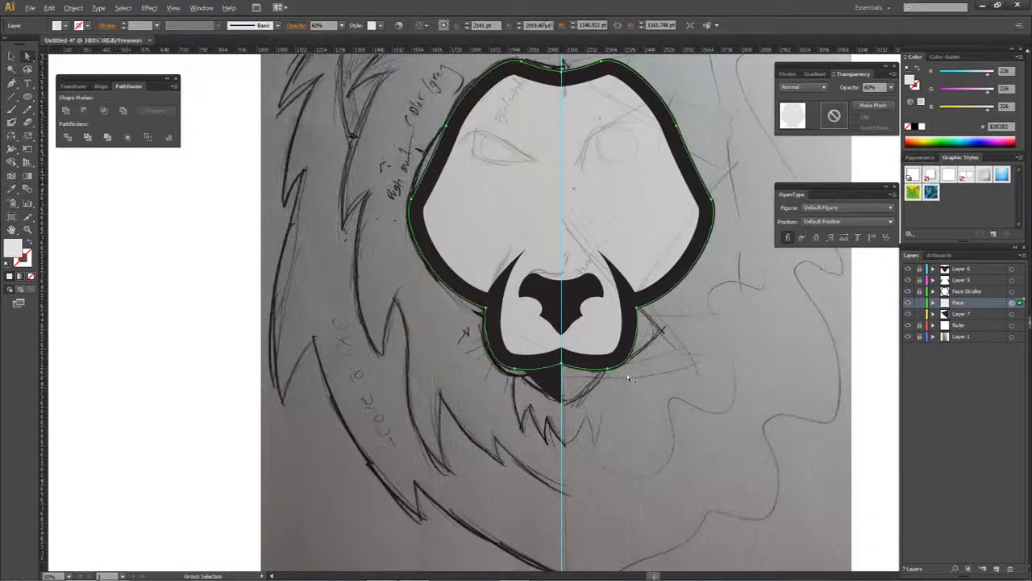
- Move the half-chin's outer corner up behind the muzzle outline and adjust the curve handles so its lower edge follows the sketch
{"action": "scroll", "coordinate": [649, 373], "scroll_direction": "up", "scroll_amount": 5}
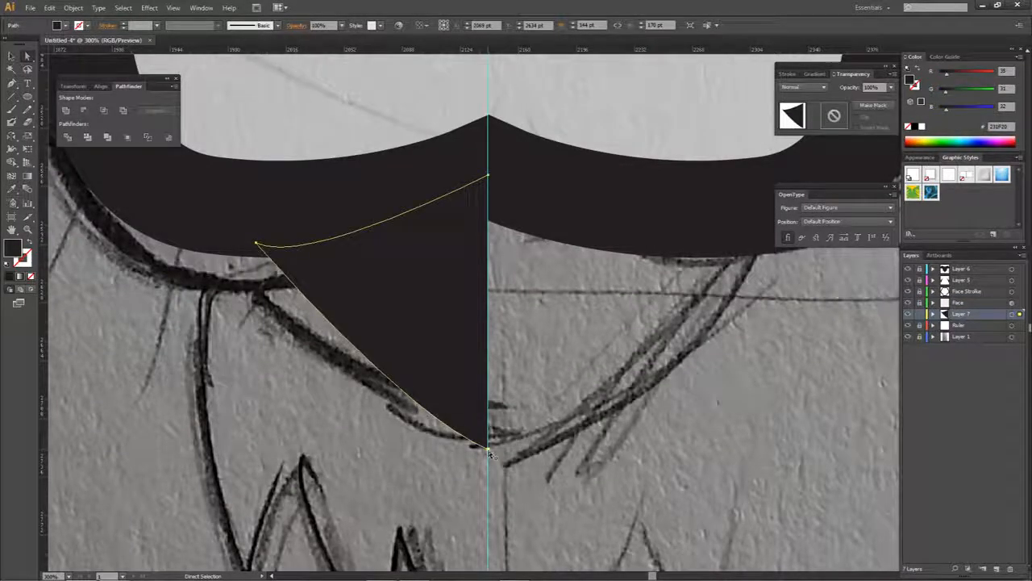
{"action": "left_click", "coordinate": [488, 448]}
{"action": "left_click_drag", "start_coordinate": [403, 414], "coordinate": [389, 405]}
{"action": "left_click_drag", "start_coordinate": [256, 244], "coordinate": [226, 233]}
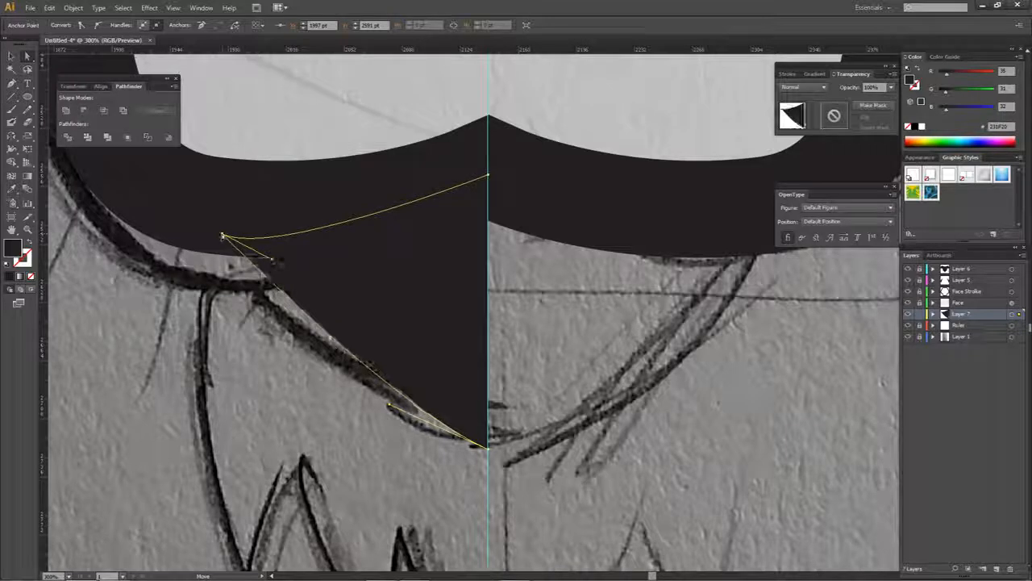
{"action": "left_click_drag", "start_coordinate": [275, 260], "coordinate": [285, 239]}
- Make a copy of the half-chin reflected across the vertical axis and align it with the original at the centre guide
{"action": "left_click_drag", "start_coordinate": [465, 405], "coordinate": [609, 405]}
{"action": "right_click", "coordinate": [609, 406]}
{"action": "mouse_move", "coordinate": [643, 546]}
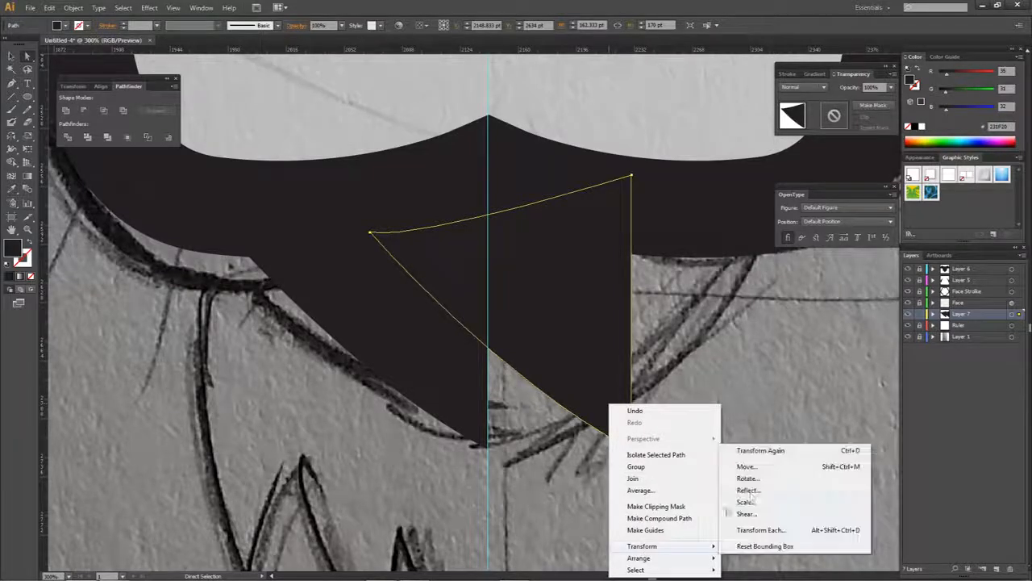
{"action": "left_click", "coordinate": [734, 491]}
{"action": "left_click", "coordinate": [709, 378]}
{"action": "left_click_drag", "start_coordinate": [371, 449], "coordinate": [488, 450]}
- Unite the two chin halves into a single shape and hide the centre guide
{"action": "key", "text": "ctrl+a"}
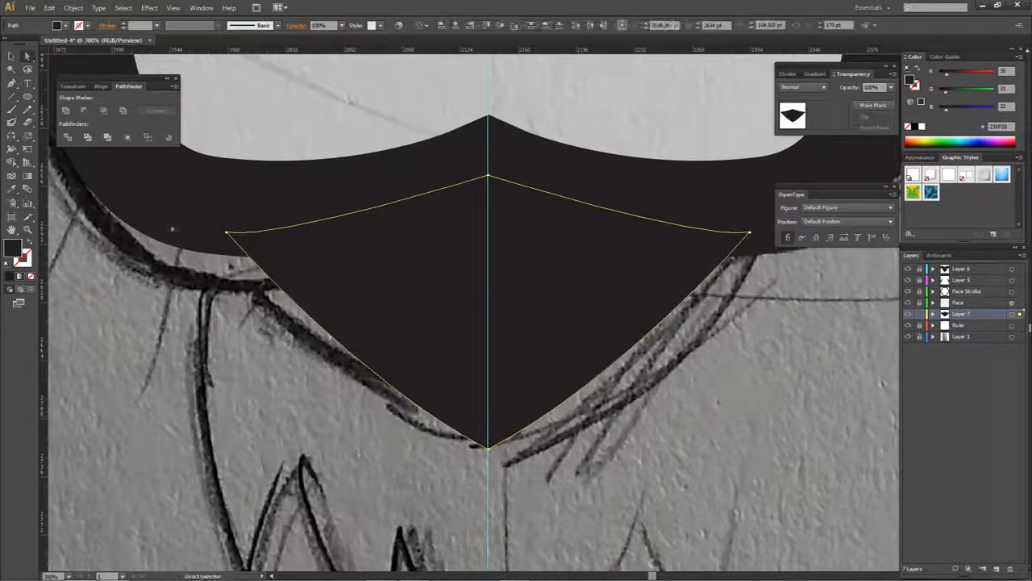
{"action": "left_click", "coordinate": [66, 111]}
{"action": "left_click", "coordinate": [910, 325]}
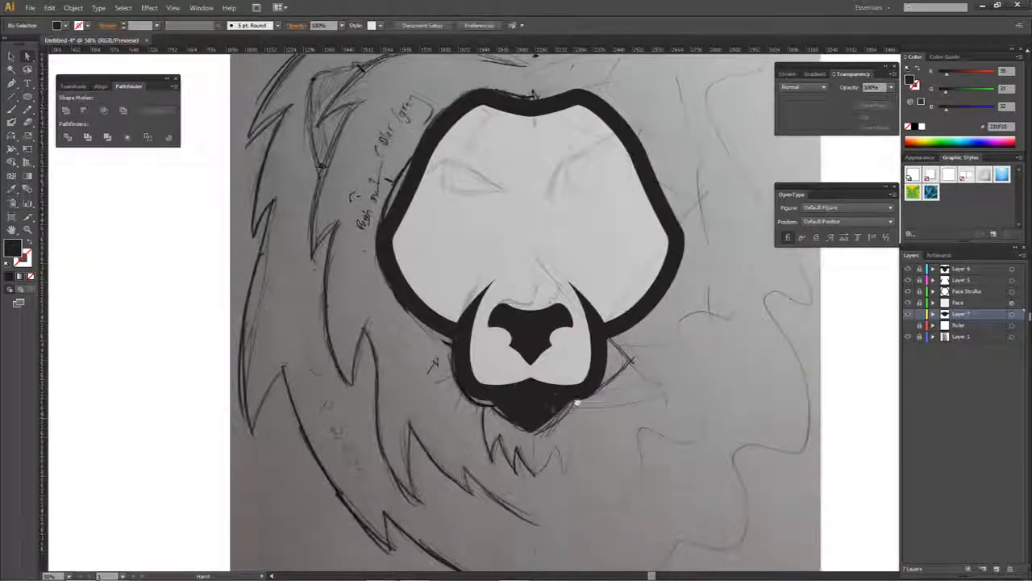
- Try raising the chin's lower tip closer to the muzzle
{"action": "left_click_drag", "start_coordinate": [577, 401], "coordinate": [549, 420]}
{"action": "scroll", "coordinate": [508, 444], "scroll_direction": "up", "scroll_amount": 3}
{"action": "left_click", "coordinate": [485, 467]}
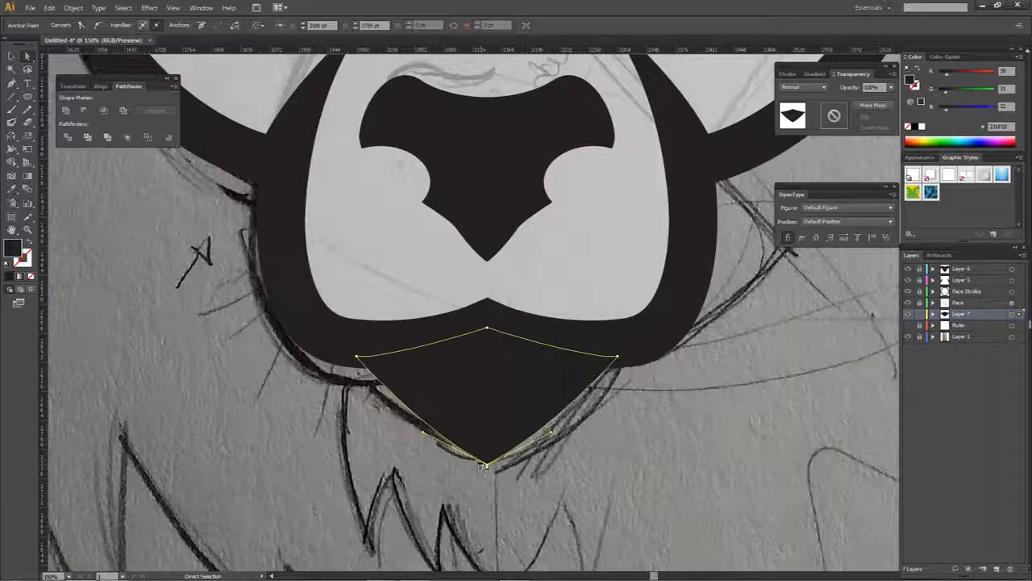
{"action": "left_click", "coordinate": [489, 469]}
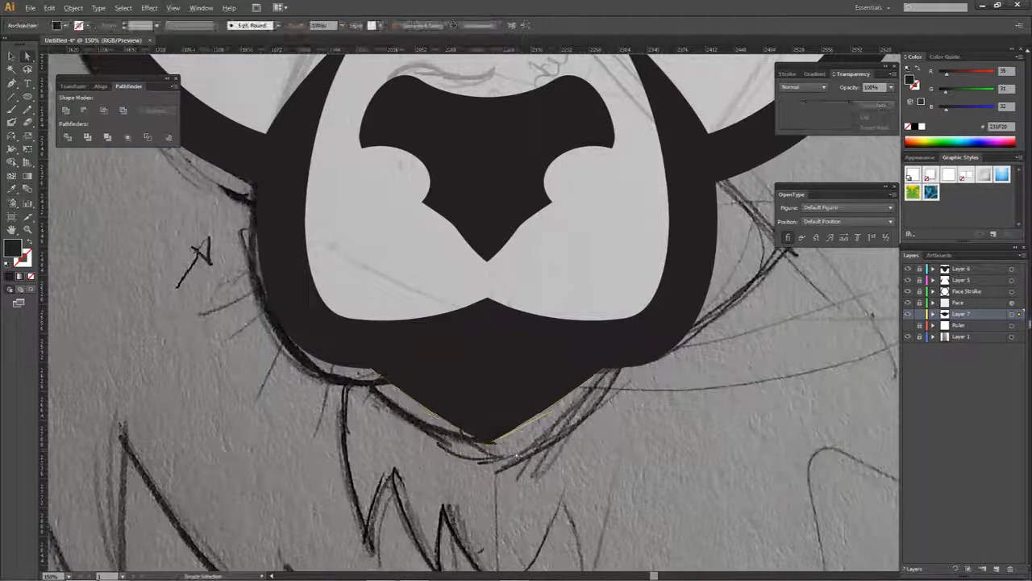
{"action": "scroll", "coordinate": [518, 453], "scroll_direction": "down", "scroll_amount": 2}
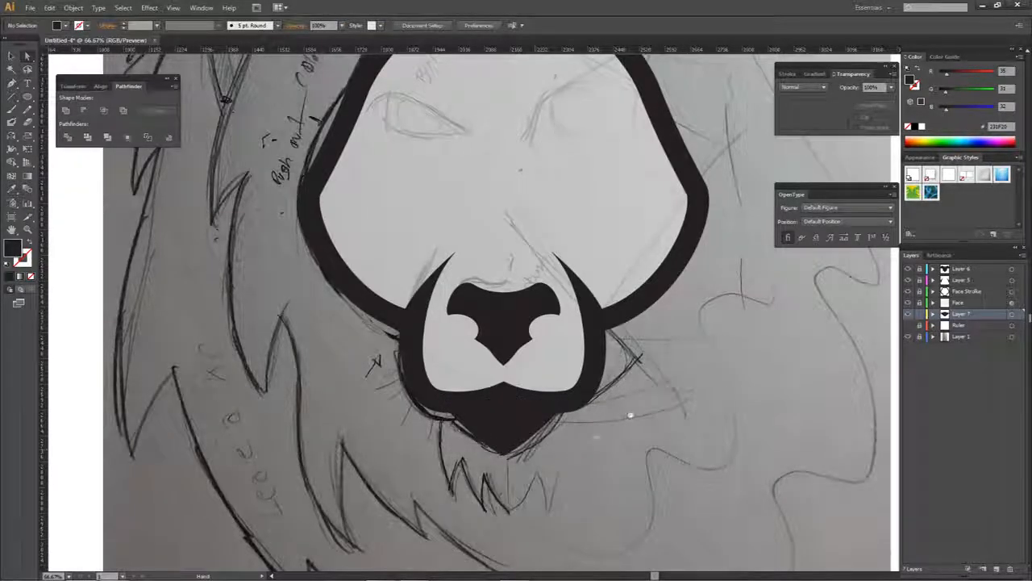
{"action": "scroll", "coordinate": [558, 417], "scroll_direction": "down", "scroll_amount": 1}
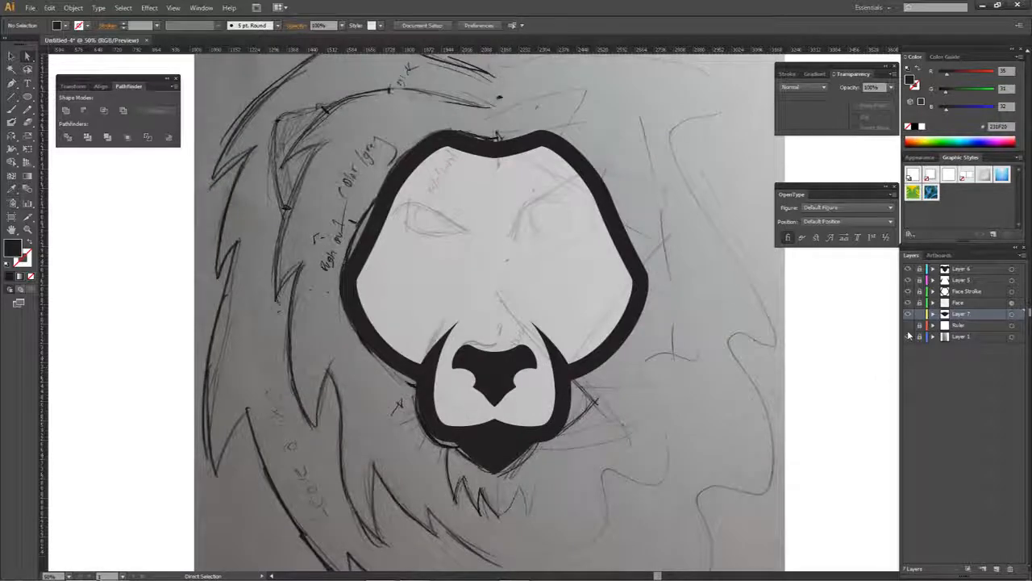
- Show the centre guide again and add another new layer directly above the Ruler layer for the mane
{"action": "left_click", "coordinate": [908, 325]}
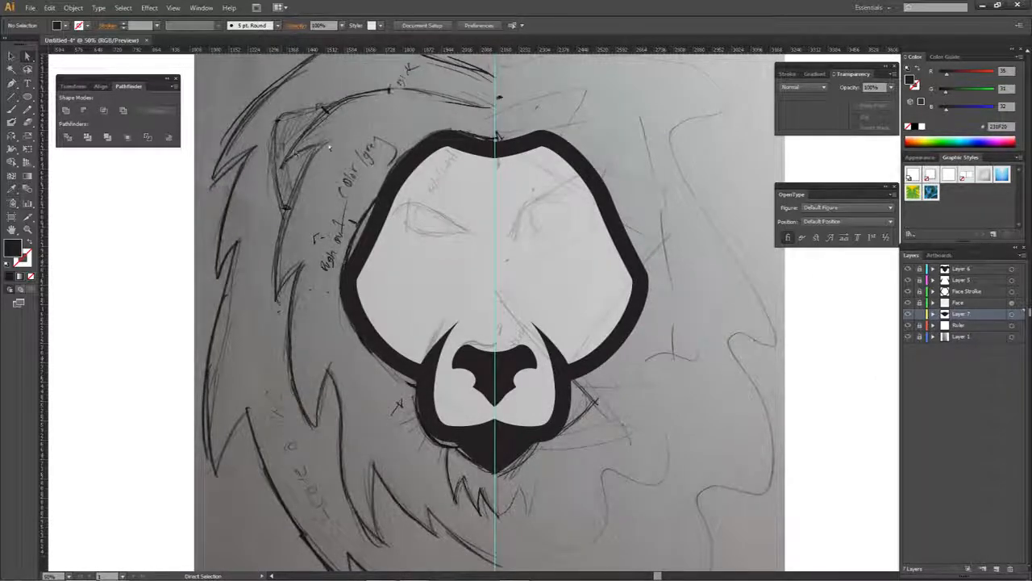
{"action": "left_click", "coordinate": [959, 325]}
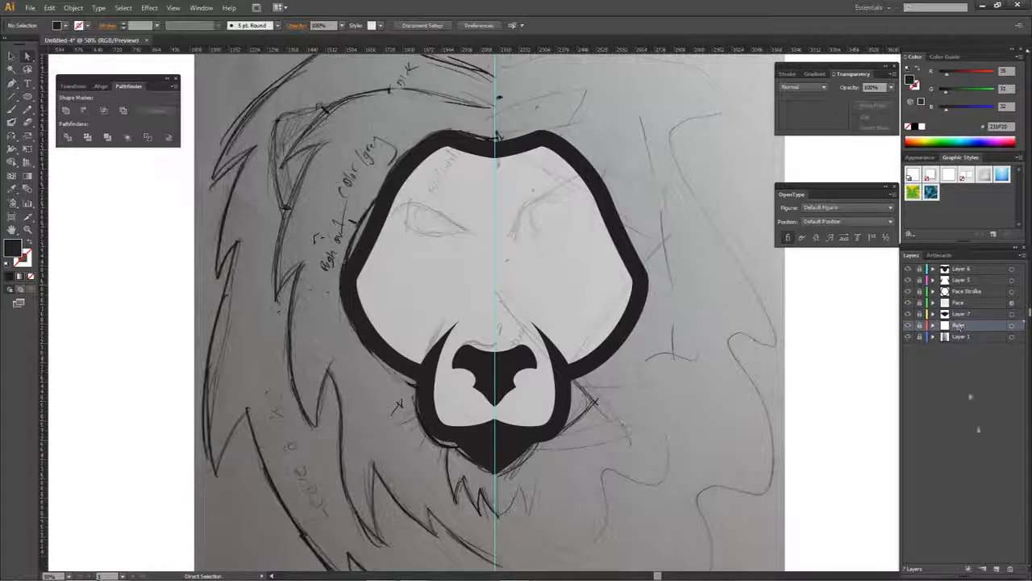
{"action": "left_click", "coordinate": [997, 569]}
- With no fill, start a Pen path for the inner mane at the centre guide above the forehead and trace it around the first left tuft
{"action": "key", "text": "p"}
{"action": "left_click_drag", "start_coordinate": [177, 140], "coordinate": [267, 228]}
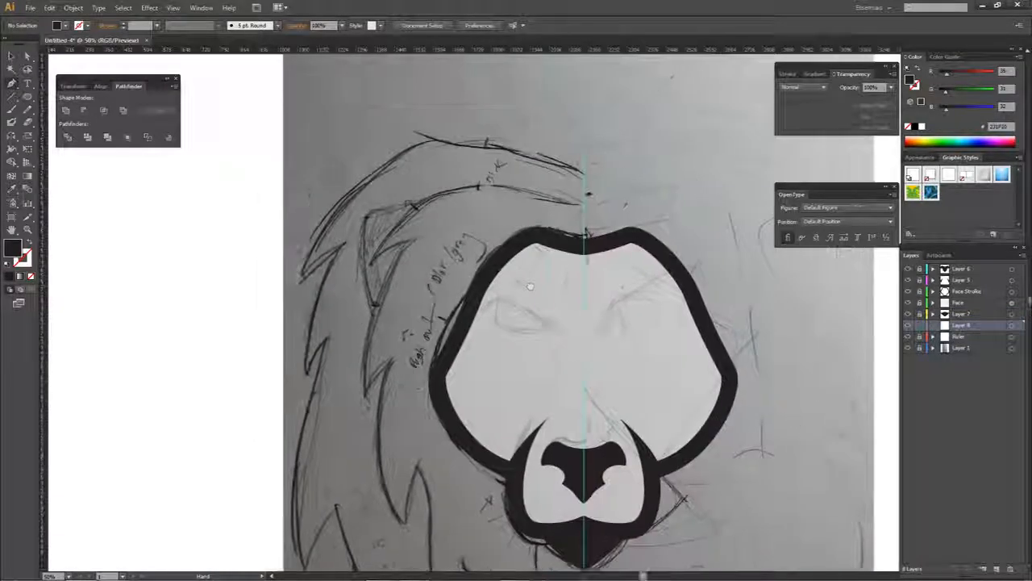
{"action": "key", "text": "slash"}
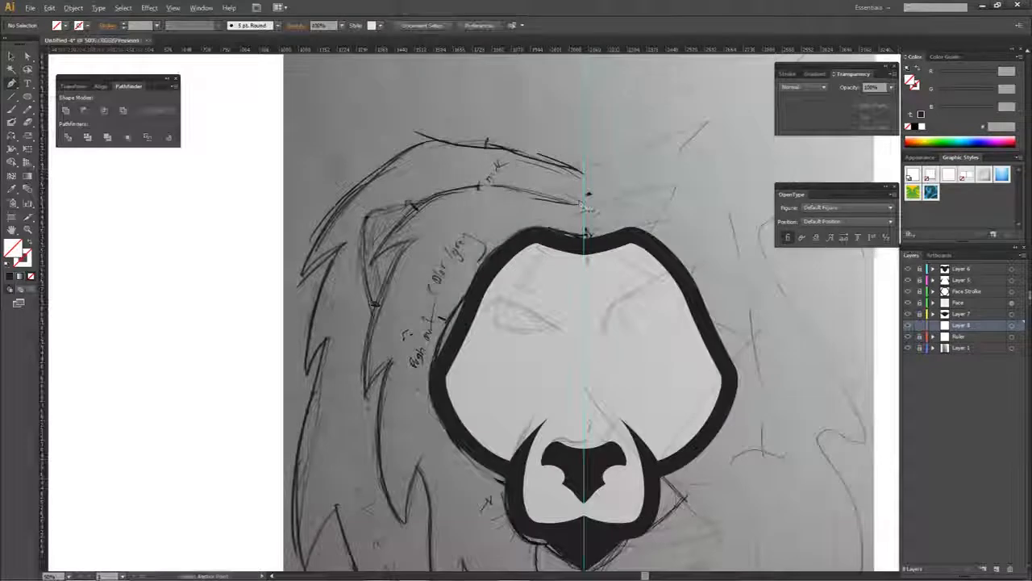
{"action": "scroll", "coordinate": [564, 222], "scroll_direction": "up", "scroll_amount": 2}
{"action": "left_click", "coordinate": [567, 218]}
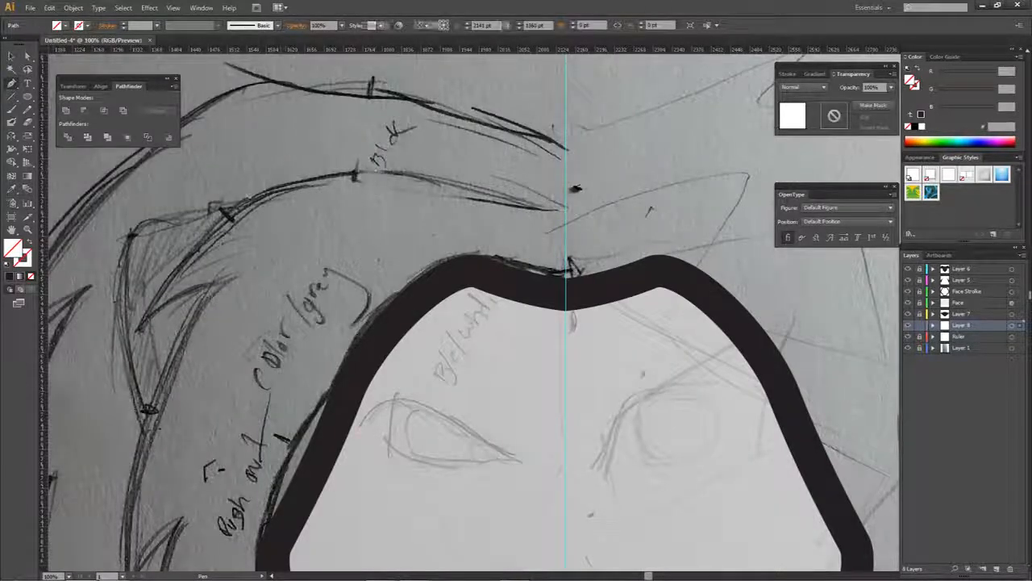
{"action": "left_click", "coordinate": [134, 335]}
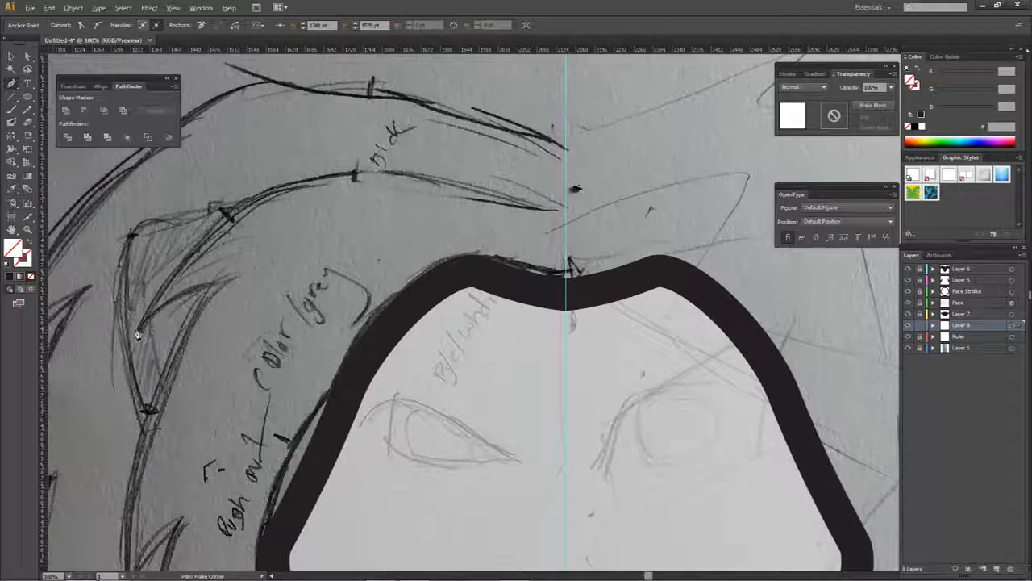
{"action": "scroll", "coordinate": [137, 335], "scroll_direction": "up", "scroll_amount": 3}
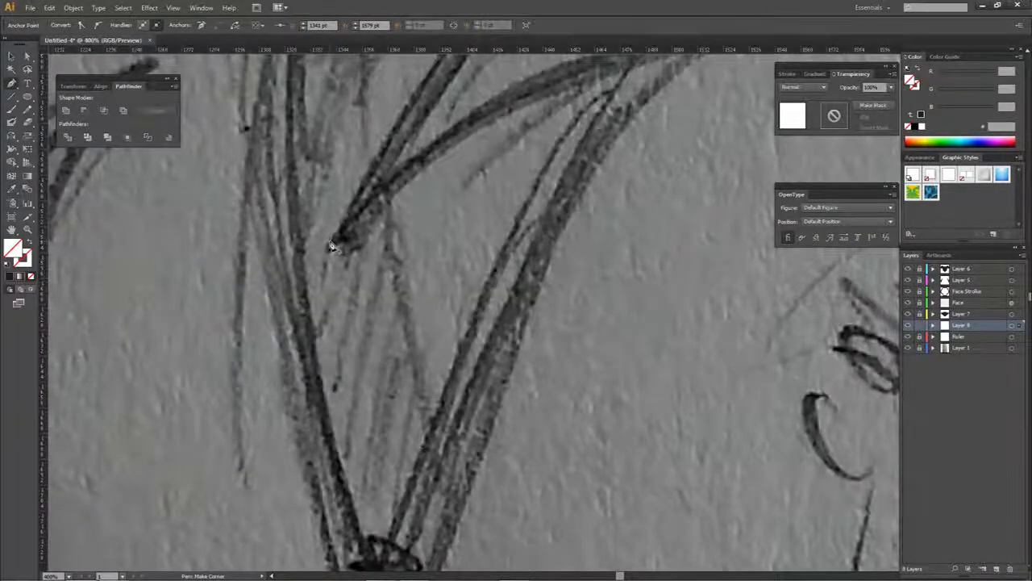
{"action": "scroll", "coordinate": [332, 247], "scroll_direction": "down", "scroll_amount": 4}
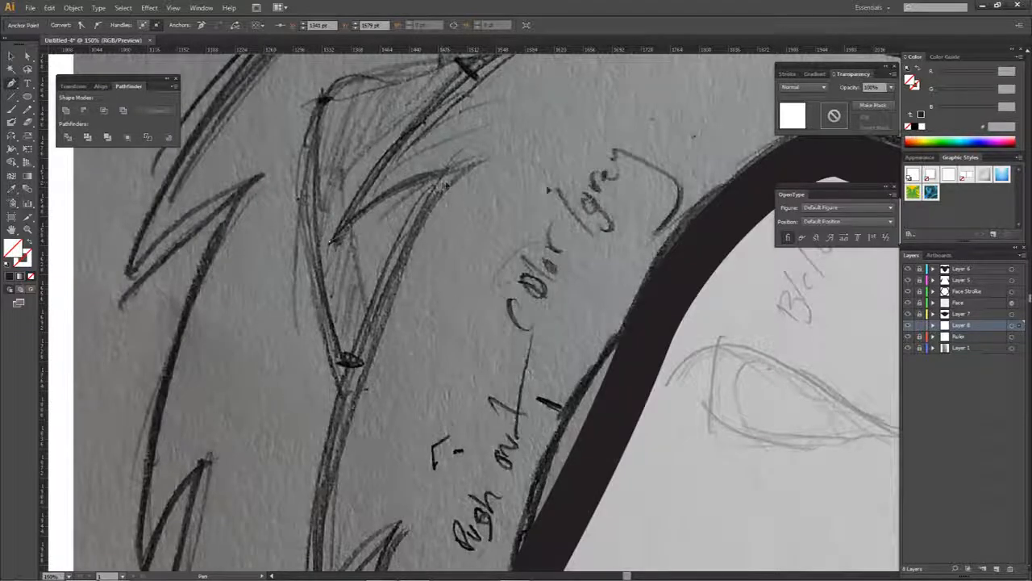
{"action": "left_click_drag", "start_coordinate": [510, 176], "coordinate": [508, 176]}
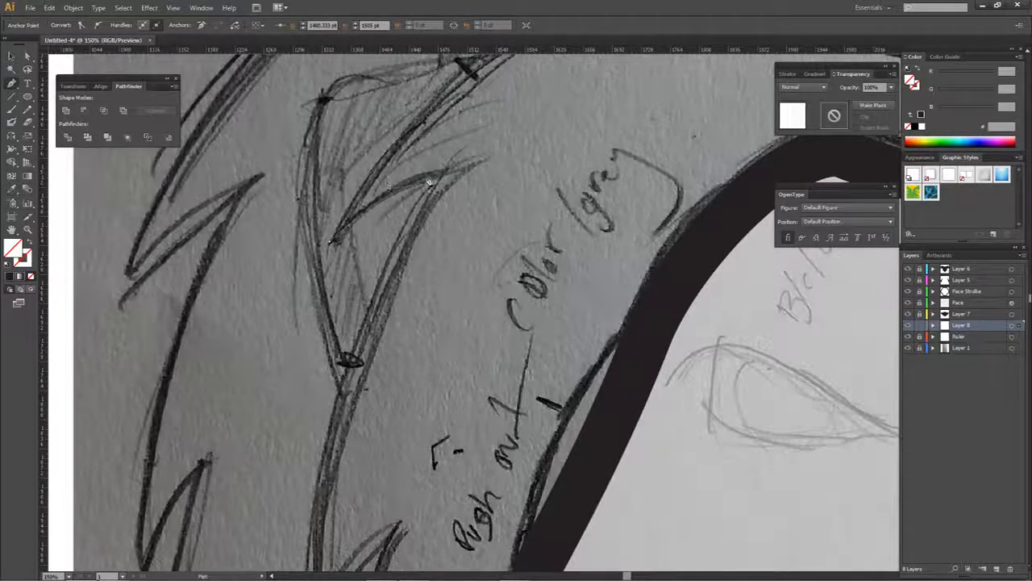
- Apply the near-black fill to the mane path and continue tracing the left side down to the tip of the cheek-level tuft
{"action": "scroll", "coordinate": [429, 183], "scroll_direction": "down", "scroll_amount": 2}
{"action": "left_click", "coordinate": [8, 277]}
{"action": "scroll", "coordinate": [427, 177], "scroll_direction": "up", "scroll_amount": 3}
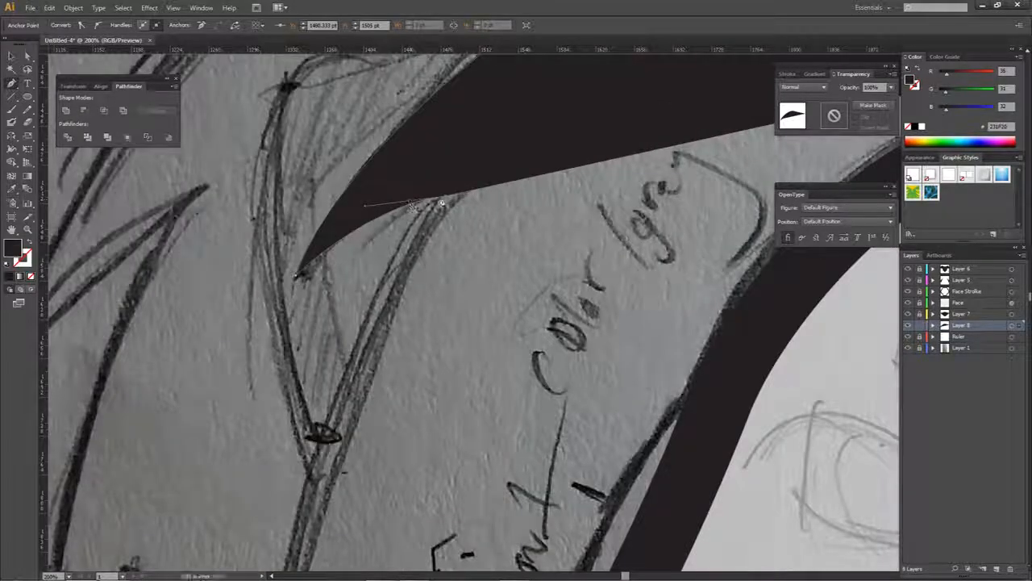
{"action": "scroll", "coordinate": [476, 161], "scroll_direction": "down", "scroll_amount": 5}
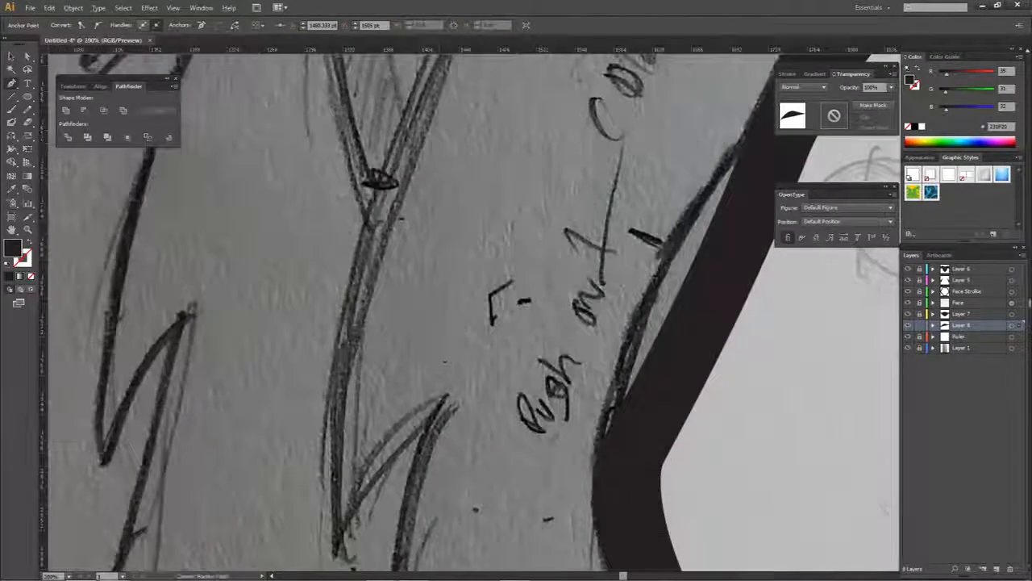
{"action": "scroll", "coordinate": [433, 266], "scroll_direction": "down", "scroll_amount": 2}
{"action": "left_click_drag", "start_coordinate": [396, 314], "coordinate": [421, 398]}
{"action": "left_click_drag", "start_coordinate": [463, 240], "coordinate": [415, 228]}
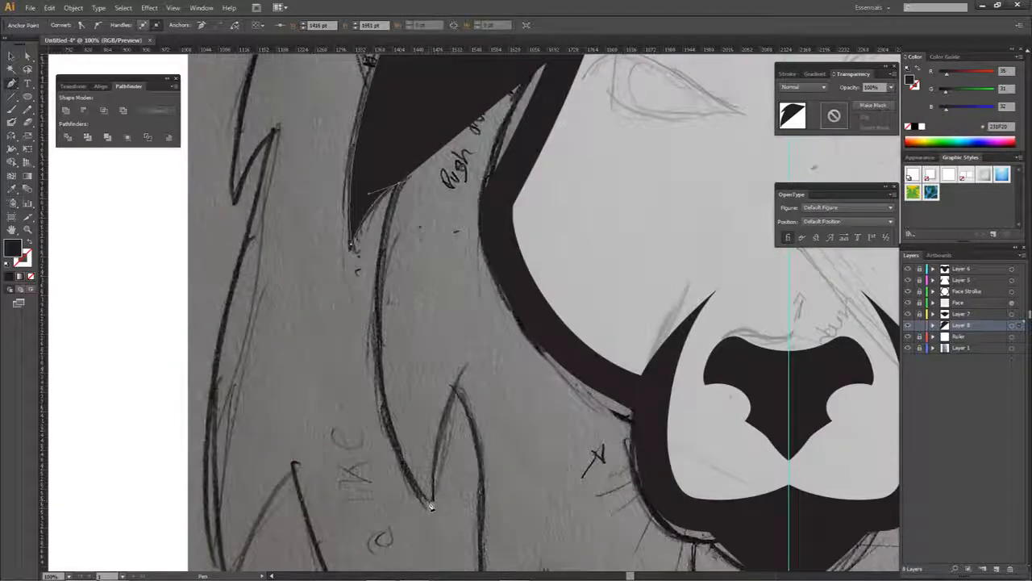
{"action": "left_click_drag", "start_coordinate": [430, 493], "coordinate": [430, 431]}
{"action": "left_click_drag", "start_coordinate": [431, 438], "coordinate": [508, 504]}
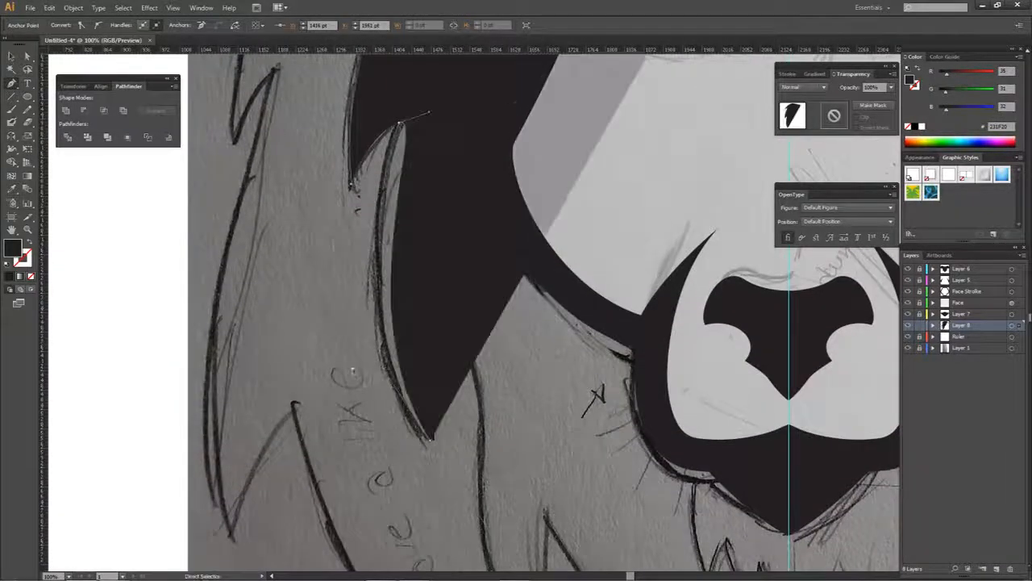
- Fit the cheek-level tuft's outer curve to the sketch and trace up to the notch beside it
{"action": "scroll", "coordinate": [346, 313], "scroll_direction": "up", "scroll_amount": 3}
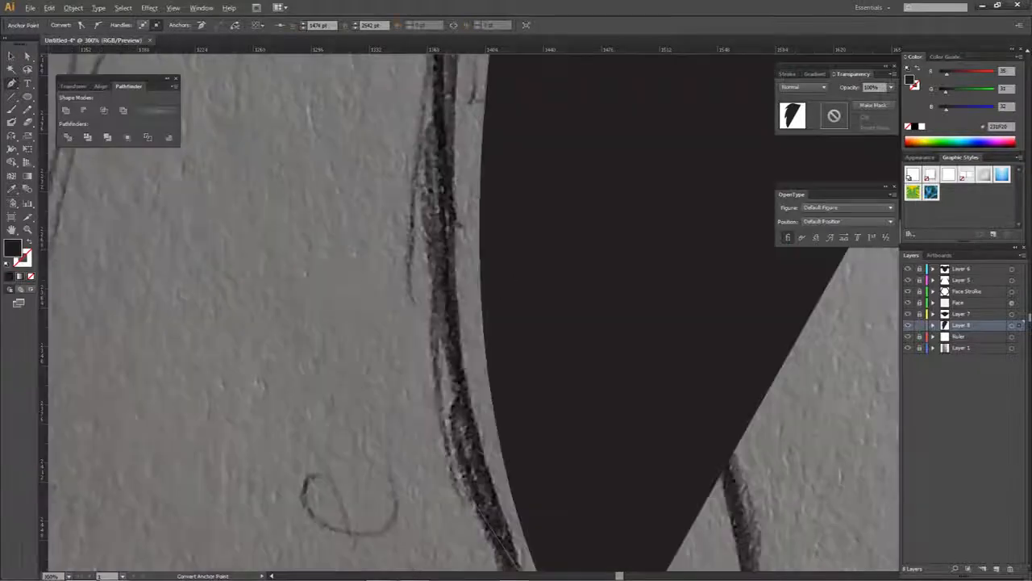
{"action": "mouse_move", "coordinate": [331, 291]}
{"action": "left_mouse_down"}
{"action": "mouse_move", "coordinate": [361, 329]}
{"action": "mouse_move", "coordinate": [332, 265]}
{"action": "mouse_move", "coordinate": [279, 202]}
{"action": "left_mouse_up"}
{"action": "scroll", "coordinate": [423, 292], "scroll_direction": "down", "scroll_amount": 3}
{"action": "left_click", "coordinate": [485, 438], "text": "ctrl"}
{"action": "left_click_drag", "start_coordinate": [485, 436], "coordinate": [509, 331]}
{"action": "scroll", "coordinate": [489, 339], "scroll_direction": "down", "scroll_amount": 3}
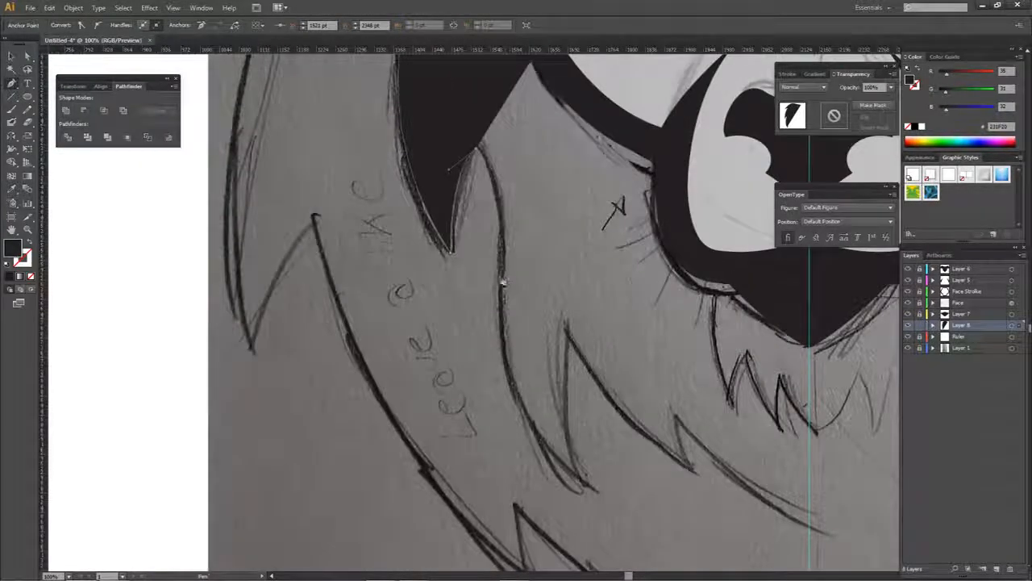
- Trace the long lower-left tuft and its notch, then curve the path to the next tuft's tip below the muzzle
{"action": "left_click_drag", "start_coordinate": [490, 373], "coordinate": [491, 373]}
{"action": "left_click_drag", "start_coordinate": [589, 486], "coordinate": [619, 505]}
{"action": "left_click", "coordinate": [590, 486]}
{"action": "left_click", "coordinate": [569, 343]}
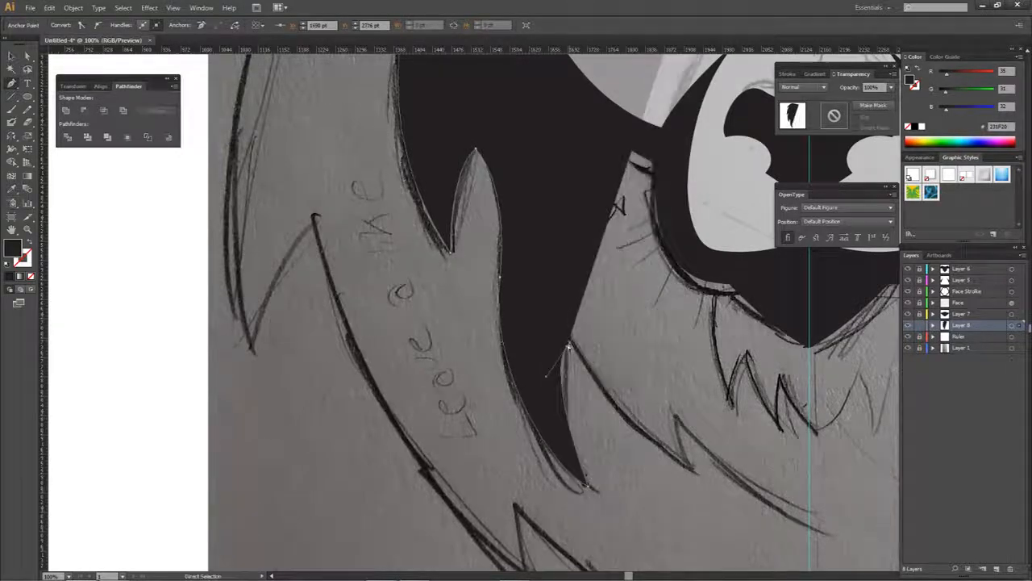
{"action": "left_click_drag", "start_coordinate": [552, 368], "coordinate": [546, 410]}
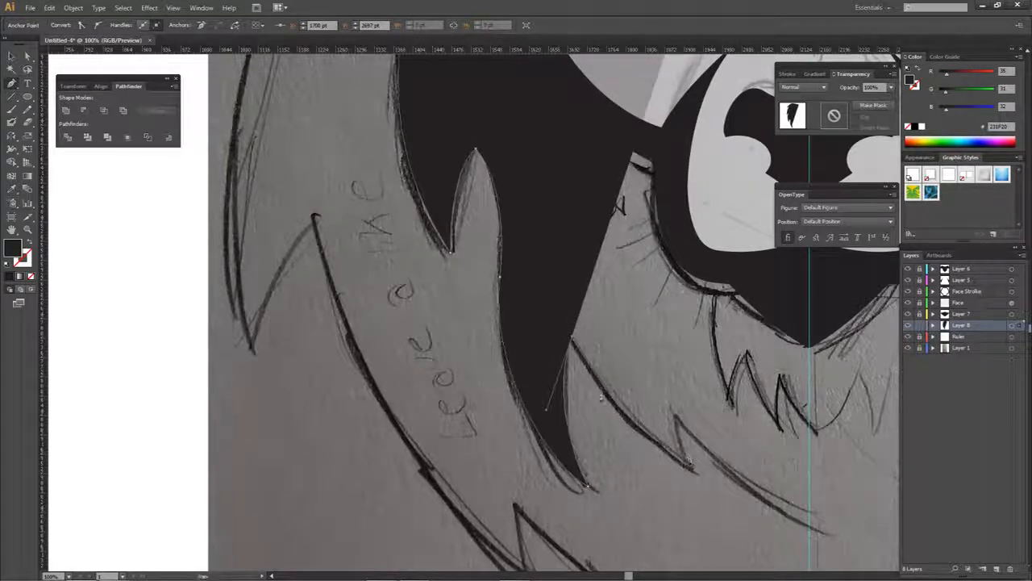
{"action": "left_click", "coordinate": [695, 469]}
{"action": "left_click", "coordinate": [723, 287]}
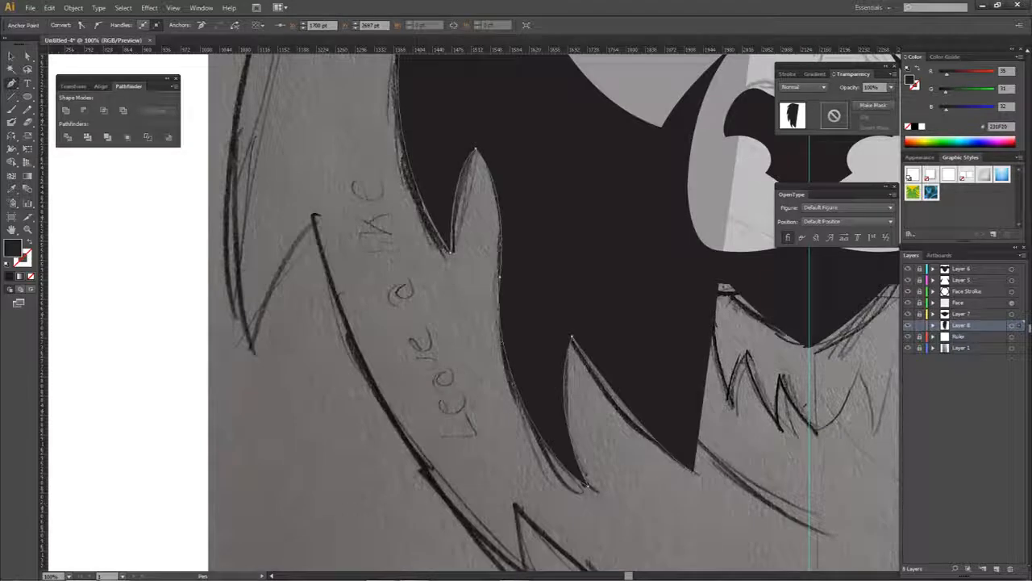
{"action": "scroll", "coordinate": [650, 445], "scroll_direction": "up", "scroll_amount": 2}
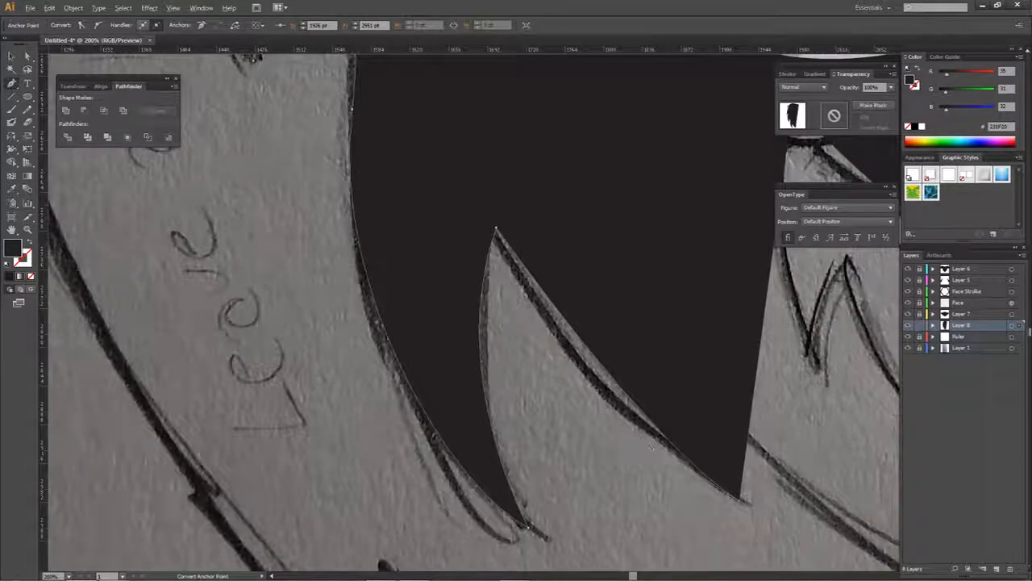
{"action": "scroll", "coordinate": [647, 445], "scroll_direction": "down", "scroll_amount": 1}
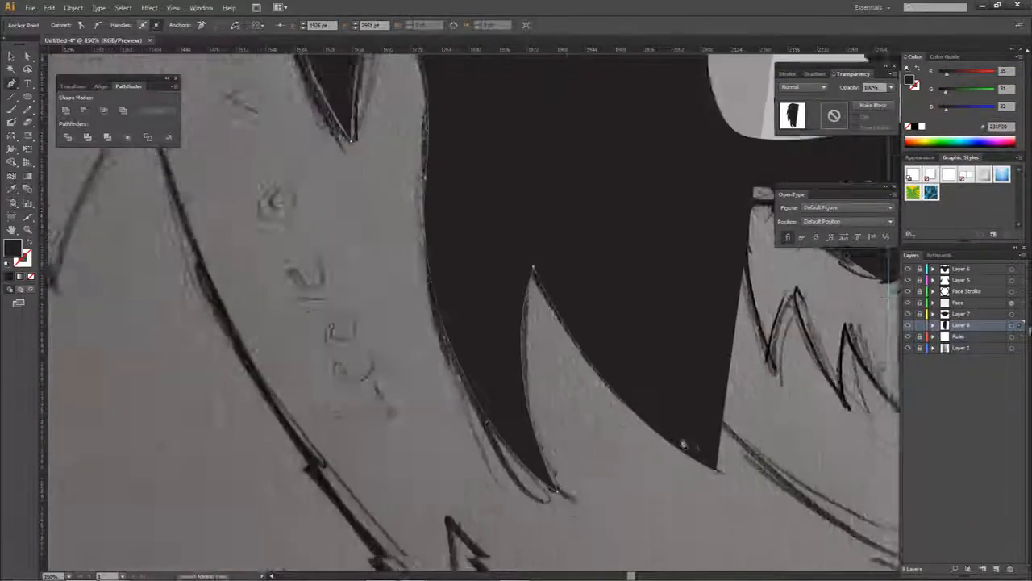
{"action": "left_click_drag", "start_coordinate": [683, 443], "coordinate": [542, 406]}
{"action": "left_click_drag", "start_coordinate": [567, 371], "coordinate": [546, 419]}
{"action": "left_click", "coordinate": [568, 372]}
{"action": "key", "text": "ctrl+z"}
{"action": "key", "text": "ctrl+z"}
{"action": "left_click", "coordinate": [571, 440]}
{"action": "key", "text": "ctrl+z"}
{"action": "left_click", "coordinate": [571, 439]}
{"action": "key", "text": "ctrl+z"}
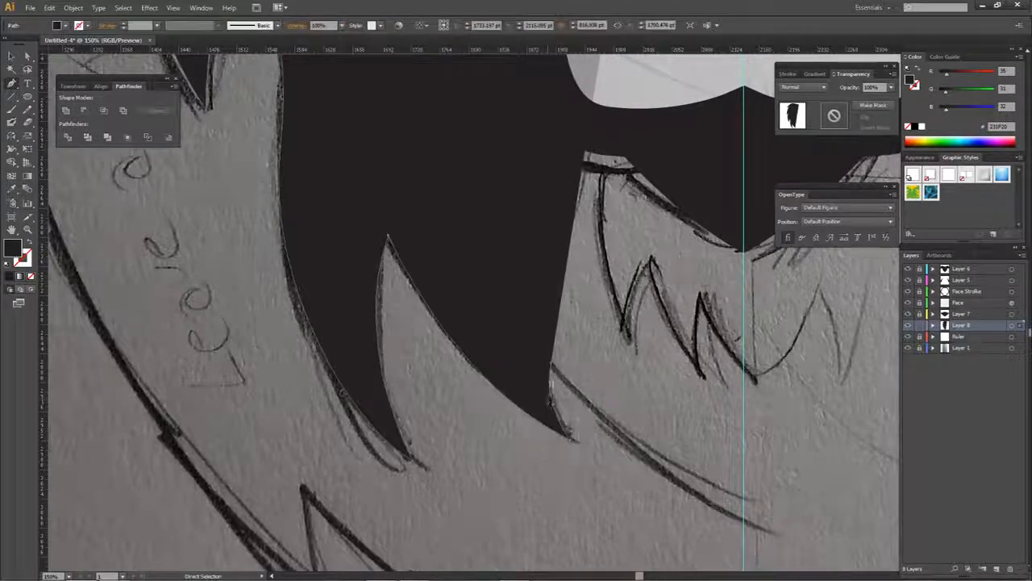
- Trace the last small notch, curve the path to the centre guide below the chin, and close the half mane at the forehead
{"action": "left_click", "coordinate": [549, 403], "text": "ctrl"}
{"action": "left_click", "coordinate": [552, 365]}
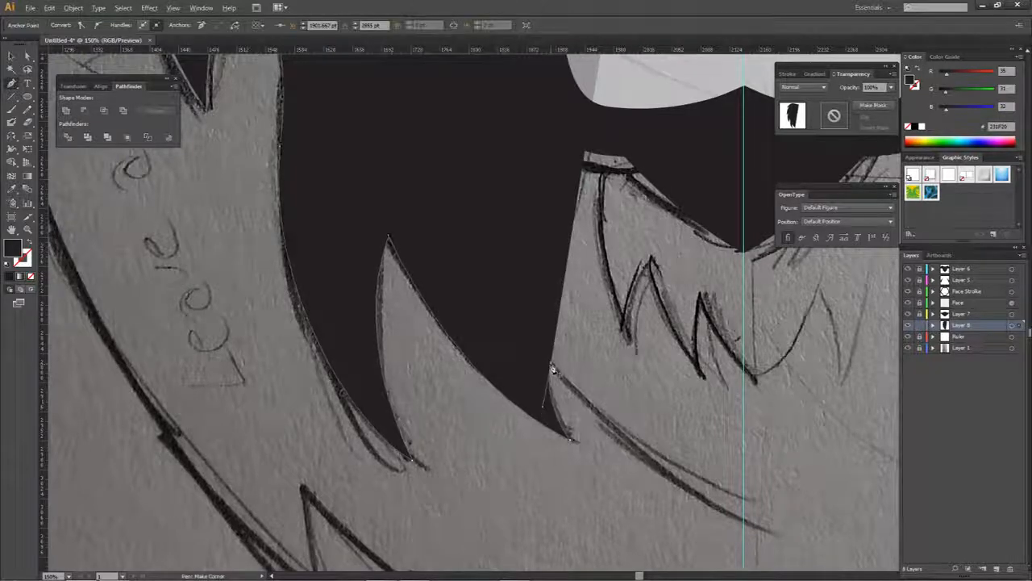
{"action": "left_click", "coordinate": [744, 520]}
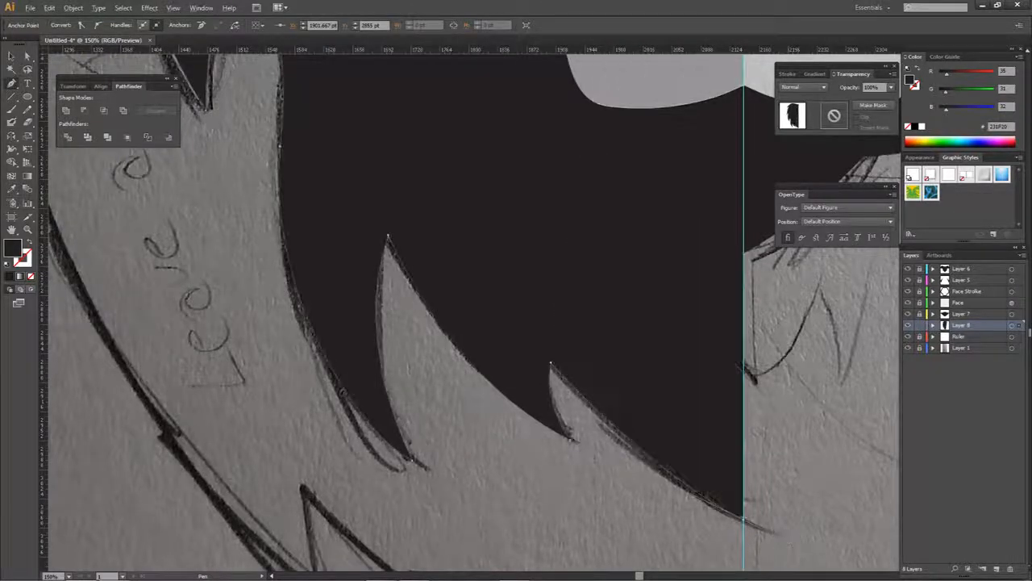
{"action": "scroll", "coordinate": [724, 415], "scroll_direction": "down", "scroll_amount": 3}
{"action": "left_click_drag", "start_coordinate": [620, 153], "coordinate": [557, 317]}
{"action": "scroll", "coordinate": [577, 224], "scroll_direction": "up", "scroll_amount": 14}
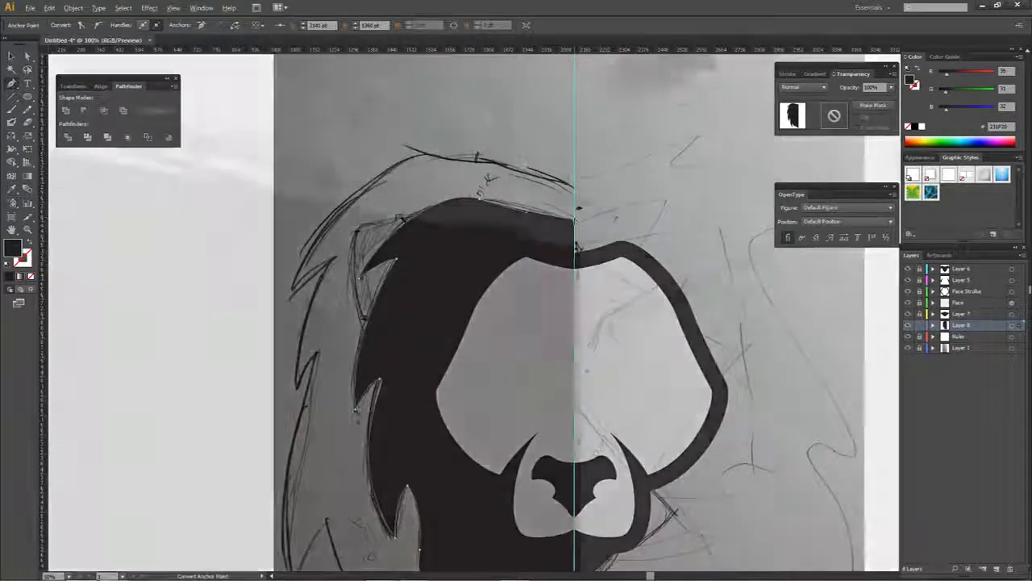
{"action": "scroll", "coordinate": [565, 289], "scroll_direction": "down", "scroll_amount": 12}
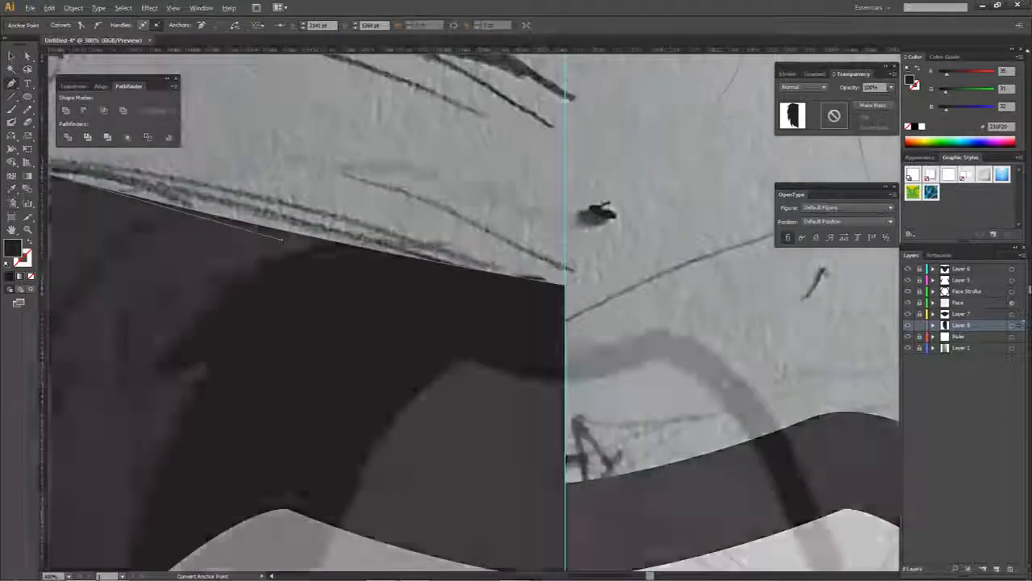
{"action": "scroll", "coordinate": [588, 436], "scroll_direction": "up", "scroll_amount": 8}
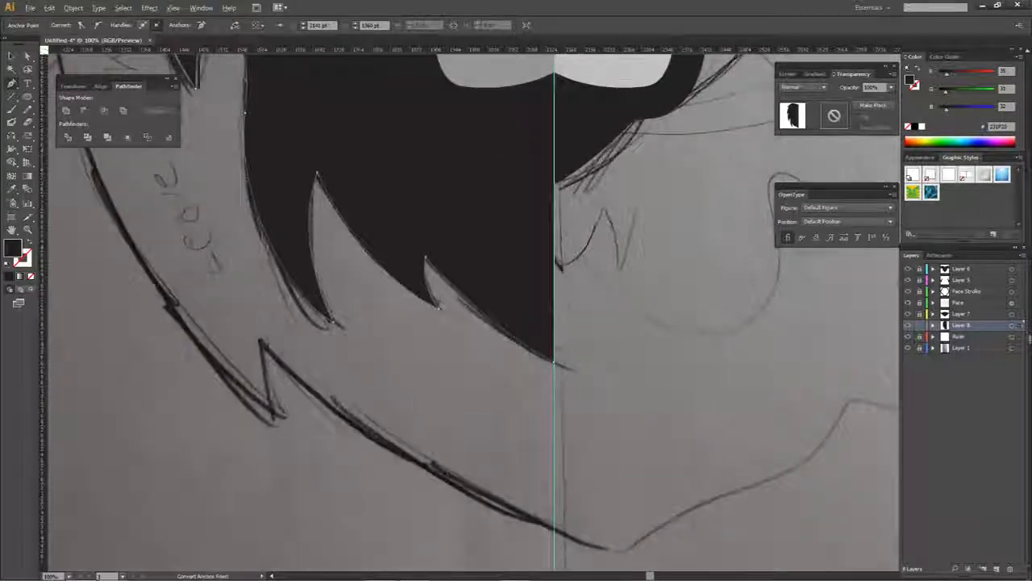
- Align the half mane's lower end anchor exactly with the centre guide and deselect the path
{"action": "left_click", "coordinate": [622, 340]}
{"action": "left_click_drag", "start_coordinate": [625, 337], "coordinate": [633, 340]}
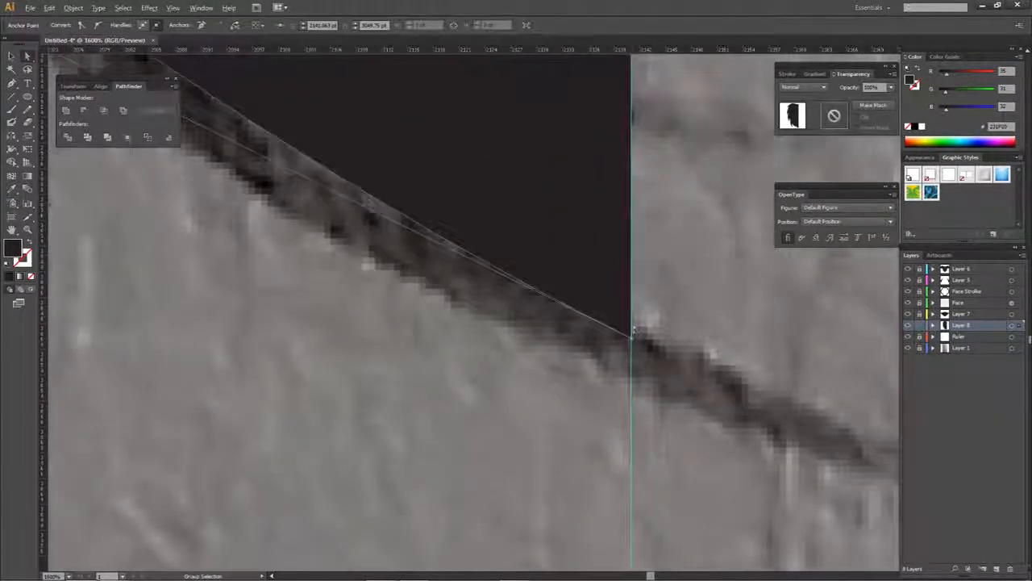
{"action": "scroll", "coordinate": [633, 337], "scroll_direction": "down", "scroll_amount": 7}
{"action": "left_click", "coordinate": [661, 242]}
{"action": "scroll", "coordinate": [657, 250], "scroll_direction": "down", "scroll_amount": 2}
{"action": "left_click_drag", "start_coordinate": [516, 298], "coordinate": [514, 421]}
{"action": "scroll", "coordinate": [476, 330], "scroll_direction": "up", "scroll_amount": 3}
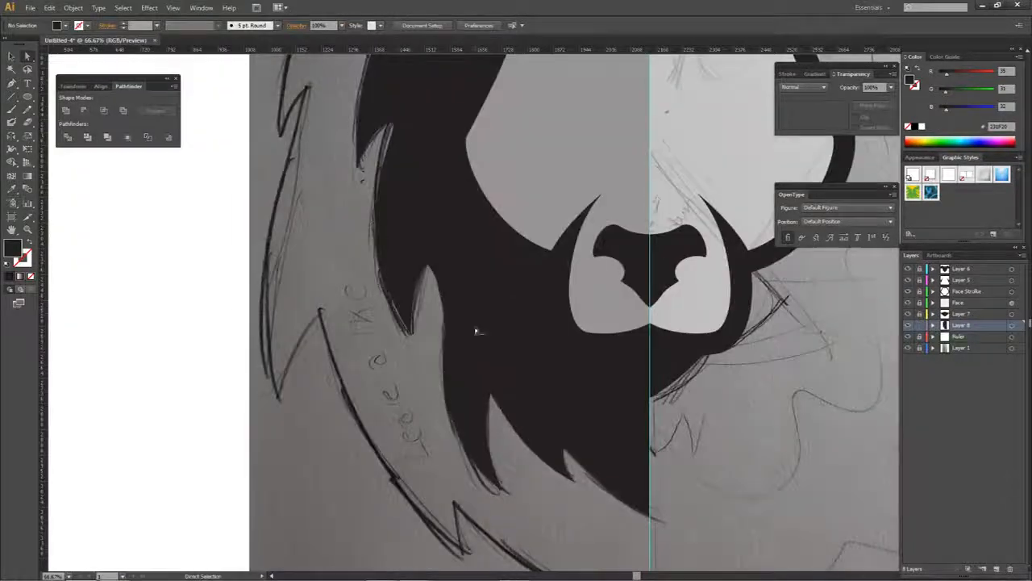
{"action": "scroll", "coordinate": [477, 332], "scroll_direction": "down", "scroll_amount": 3}
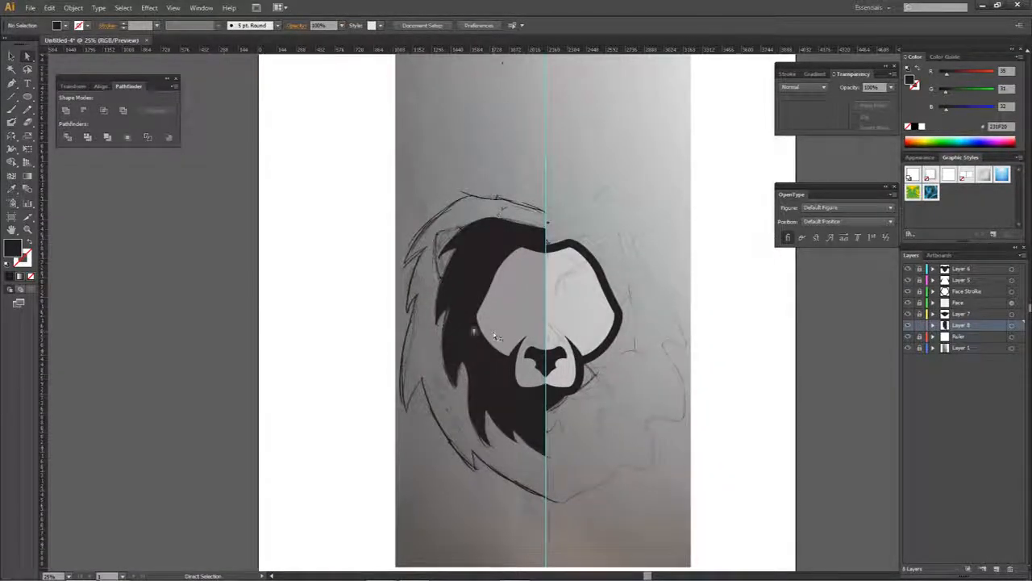
- Duplicate the left half mane to the right side and reflect the copy across the vertical axis
{"action": "left_click", "coordinate": [458, 388]}
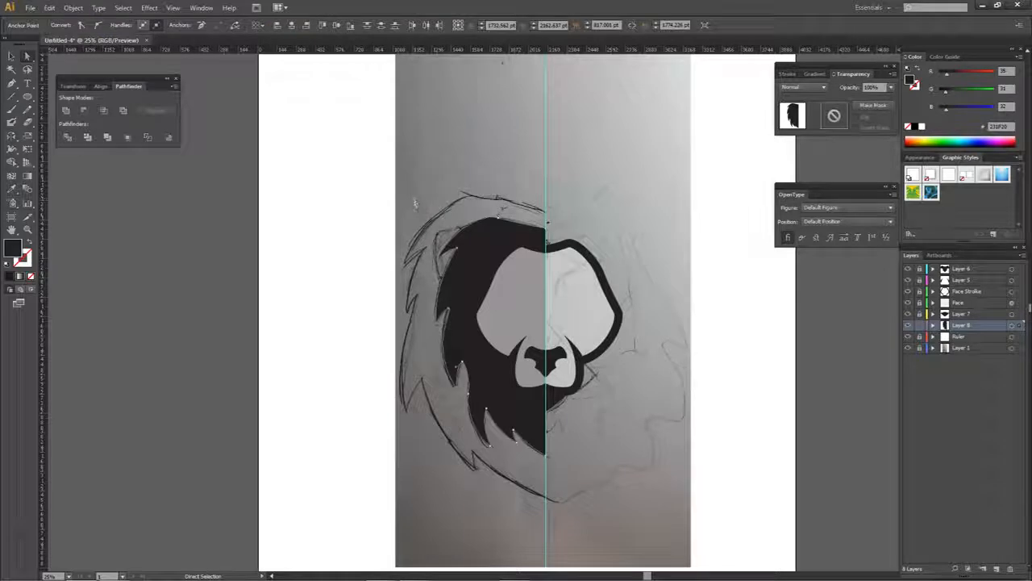
{"action": "left_click_drag", "start_coordinate": [472, 400], "coordinate": [458, 397]}
{"action": "key", "text": "ctrl+shift+a"}
{"action": "left_click", "coordinate": [480, 359]}
{"action": "key", "text": "ctrl+shift+a"}
{"action": "left_click_drag", "start_coordinate": [545, 364], "coordinate": [489, 363], "text": "space"}
{"action": "scroll", "coordinate": [440, 347], "scroll_direction": "up", "scroll_amount": 1}
{"action": "left_click_drag", "start_coordinate": [453, 392], "coordinate": [622, 363], "text": "alt+shift"}
{"action": "right_click", "coordinate": [622, 364]}
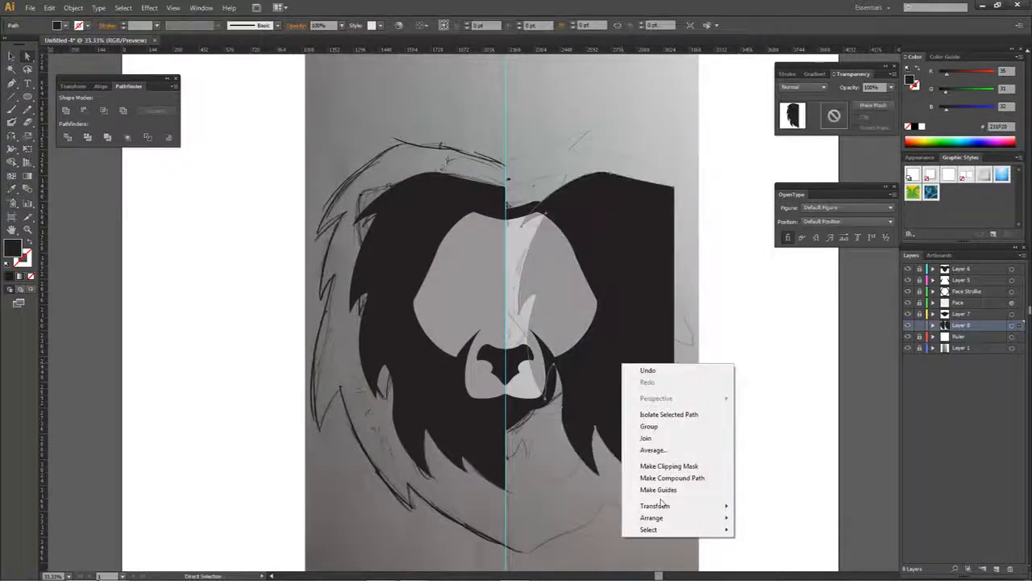
{"action": "mouse_move", "coordinate": [661, 505]}
{"action": "left_click", "coordinate": [762, 453]}
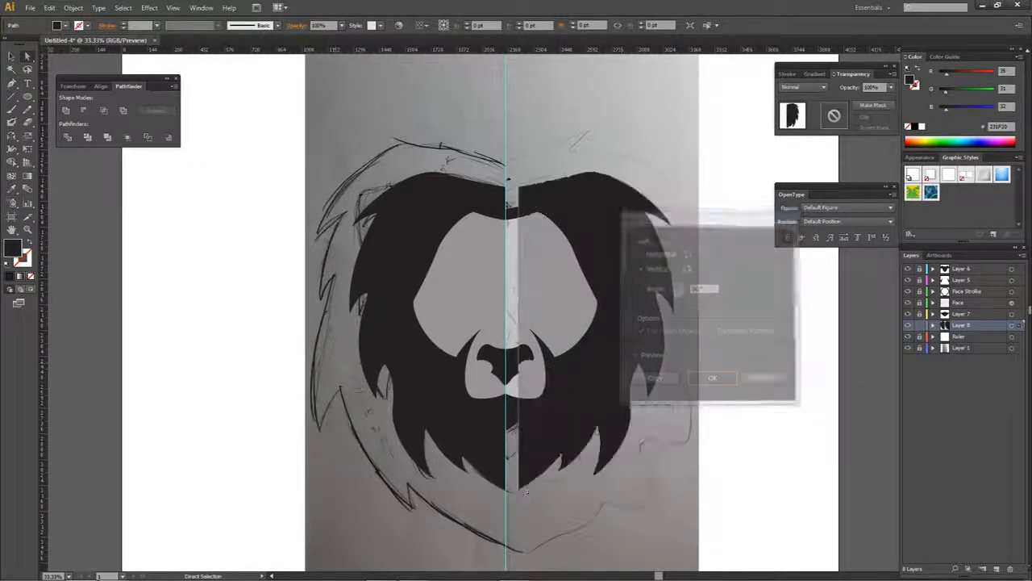
{"action": "left_click", "coordinate": [711, 378]}
- Move the mirrored half mane to meet the left half at the centre guide and group the two halves
{"action": "scroll", "coordinate": [529, 489], "scroll_direction": "up", "scroll_amount": 4}
{"action": "left_click_drag", "start_coordinate": [497, 499], "coordinate": [468, 507]}
{"action": "scroll", "coordinate": [665, 505], "scroll_direction": "up", "scroll_amount": 3}
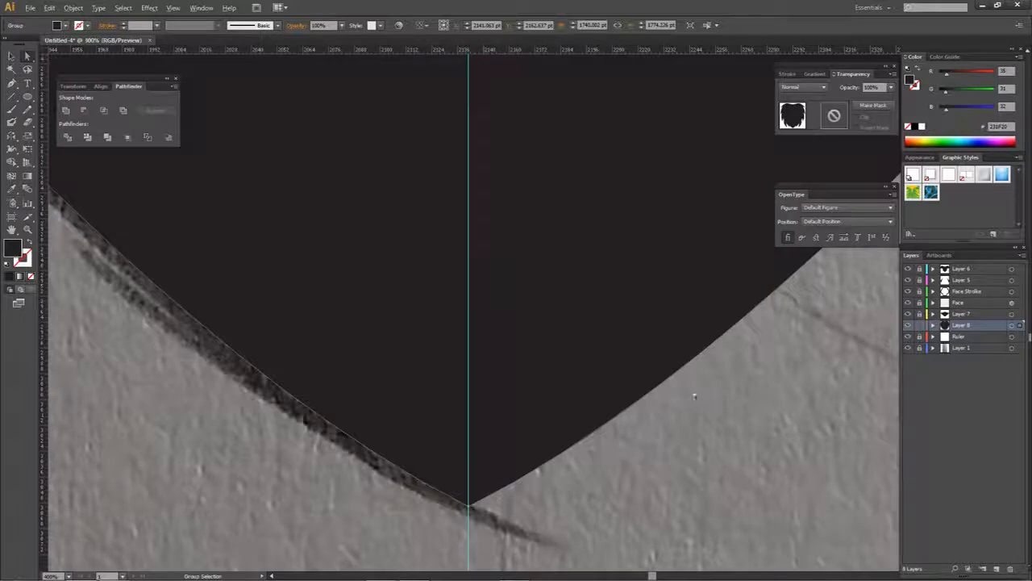
{"action": "scroll", "coordinate": [651, 440], "scroll_direction": "down", "scroll_amount": 8}
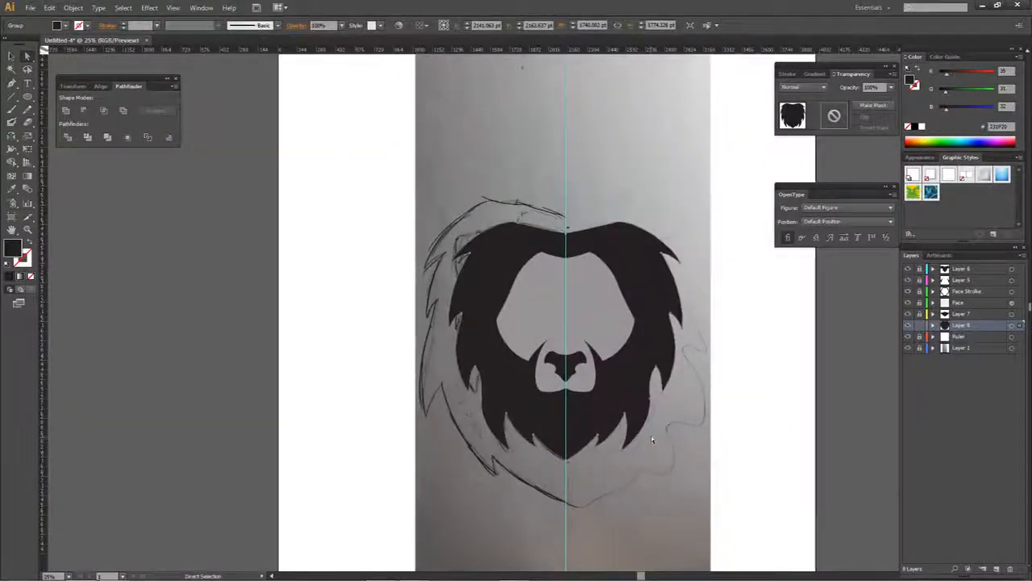
{"action": "left_click", "coordinate": [651, 439]}
{"action": "left_click_drag", "start_coordinate": [678, 442], "coordinate": [640, 421]}
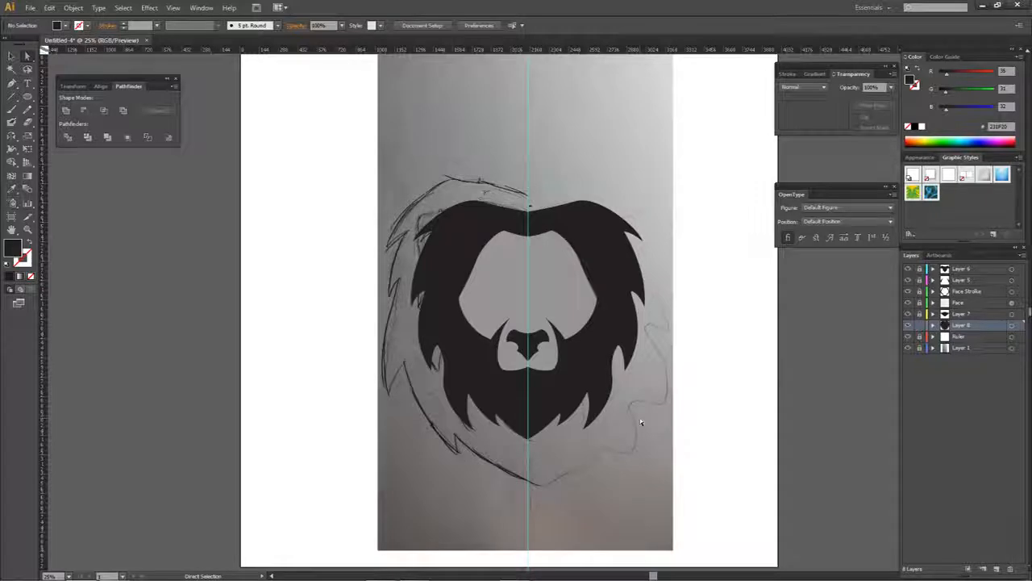
- Unlock Layer 7 and recolour the chin shape with the light grey sampled from the face
{"action": "left_click", "coordinate": [529, 371]}
{"action": "left_click", "coordinate": [918, 315]}
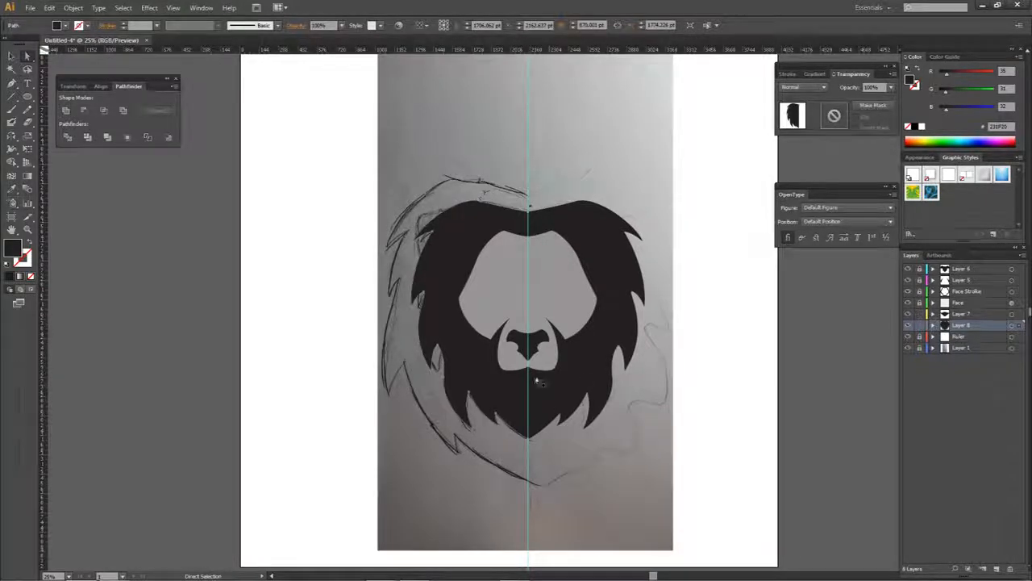
{"action": "left_click", "coordinate": [533, 378]}
{"action": "key", "text": "i"}
{"action": "left_click", "coordinate": [543, 302]}
{"action": "key", "text": "a"}
{"action": "left_click", "coordinate": [670, 373]}
{"action": "key", "text": "space"}
{"action": "left_click_drag", "start_coordinate": [635, 386], "coordinate": [706, 407]}
{"action": "left_click_drag", "start_coordinate": [625, 372], "coordinate": [587, 376]}
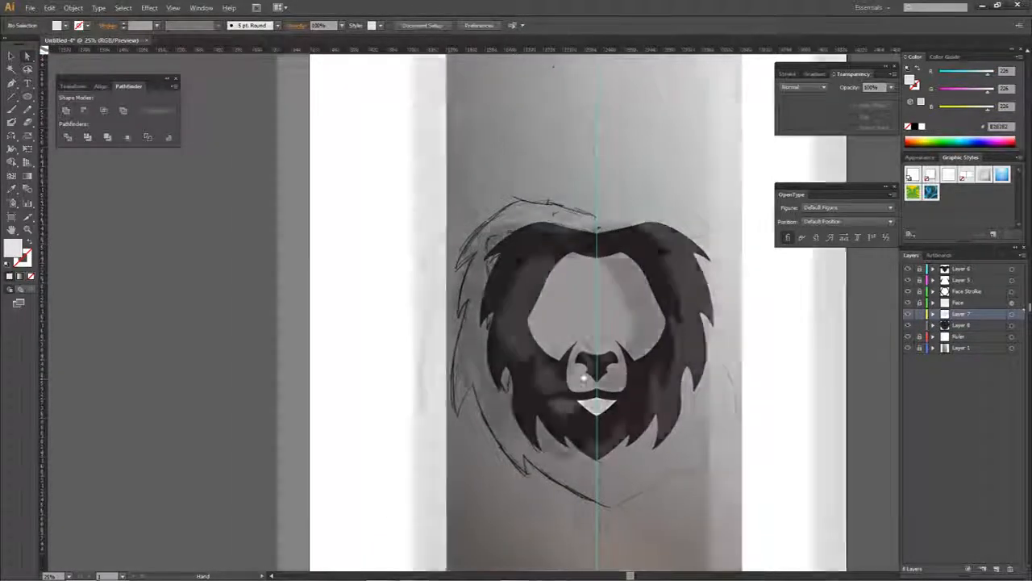
{"action": "scroll", "coordinate": [589, 379], "scroll_direction": "up", "scroll_amount": 2}
{"action": "key", "text": "space"}
{"action": "left_click_drag", "start_coordinate": [594, 439], "coordinate": [567, 456]}
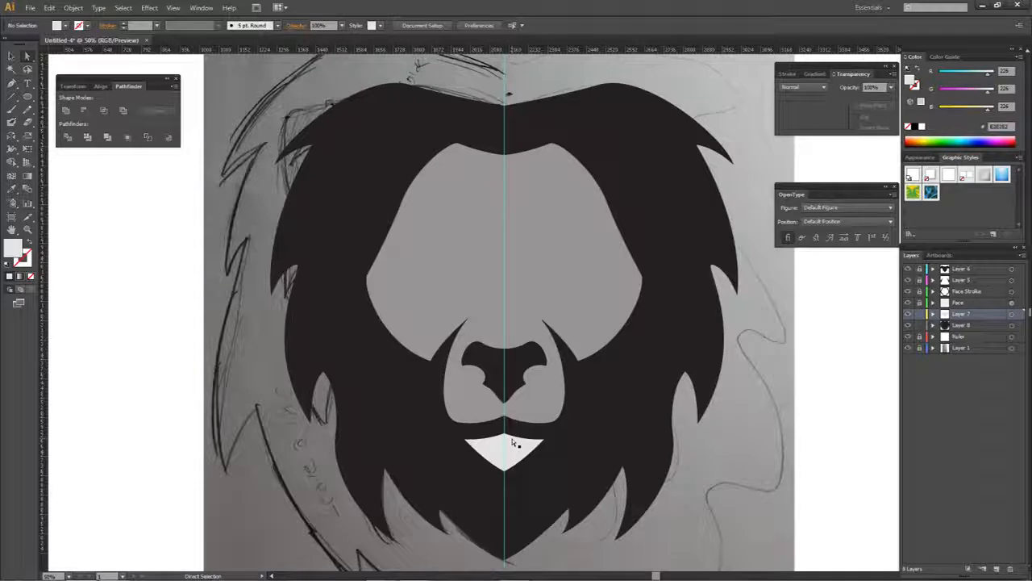
- Select all artwork on Layer 8 and change the mane's fill to a brick red
{"action": "left_click", "coordinate": [1012, 326]}
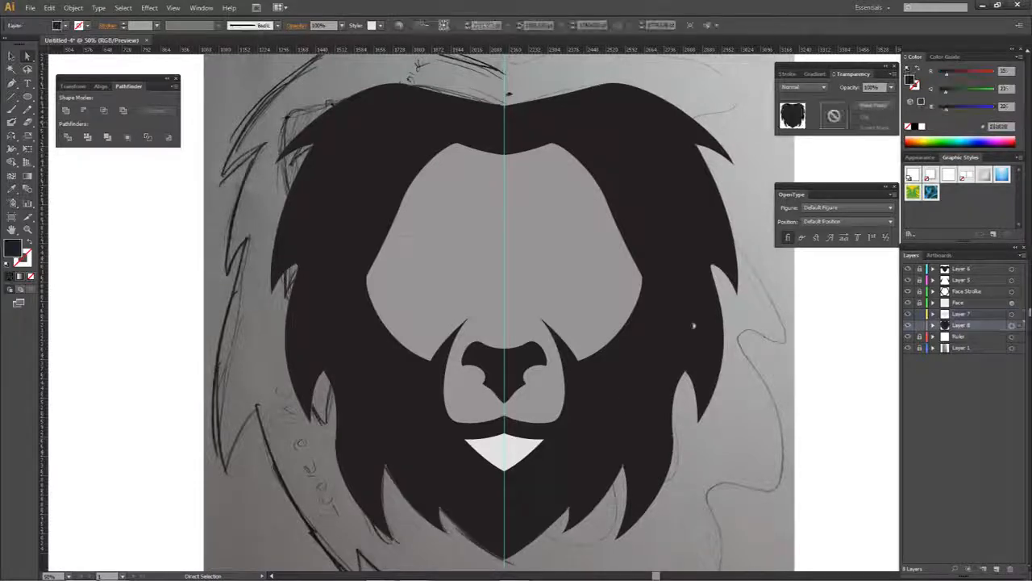
{"action": "double_click", "coordinate": [16, 248]}
{"action": "left_click", "coordinate": [691, 225]}
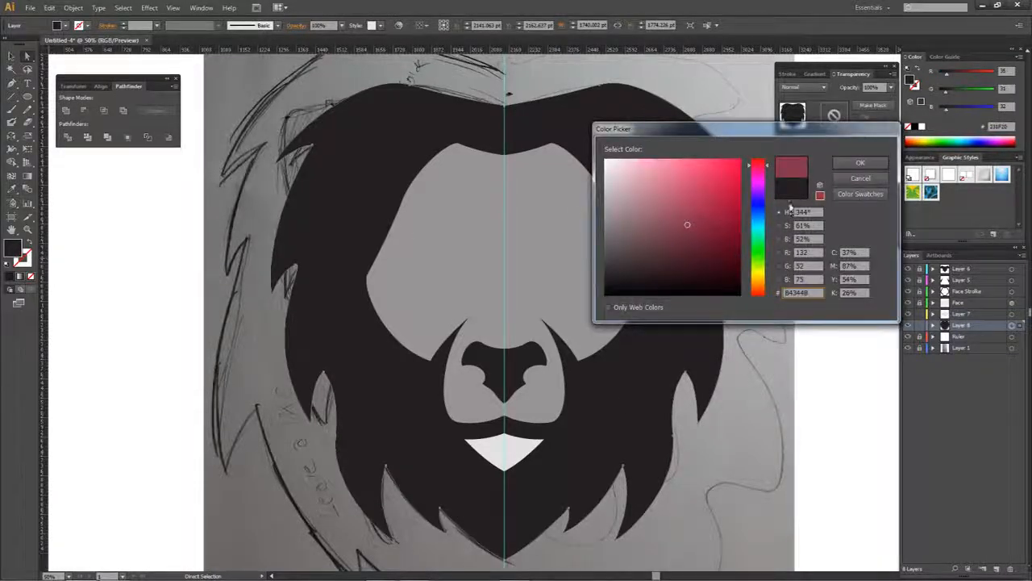
{"action": "left_click", "coordinate": [756, 278]}
{"action": "left_click", "coordinate": [705, 198]}
{"action": "left_click_drag", "start_coordinate": [754, 278], "coordinate": [750, 296]}
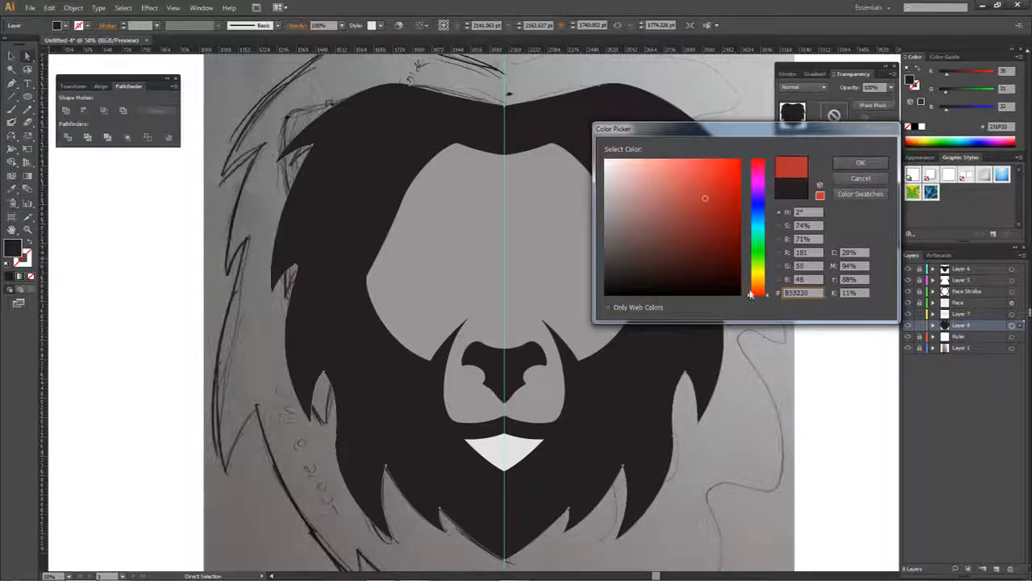
{"action": "left_click", "coordinate": [861, 162]}
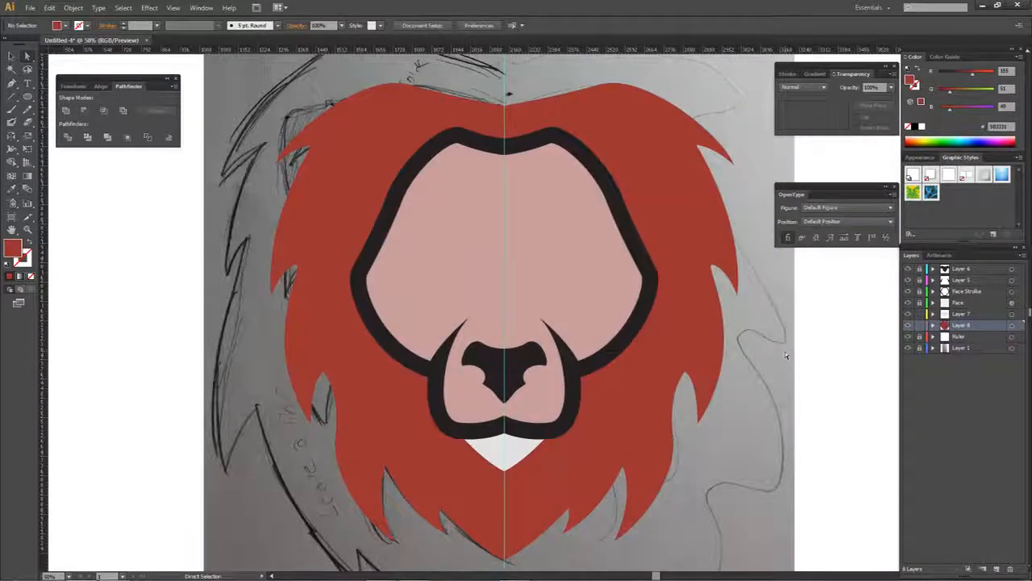
- Set the Face layer's opacity to 100%
{"action": "left_click", "coordinate": [530, 304]}
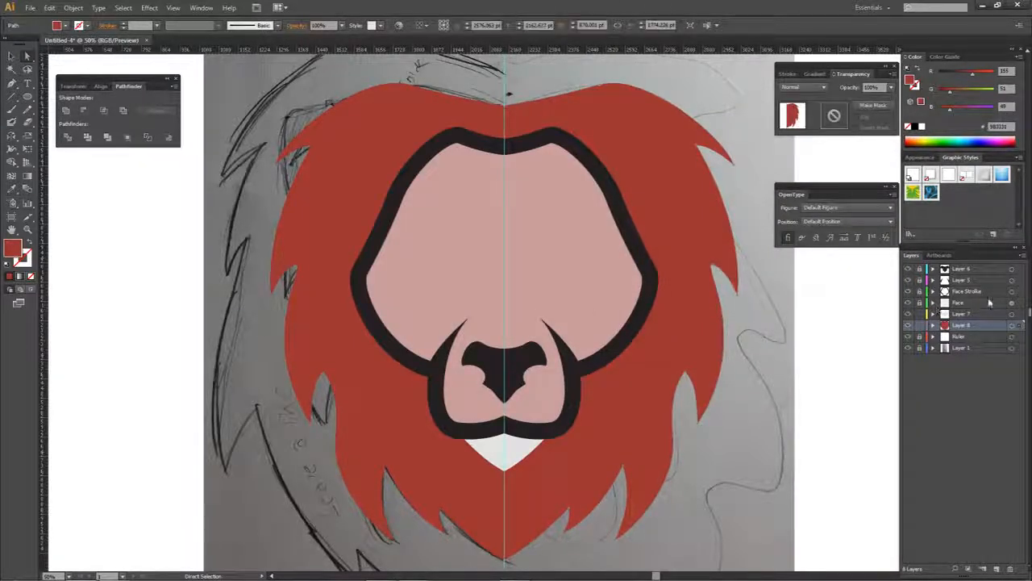
{"action": "left_click", "coordinate": [1012, 303]}
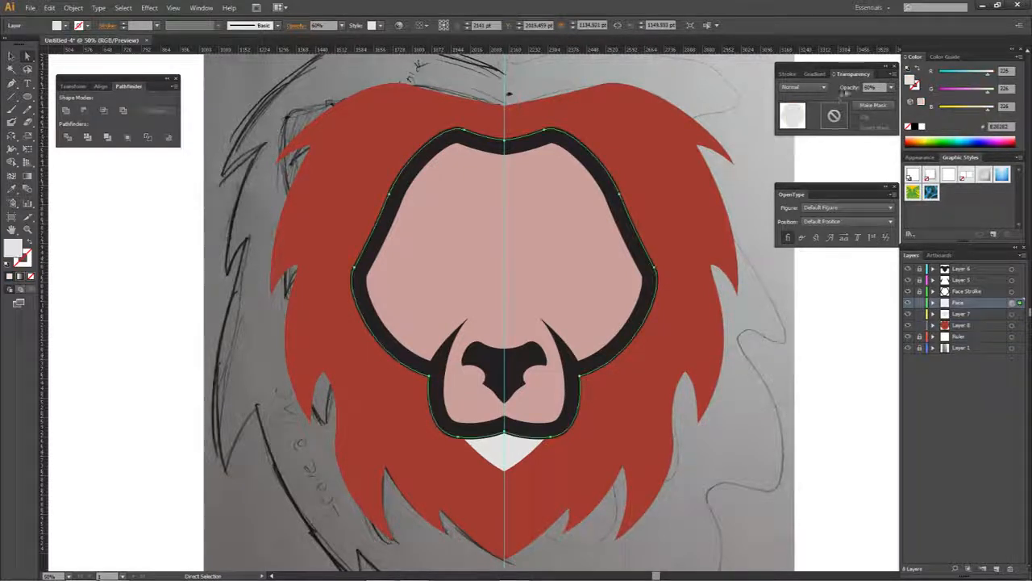
{"action": "left_click", "coordinate": [890, 88]}
{"action": "left_click", "coordinate": [904, 220]}
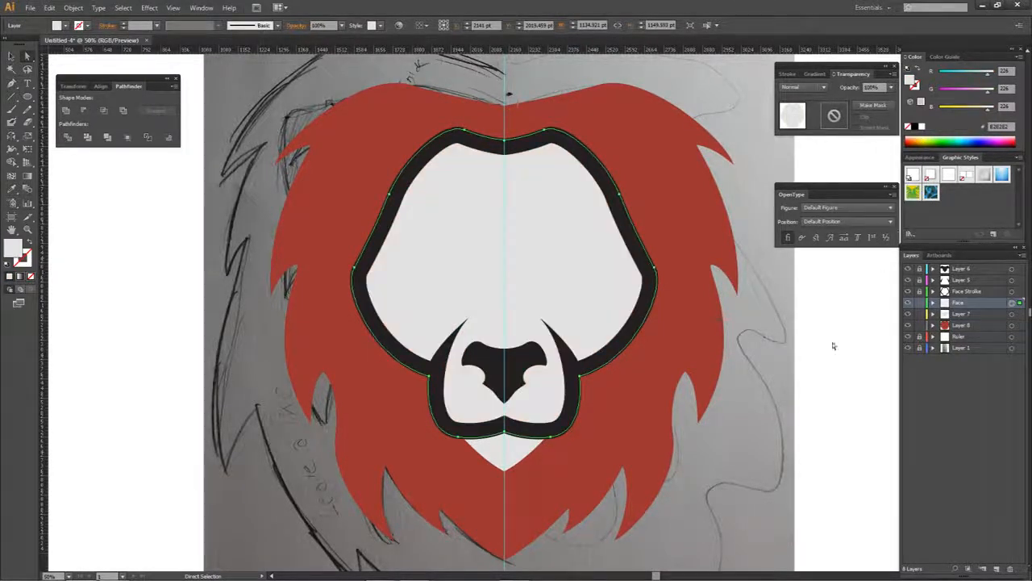
- Remove the fill from the chin shape on Layer 7 and give it a near-black stroke, colour 231F20
{"action": "left_click", "coordinate": [839, 342]}
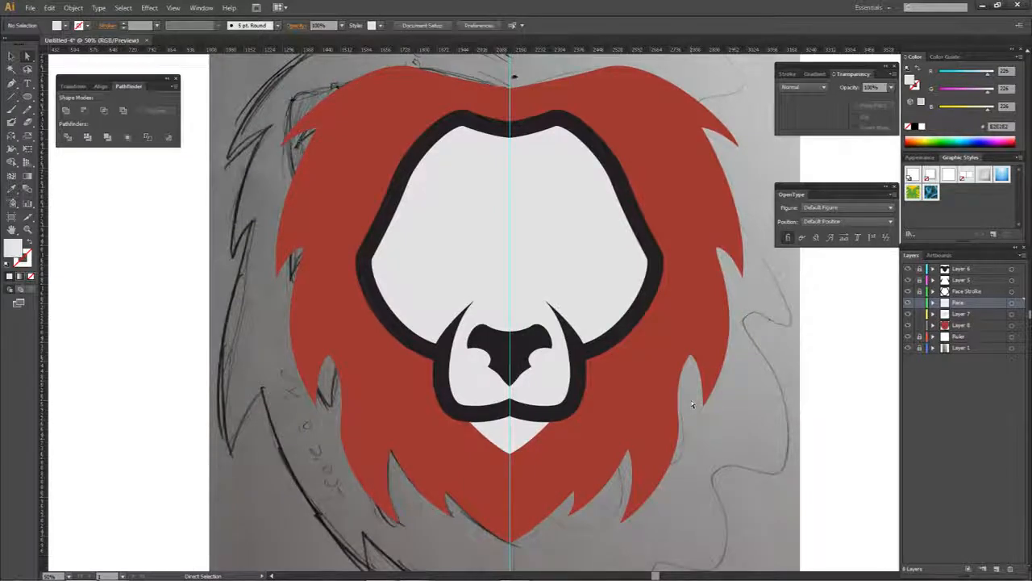
{"action": "left_click_drag", "start_coordinate": [691, 400], "coordinate": [668, 398]}
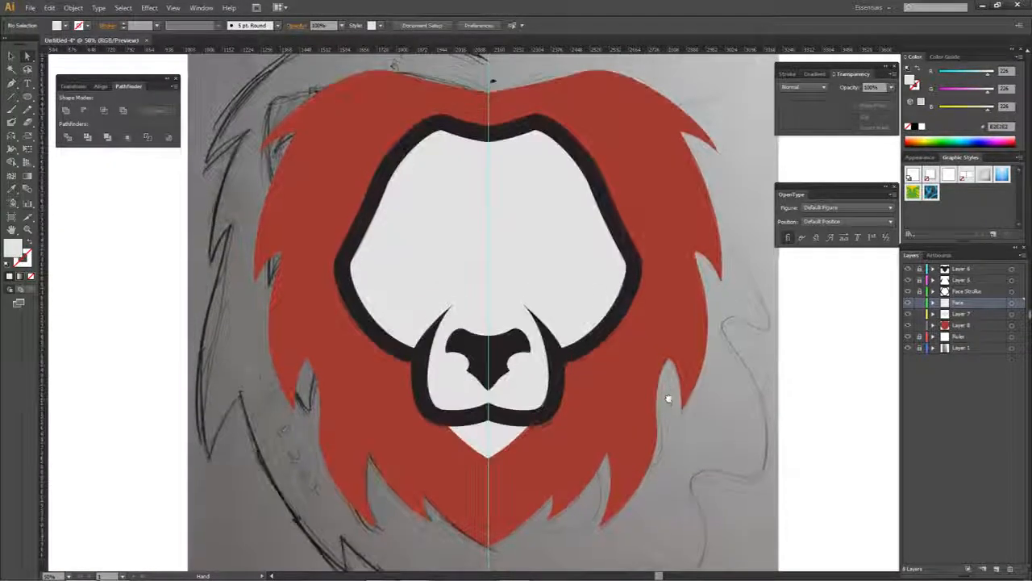
{"action": "left_click", "coordinate": [1011, 313]}
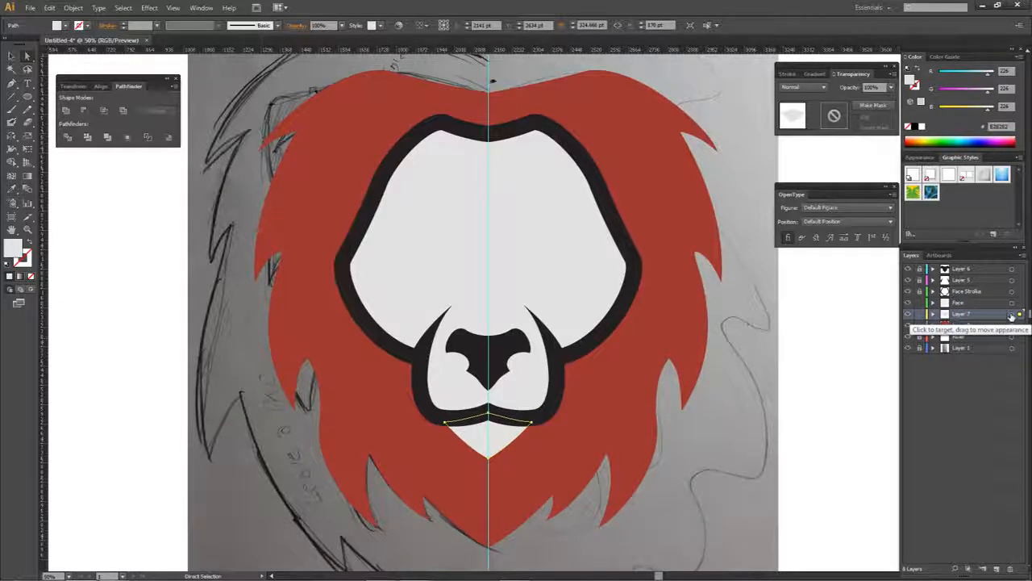
{"action": "left_click", "coordinate": [1011, 315]}
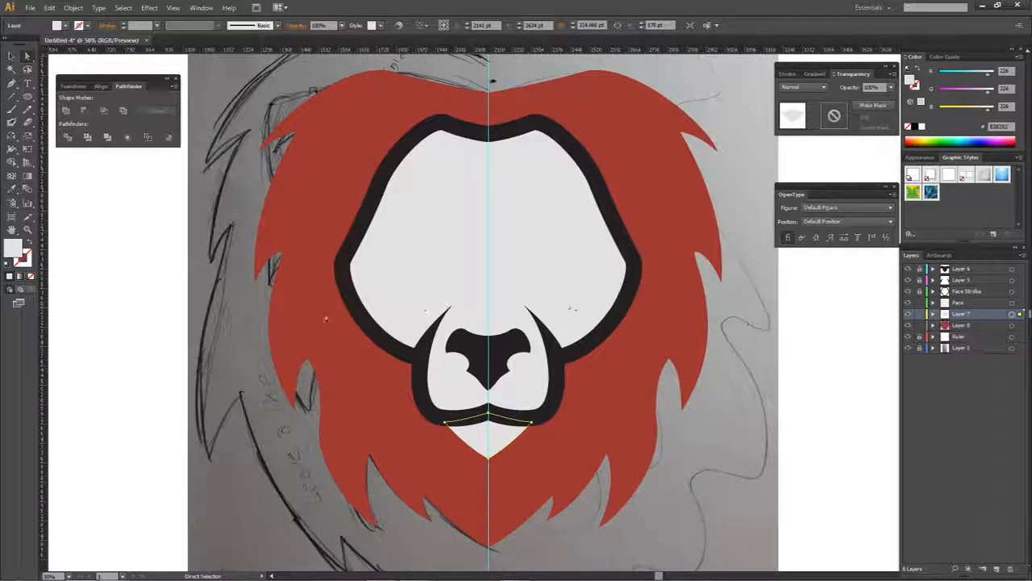
{"action": "left_click", "coordinate": [31, 276]}
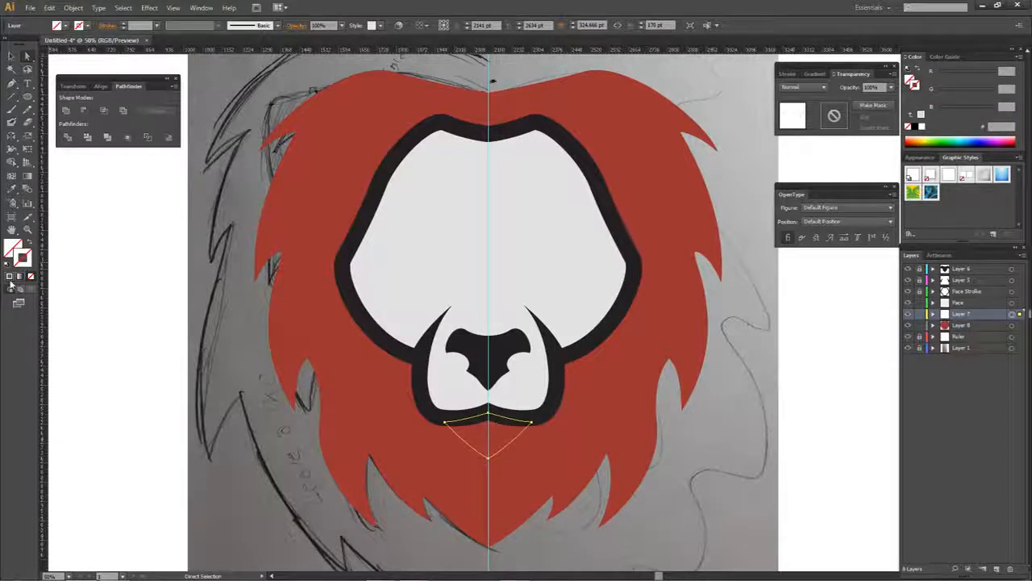
{"action": "left_click", "coordinate": [10, 277]}
{"action": "double_click", "coordinate": [24, 260]}
{"action": "type", "text": "231F20"}
{"action": "left_click", "coordinate": [858, 164]}
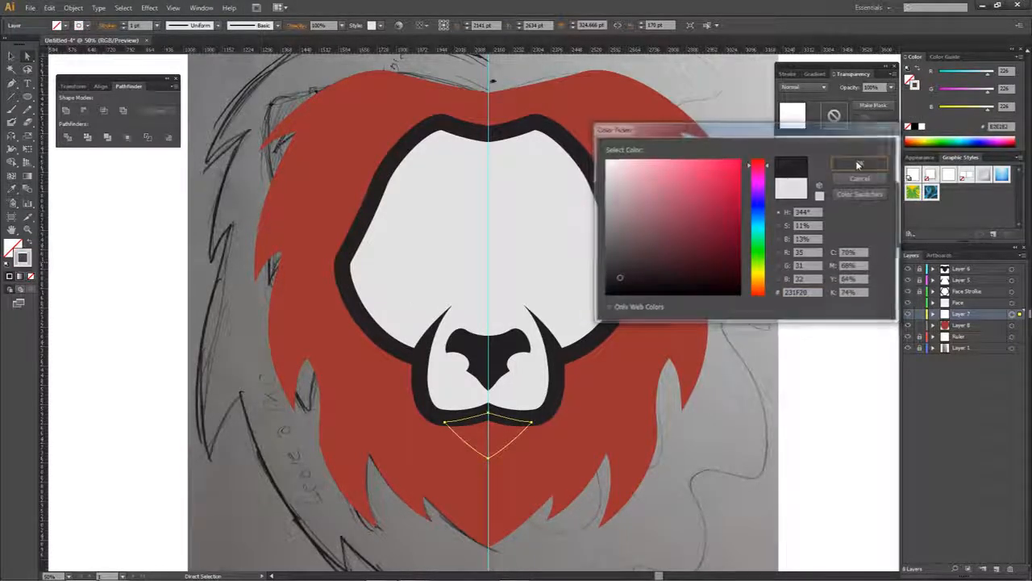
- Align the chin shape's stroke to the inside and thicken it to a bold outline like the one around the face
{"action": "left_click", "coordinate": [794, 74]}
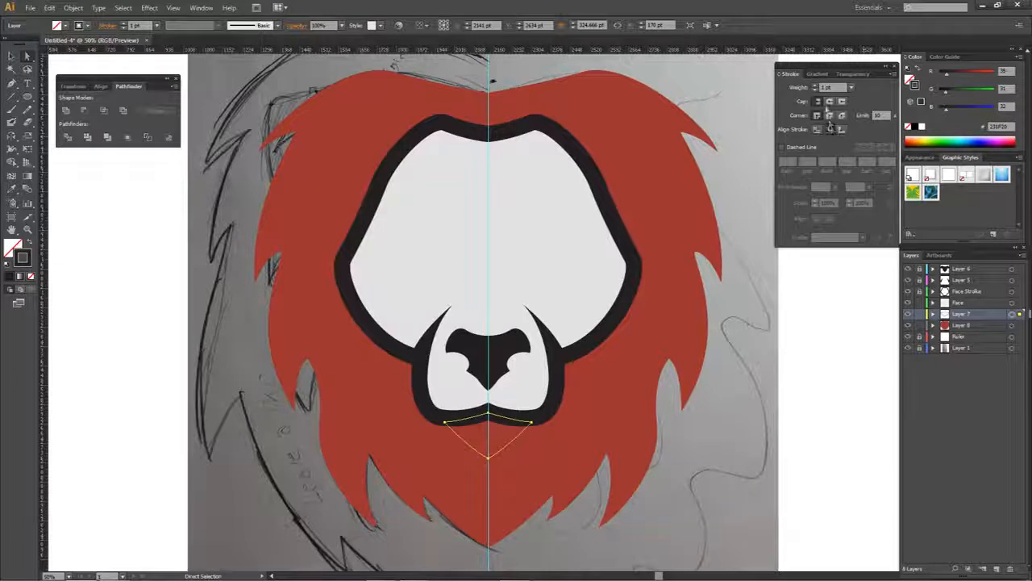
{"action": "left_click", "coordinate": [816, 86]}
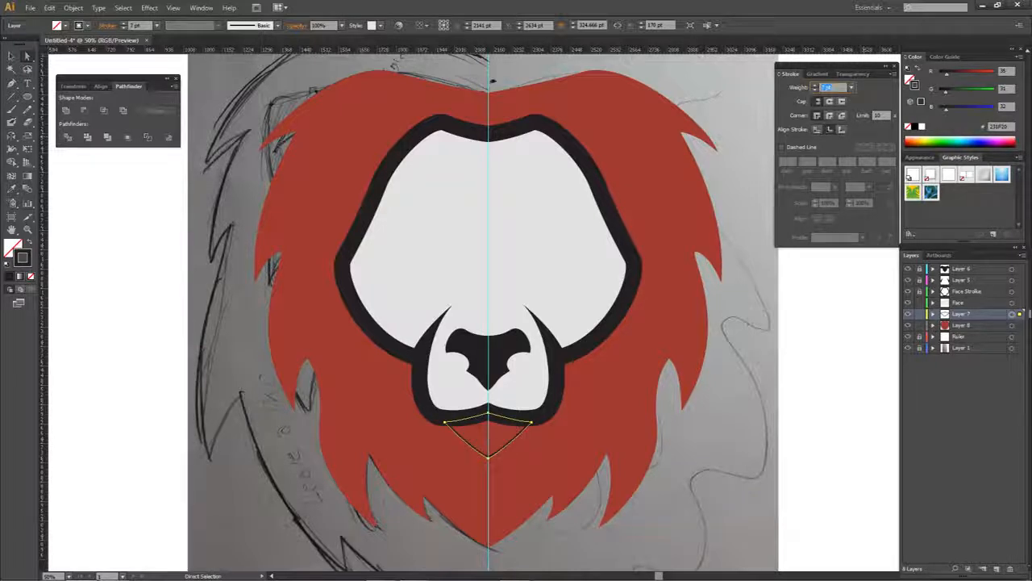
{"action": "type", "text": "60"}
{"action": "key", "text": "Return"}
{"action": "left_click", "coordinate": [813, 90]}
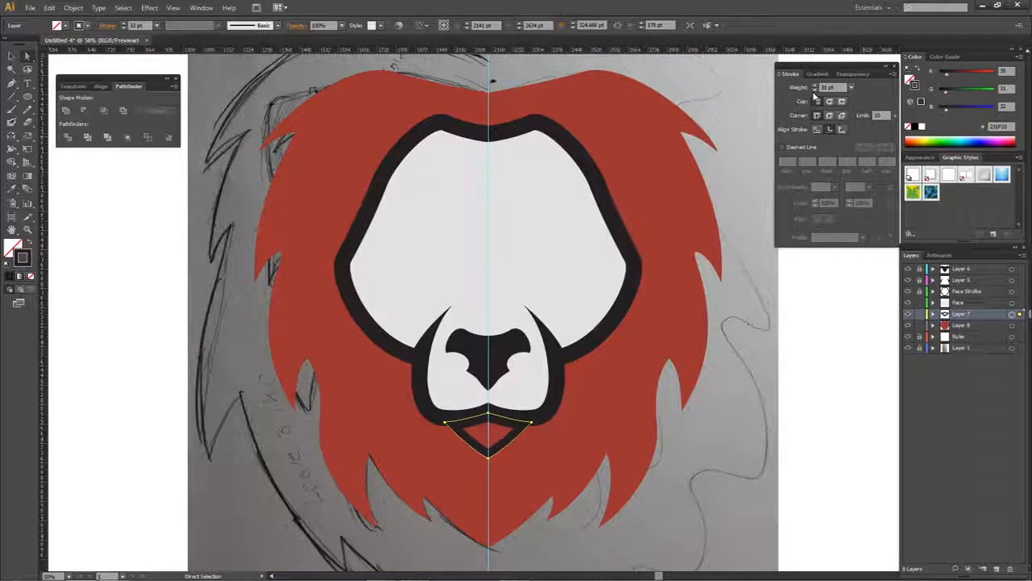
{"action": "left_click", "coordinate": [746, 211]}
{"action": "left_click_drag", "start_coordinate": [666, 344], "coordinate": [705, 337]}
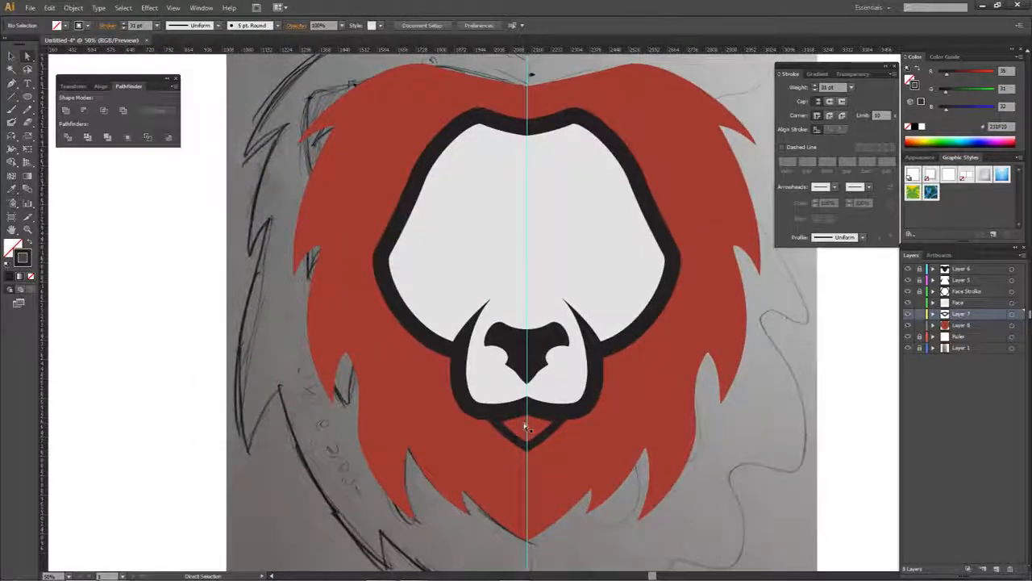
- Lock Layer 7 and draw a four-point shape with the Pen tool behind the chin outline on a new layer above Layer 8
{"action": "left_click", "coordinate": [972, 325]}
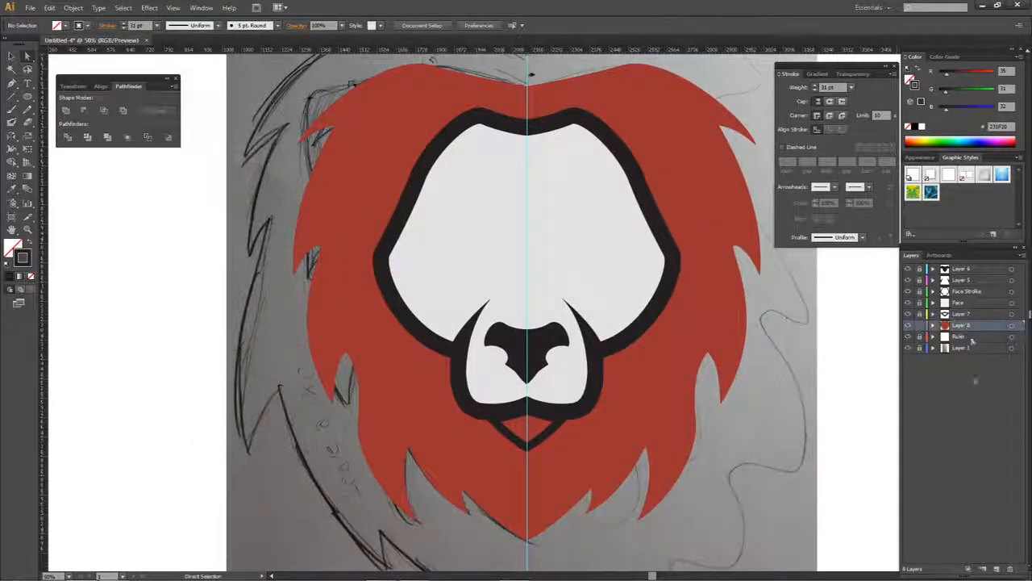
{"action": "left_click", "coordinate": [997, 570]}
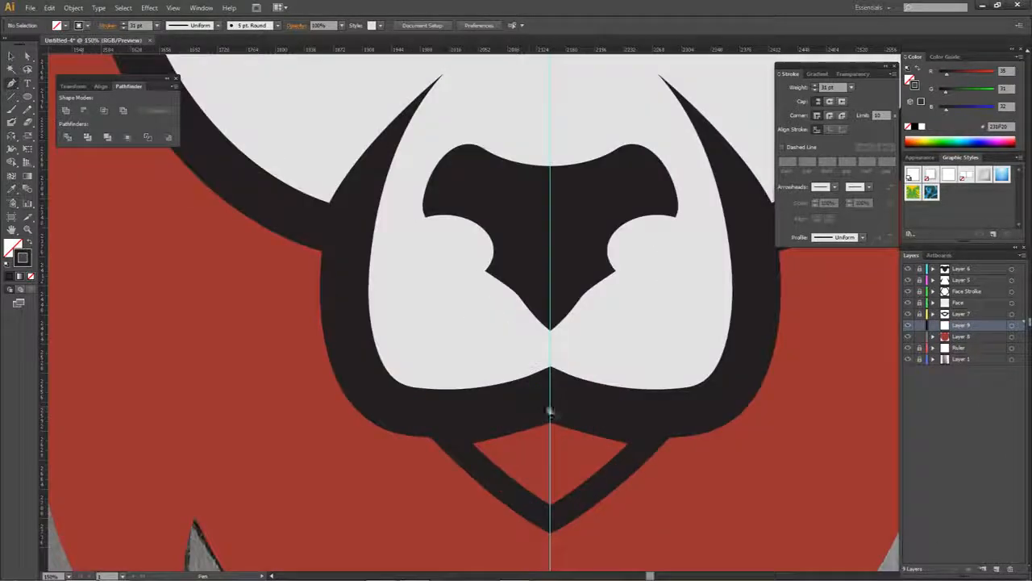
{"action": "scroll", "coordinate": [517, 407], "scroll_direction": "up", "scroll_amount": 3}
{"action": "key", "text": "p"}
{"action": "left_click", "coordinate": [457, 440]}
{"action": "left_click", "coordinate": [546, 513]}
{"action": "left_click", "coordinate": [662, 430]}
{"action": "left_click", "coordinate": [546, 399]}
- Fill the new chin shape with the light grey sampled from the muzzle and give it no stroke
{"action": "left_click", "coordinate": [21, 277]}
{"action": "left_click", "coordinate": [11, 249]}
{"action": "left_click", "coordinate": [10, 277]}
{"action": "left_click", "coordinate": [27, 261]}
{"action": "left_click", "coordinate": [30, 277]}
{"action": "left_click", "coordinate": [12, 250]}
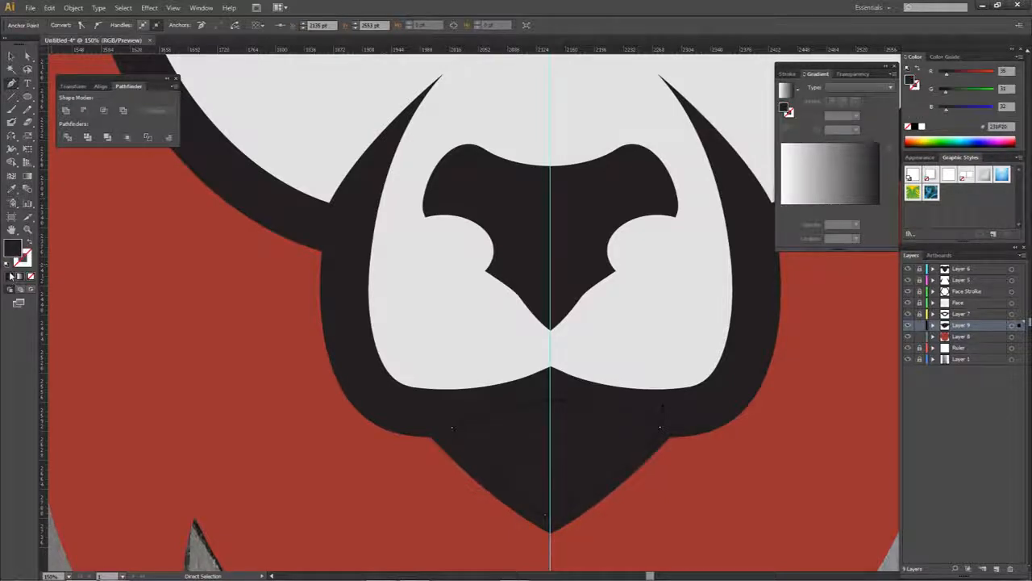
{"action": "key", "text": "i"}
{"action": "left_click", "coordinate": [419, 304]}
- Lock the new chin fill layer and make Layer 8 active with nothing selected
{"action": "key", "text": "a"}
{"action": "left_click", "coordinate": [622, 341]}
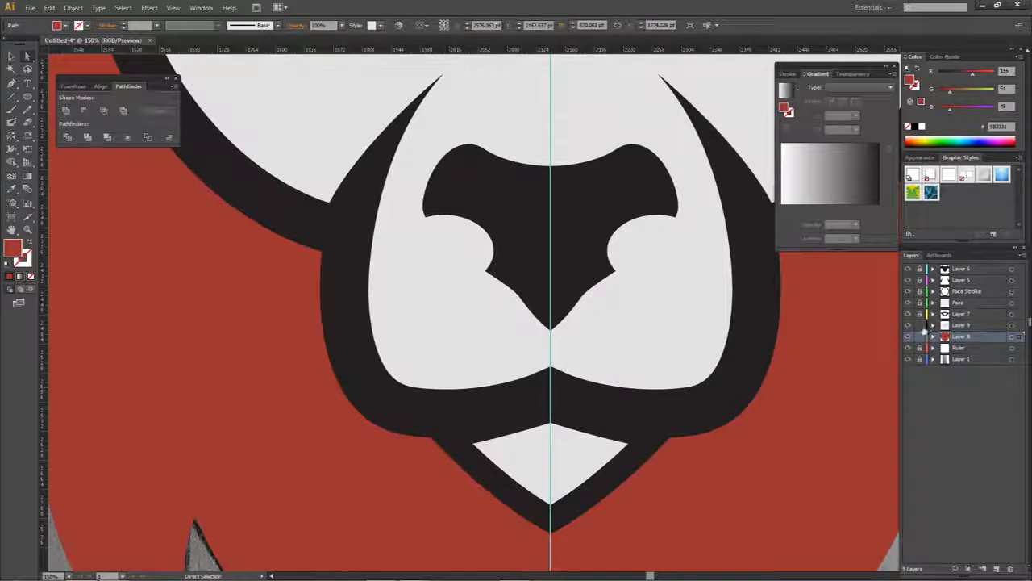
{"action": "scroll", "coordinate": [723, 371], "scroll_direction": "down", "scroll_amount": 5}
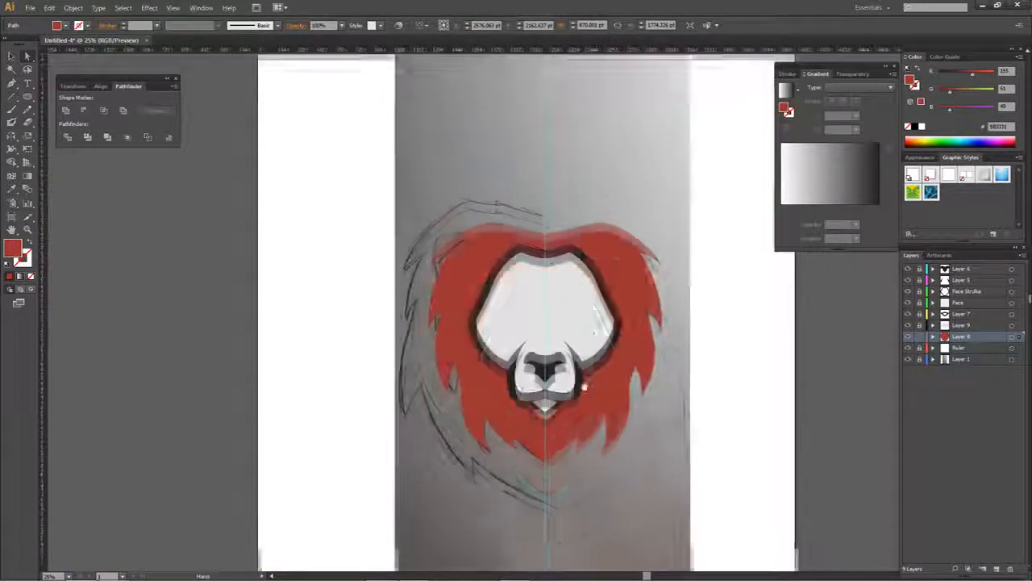
{"action": "scroll", "coordinate": [586, 325], "scroll_direction": "up", "scroll_amount": 2}
{"action": "scroll", "coordinate": [573, 314], "scroll_direction": "down", "scroll_amount": 2}
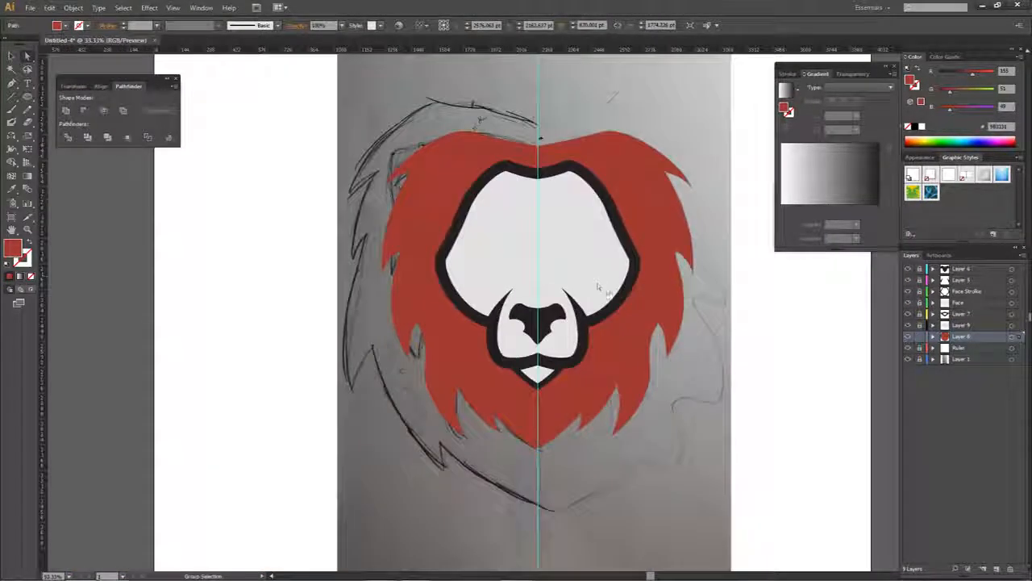
{"action": "scroll", "coordinate": [565, 305], "scroll_direction": "up", "scroll_amount": 1}
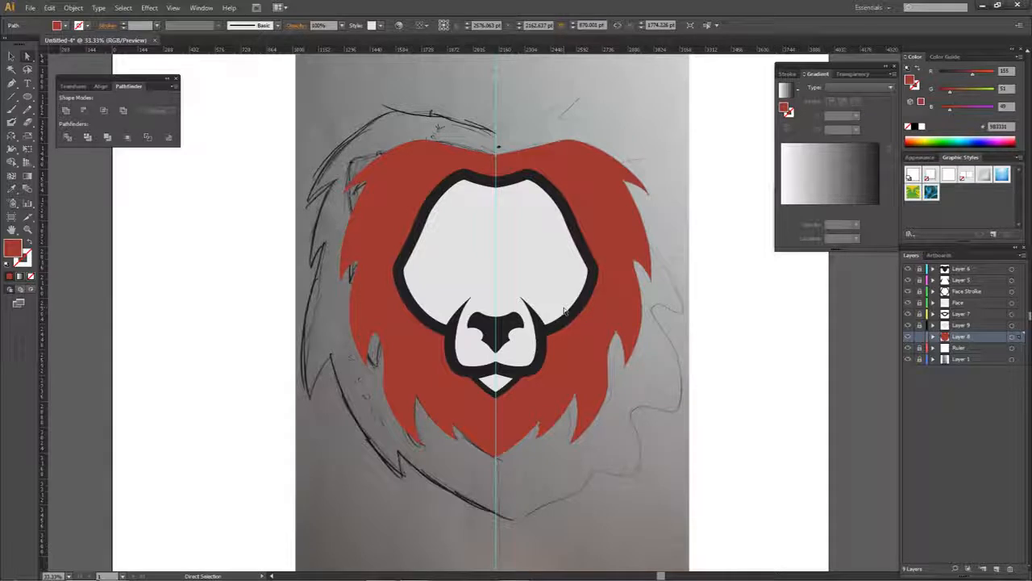
{"action": "left_click", "coordinate": [618, 149]}
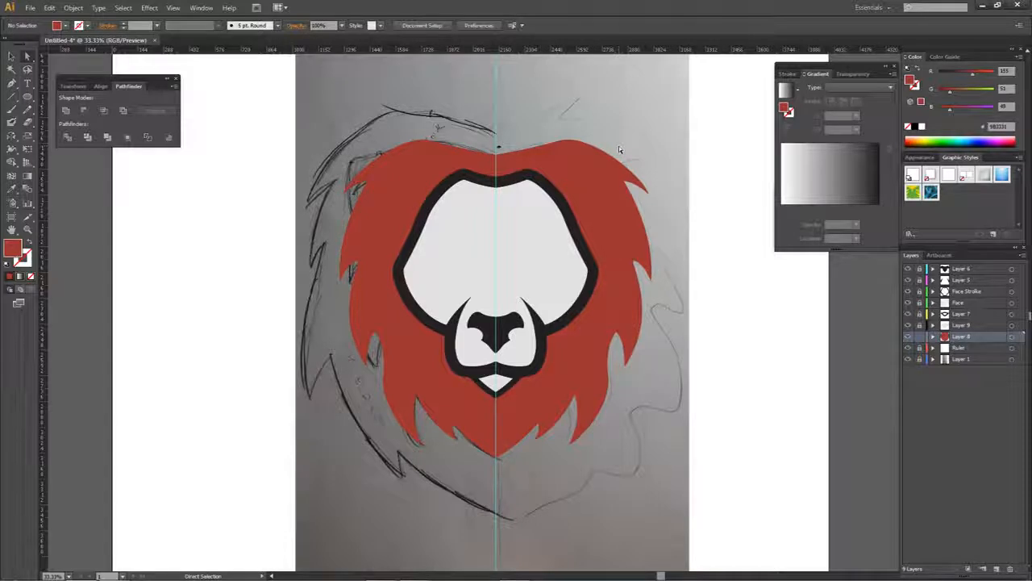
- Duplicate Layer 8 beneath the original and give the copied inner mane a red stroke with no fill
{"action": "left_click_drag", "start_coordinate": [452, 145], "coordinate": [492, 162]}
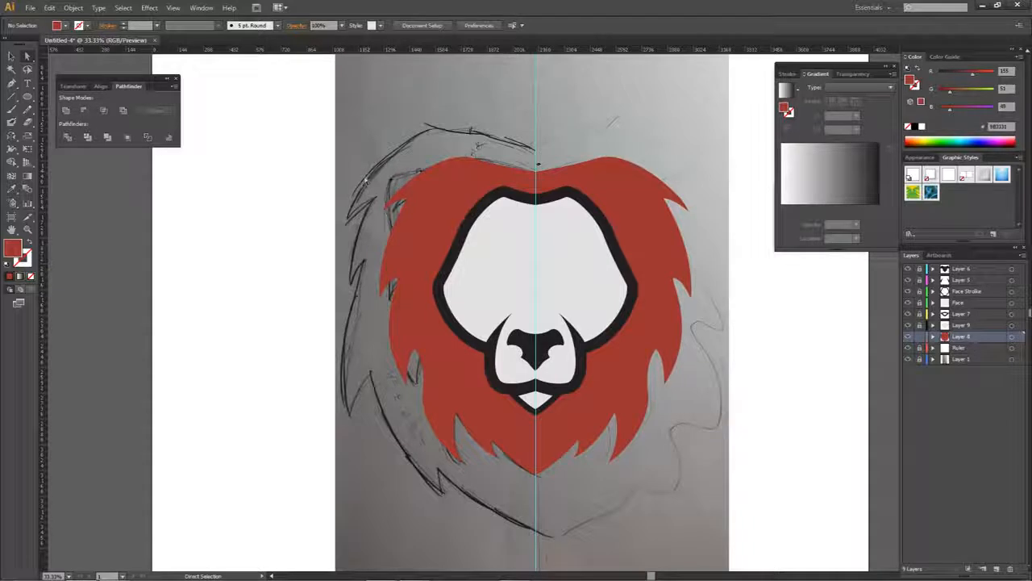
{"action": "left_click", "coordinate": [963, 338], "text": "alt"}
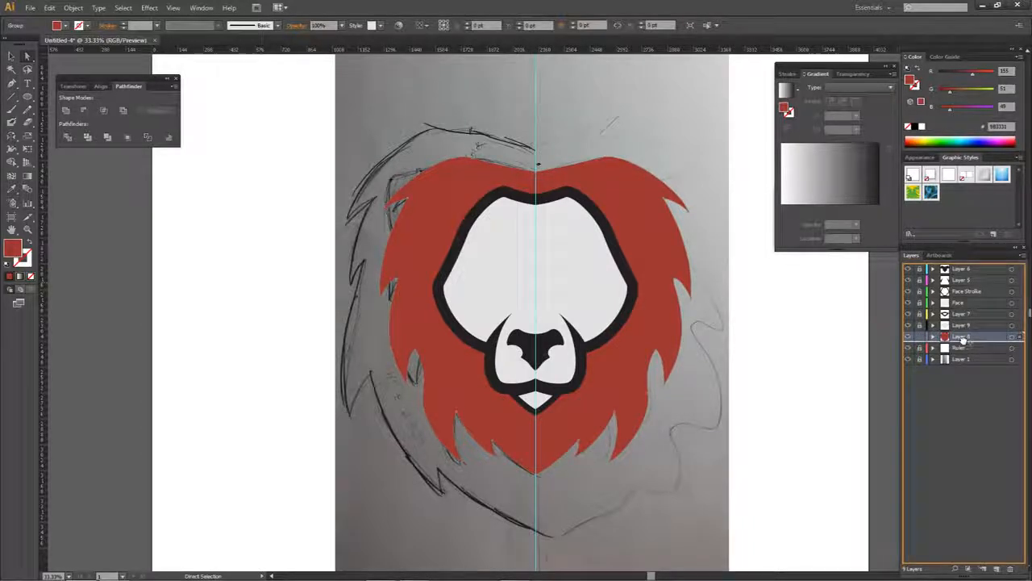
{"action": "left_click_drag", "start_coordinate": [963, 339], "coordinate": [965, 346]}
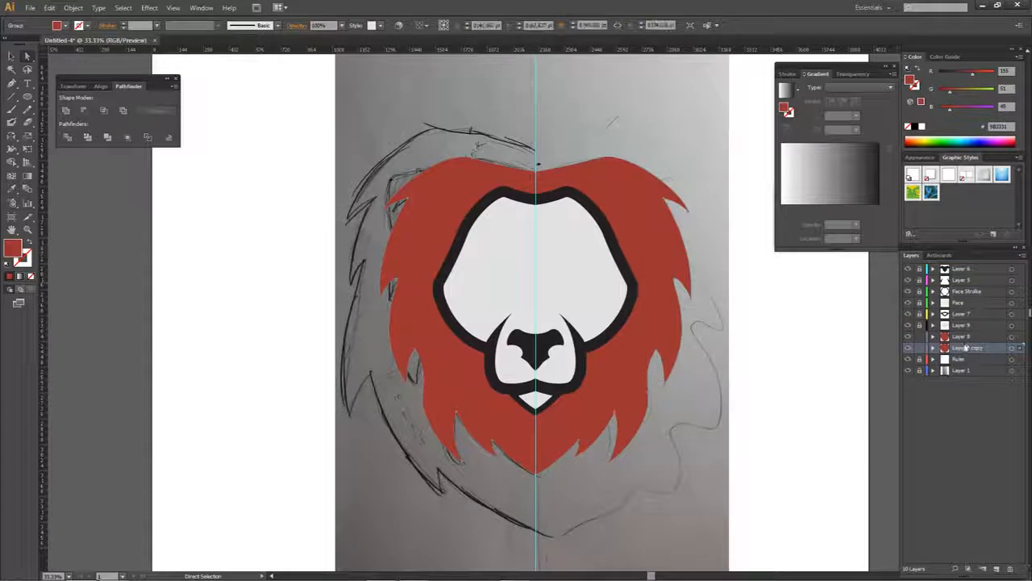
{"action": "left_click", "coordinate": [1011, 348]}
{"action": "left_click", "coordinate": [31, 277]}
{"action": "left_click", "coordinate": [10, 276]}
{"action": "key", "text": "x"}
{"action": "left_click", "coordinate": [10, 276]}
{"action": "key", "text": "x"}
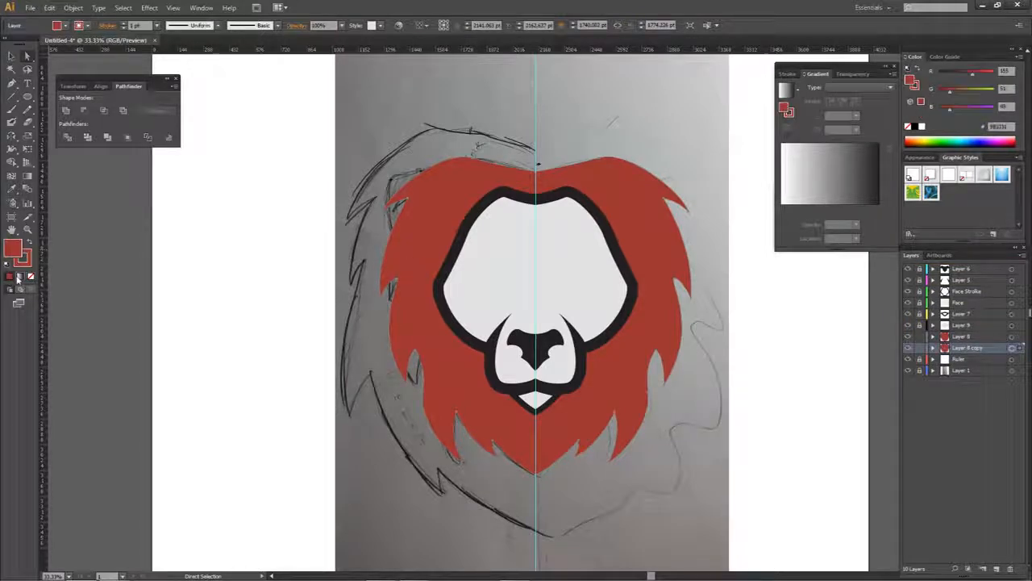
{"action": "left_click", "coordinate": [32, 277]}
{"action": "left_click", "coordinate": [27, 259]}
- Set the copied mane's stroke to 60 pt, aligned to the outside, and color it 231F20
{"action": "left_click", "coordinate": [788, 74]}
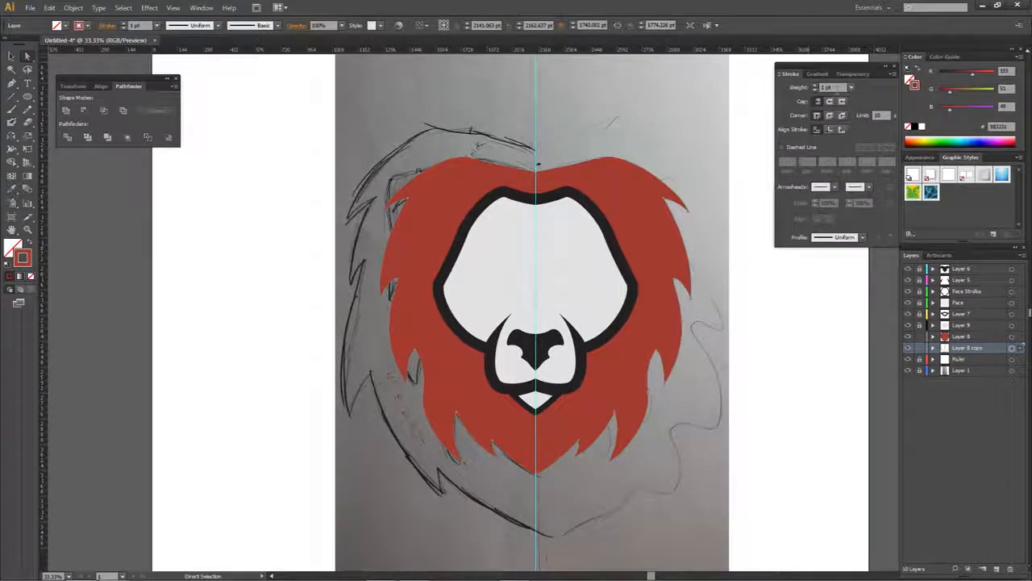
{"action": "left_click", "coordinate": [814, 87]}
{"action": "type", "text": "60"}
{"action": "key", "text": "Return"}
{"action": "left_click", "coordinate": [841, 129]}
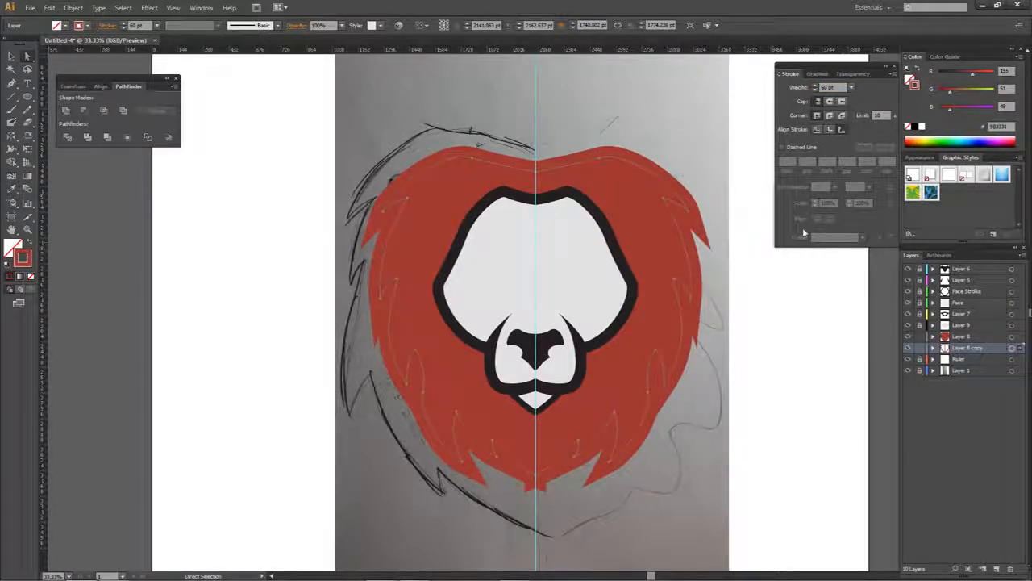
{"action": "double_click", "coordinate": [26, 259]}
{"action": "type", "text": "231F20"}
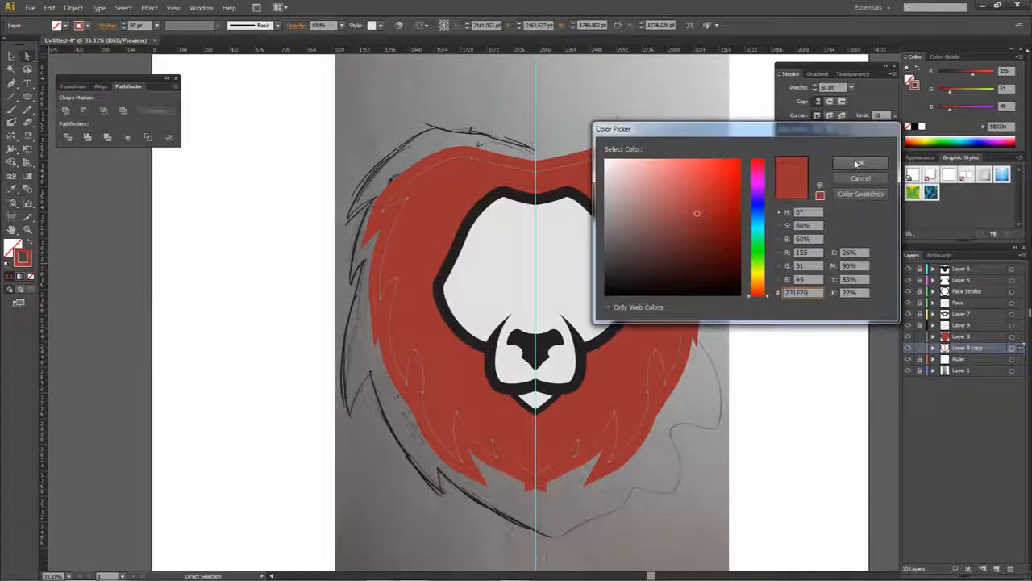
{"action": "left_click", "coordinate": [857, 164]}
{"action": "left_click", "coordinate": [719, 255]}
{"action": "key", "text": "space"}
{"action": "left_click_drag", "start_coordinate": [718, 254], "coordinate": [709, 234]}
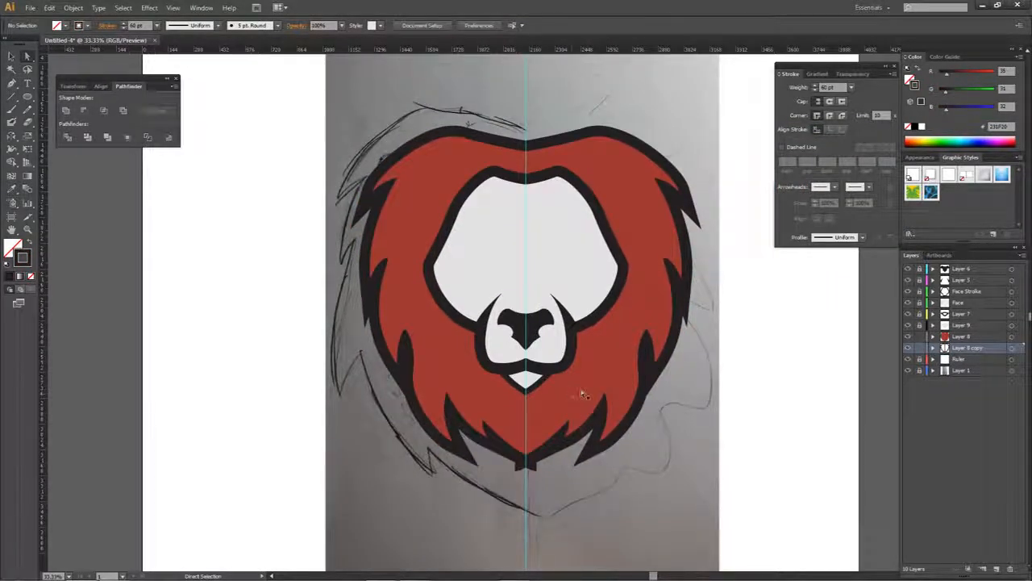
- Replace the Layer 8 copy with a new empty layer directly beneath Layer 8, and lock Layer 8
{"action": "left_click", "coordinate": [909, 348]}
{"action": "left_click", "coordinate": [909, 348]}
{"action": "left_click_drag", "start_coordinate": [955, 349], "coordinate": [1010, 568]}
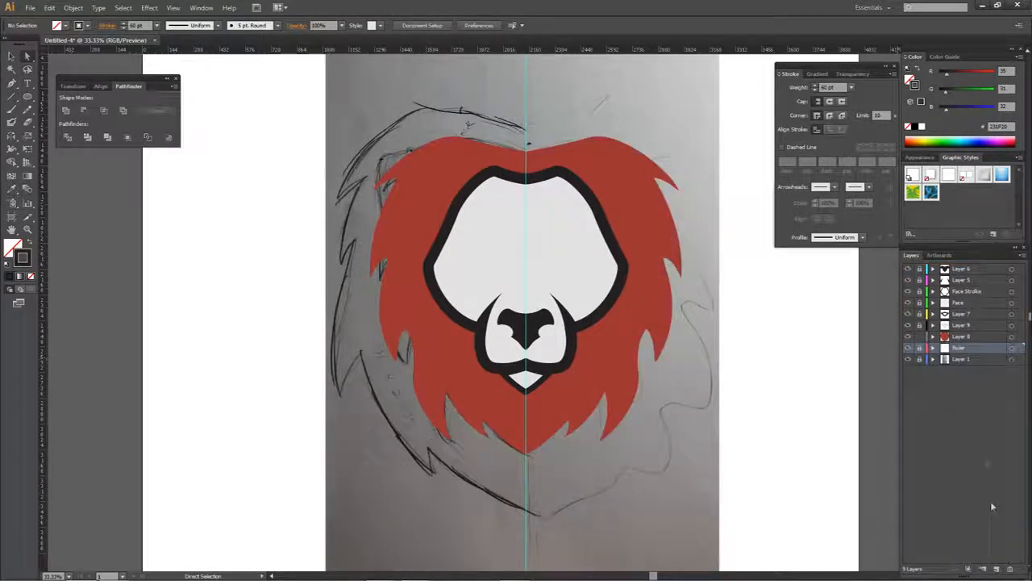
{"action": "left_click", "coordinate": [954, 337]}
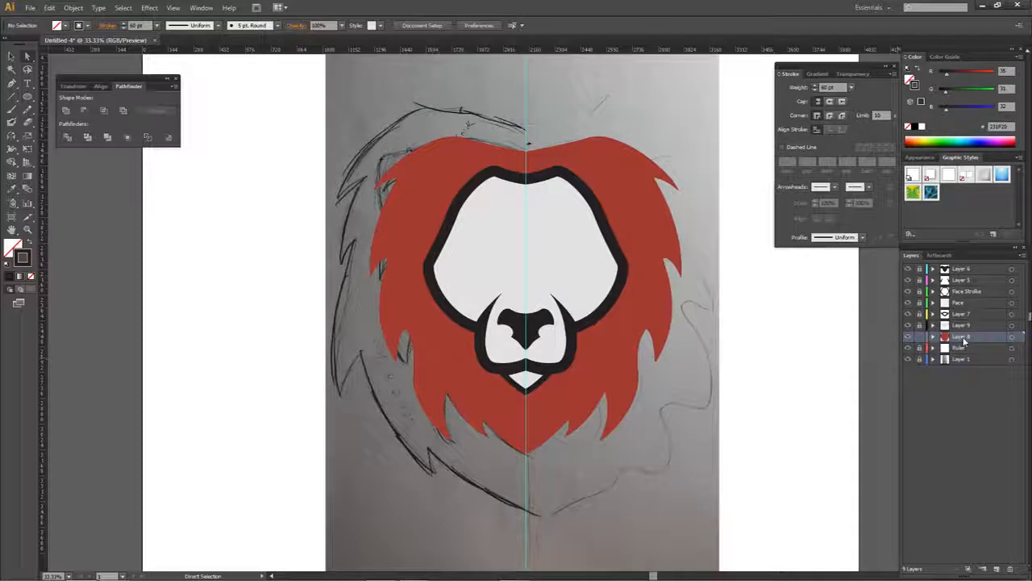
{"action": "left_click", "coordinate": [976, 348]}
{"action": "left_click", "coordinate": [996, 569]}
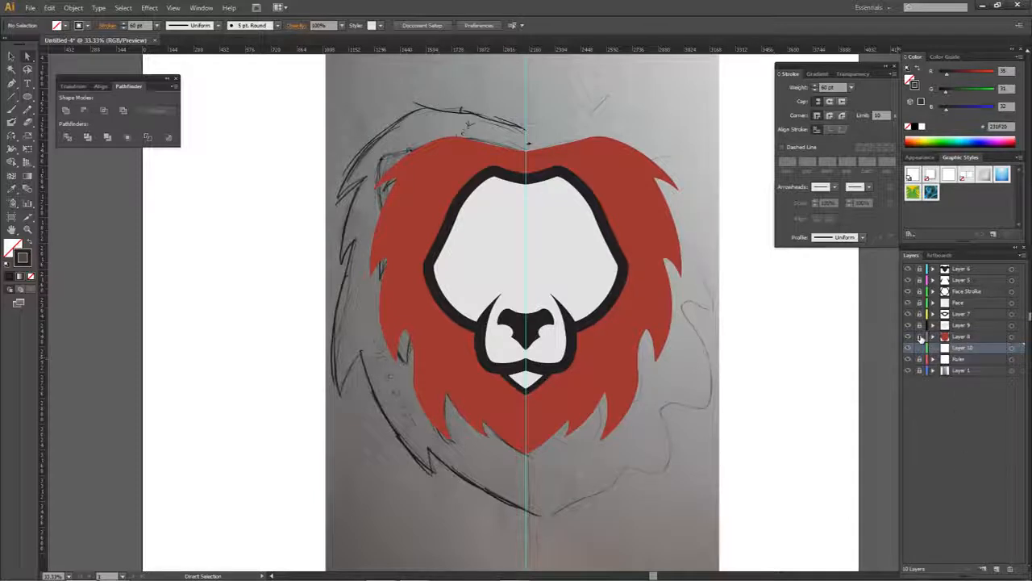
- Trace the sketched outer mane with the Pen tool, without fill or stroke, from the top centre guide down through the upper-left spikes
{"action": "key", "text": "p"}
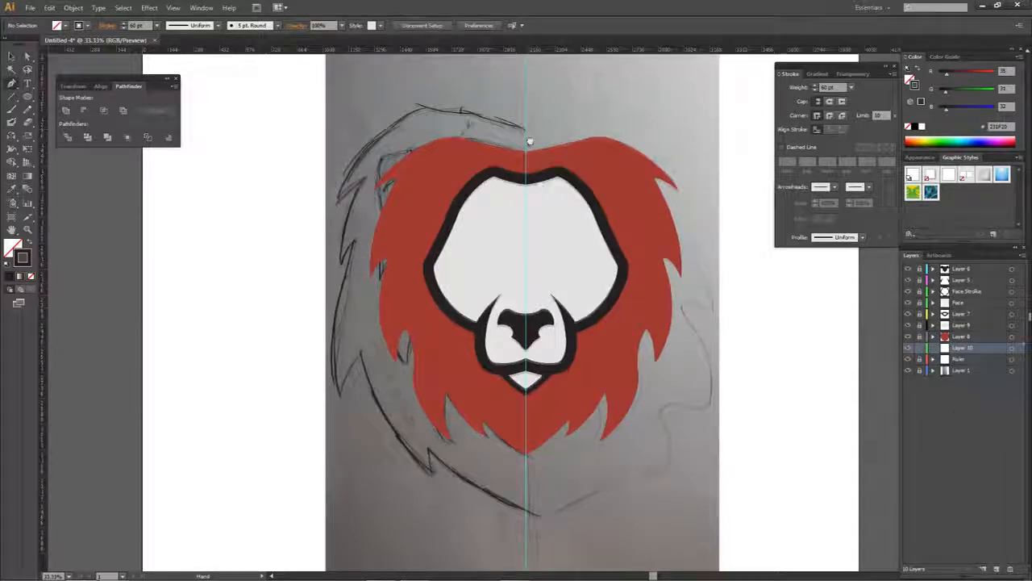
{"action": "left_click_drag", "start_coordinate": [526, 128], "coordinate": [545, 203]}
{"action": "left_click", "coordinate": [545, 204]}
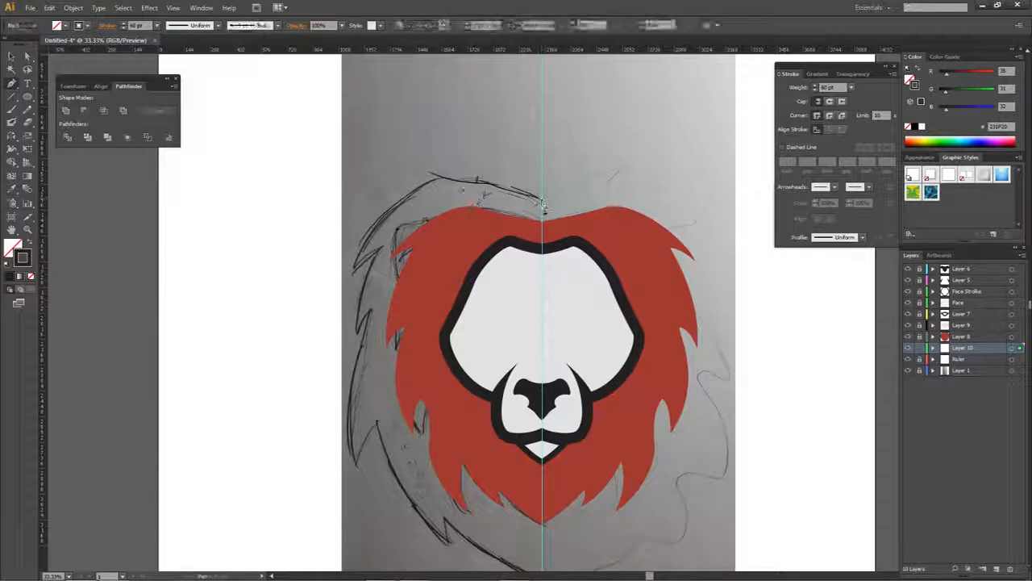
{"action": "left_click_drag", "start_coordinate": [475, 183], "coordinate": [453, 175]}
{"action": "left_click_drag", "start_coordinate": [355, 268], "coordinate": [333, 357]}
{"action": "left_click", "coordinate": [31, 276]}
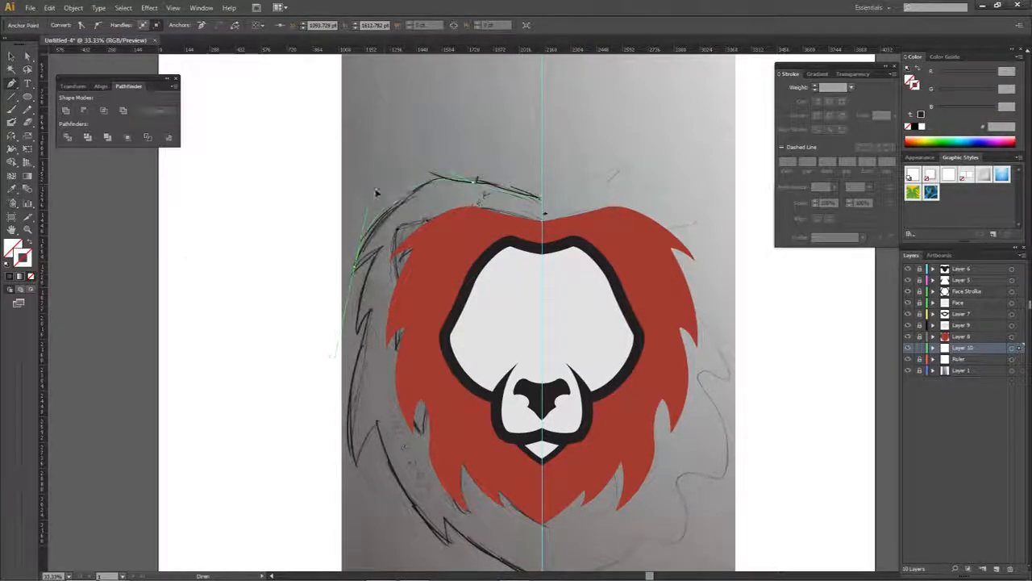
{"action": "left_click", "coordinate": [356, 270]}
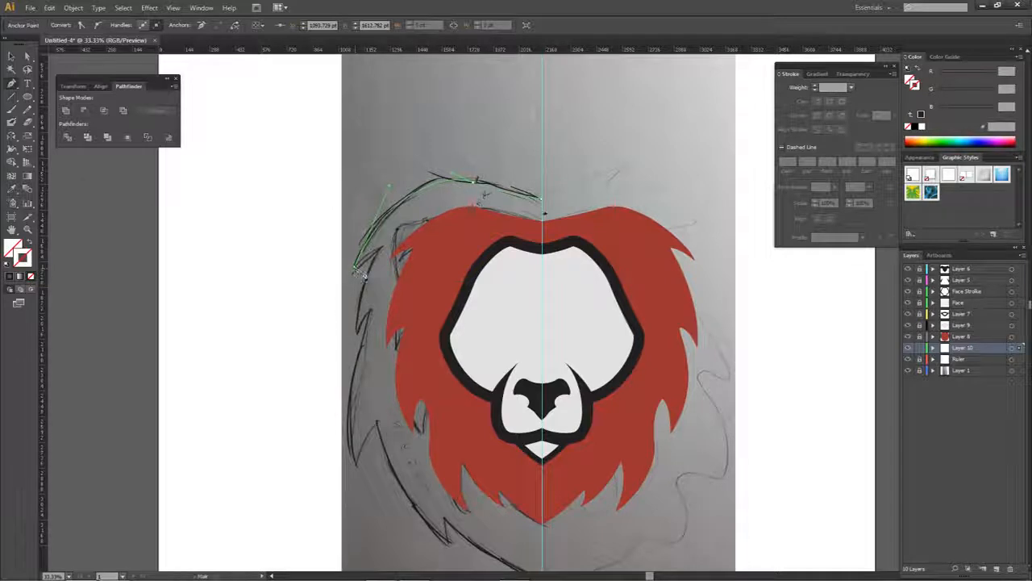
{"action": "left_click_drag", "start_coordinate": [375, 257], "coordinate": [382, 258]}
{"action": "left_click", "coordinate": [374, 257]}
{"action": "left_click", "coordinate": [370, 313]}
- Continue the outer mane path around the lower-left spikes to the bottom point on the centre guide
{"action": "left_click_drag", "start_coordinate": [354, 466], "coordinate": [385, 355]}
{"action": "left_click", "coordinate": [355, 465]}
{"action": "left_click", "coordinate": [375, 423]}
{"action": "left_click", "coordinate": [466, 399]}
{"action": "left_click", "coordinate": [568, 461]}
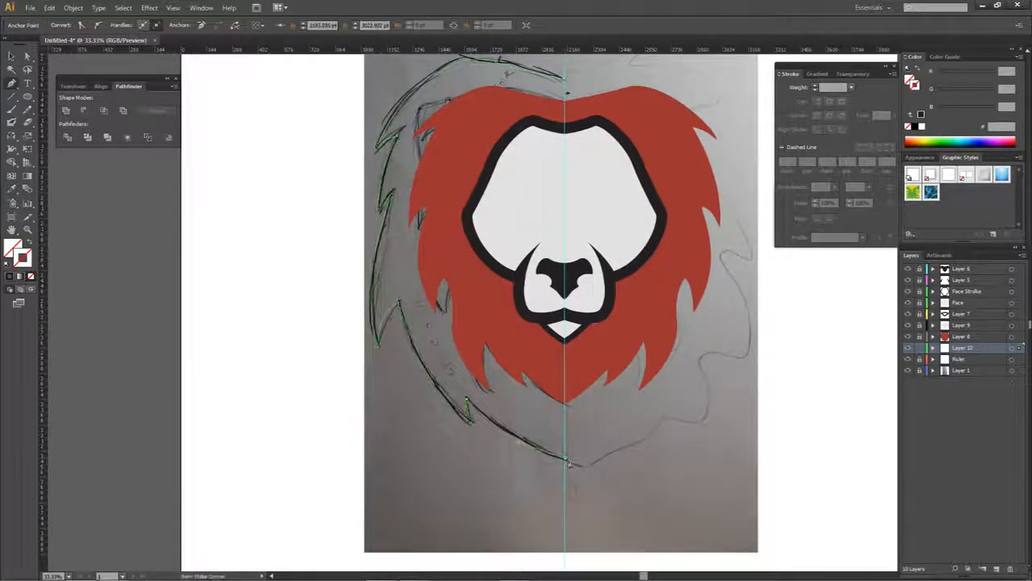
- Align the bottom anchor of the outer mane half precisely with the centre guide
{"action": "scroll", "coordinate": [563, 350], "scroll_direction": "up", "scroll_amount": 5}
{"action": "key", "text": "a"}
{"action": "left_click", "coordinate": [563, 350]}
{"action": "scroll", "coordinate": [563, 350], "scroll_direction": "up", "scroll_amount": 3}
{"action": "left_click", "coordinate": [565, 353]}
{"action": "scroll", "coordinate": [564, 355], "scroll_direction": "down", "scroll_amount": 8}
{"action": "scroll", "coordinate": [590, 456], "scroll_direction": "up", "scroll_amount": 7}
{"action": "left_click", "coordinate": [593, 453]}
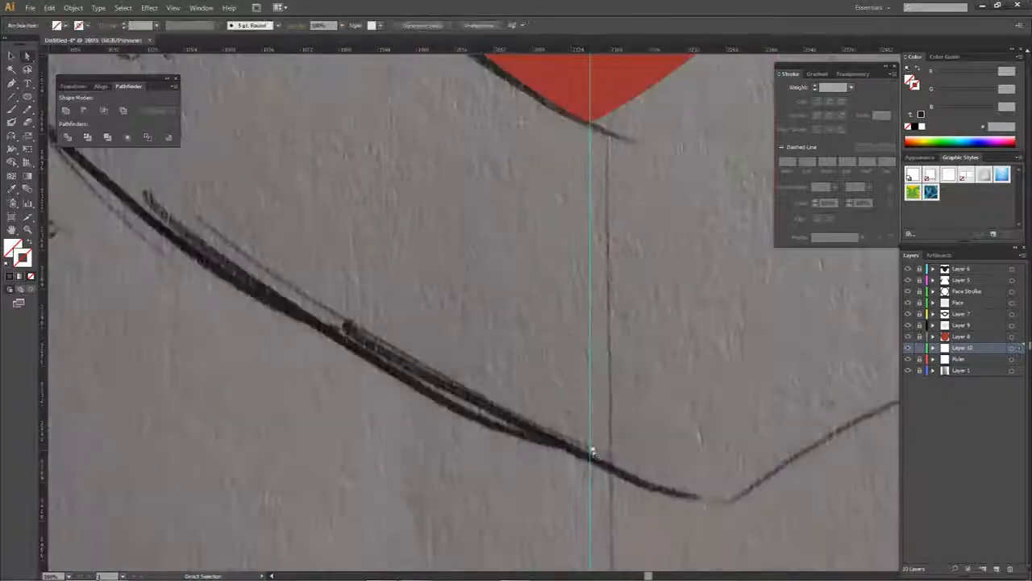
{"action": "left_click", "coordinate": [593, 453]}
{"action": "scroll", "coordinate": [593, 453], "scroll_direction": "down", "scroll_amount": 5}
{"action": "left_click_drag", "start_coordinate": [593, 453], "coordinate": [576, 481]}
- Fill the outer mane half with the dark outline color 231F20 and reflect a duplicate of it for the right side
{"action": "key", "text": "i"}
{"action": "left_click", "coordinate": [532, 292]}
{"action": "left_click_drag", "start_coordinate": [457, 338], "coordinate": [631, 339]}
{"action": "right_click", "coordinate": [633, 339]}
{"action": "left_click", "coordinate": [779, 441]}
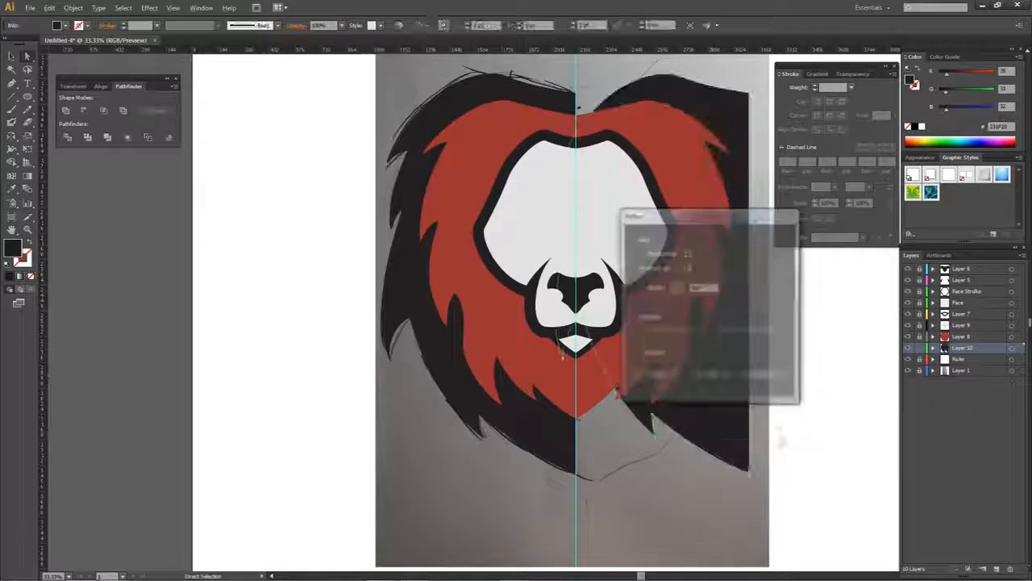
{"action": "left_click", "coordinate": [712, 374]}
- Hide the Ruler layer, snap the mirrored mane half to the bottom centre point, and unite both halves
{"action": "left_click", "coordinate": [908, 358]}
{"action": "scroll", "coordinate": [587, 507], "scroll_direction": "up", "scroll_amount": 3}
{"action": "left_click_drag", "start_coordinate": [495, 399], "coordinate": [553, 400]}
{"action": "left_click", "coordinate": [529, 374], "text": "shift"}
{"action": "left_click", "coordinate": [66, 110]}
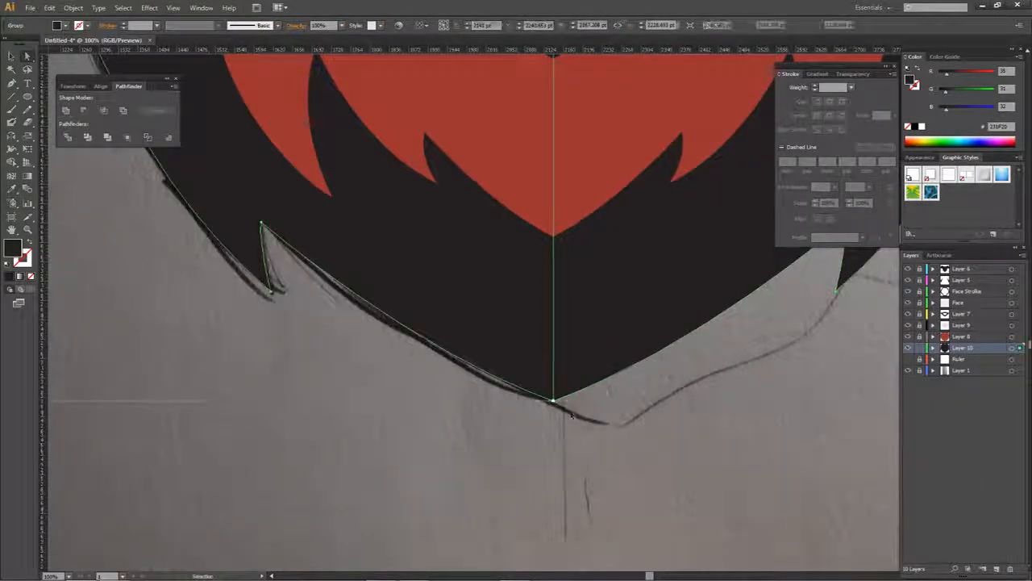
- Close the thin gap at the mane's top centre by moving the right anchor onto the left one, and unite the halves again
{"action": "scroll", "coordinate": [572, 414], "scroll_direction": "up", "scroll_amount": 6}
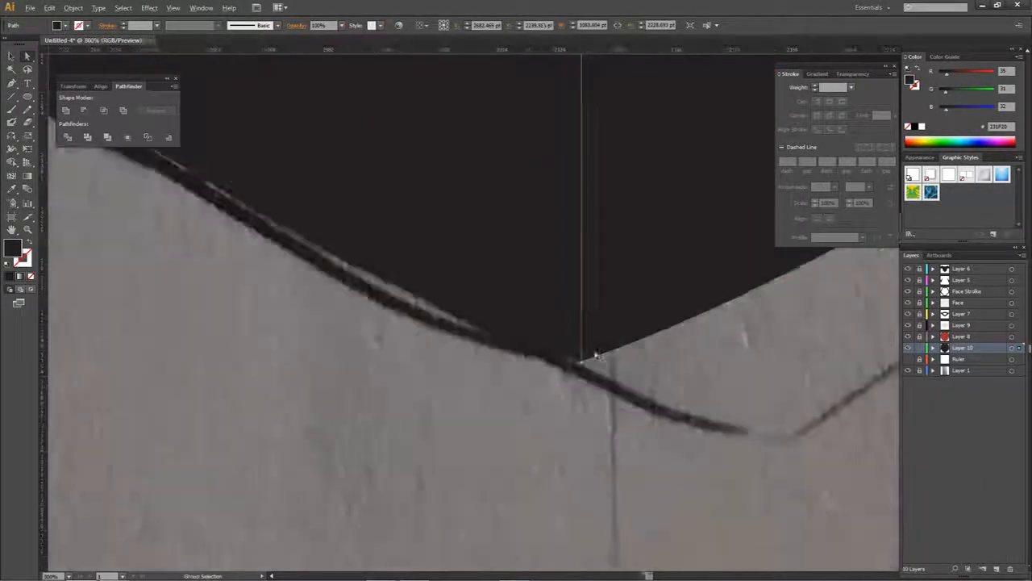
{"action": "scroll", "coordinate": [596, 355], "scroll_direction": "up", "scroll_amount": 4}
{"action": "left_click", "coordinate": [521, 326]}
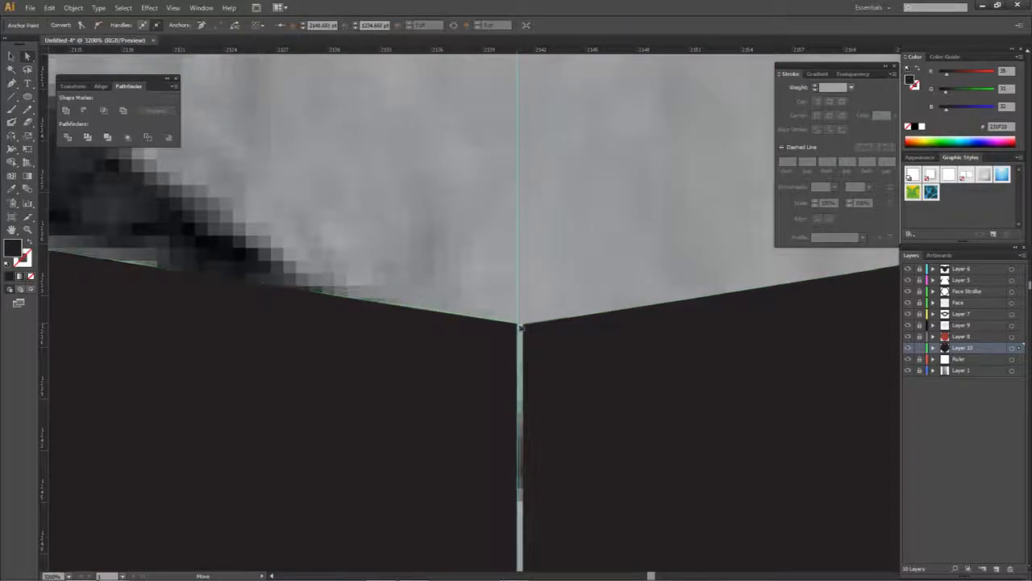
{"action": "left_click_drag", "start_coordinate": [524, 326], "coordinate": [518, 325]}
{"action": "left_click", "coordinate": [66, 111]}
{"action": "left_click", "coordinate": [909, 359]}
{"action": "scroll", "coordinate": [586, 276], "scroll_direction": "down", "scroll_amount": 15}
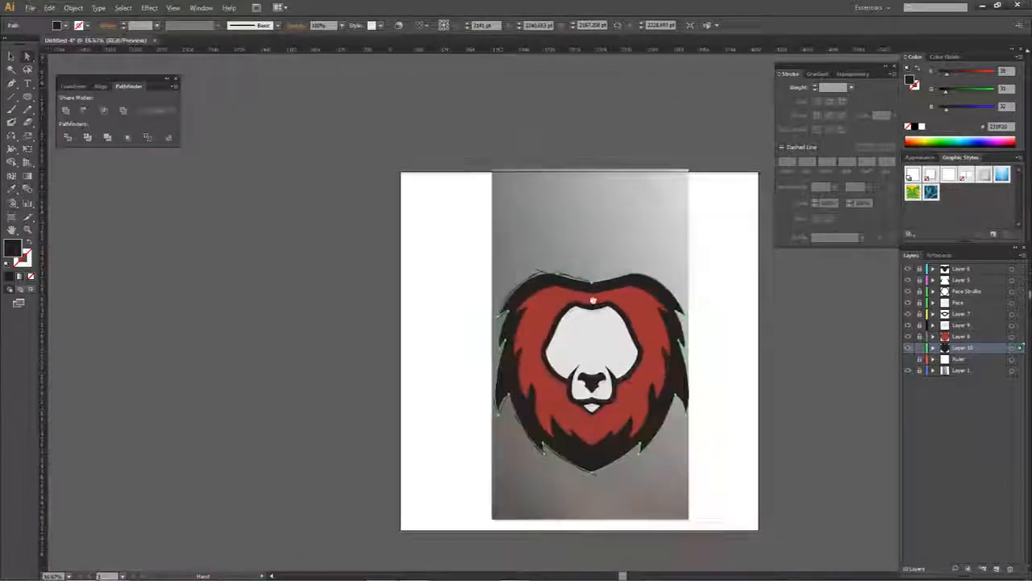
{"action": "left_click_drag", "start_coordinate": [593, 300], "coordinate": [560, 346]}
{"action": "key", "text": "ctrl+shift+a"}
{"action": "scroll", "coordinate": [578, 316], "scroll_direction": "up", "scroll_amount": 2}
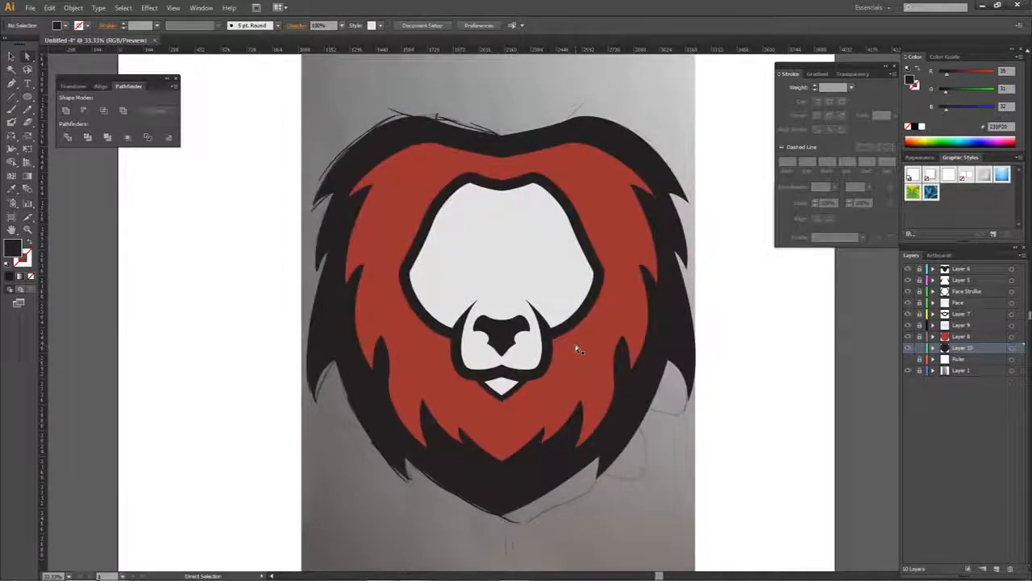
- Add a new layer above Layer 8 for the inner mane details and show the Ruler guide layer again
{"action": "left_click", "coordinate": [927, 337]}
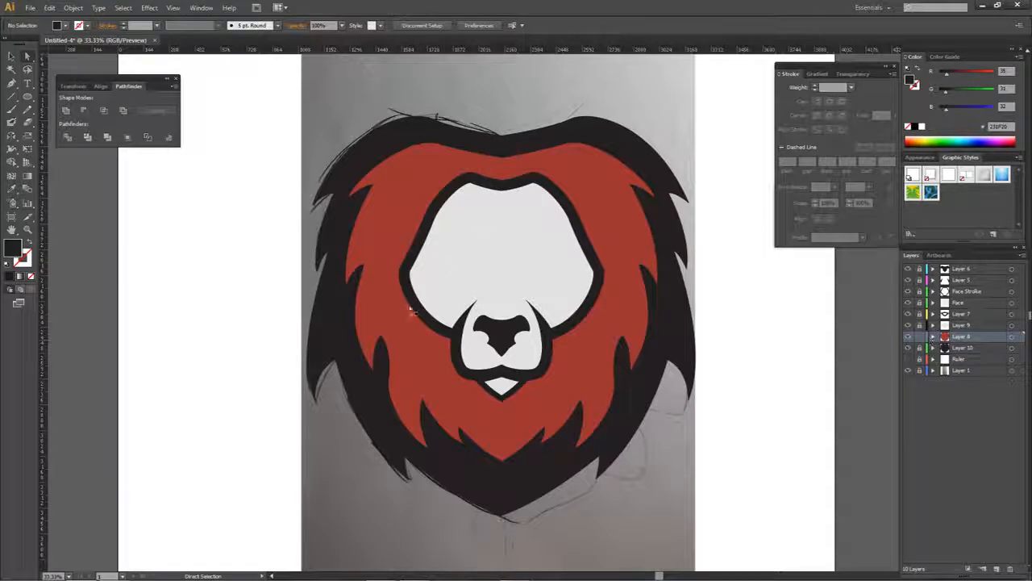
{"action": "left_click", "coordinate": [996, 569]}
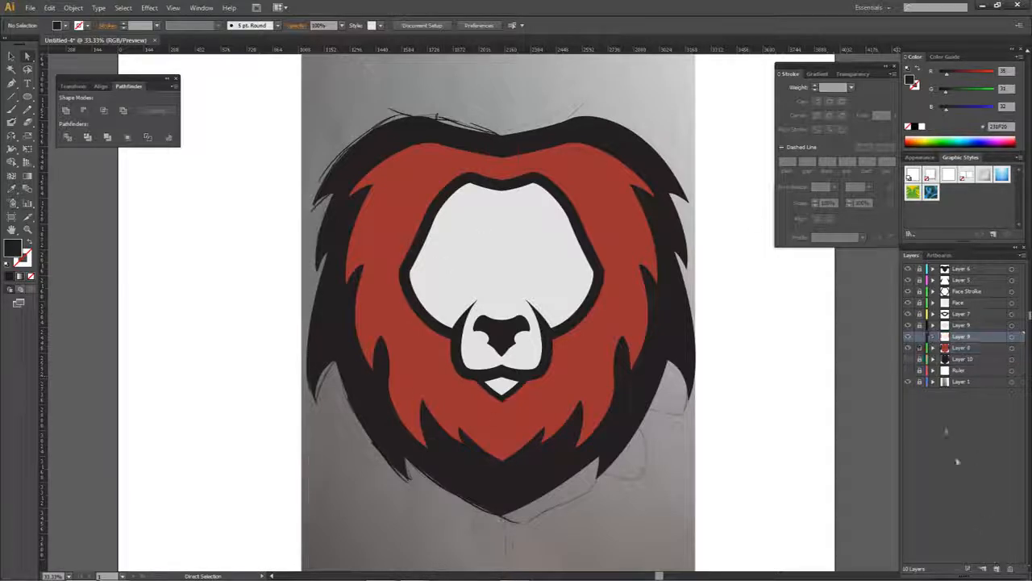
{"action": "left_click", "coordinate": [908, 348]}
{"action": "left_click", "coordinate": [908, 347]}
{"action": "key", "text": "p"}
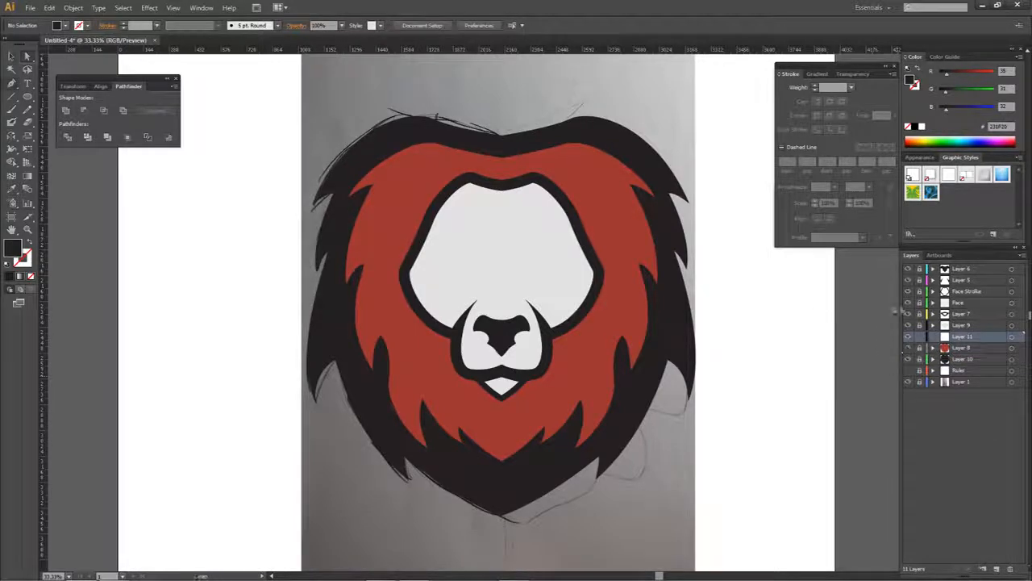
{"action": "left_click", "coordinate": [908, 371]}
- Start a dark shape with the Pen tool on the new layer, curving from the centre guide over the forehead to the upper-left mane
{"action": "scroll", "coordinate": [531, 129], "scroll_direction": "up", "scroll_amount": 4}
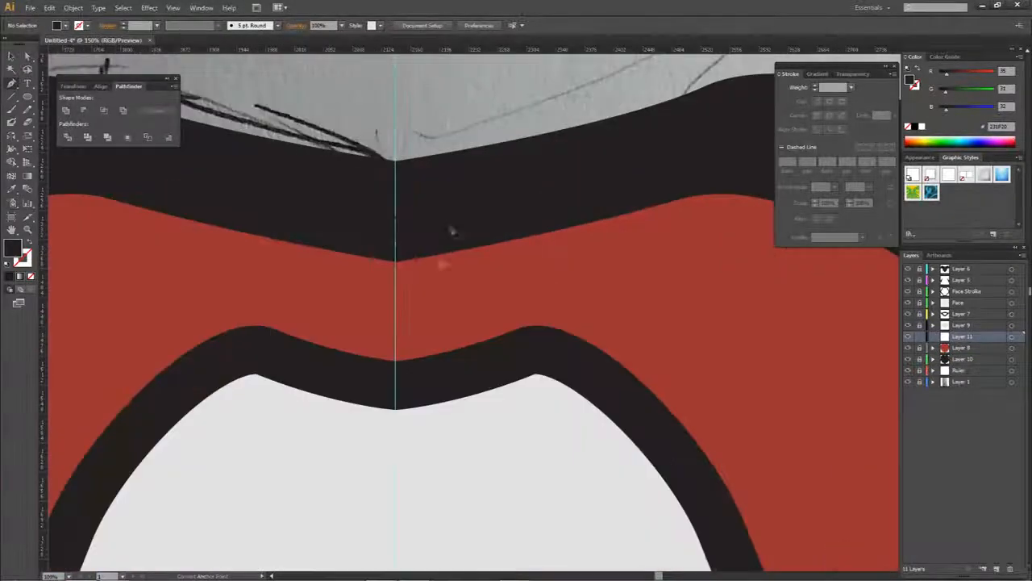
{"action": "left_click_drag", "start_coordinate": [387, 320], "coordinate": [531, 291]}
{"action": "left_click", "coordinate": [540, 300]}
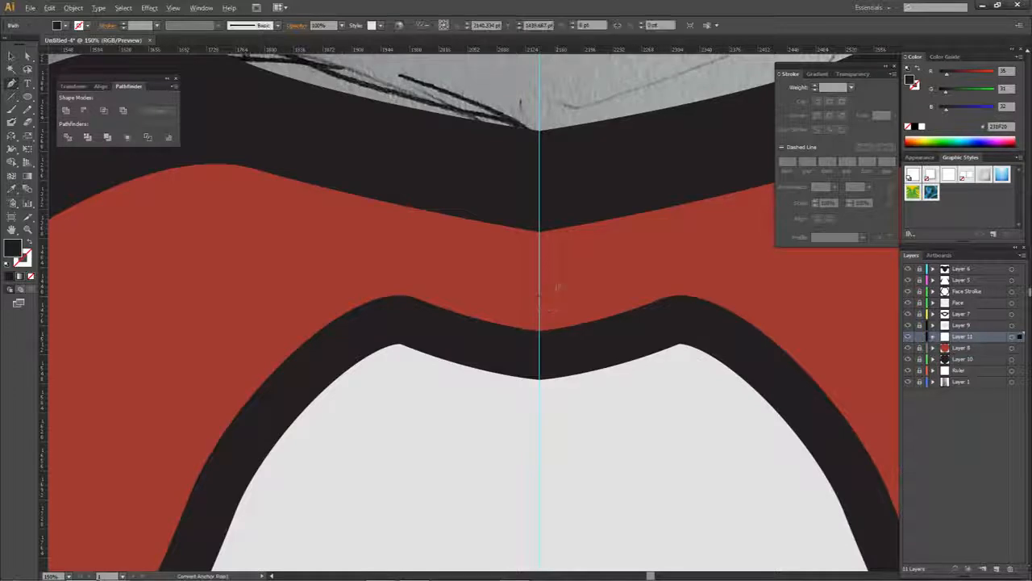
{"action": "scroll", "coordinate": [557, 285], "scroll_direction": "down", "scroll_amount": 3}
{"action": "left_click_drag", "start_coordinate": [472, 306], "coordinate": [478, 272]}
{"action": "left_click_drag", "start_coordinate": [447, 233], "coordinate": [377, 268]}
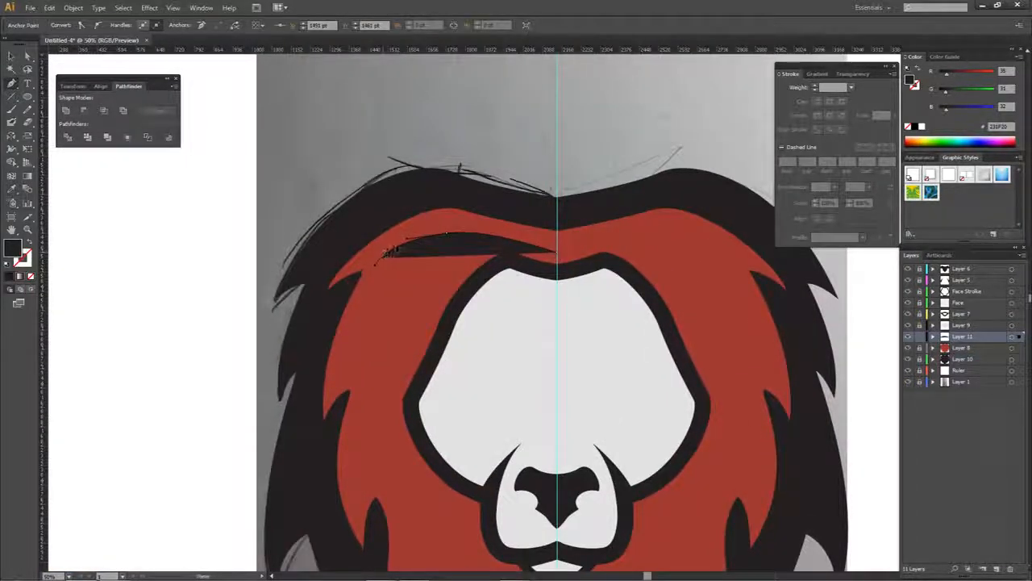
{"action": "left_click_drag", "start_coordinate": [384, 262], "coordinate": [403, 259]}
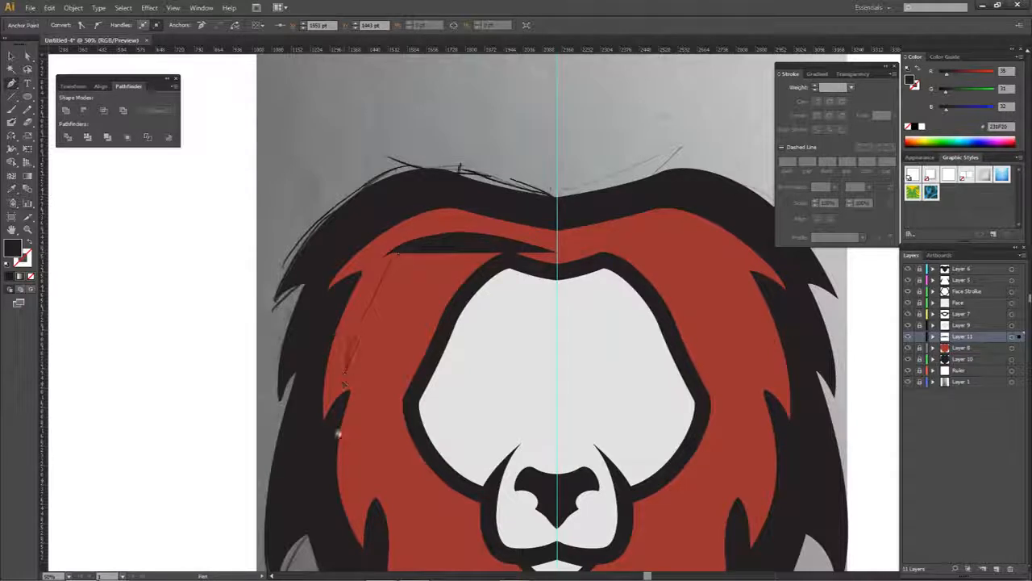
{"action": "left_click", "coordinate": [345, 374]}
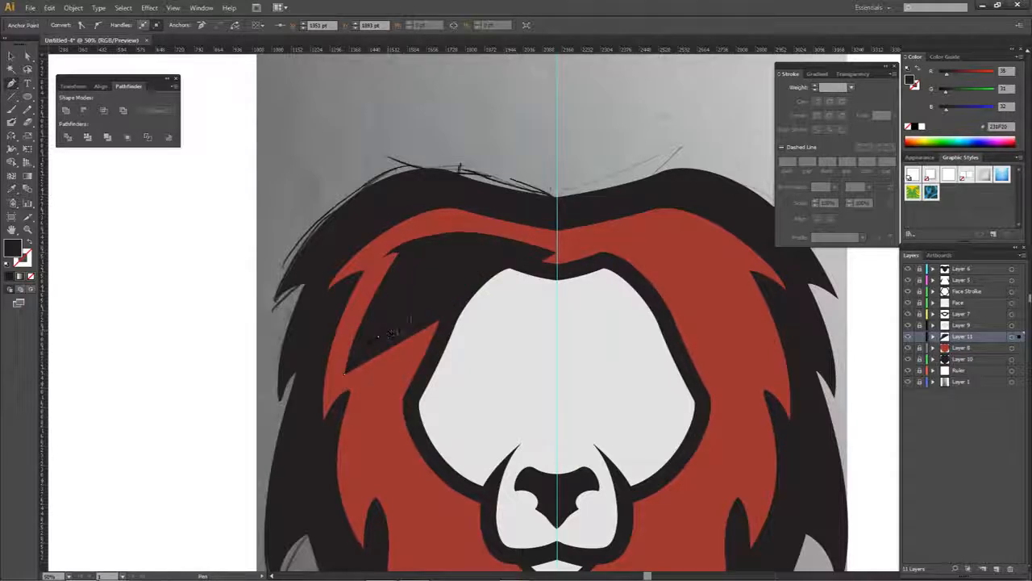
{"action": "key", "text": "ctrl+z"}
- Continue the dark path down the left side of the inner mane with curved, pointed fur tufts
{"action": "left_click_drag", "start_coordinate": [396, 438], "coordinate": [372, 240]}
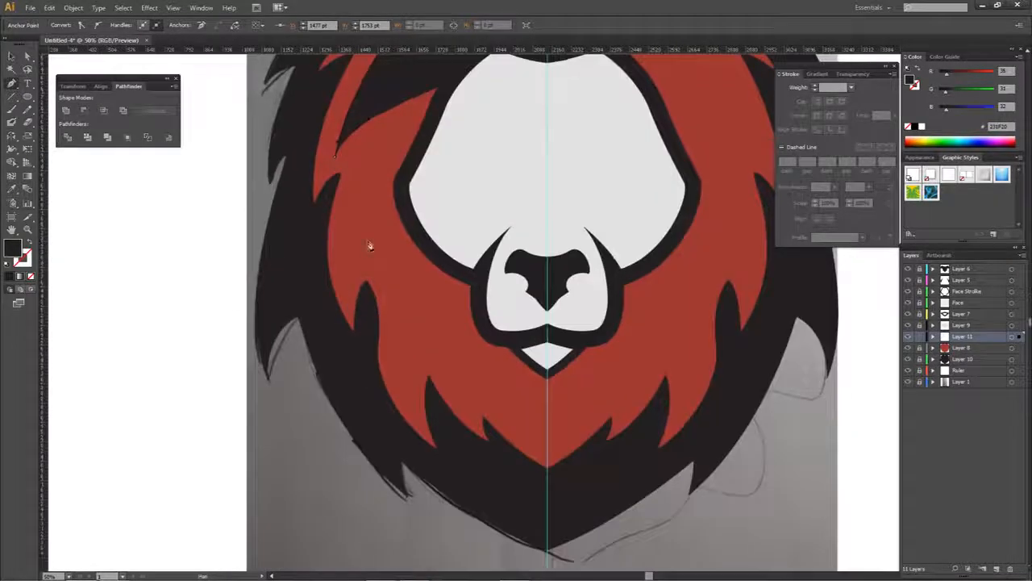
{"action": "left_click", "coordinate": [359, 256]}
{"action": "left_click", "coordinate": [374, 225]}
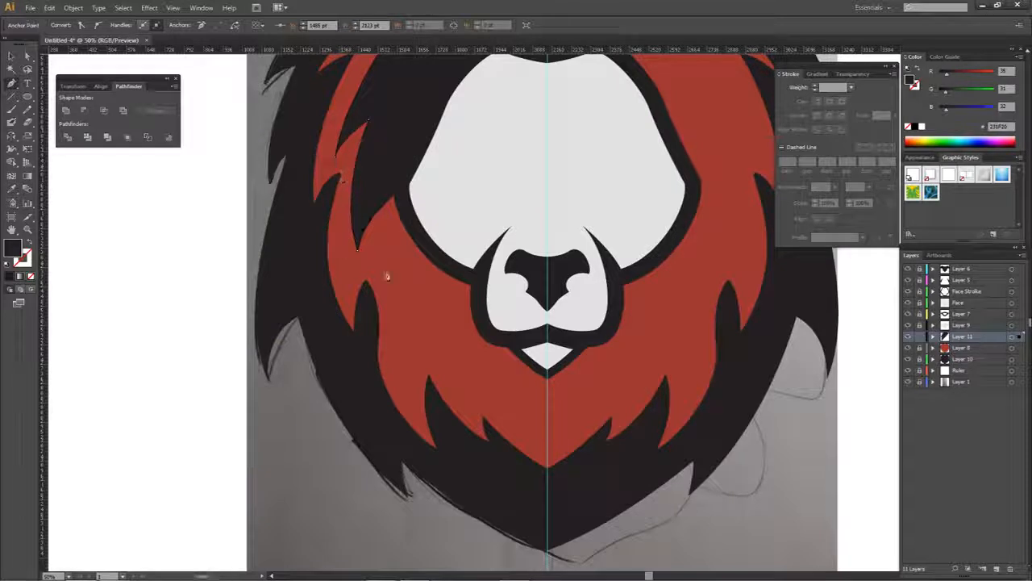
{"action": "left_click", "coordinate": [391, 329]}
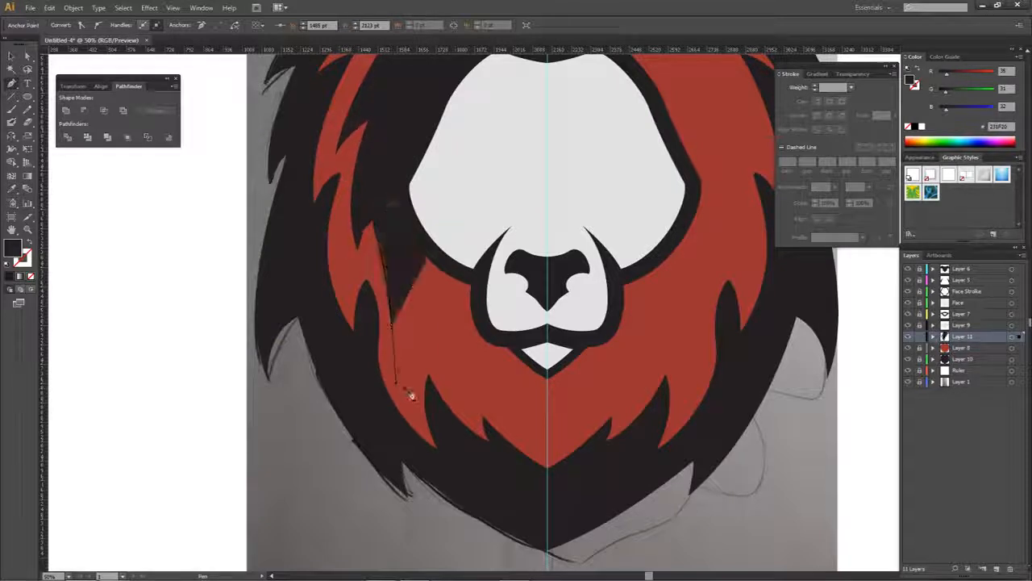
{"action": "left_click", "coordinate": [409, 394]}
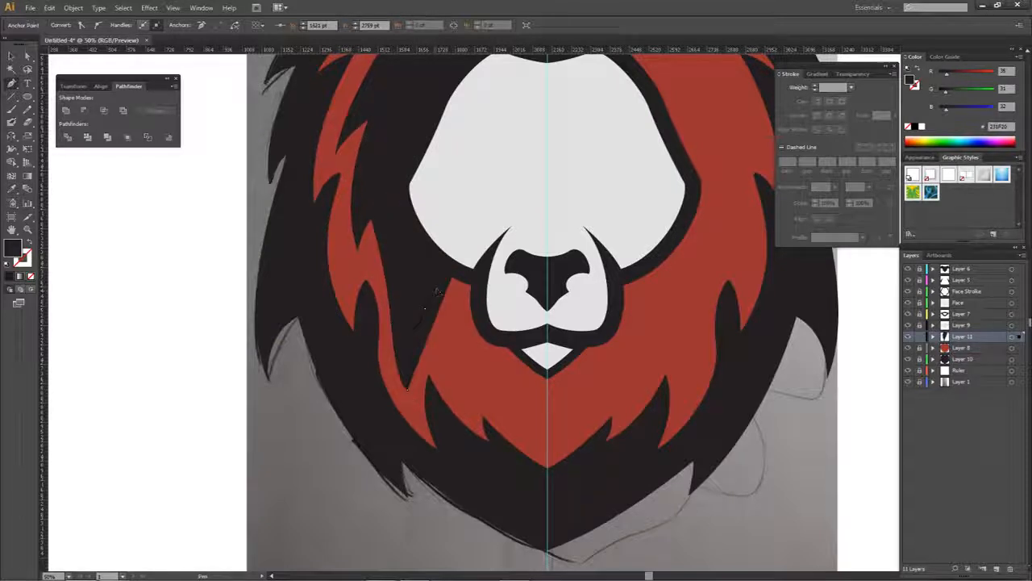
- Draw the last tufts towards the chin and end the path on the centre guide just above the red mane's lower tip
{"action": "left_click", "coordinate": [427, 439]}
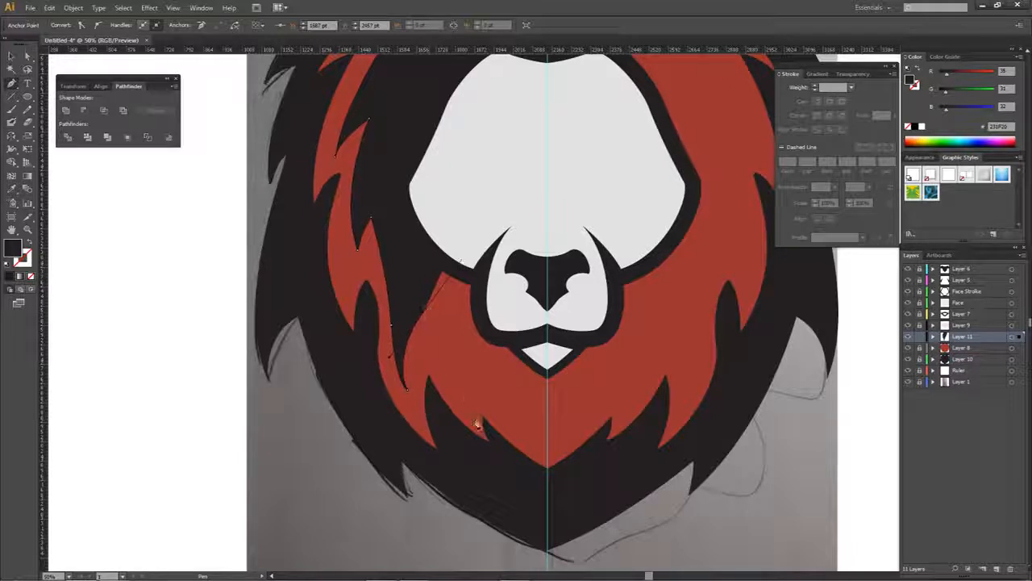
{"action": "left_click_drag", "start_coordinate": [478, 425], "coordinate": [456, 403]}
{"action": "left_click", "coordinate": [464, 362]}
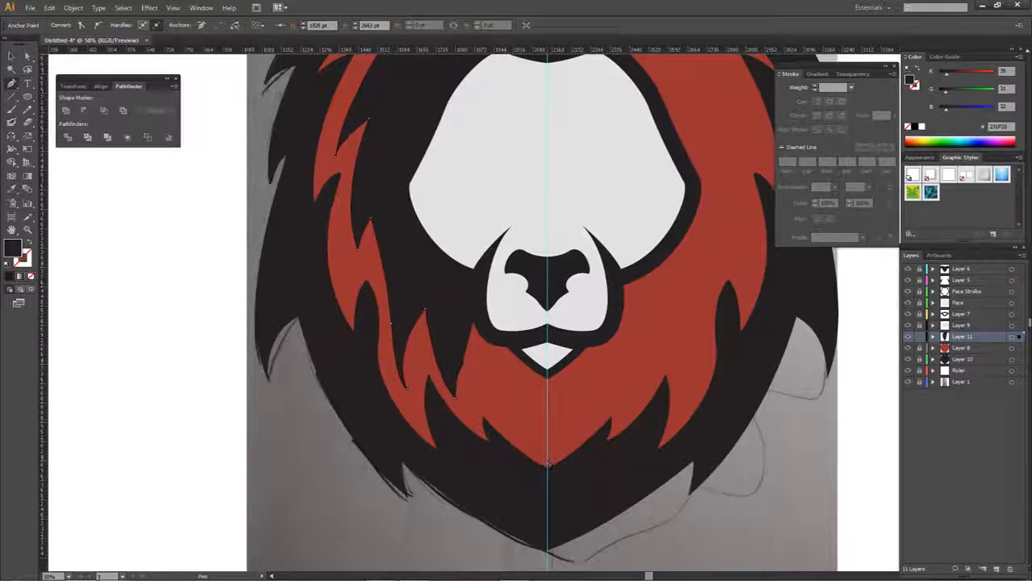
{"action": "scroll", "coordinate": [548, 462], "scroll_direction": "up", "scroll_amount": 6}
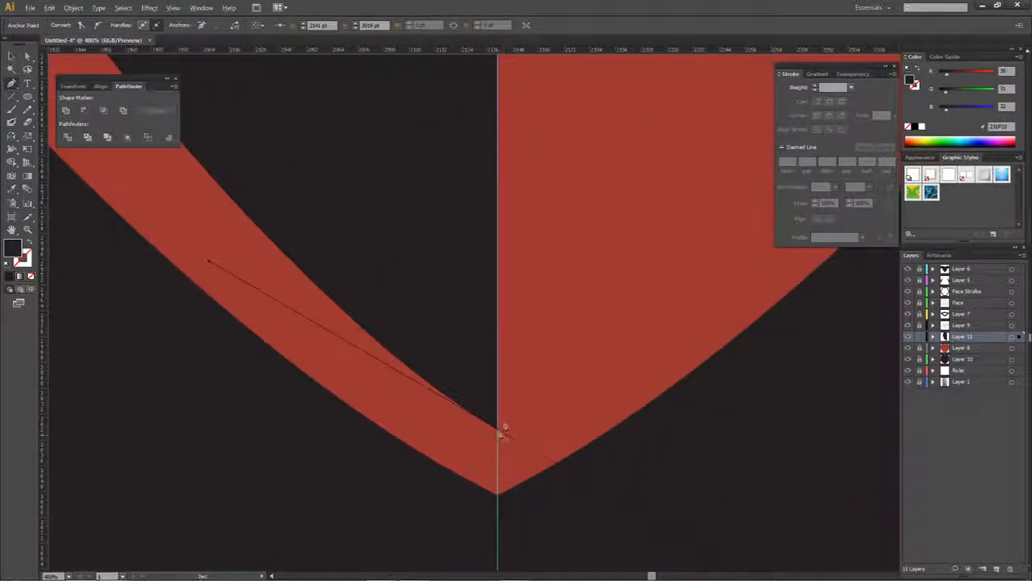
{"action": "scroll", "coordinate": [499, 434], "scroll_direction": "down", "scroll_amount": 8}
{"action": "scroll", "coordinate": [508, 218], "scroll_direction": "up", "scroll_amount": 6}
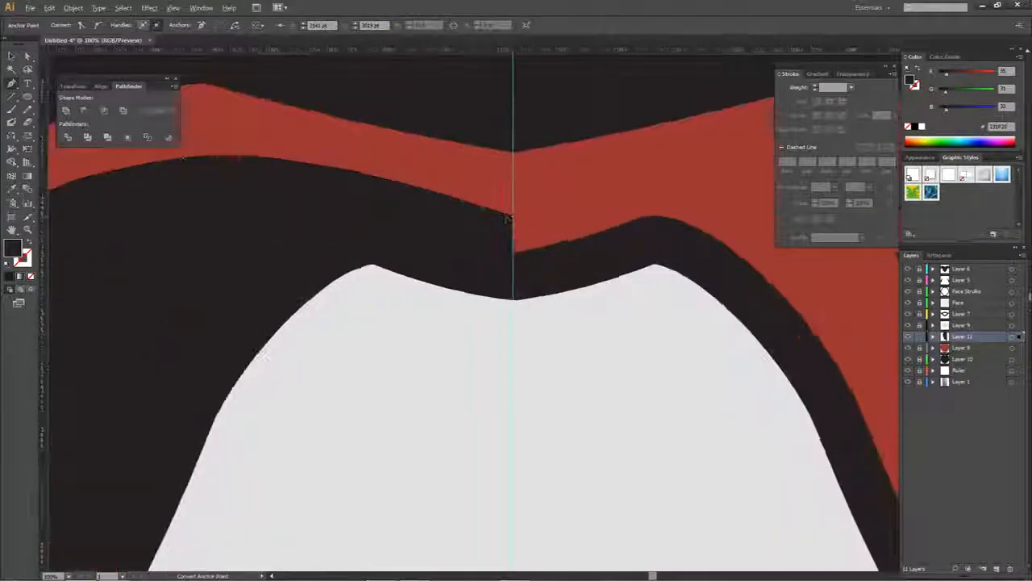
{"action": "scroll", "coordinate": [508, 217], "scroll_direction": "down", "scroll_amount": 4}
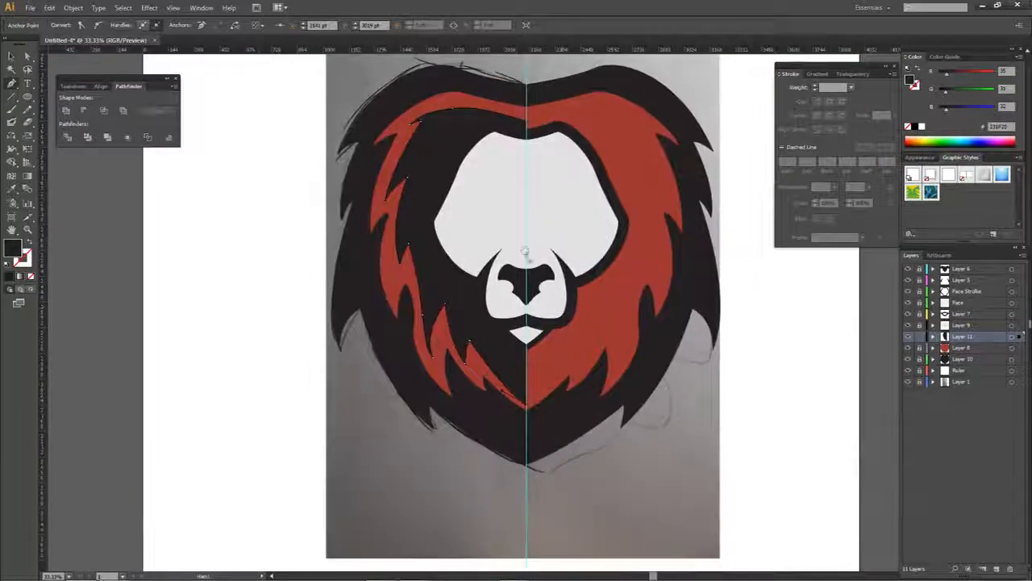
- Close the dark shape with a rough straight-sided outline around the outside of the left mane, meeting the centre guide above the head, and deselect it
{"action": "left_click_drag", "start_coordinate": [531, 266], "coordinate": [528, 326]}
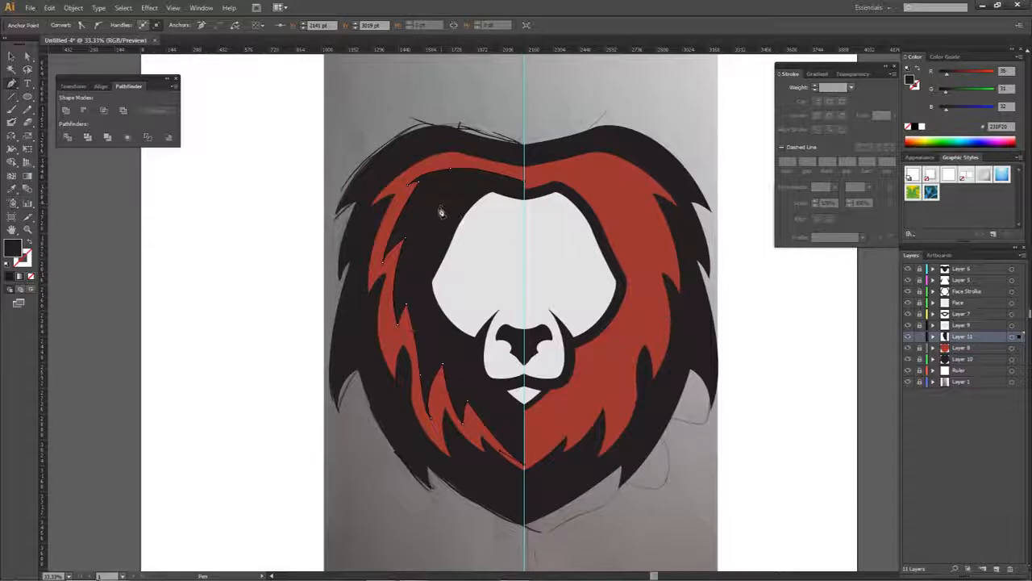
{"action": "left_click_drag", "start_coordinate": [488, 305], "coordinate": [479, 273]}
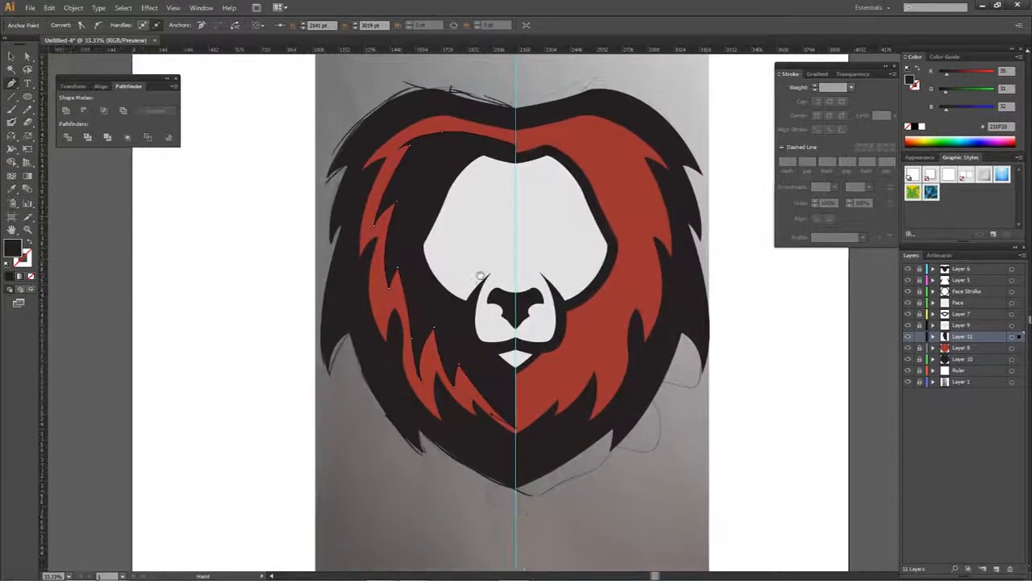
{"action": "left_click", "coordinate": [342, 538]}
{"action": "left_click", "coordinate": [164, 361]}
{"action": "left_click", "coordinate": [231, 136]}
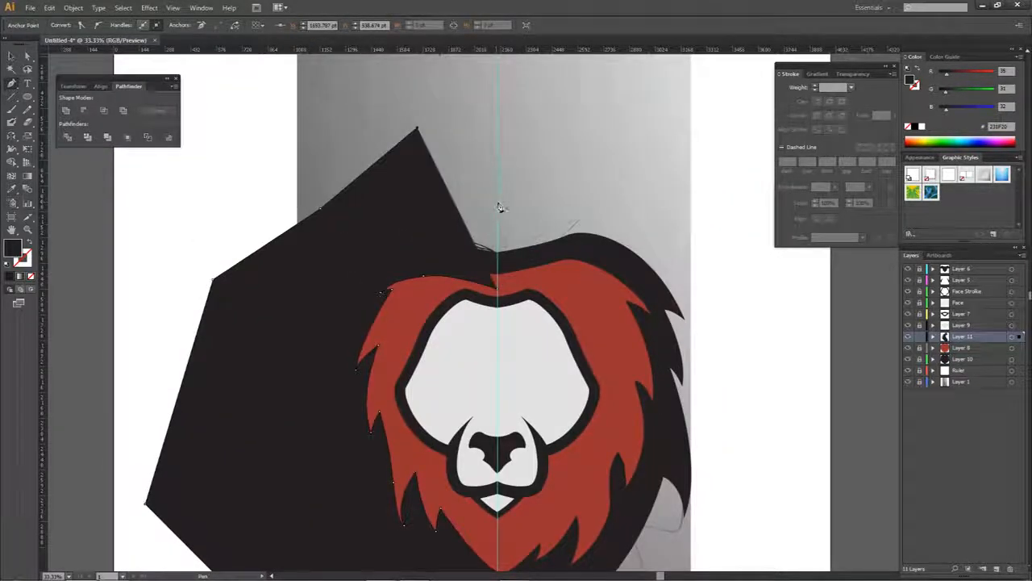
{"action": "left_click", "coordinate": [497, 202]}
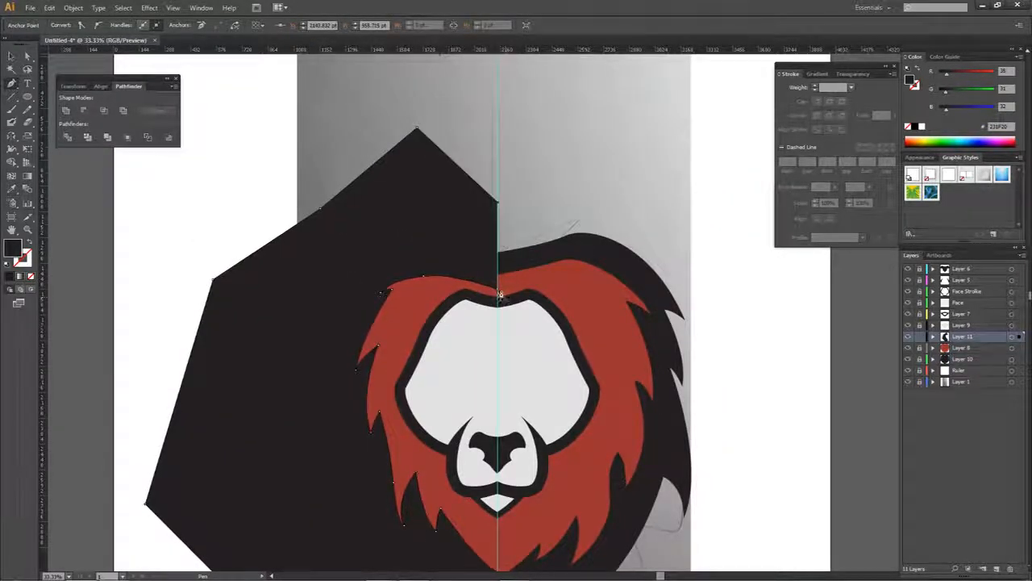
{"action": "key", "text": "a"}
{"action": "left_click", "coordinate": [526, 218]}
- Select the Layer 11 and Layer 8 artwork and cut away the dark shape outside the red mane with the Shape Builder tool
{"action": "scroll", "coordinate": [481, 330], "scroll_direction": "down", "scroll_amount": 1}
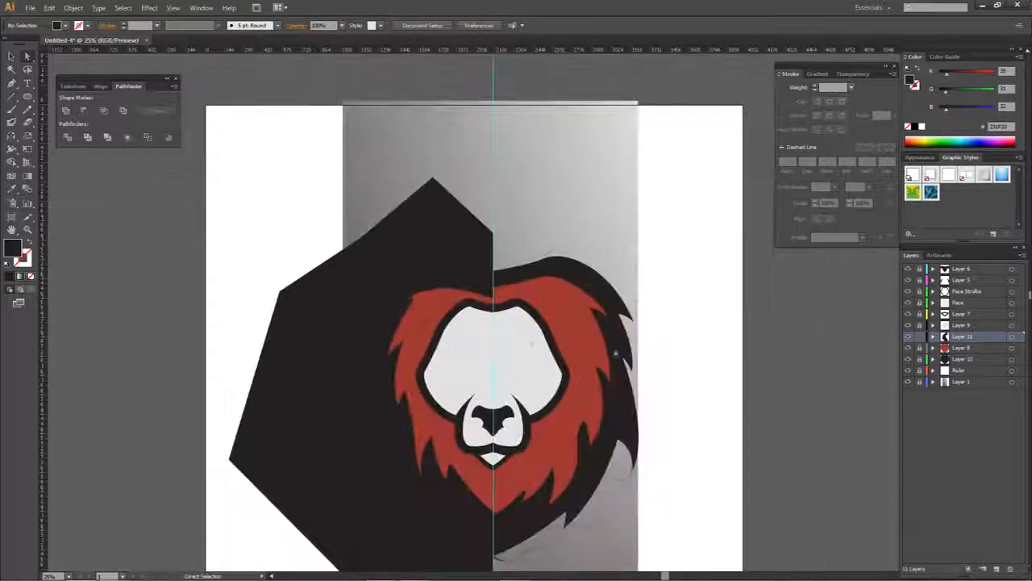
{"action": "left_click", "coordinate": [1012, 338]}
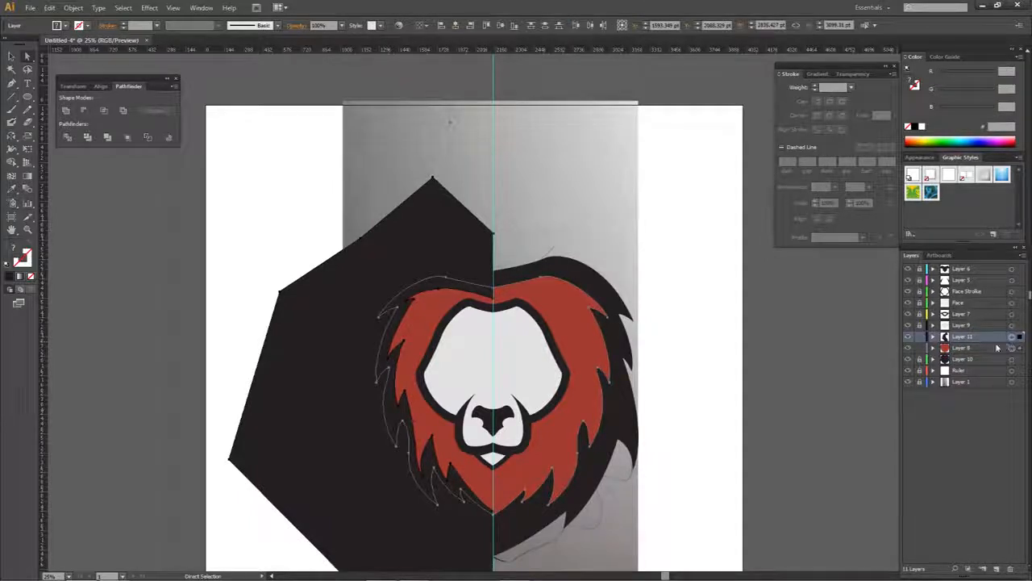
{"action": "key", "text": "shift+m"}
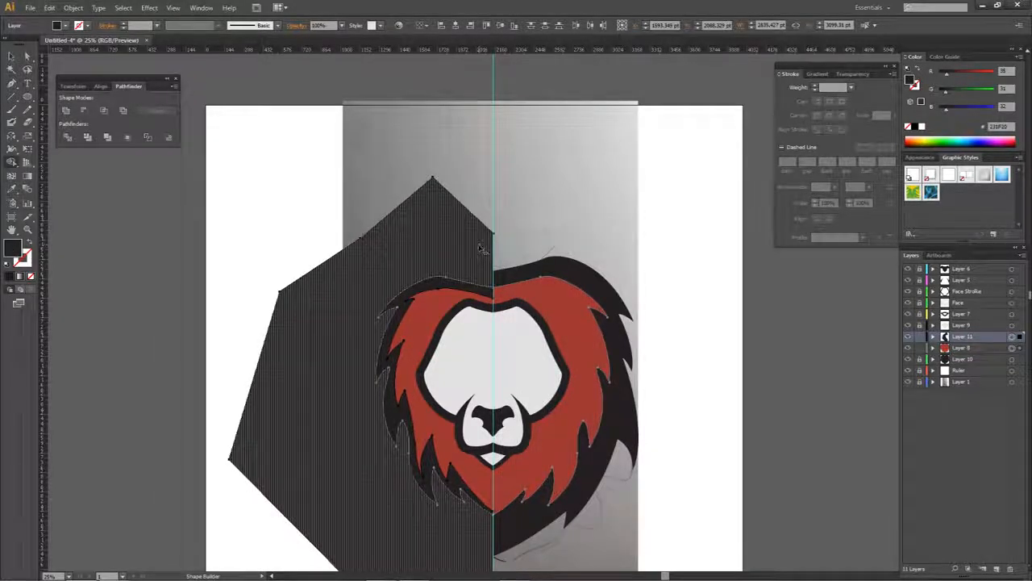
{"action": "left_click", "coordinate": [481, 248], "text": "alt"}
{"action": "key", "text": "a"}
{"action": "scroll", "coordinate": [486, 253], "scroll_direction": "up", "scroll_amount": 3}
{"action": "left_click", "coordinate": [488, 177]}
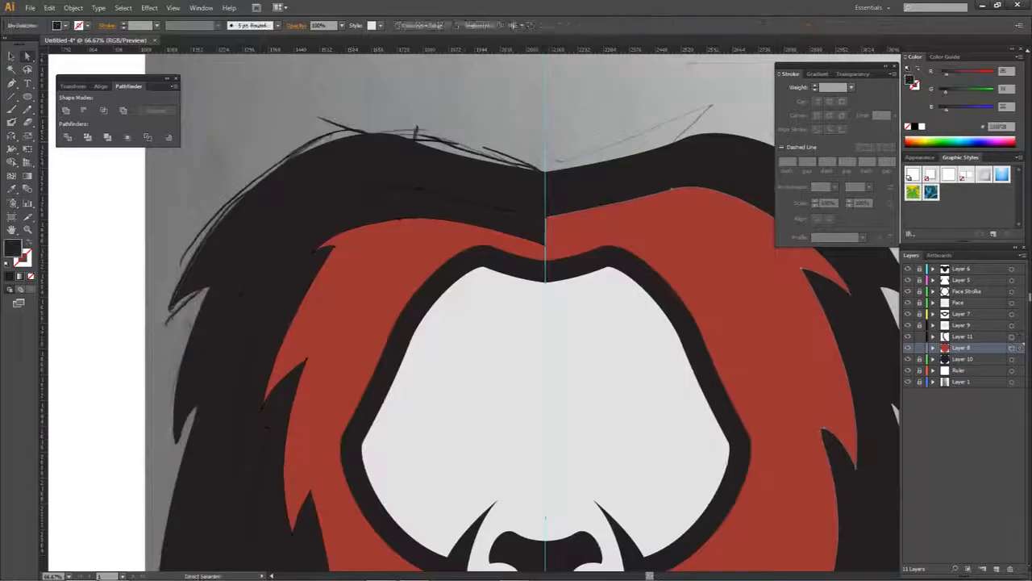
{"action": "key", "text": "ctrl+0"}
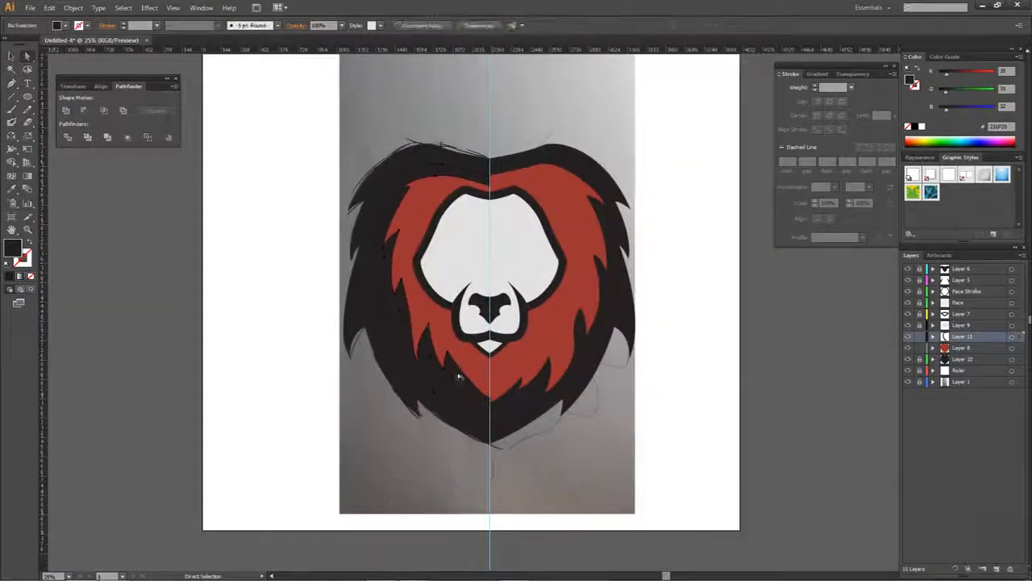
- Select the trimmed dark strip on the left mane and fill it with the mane's red using the Eyedropper
{"action": "left_click", "coordinate": [449, 370]}
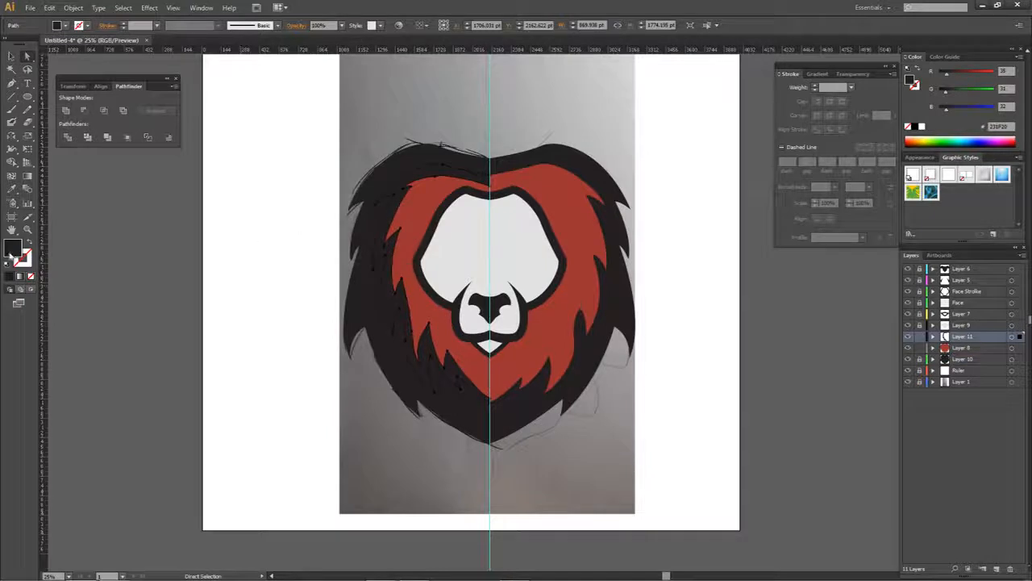
{"action": "left_click", "coordinate": [26, 190]}
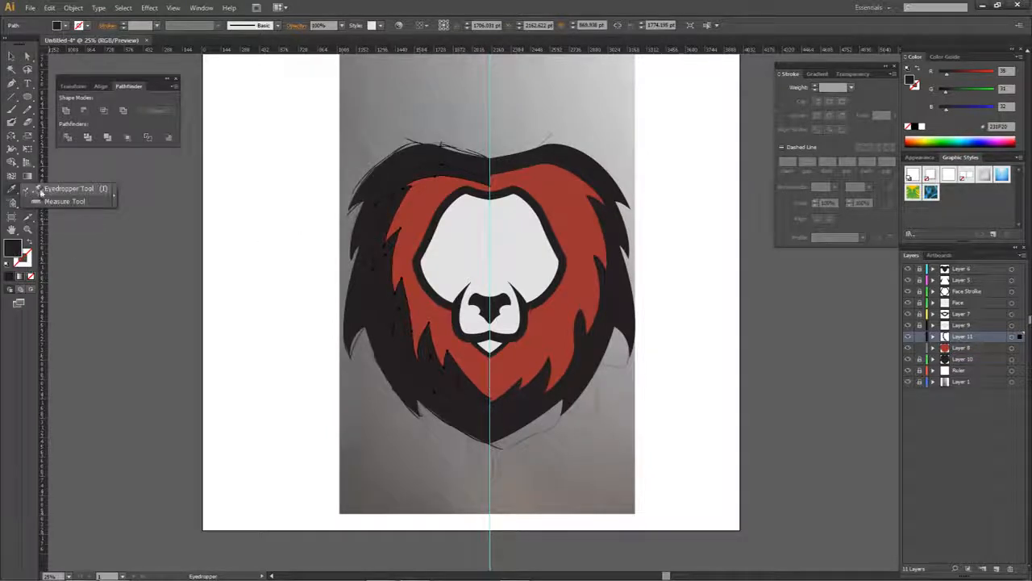
{"action": "left_click", "coordinate": [40, 192]}
{"action": "left_click", "coordinate": [418, 211]}
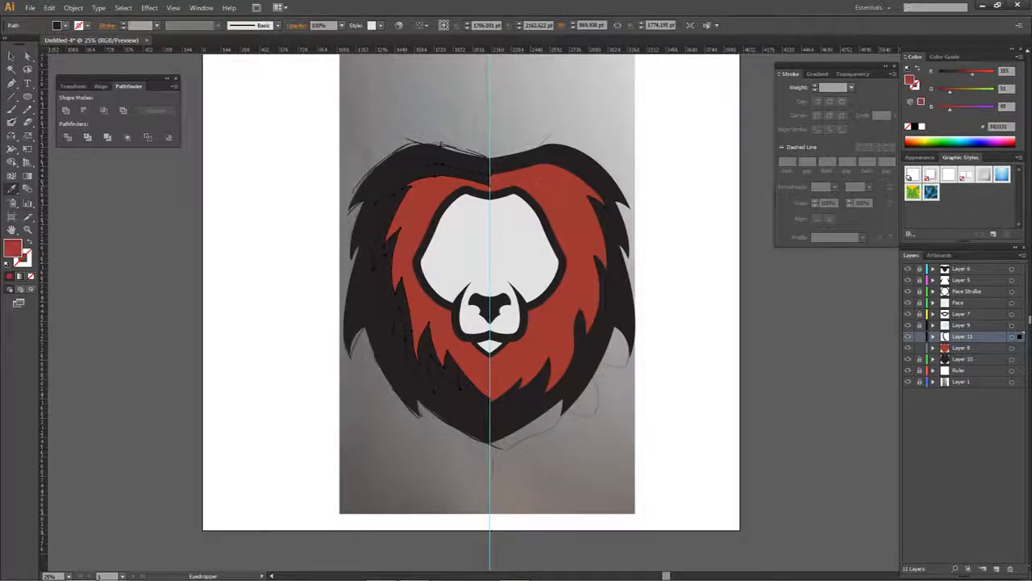
- Lighten the left mane strip's fill to the red BA3F3F and deselect it
{"action": "double_click", "coordinate": [12, 248]}
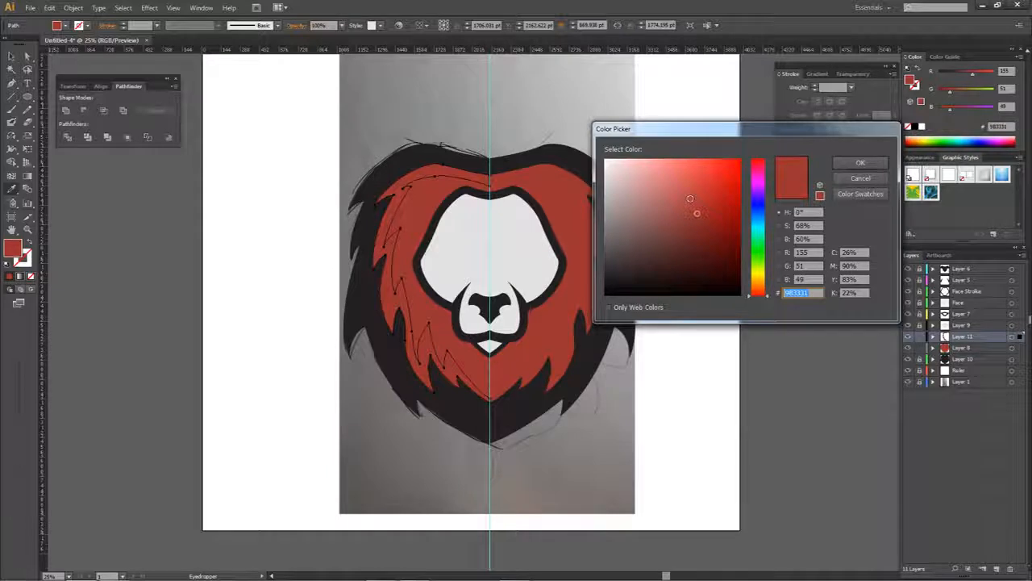
{"action": "left_click_drag", "start_coordinate": [697, 212], "coordinate": [686, 191]}
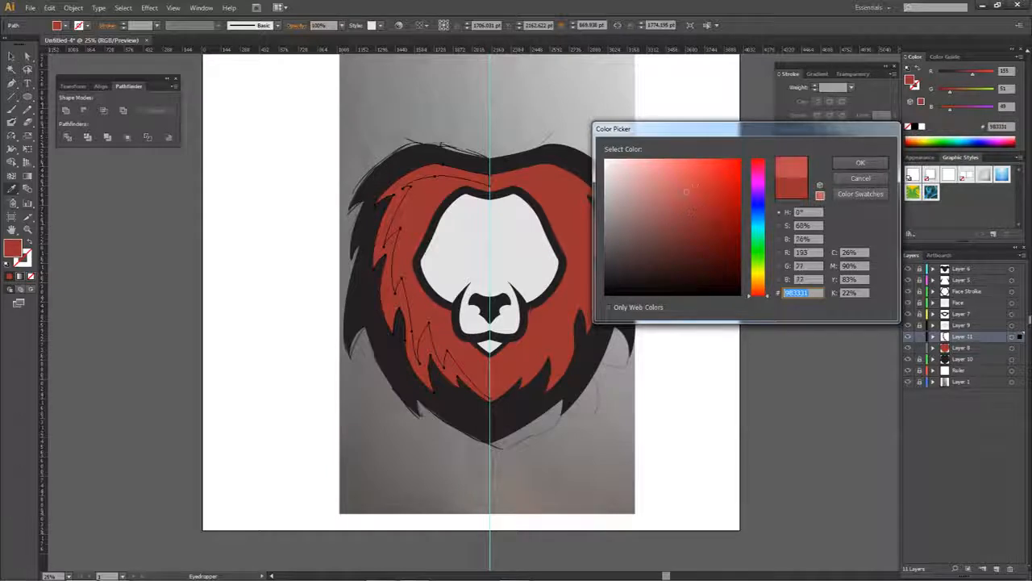
{"action": "left_click", "coordinate": [858, 164]}
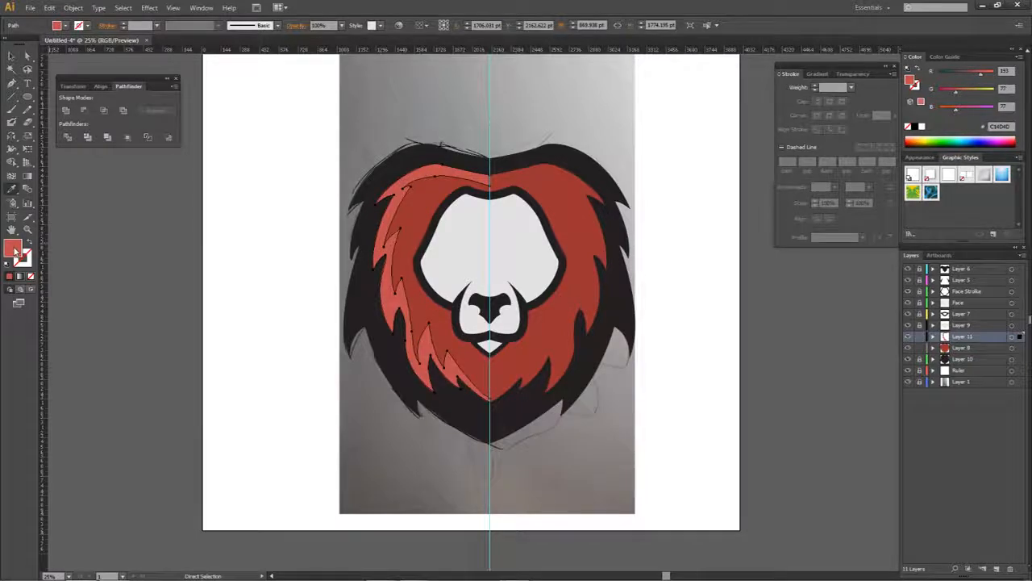
{"action": "double_click", "coordinate": [13, 251]}
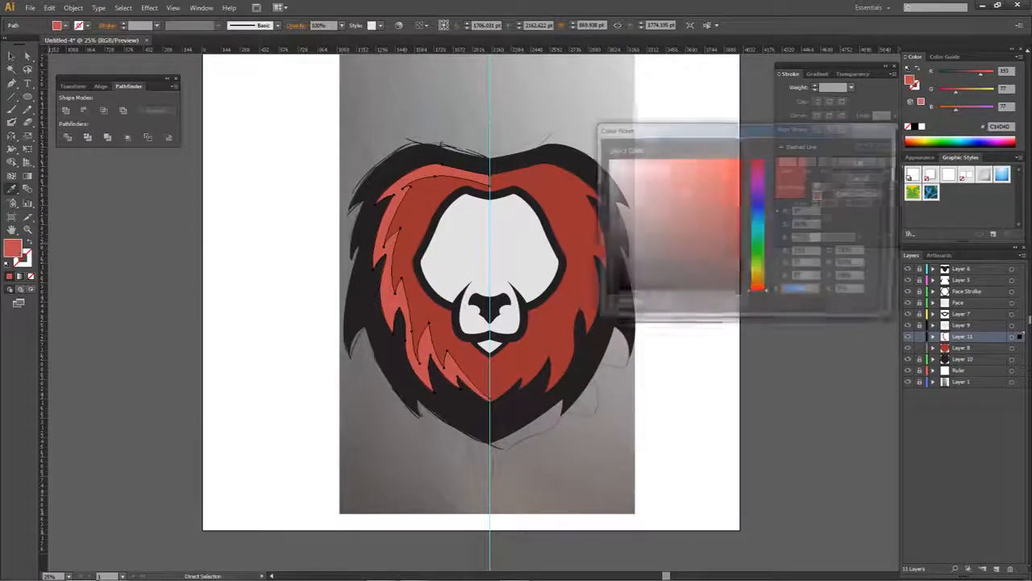
{"action": "left_click", "coordinate": [694, 195]}
{"action": "left_click", "coordinate": [862, 166]}
{"action": "left_click", "coordinate": [692, 212]}
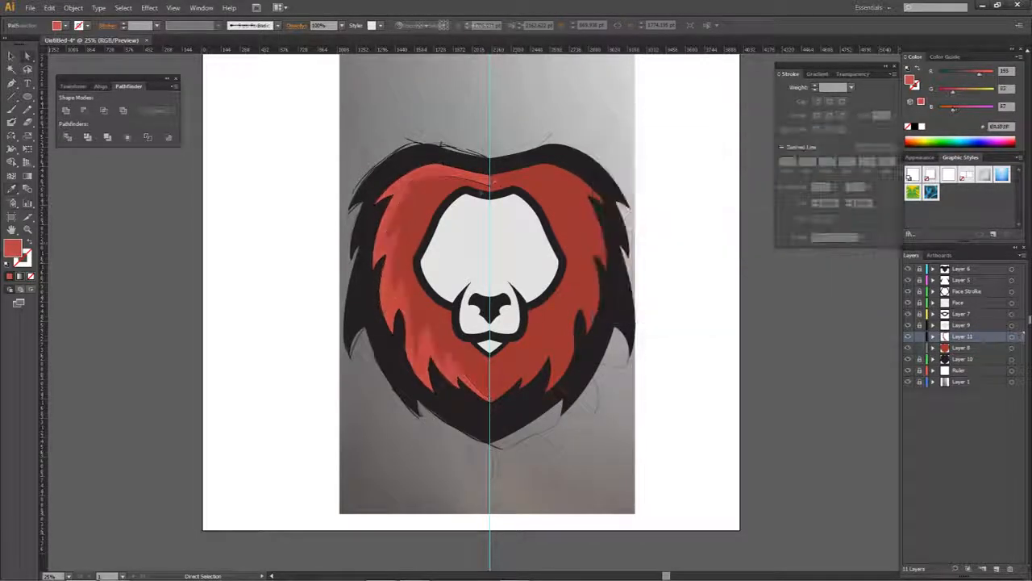
- Duplicate the light red mane strip to the right and reflect the copy across the vertical axis
{"action": "left_click_drag", "start_coordinate": [474, 201], "coordinate": [429, 208]}
{"action": "left_click", "coordinate": [429, 190]}
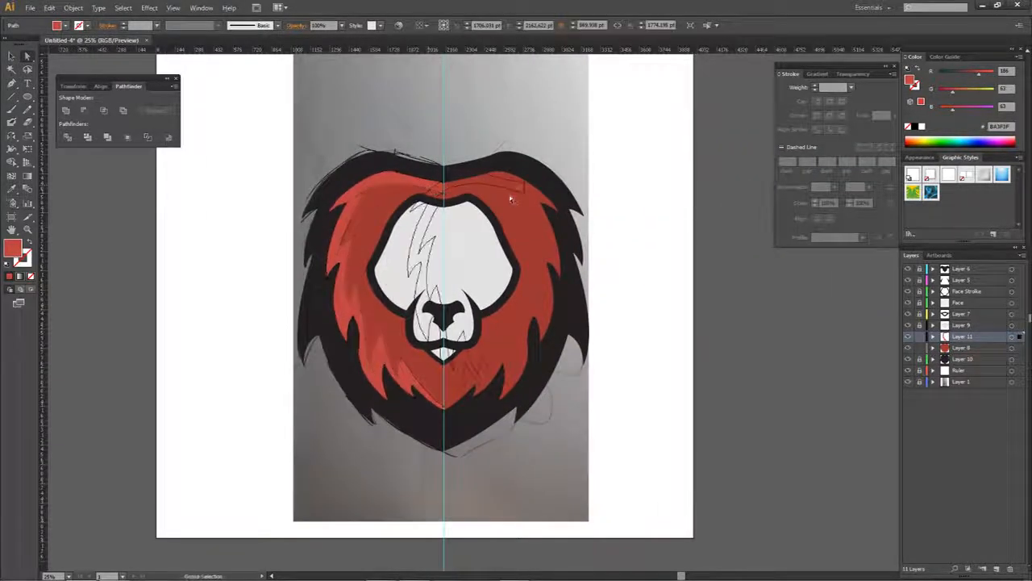
{"action": "right_click", "coordinate": [591, 185]}
{"action": "mouse_move", "coordinate": [601, 325]}
{"action": "left_click", "coordinate": [659, 368]}
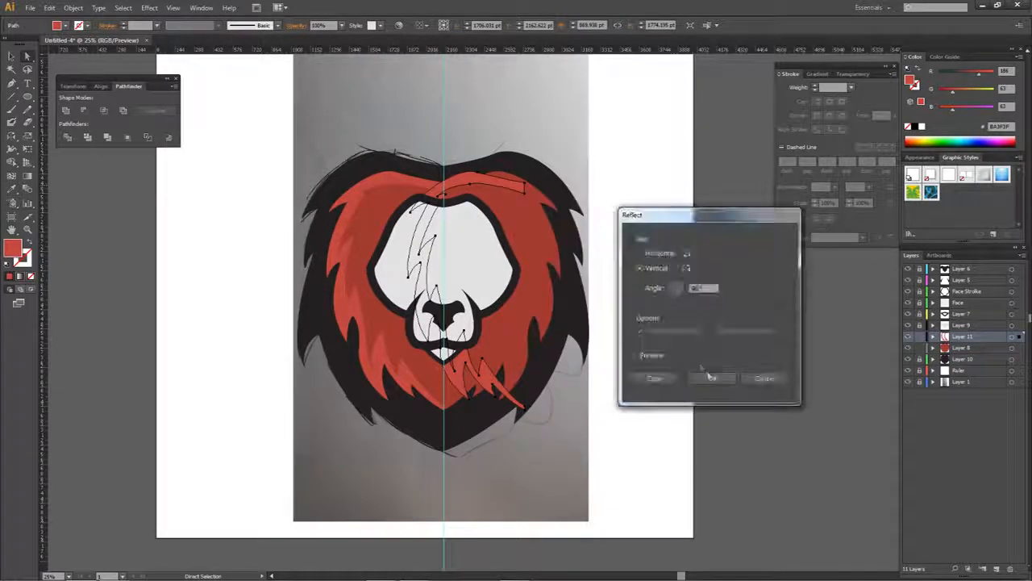
{"action": "left_click", "coordinate": [713, 379]}
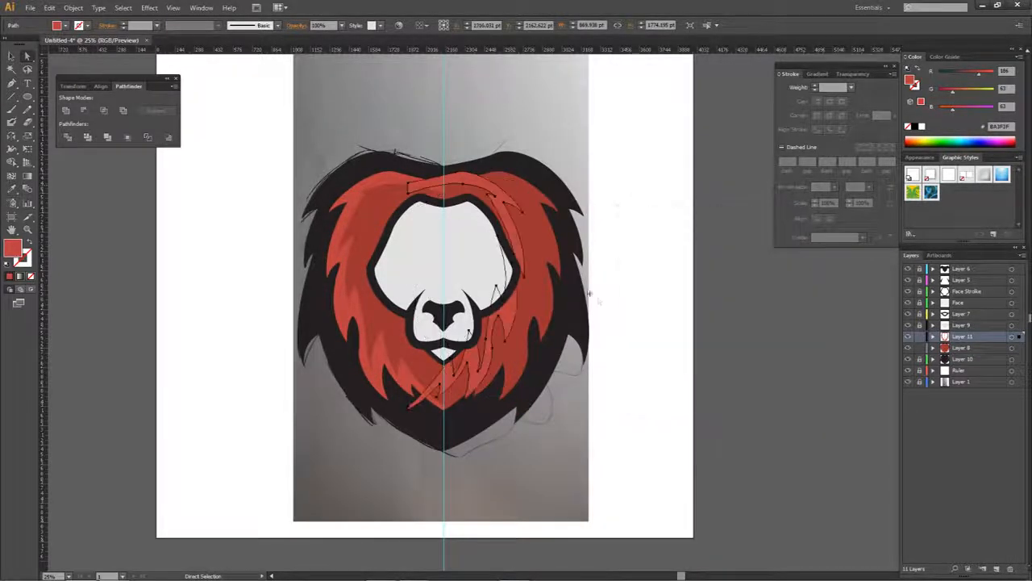
- Try to align the mirrored strip's upper inner corner with the left strip at the centre guide
{"action": "scroll", "coordinate": [442, 187], "scroll_direction": "up", "scroll_amount": 4}
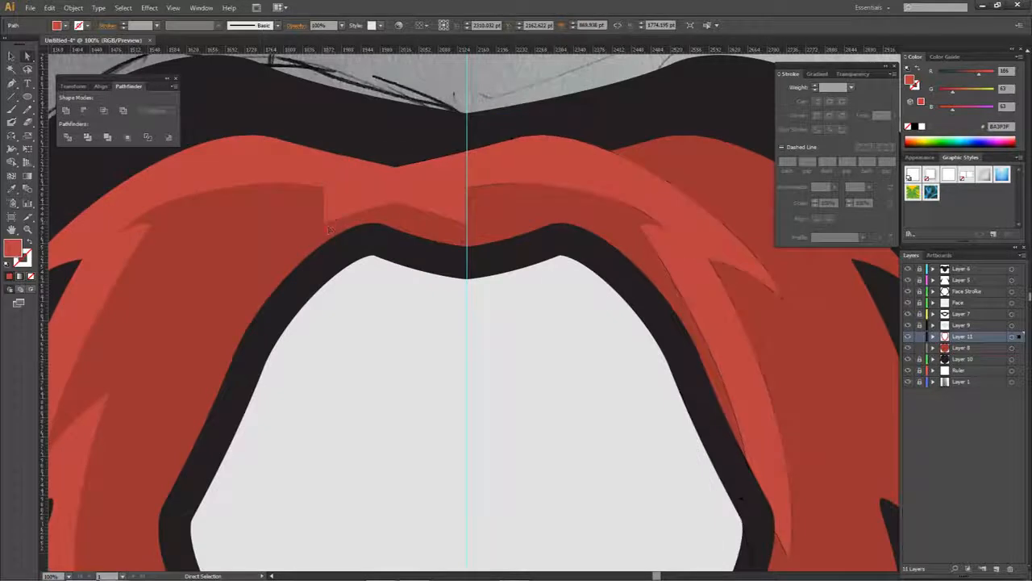
{"action": "left_click", "coordinate": [431, 234]}
{"action": "left_click", "coordinate": [513, 158]}
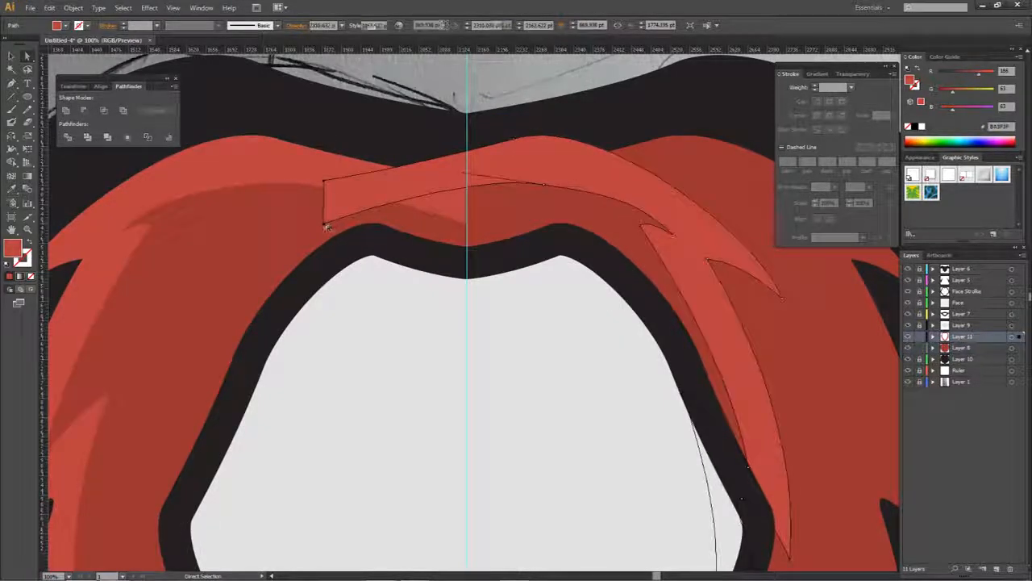
{"action": "left_click", "coordinate": [327, 219]}
{"action": "left_click_drag", "start_coordinate": [325, 226], "coordinate": [468, 226]}
{"action": "scroll", "coordinate": [467, 226], "scroll_direction": "up", "scroll_amount": 8}
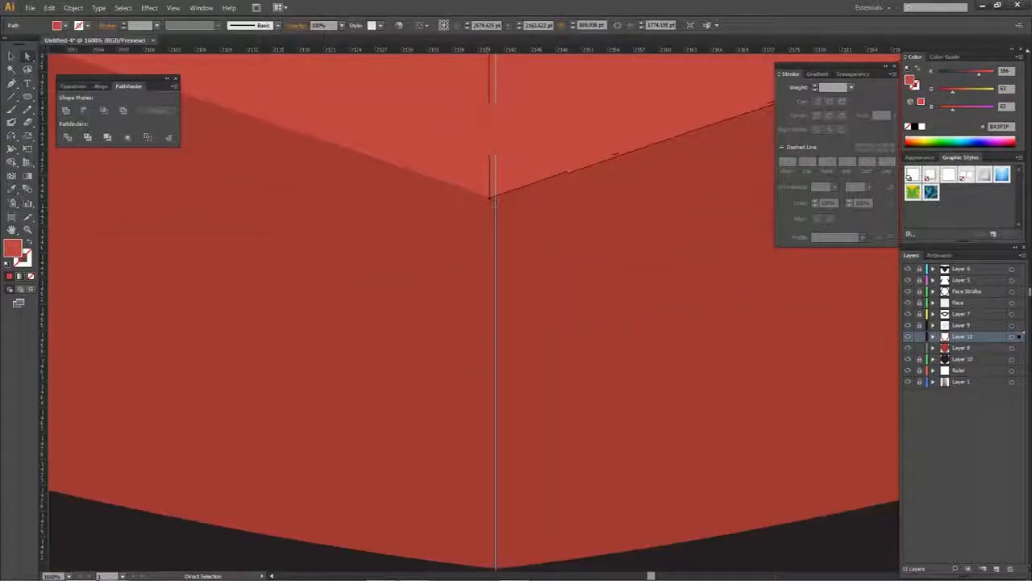
{"action": "mouse_move", "coordinate": [492, 202]}
{"action": "left_mouse_down"}
{"action": "mouse_move", "coordinate": [516, 202]}
{"action": "mouse_move", "coordinate": [495, 199]}
{"action": "left_mouse_up"}
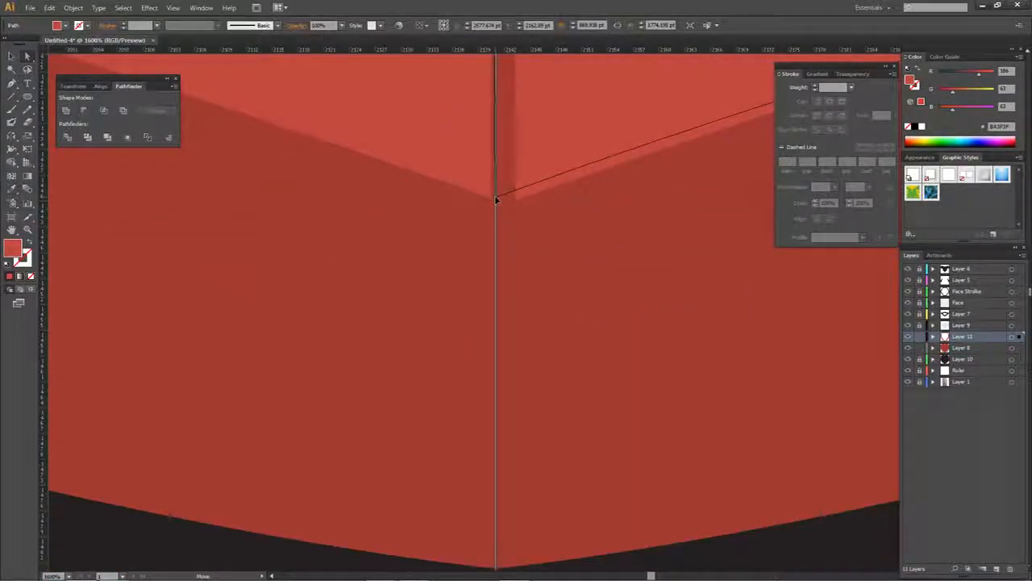
{"action": "left_click", "coordinate": [496, 201]}
- Undo the last alignment moves and delete the mirrored strip
{"action": "key", "text": "ctrl+z"}
{"action": "key", "text": "ctrl+z"}
{"action": "key", "text": "Delete"}
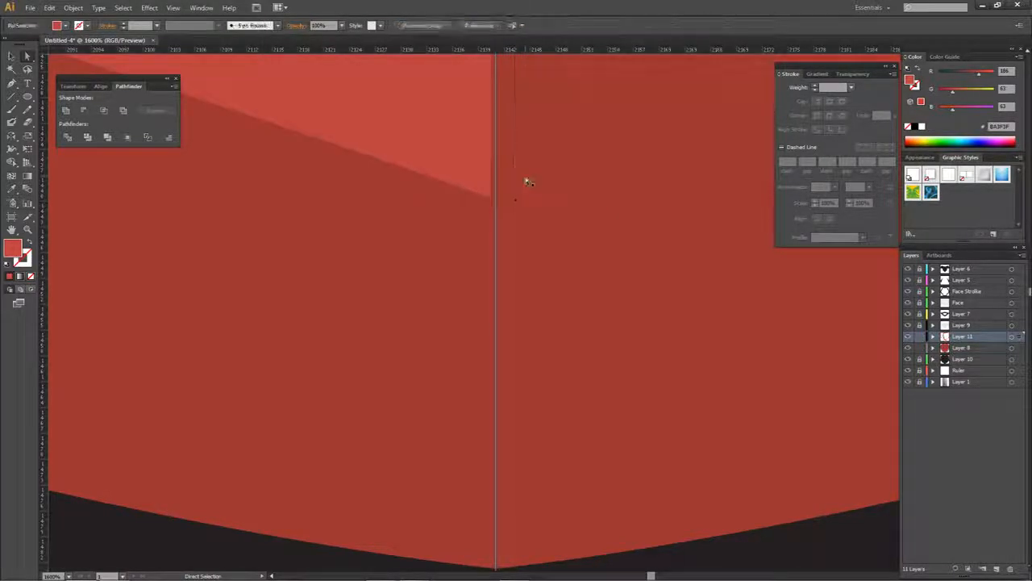
- Duplicate the left light red mane strip to the right again and reflect the copy across the vertical axis
{"action": "scroll", "coordinate": [505, 125], "scroll_direction": "down", "scroll_amount": 7}
{"action": "left_click_drag", "start_coordinate": [518, 131], "coordinate": [531, 331]}
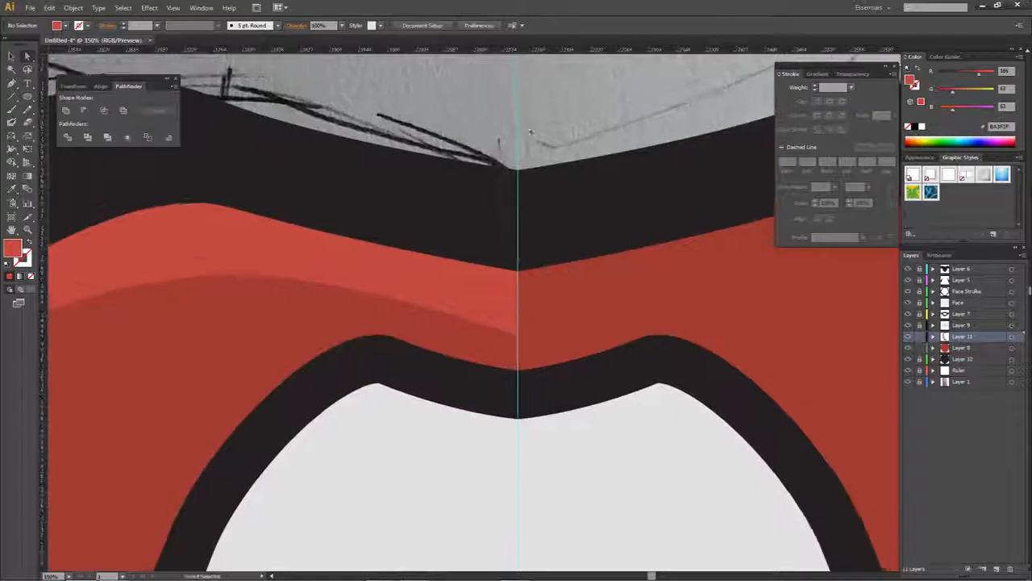
{"action": "scroll", "coordinate": [512, 339], "scroll_direction": "up", "scroll_amount": 10}
{"action": "left_click", "coordinate": [563, 251]}
{"action": "left_click_drag", "start_coordinate": [565, 253], "coordinate": [569, 255]}
{"action": "scroll", "coordinate": [568, 208], "scroll_direction": "down", "scroll_amount": 3}
{"action": "left_click_drag", "start_coordinate": [579, 108], "coordinate": [567, 296]}
{"action": "scroll", "coordinate": [567, 296], "scroll_direction": "down", "scroll_amount": 5}
{"action": "left_click", "coordinate": [537, 273], "text": "alt"}
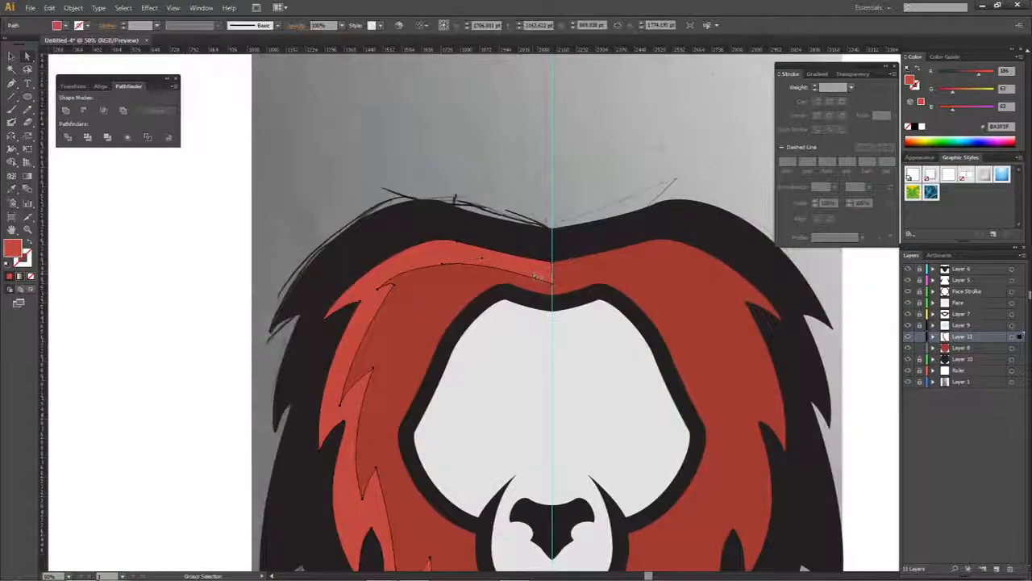
{"action": "left_click_drag", "start_coordinate": [537, 274], "coordinate": [641, 273]}
{"action": "right_click", "coordinate": [639, 271]}
{"action": "mouse_move", "coordinate": [698, 413]}
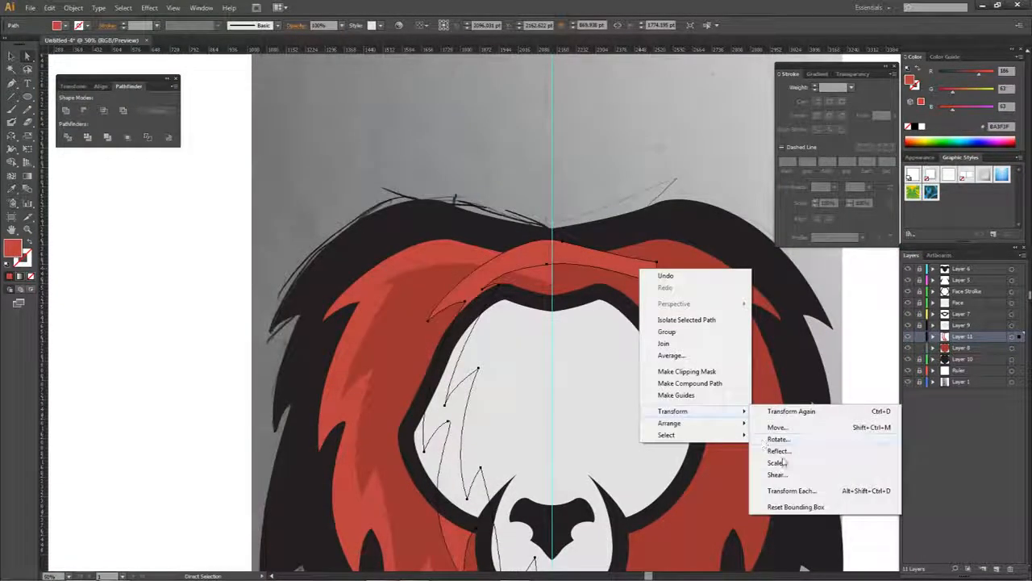
{"action": "left_click", "coordinate": [779, 451]}
{"action": "left_click", "coordinate": [714, 378]}
- Join the mirrored mane strip to the left one at the centre guide as one shape and hide the Ruler layer
{"action": "left_click_drag", "start_coordinate": [427, 284], "coordinate": [553, 283]}
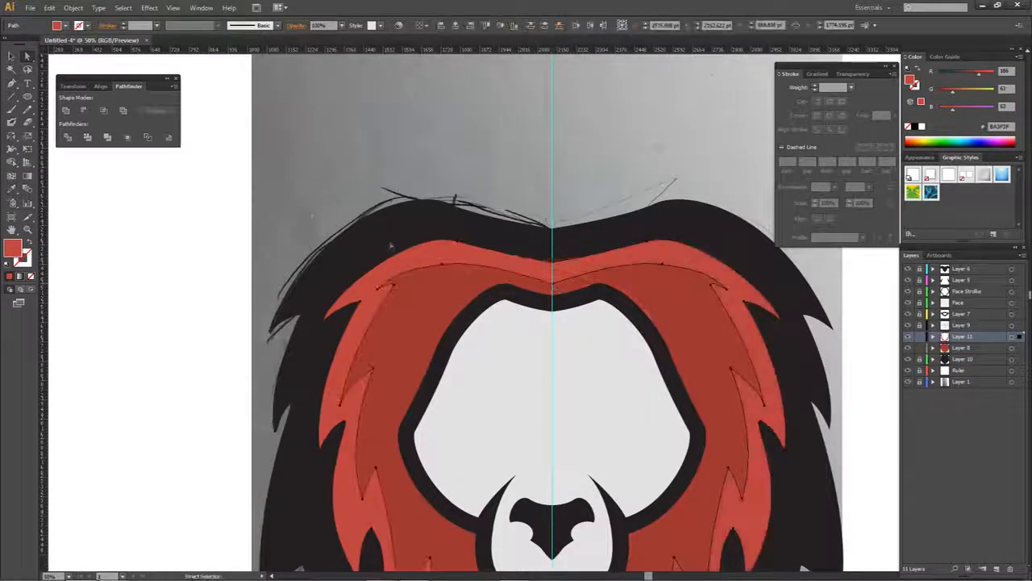
{"action": "left_click", "coordinate": [908, 371]}
{"action": "left_click_drag", "start_coordinate": [592, 369], "coordinate": [564, 141]}
{"action": "left_click_drag", "start_coordinate": [536, 192], "coordinate": [564, 394]}
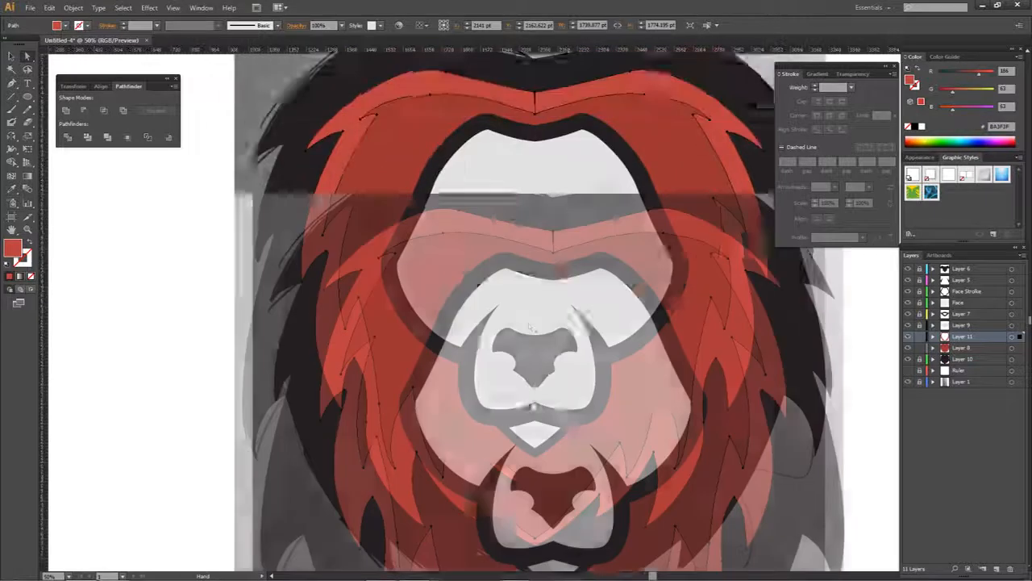
{"action": "scroll", "coordinate": [556, 217], "scroll_direction": "up", "scroll_amount": 6}
{"action": "scroll", "coordinate": [565, 242], "scroll_direction": "down", "scroll_amount": 3}
{"action": "scroll", "coordinate": [566, 246], "scroll_direction": "down", "scroll_amount": 4}
{"action": "key", "text": "ctrl+shift+a"}
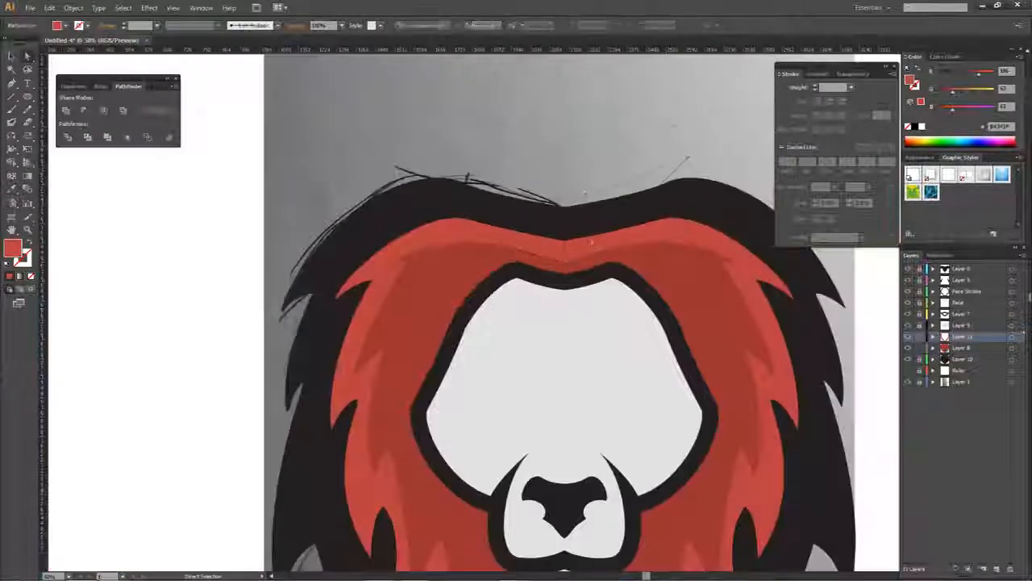
{"action": "scroll", "coordinate": [593, 251], "scroll_direction": "down", "scroll_amount": 3}
{"action": "left_click_drag", "start_coordinate": [610, 288], "coordinate": [557, 214]}
{"action": "scroll", "coordinate": [567, 224], "scroll_direction": "up", "scroll_amount": 1}
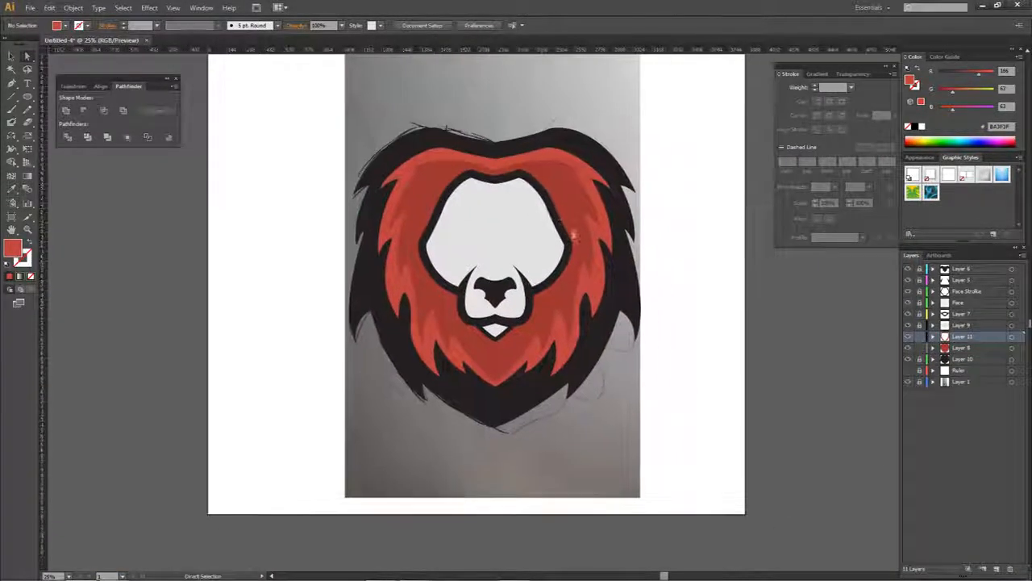
{"action": "scroll", "coordinate": [484, 255], "scroll_direction": "up", "scroll_amount": 2}
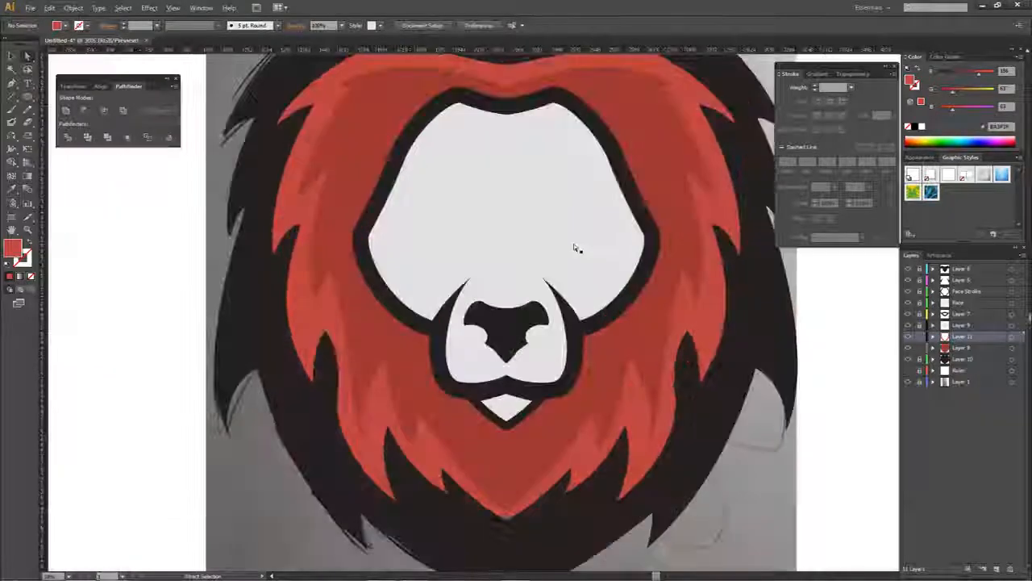
- Create a new layer above the Face layer and show the Ruler layer's centre guide
{"action": "left_click", "coordinate": [959, 302]}
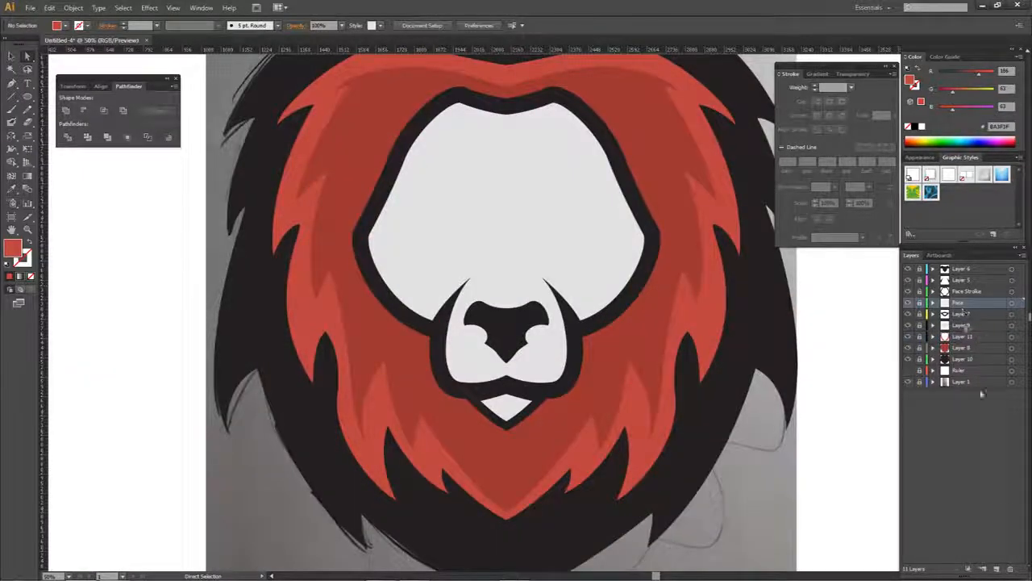
{"action": "left_click", "coordinate": [997, 569]}
{"action": "key", "text": "p"}
{"action": "left_click_drag", "start_coordinate": [550, 241], "coordinate": [575, 307]}
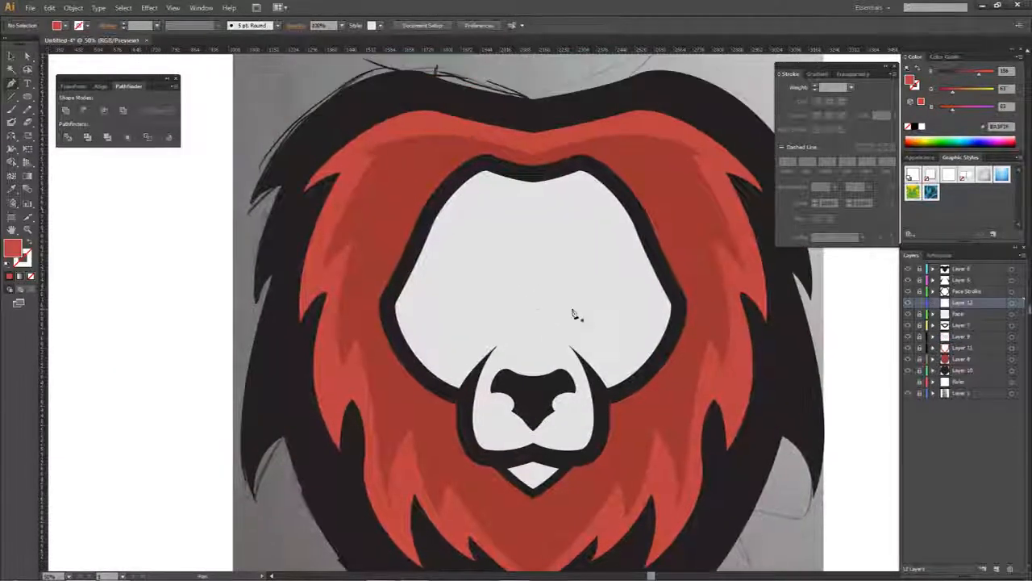
{"action": "scroll", "coordinate": [528, 224], "scroll_direction": "up", "scroll_amount": 1}
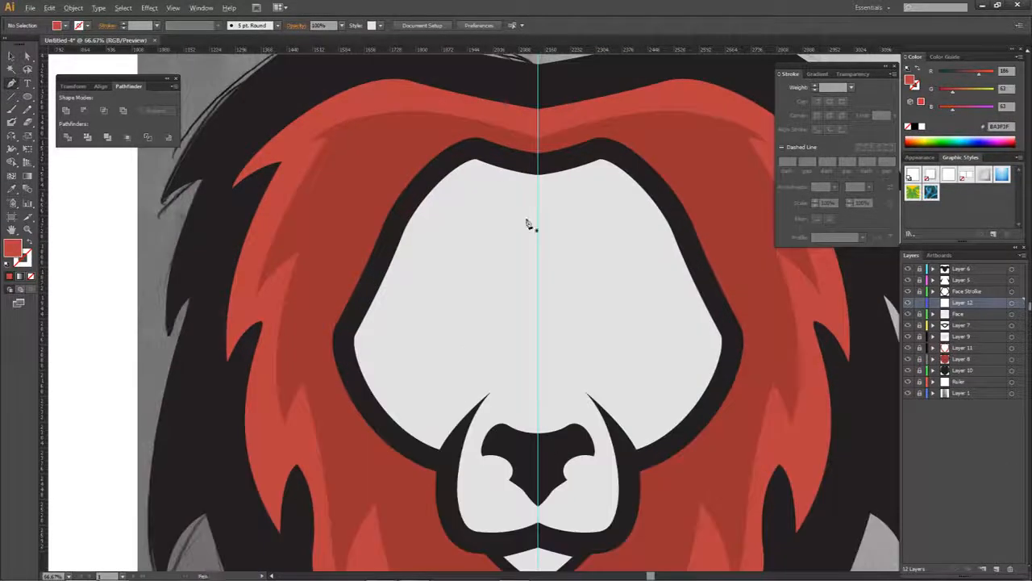
- With the Pen tool, trace just inside the left face edge from the centre guide around the brow to the lower cheek
{"action": "scroll", "coordinate": [523, 190], "scroll_direction": "up", "scroll_amount": 2}
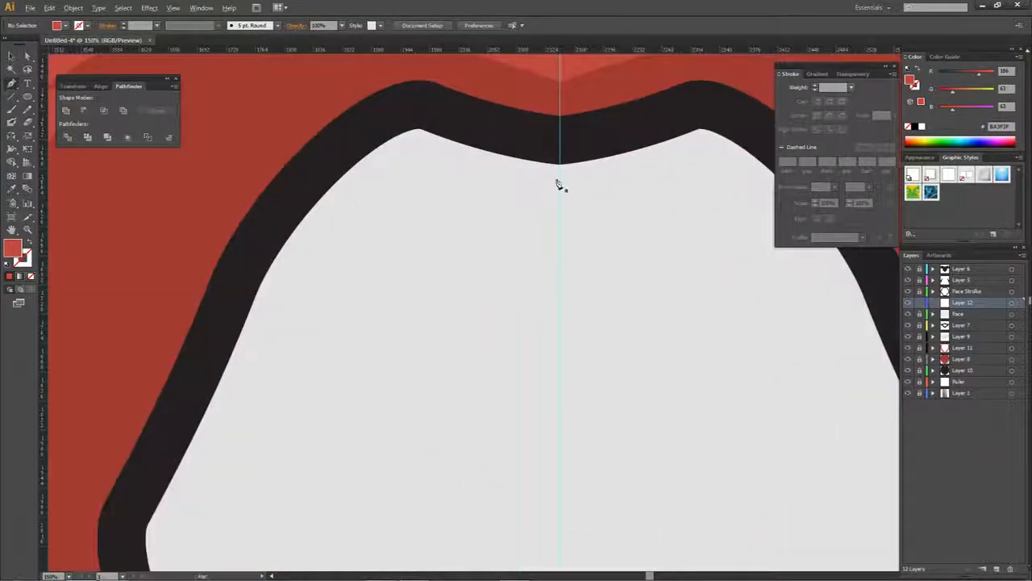
{"action": "left_click", "coordinate": [560, 179]}
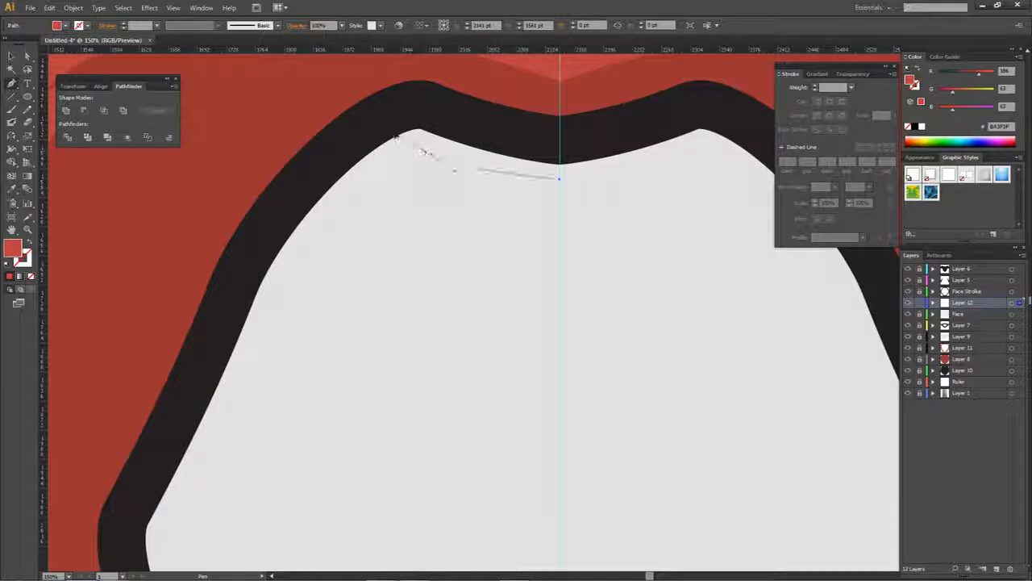
{"action": "left_click_drag", "start_coordinate": [422, 151], "coordinate": [394, 136]}
{"action": "left_click", "coordinate": [423, 152]}
{"action": "left_click_drag", "start_coordinate": [312, 255], "coordinate": [324, 309]}
{"action": "left_click_drag", "start_coordinate": [306, 401], "coordinate": [389, 270]}
{"action": "left_click_drag", "start_coordinate": [322, 341], "coordinate": [275, 398]}
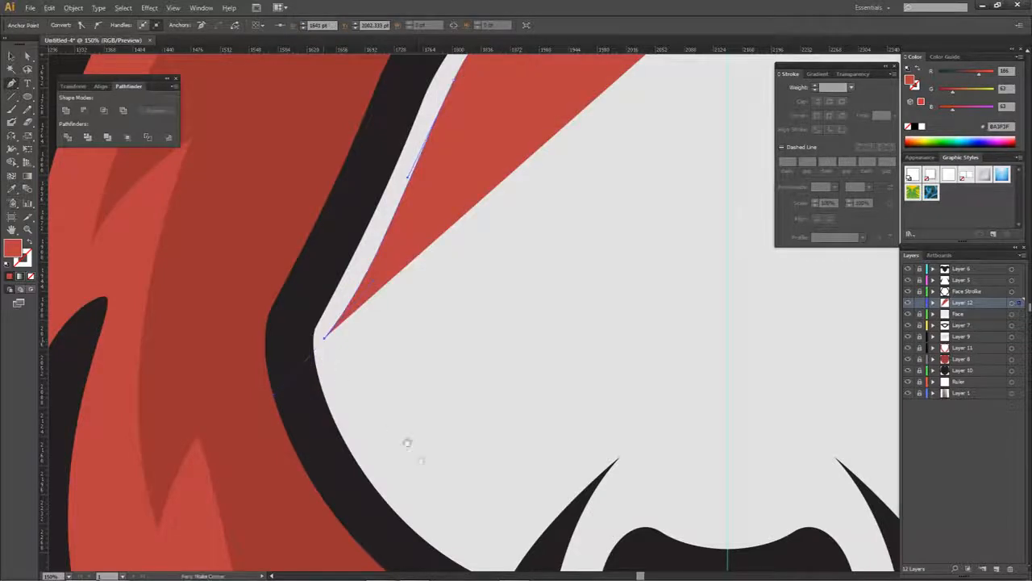
{"action": "left_click_drag", "start_coordinate": [456, 512], "coordinate": [403, 349]}
{"action": "left_click_drag", "start_coordinate": [517, 427], "coordinate": [579, 454]}
{"action": "left_click", "coordinate": [444, 400]}
- Continue the path with a small spike at the lower cheek and a curve up to the left muzzle line's tip
{"action": "left_click", "coordinate": [454, 354]}
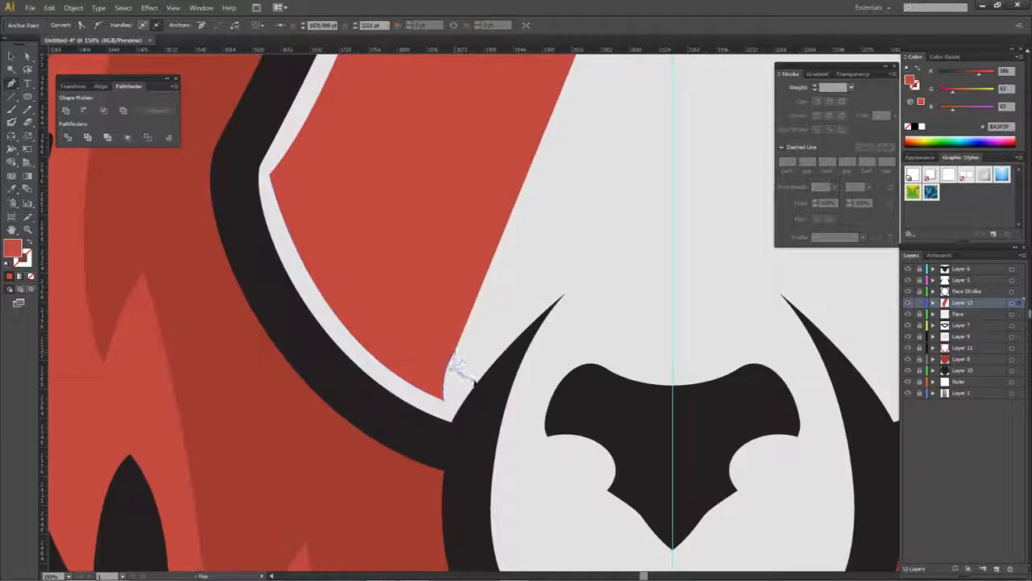
{"action": "left_click_drag", "start_coordinate": [462, 374], "coordinate": [477, 384]}
{"action": "left_click", "coordinate": [463, 374]}
{"action": "scroll", "coordinate": [569, 295], "scroll_direction": "up", "scroll_amount": 4}
{"action": "scroll", "coordinate": [574, 308], "scroll_direction": "up", "scroll_amount": 3}
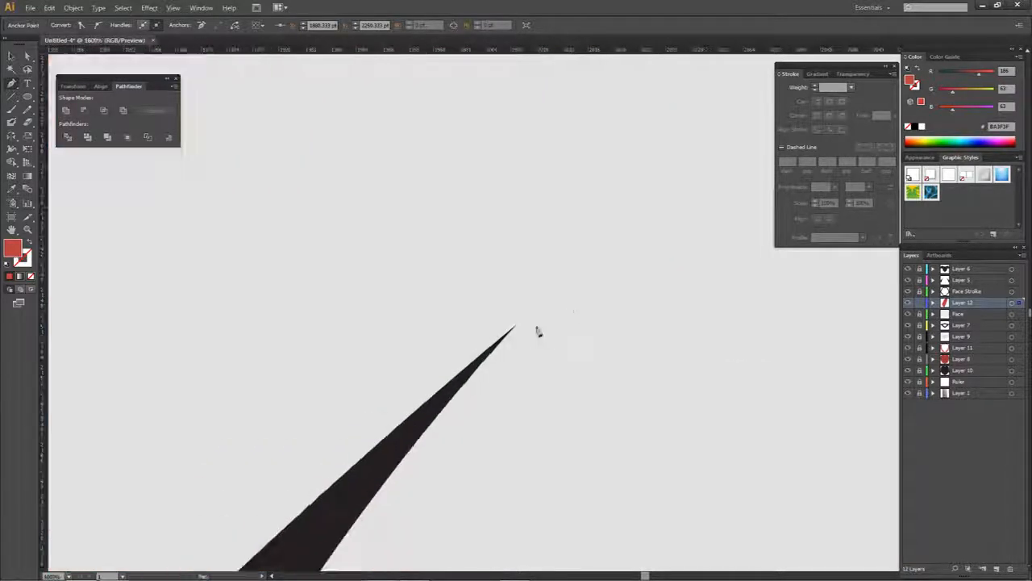
{"action": "left_click_drag", "start_coordinate": [517, 329], "coordinate": [702, 249]}
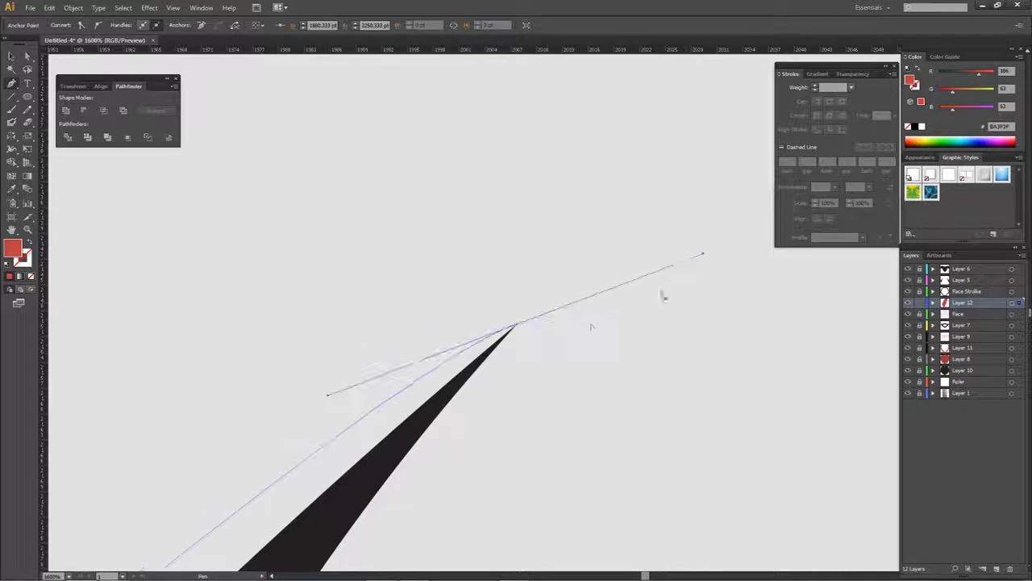
- Bring the path back from the muzzle line's tip down to the dark outline at the lower cheek
{"action": "scroll", "coordinate": [492, 354], "scroll_direction": "down", "scroll_amount": 4}
{"action": "scroll", "coordinate": [493, 356], "scroll_direction": "down", "scroll_amount": 3}
{"action": "left_click_drag", "start_coordinate": [494, 357], "coordinate": [584, 247]}
{"action": "left_click", "coordinate": [473, 404]}
{"action": "key", "text": "ctrl+z"}
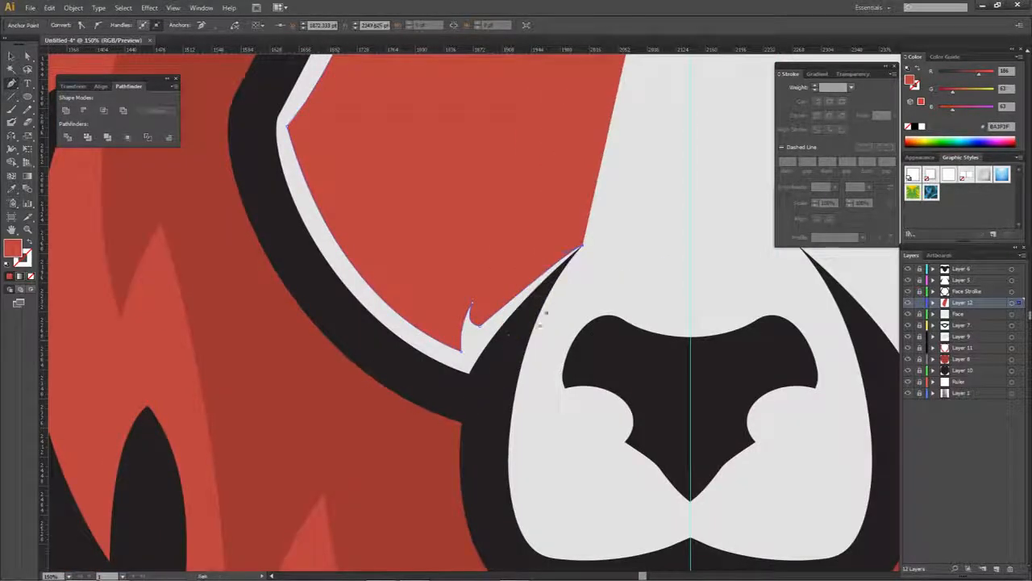
{"action": "left_click_drag", "start_coordinate": [516, 343], "coordinate": [482, 411]}
{"action": "left_click", "coordinate": [474, 408]}
{"action": "left_click_drag", "start_coordinate": [383, 365], "coordinate": [361, 347]}
{"action": "left_click_drag", "start_coordinate": [282, 235], "coordinate": [316, 250]}
{"action": "scroll", "coordinate": [267, 185], "scroll_direction": "down", "scroll_amount": 3}
{"action": "key", "text": "ctrl+z"}
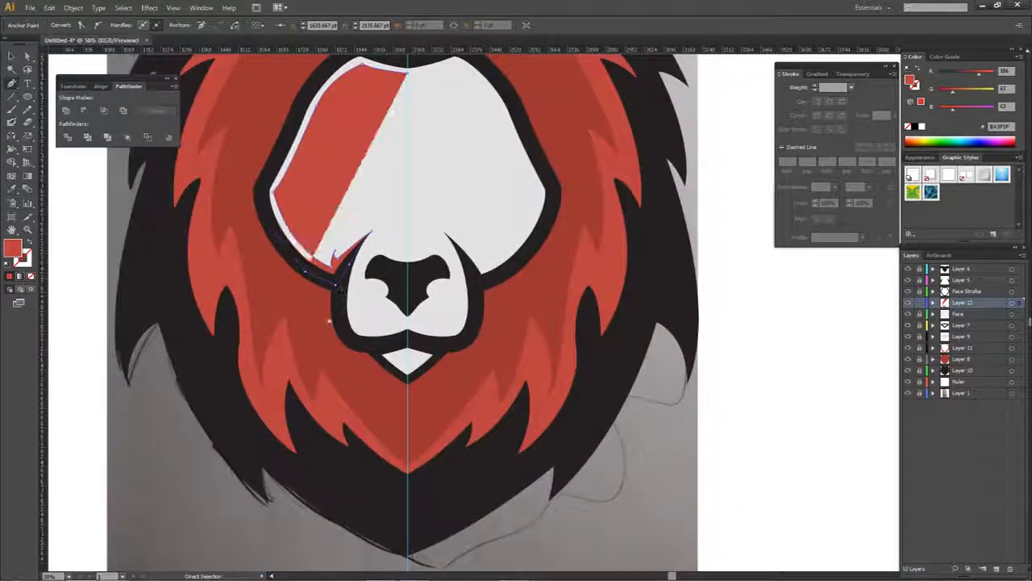
{"action": "key", "text": "ctrl+z"}
- Loop the path loosely outside the left side of the face and over the mane, closing it at the forehead's centre guide
{"action": "left_click", "coordinate": [271, 355]}
{"action": "left_click", "coordinate": [180, 222]}
{"action": "left_click", "coordinate": [220, 96]}
{"action": "left_click_drag", "start_coordinate": [268, 163], "coordinate": [267, 378]}
{"action": "left_click", "coordinate": [295, 166]}
{"action": "left_click", "coordinate": [399, 146]}
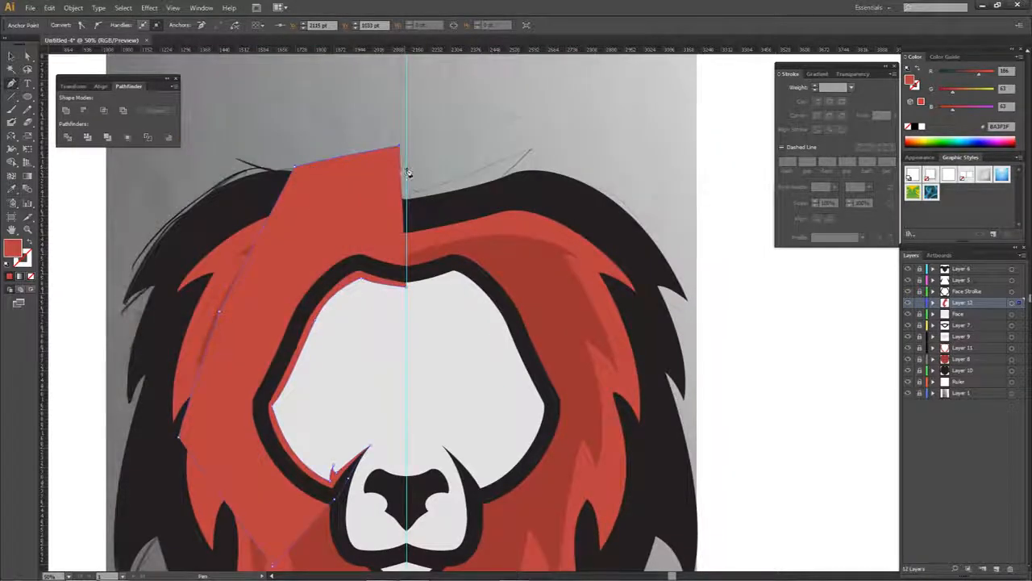
{"action": "left_click", "coordinate": [405, 174]}
{"action": "scroll", "coordinate": [405, 175], "scroll_direction": "up", "scroll_amount": 5}
{"action": "scroll", "coordinate": [452, 311], "scroll_direction": "down", "scroll_amount": 3}
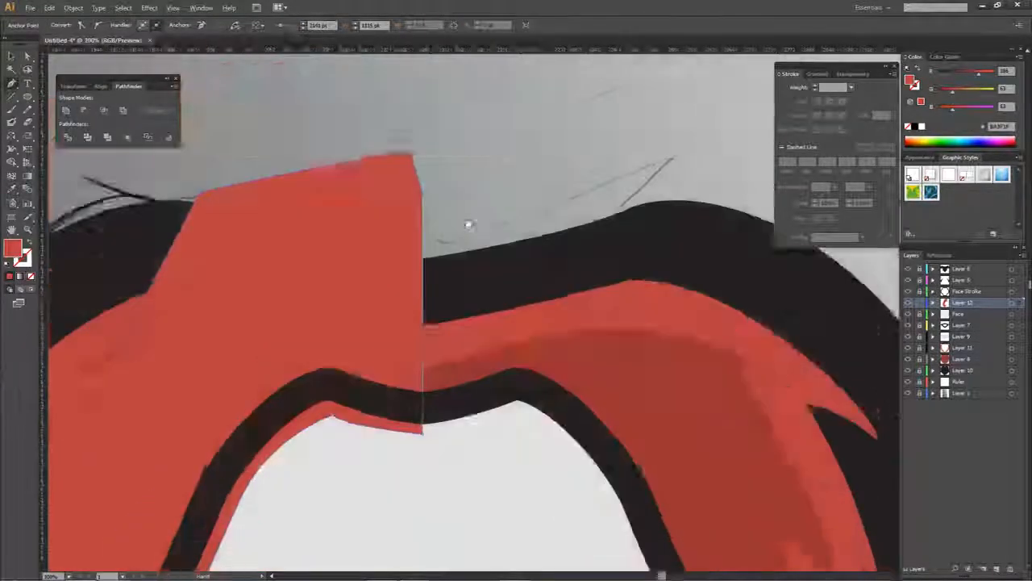
{"action": "left_click", "coordinate": [449, 309]}
- Trim away the part of the new shape outside the Face shape with Shape Builder and deselect everything
{"action": "scroll", "coordinate": [431, 314], "scroll_direction": "down", "scroll_amount": 3}
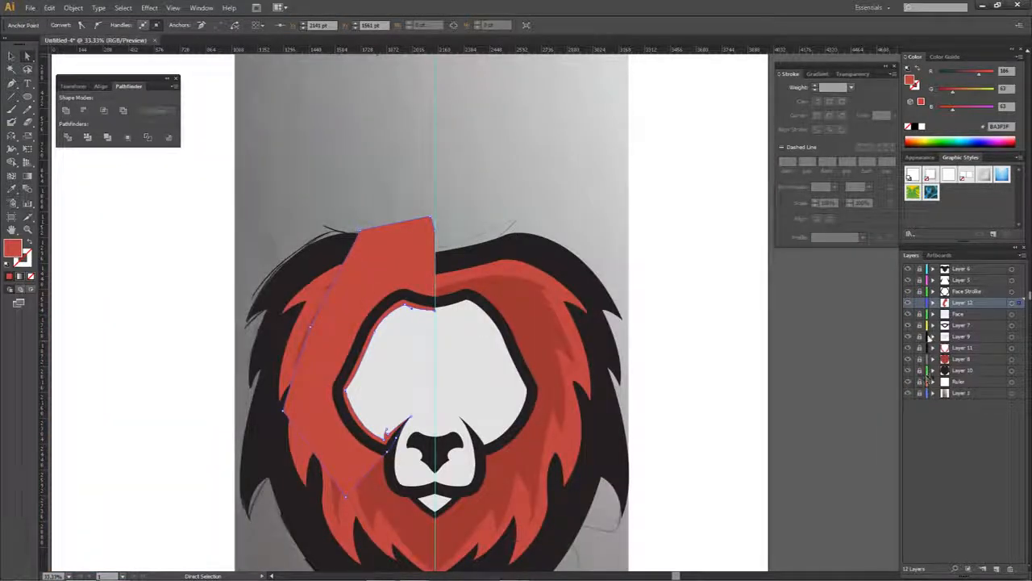
{"action": "left_click", "coordinate": [1011, 303]}
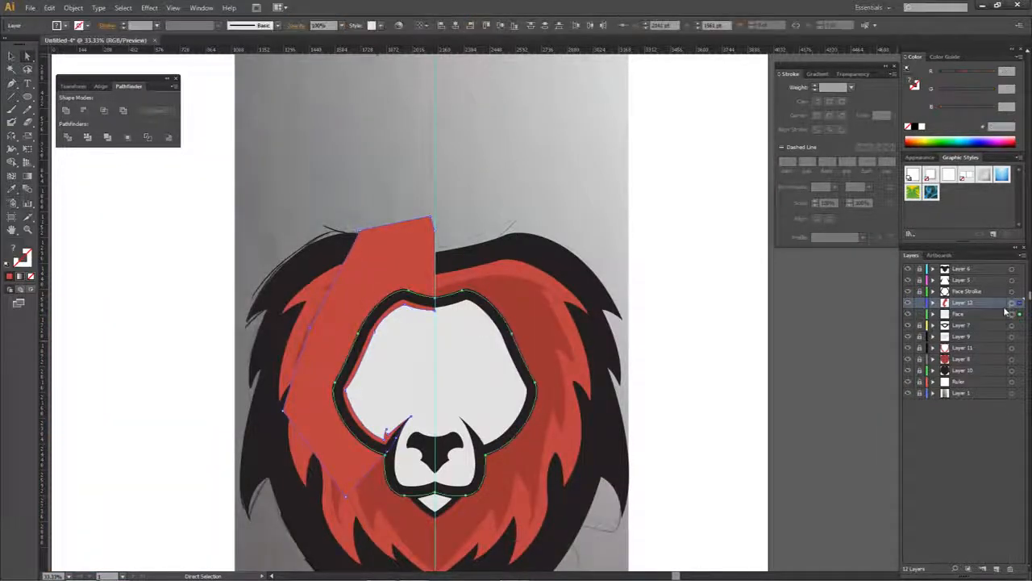
{"action": "key", "text": "shift+m"}
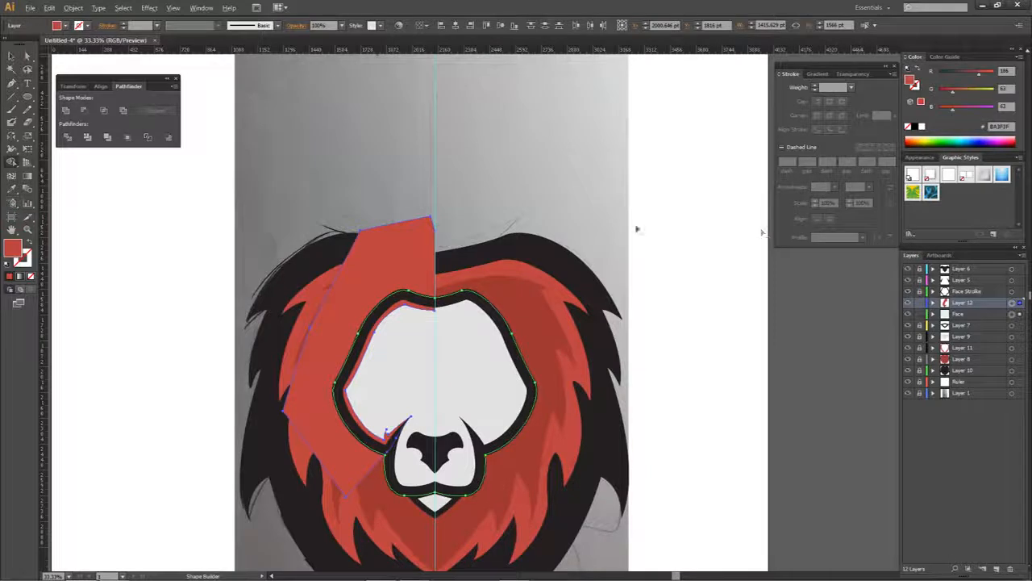
{"action": "left_click", "coordinate": [422, 248], "text": "alt"}
{"action": "scroll", "coordinate": [468, 345], "scroll_direction": "up", "scroll_amount": 3}
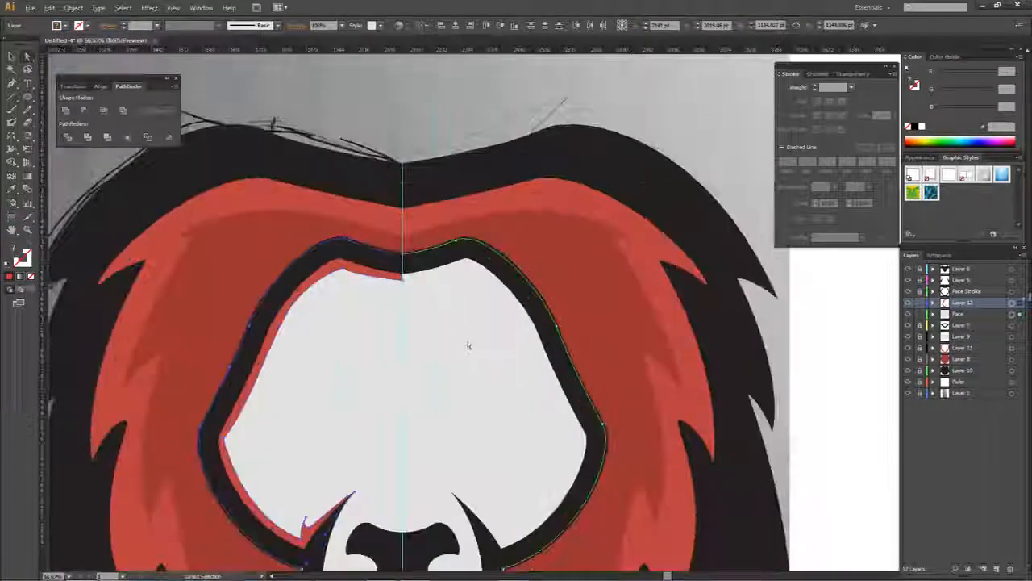
{"action": "left_click", "coordinate": [908, 291]}
{"action": "left_click", "coordinate": [908, 291]}
{"action": "scroll", "coordinate": [472, 222], "scroll_direction": "down", "scroll_amount": 3}
{"action": "key", "text": "ctrl+shift+a"}
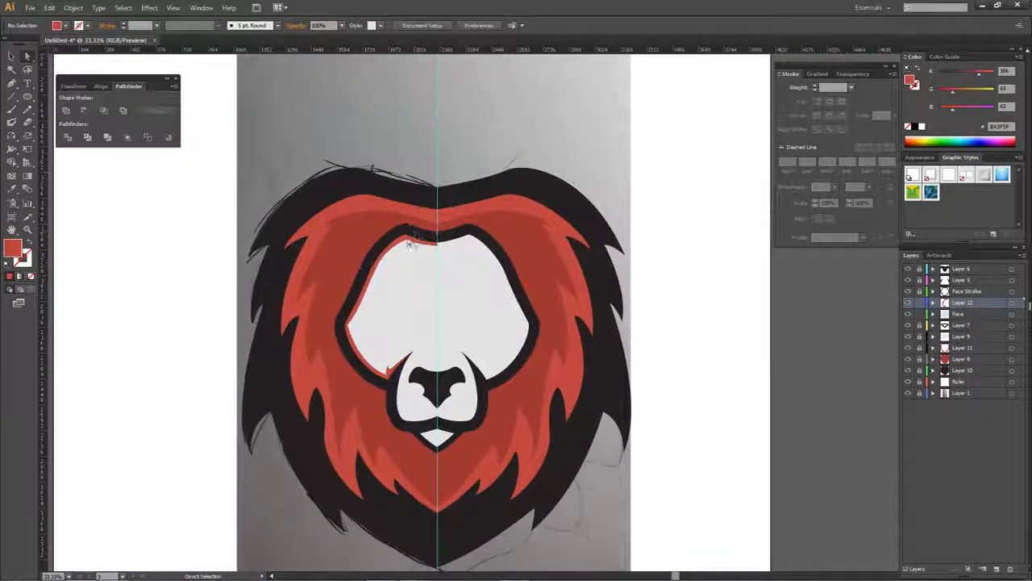
- Change the left inner face strip's fill to the light grey C4C4C4
{"action": "left_click", "coordinate": [411, 246]}
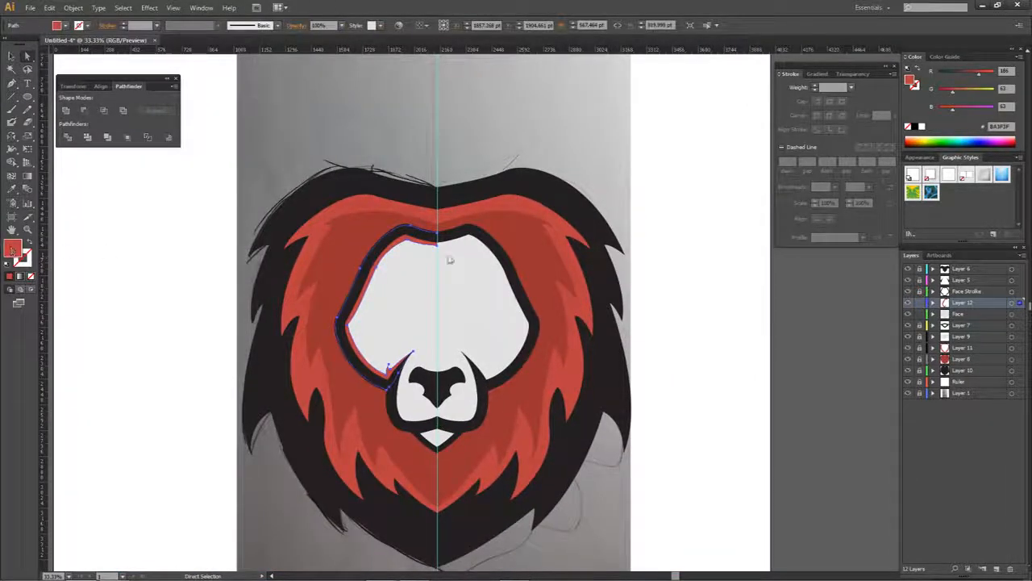
{"action": "double_click", "coordinate": [12, 250]}
{"action": "left_click_drag", "start_coordinate": [610, 197], "coordinate": [606, 190]}
{"action": "left_click", "coordinate": [859, 163]}
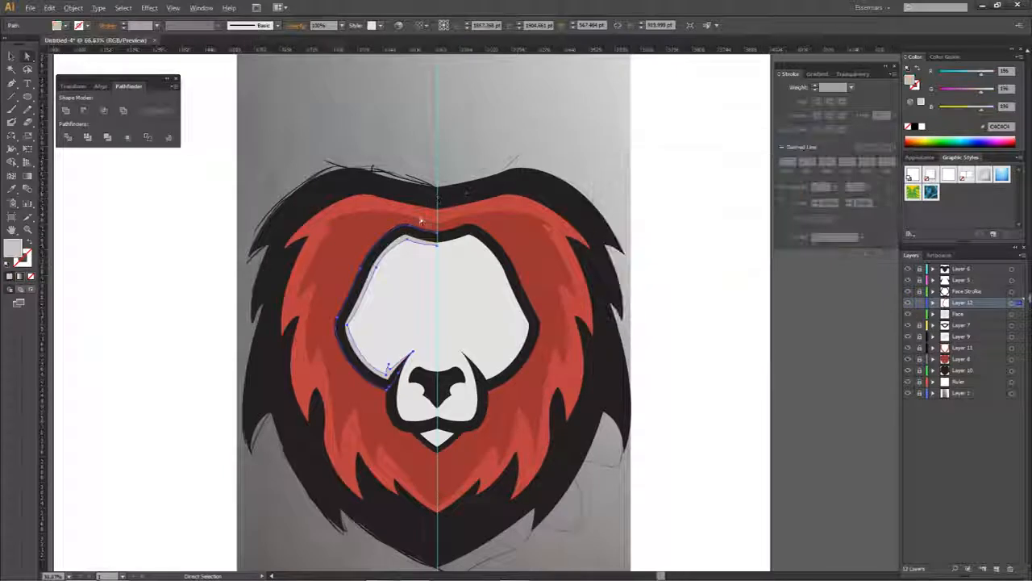
- Duplicate the grey face strip to the right and reflect the copy across the vertical axis
{"action": "scroll", "coordinate": [420, 220], "scroll_direction": "up", "scroll_amount": 2}
{"action": "left_click_drag", "start_coordinate": [421, 260], "coordinate": [538, 264]}
{"action": "right_click", "coordinate": [540, 264]}
{"action": "mouse_move", "coordinate": [578, 406]}
{"action": "left_click", "coordinate": [679, 447]}
{"action": "left_click", "coordinate": [704, 377]}
- Align the mirrored grey strip with the left one at the centre guide and unite both into one shape
{"action": "scroll", "coordinate": [464, 255], "scroll_direction": "up", "scroll_amount": 4}
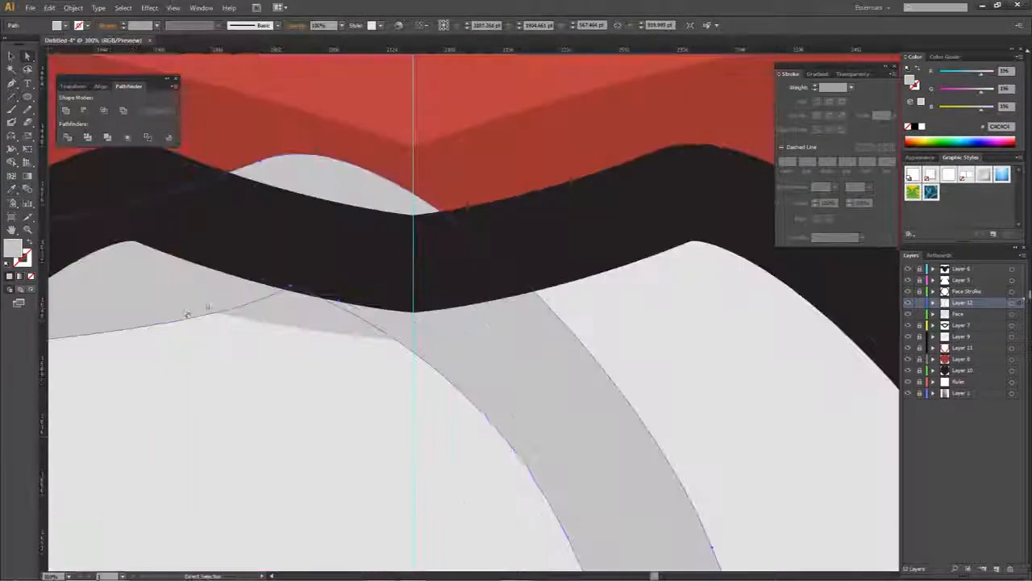
{"action": "left_click_drag", "start_coordinate": [177, 311], "coordinate": [326, 302]}
{"action": "left_click_drag", "start_coordinate": [170, 332], "coordinate": [563, 332]}
{"action": "scroll", "coordinate": [616, 338], "scroll_direction": "down", "scroll_amount": 3}
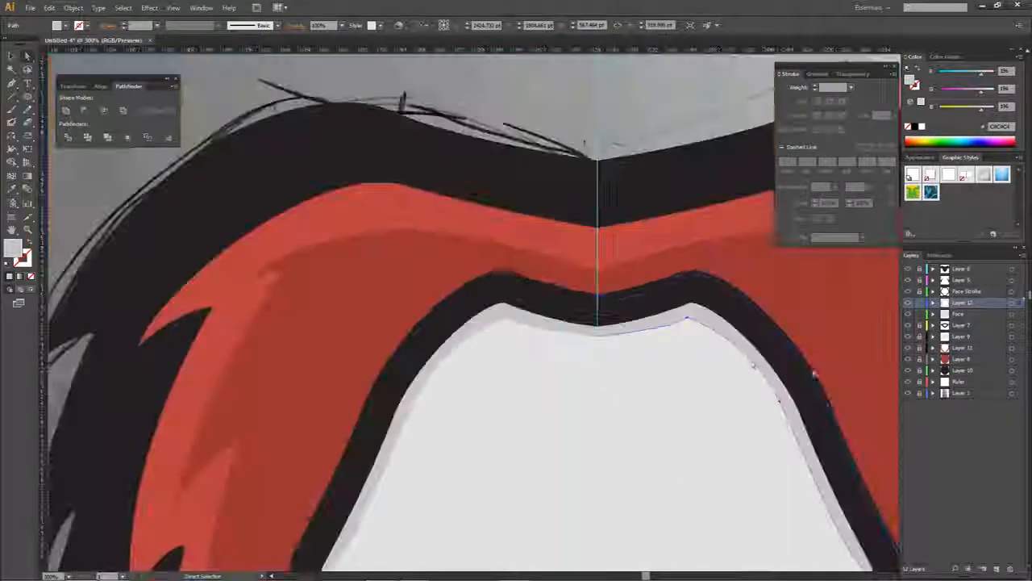
{"action": "left_click", "coordinate": [550, 330], "text": "shift"}
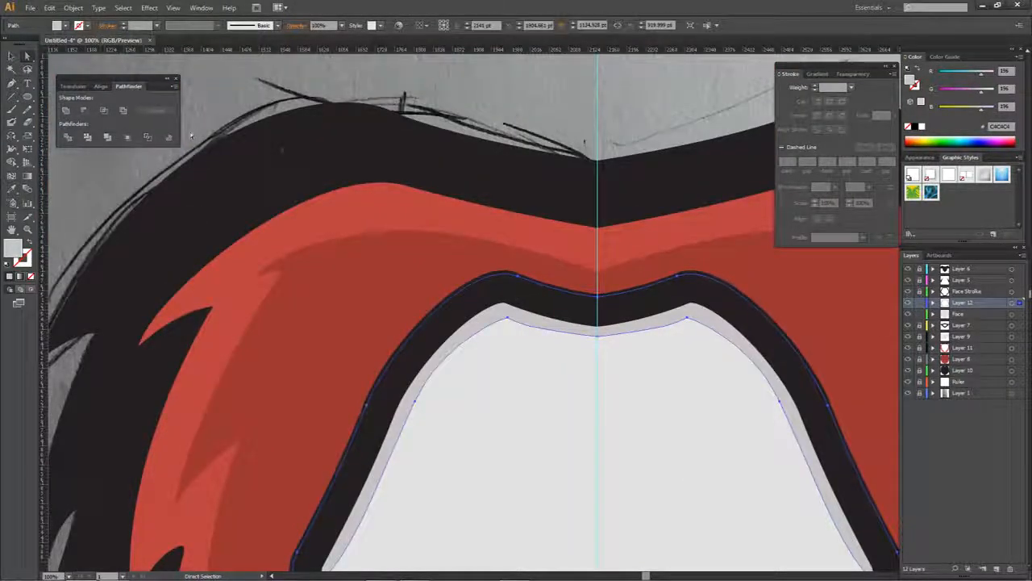
- Deselect the face shading and hide the Ruler layer and the sketch in Layer 1
{"action": "scroll", "coordinate": [654, 249], "scroll_direction": "down", "scroll_amount": 4}
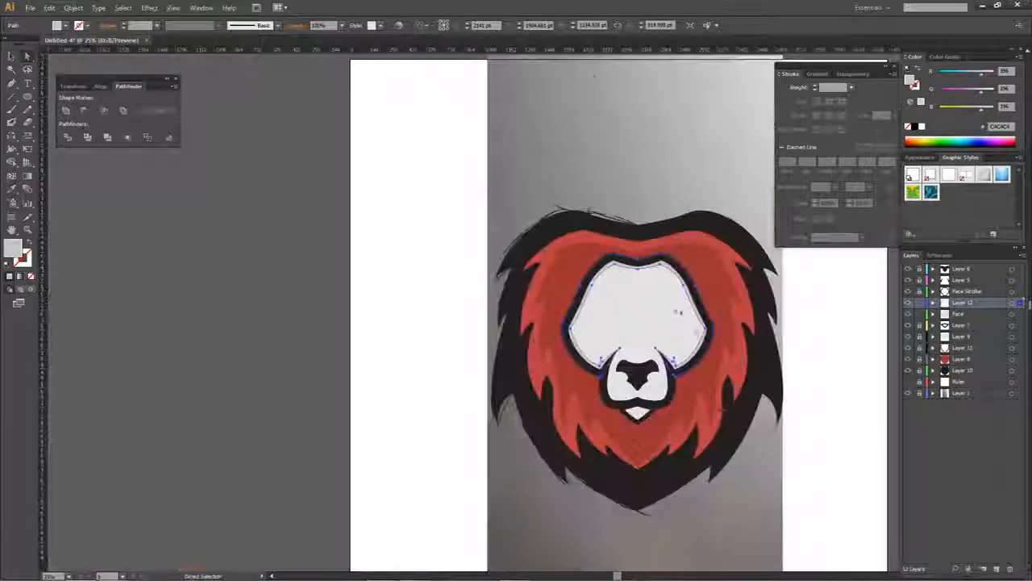
{"action": "left_click", "coordinate": [804, 364]}
{"action": "left_click_drag", "start_coordinate": [801, 361], "coordinate": [692, 302]}
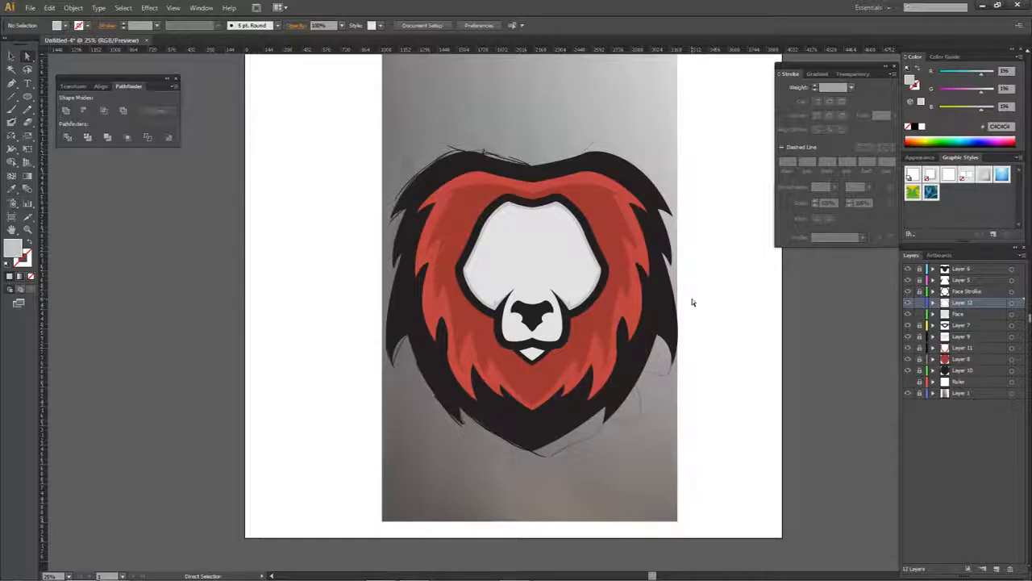
{"action": "scroll", "coordinate": [596, 225], "scroll_direction": "up", "scroll_amount": 2}
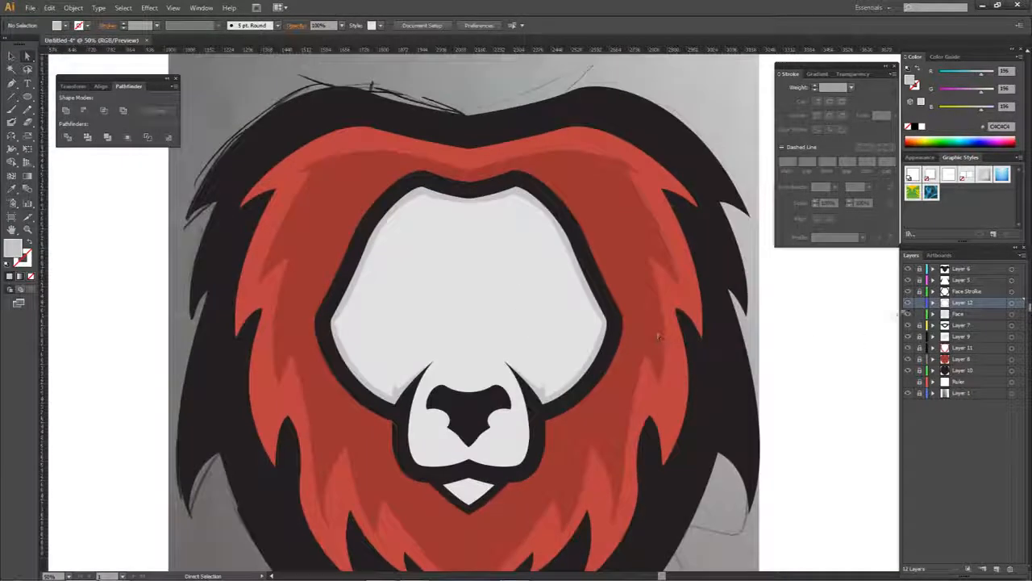
{"action": "left_click", "coordinate": [909, 393]}
{"action": "left_click", "coordinate": [963, 393]}
{"action": "left_click", "coordinate": [920, 393]}
{"action": "scroll", "coordinate": [751, 388], "scroll_direction": "down", "scroll_amount": 1}
{"action": "scroll", "coordinate": [751, 388], "scroll_direction": "down", "scroll_amount": 1}
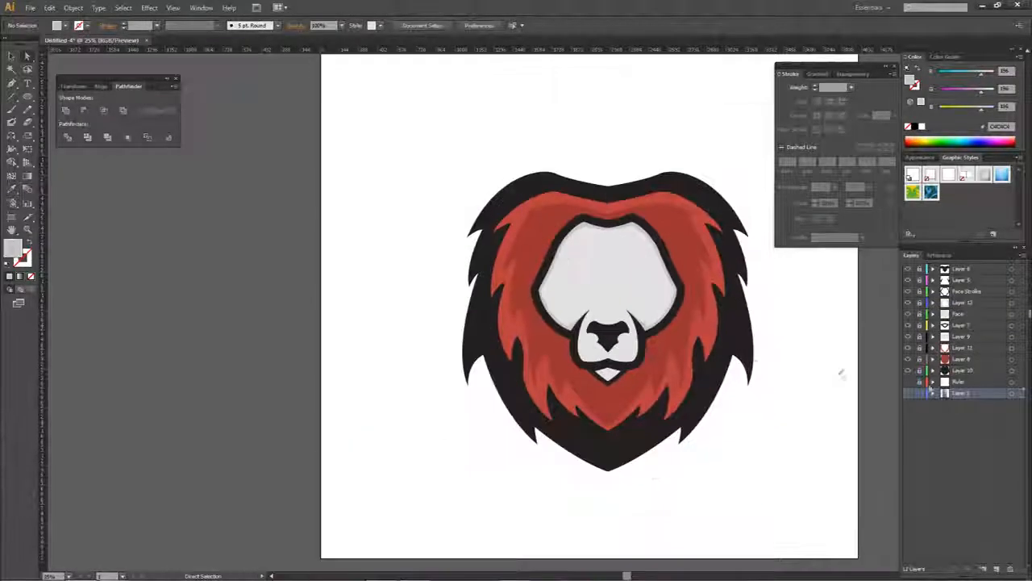
- Show the sketch in Layer 1 and move it off the artboard, beside the lion head's left side
{"action": "left_click", "coordinate": [908, 392]}
{"action": "left_click_drag", "start_coordinate": [512, 434], "coordinate": [288, 437]}
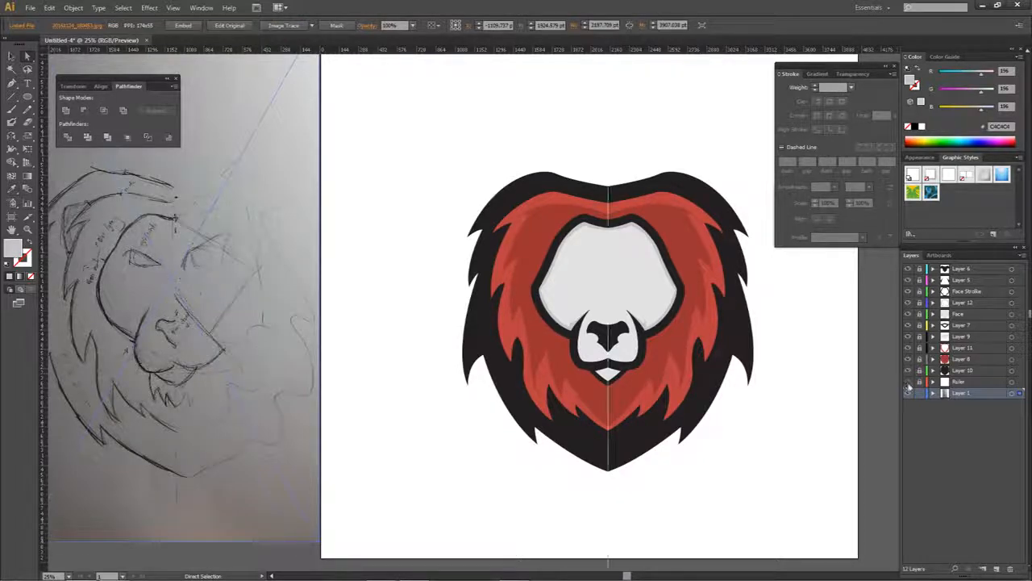
{"action": "left_click", "coordinate": [836, 379]}
{"action": "scroll", "coordinate": [318, 288], "scroll_direction": "left", "scroll_amount": 2}
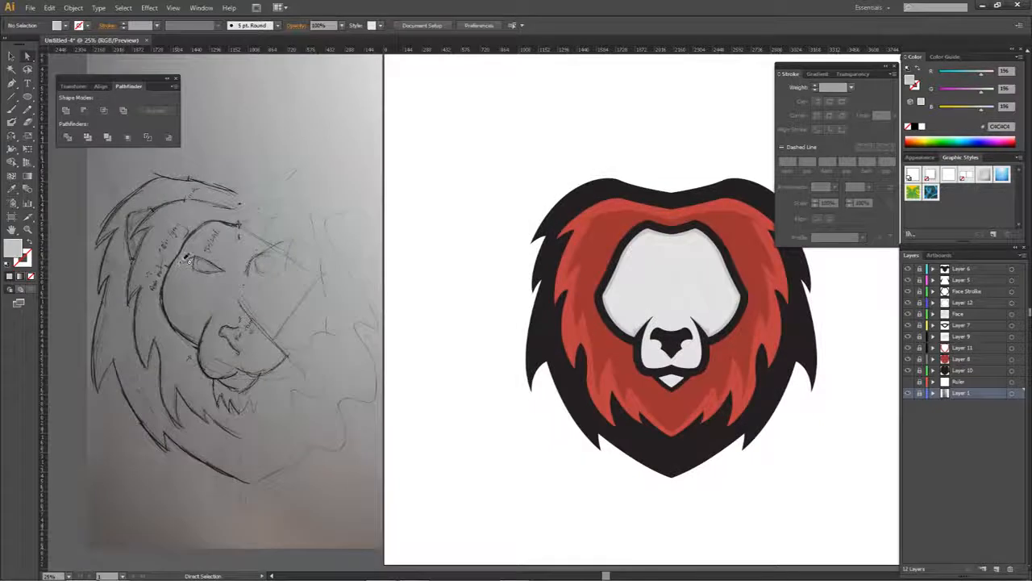
{"action": "scroll", "coordinate": [502, 282], "scroll_direction": "right", "scroll_amount": 3}
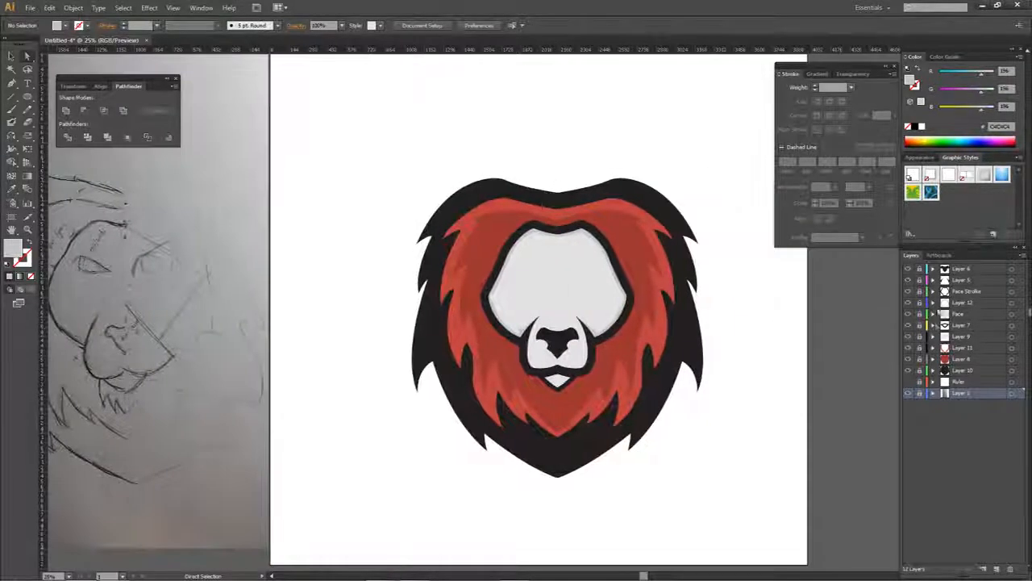
- Add a new layer above Layer 6 and show the Ruler layer's centre guide
{"action": "left_click", "coordinate": [965, 271]}
{"action": "left_click", "coordinate": [996, 569]}
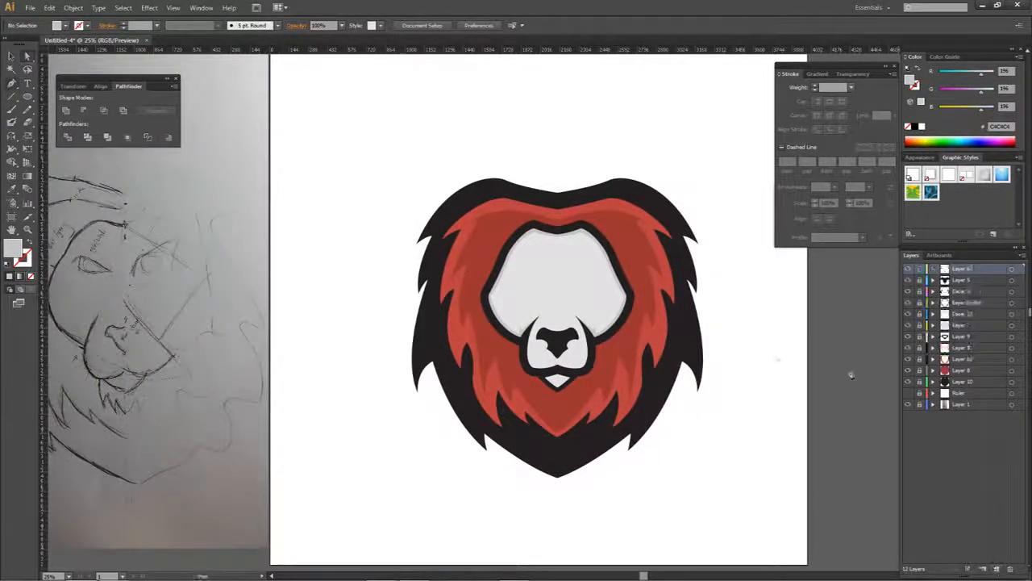
{"action": "left_click", "coordinate": [908, 393]}
- Draw a thin curved grey eyelid with the Pen tool on the left half of the face and refine its inner bend
{"action": "scroll", "coordinate": [564, 295], "scroll_direction": "up", "scroll_amount": 4}
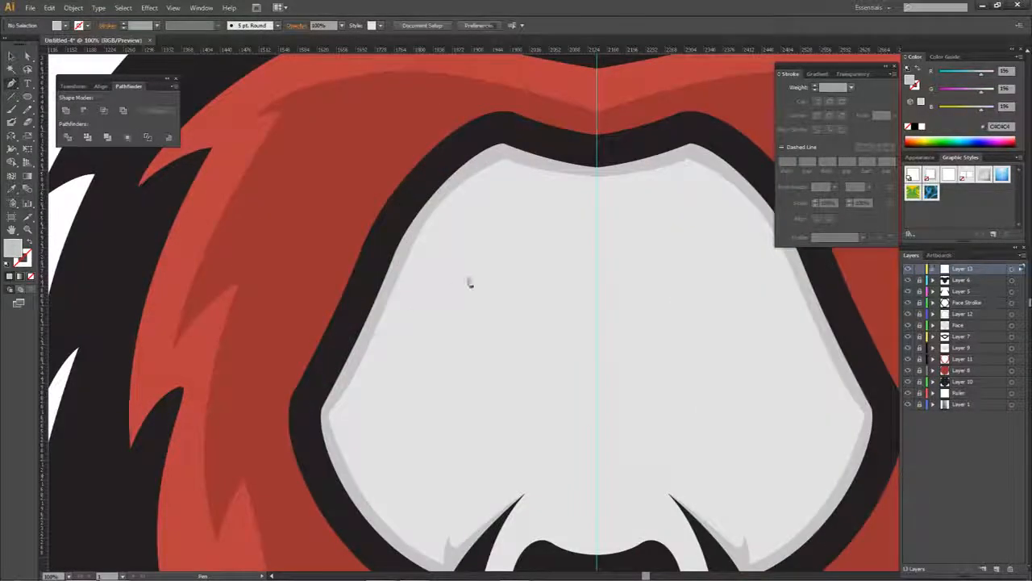
{"action": "left_click", "coordinate": [482, 276]}
{"action": "left_click_drag", "start_coordinate": [514, 277], "coordinate": [520, 274]}
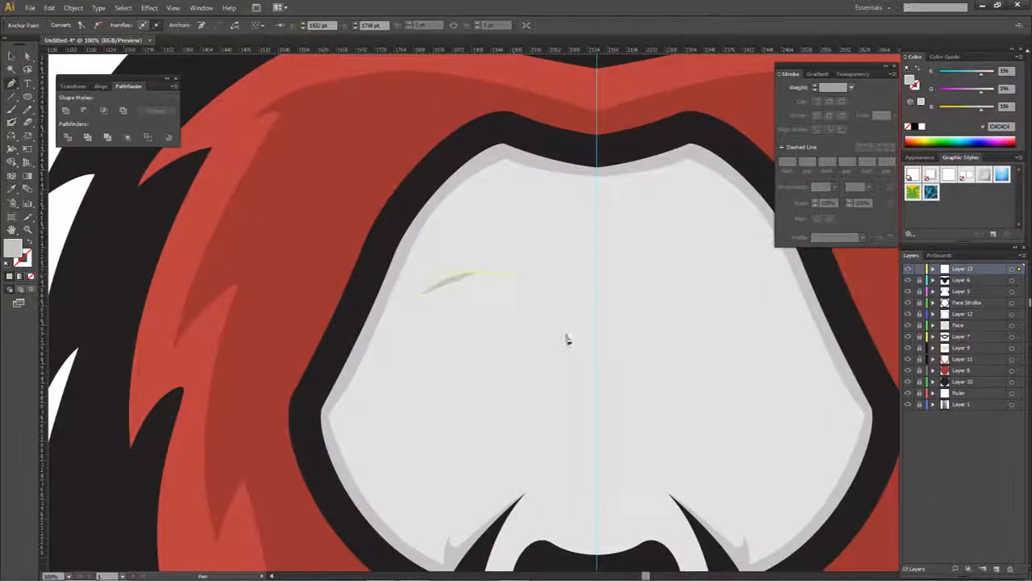
{"action": "left_click_drag", "start_coordinate": [604, 344], "coordinate": [563, 328]}
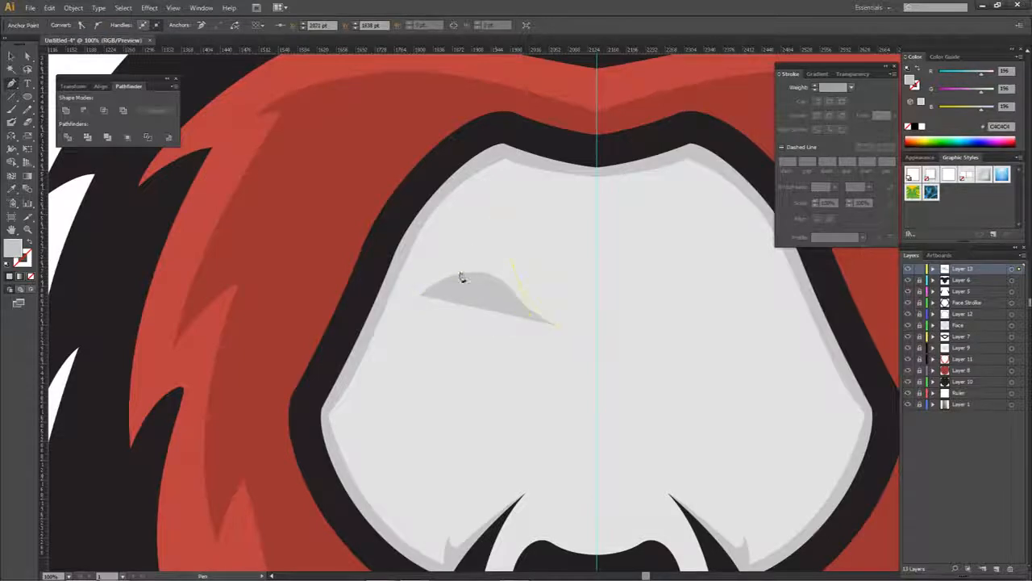
{"action": "left_click", "coordinate": [418, 294]}
{"action": "left_click", "coordinate": [433, 291]}
{"action": "key", "text": "a"}
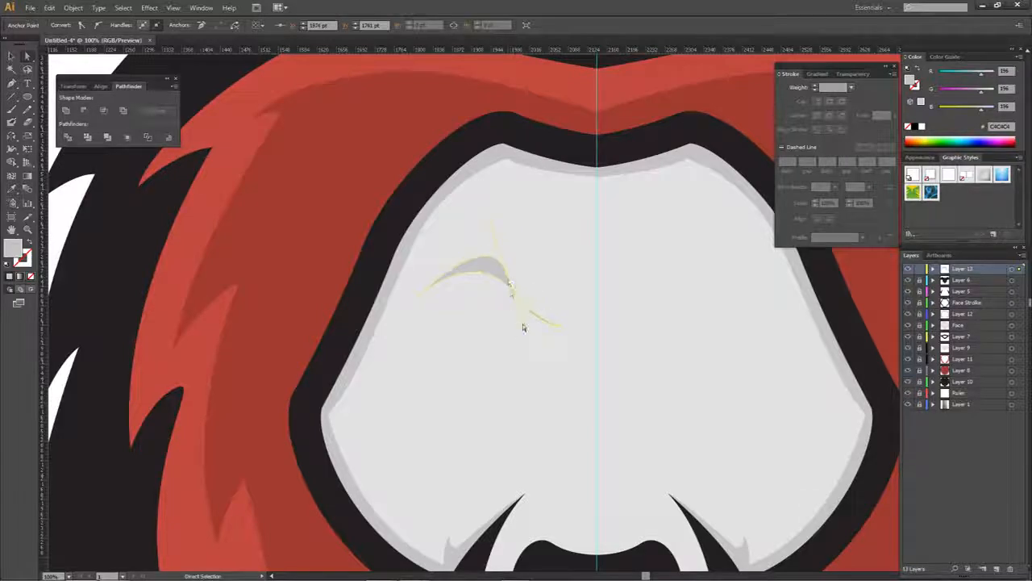
{"action": "left_click_drag", "start_coordinate": [526, 312], "coordinate": [533, 314]}
{"action": "left_click", "coordinate": [507, 322]}
- Add a new layer directly above Layer 6 and draw a closed eye shape beneath the eyelid with the Pen tool
{"action": "scroll", "coordinate": [507, 320], "scroll_direction": "down", "scroll_amount": 2}
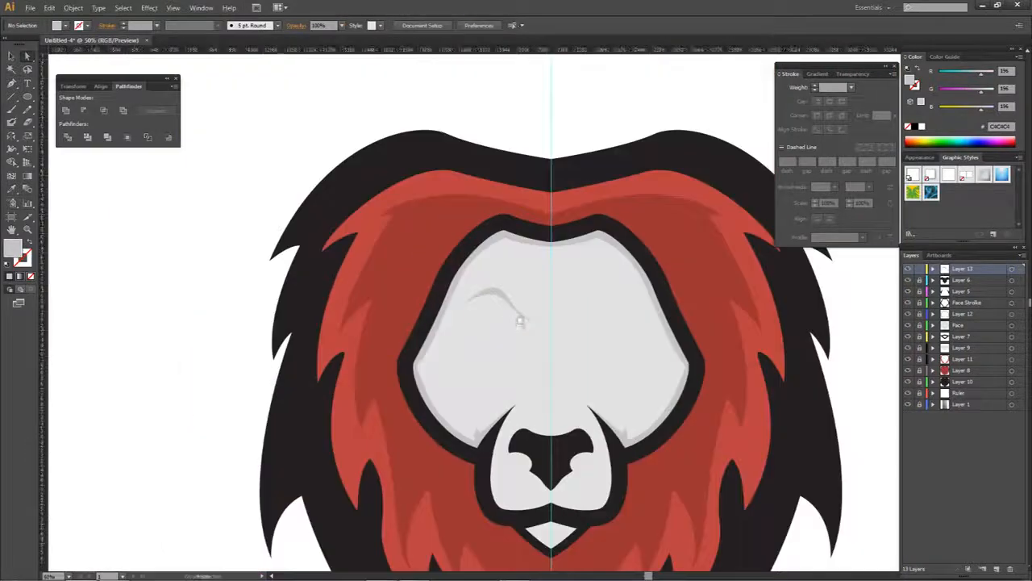
{"action": "scroll", "coordinate": [520, 321], "scroll_direction": "up", "scroll_amount": 1}
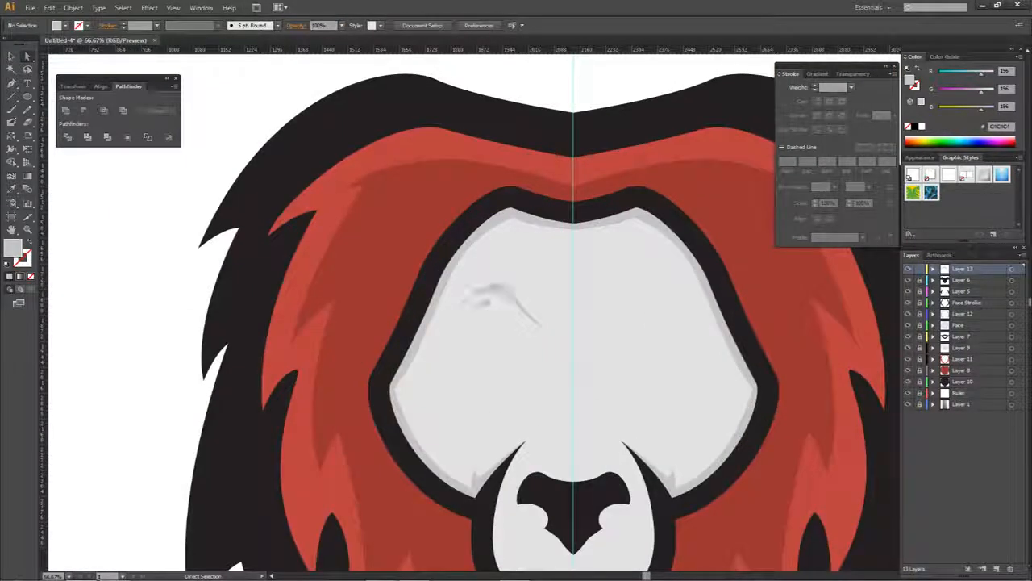
{"action": "left_click", "coordinate": [978, 279]}
{"action": "left_click", "coordinate": [996, 569]}
{"action": "key", "text": "p"}
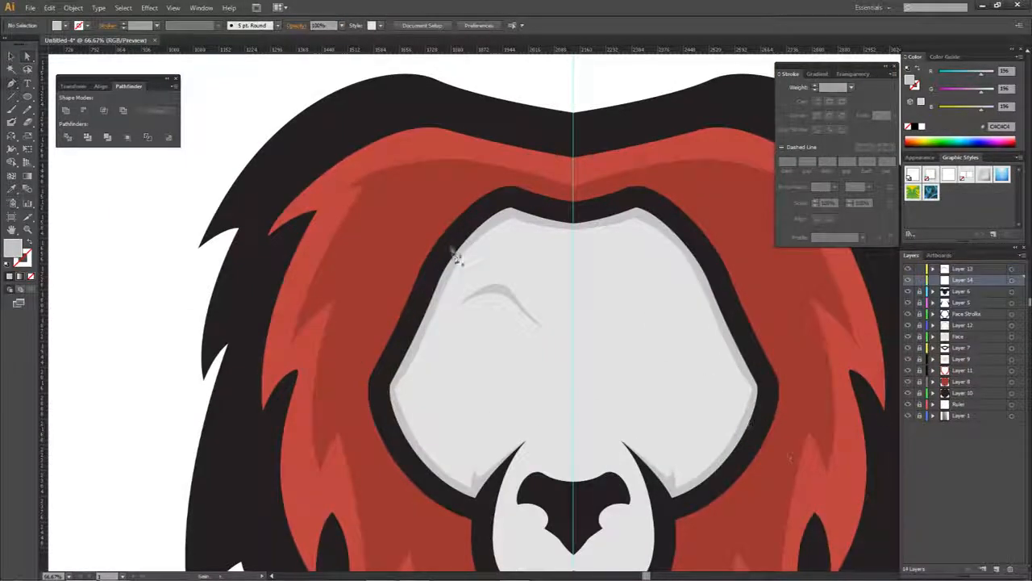
{"action": "scroll", "coordinate": [476, 287], "scroll_direction": "up", "scroll_amount": 2}
{"action": "left_click_drag", "start_coordinate": [505, 294], "coordinate": [472, 364]}
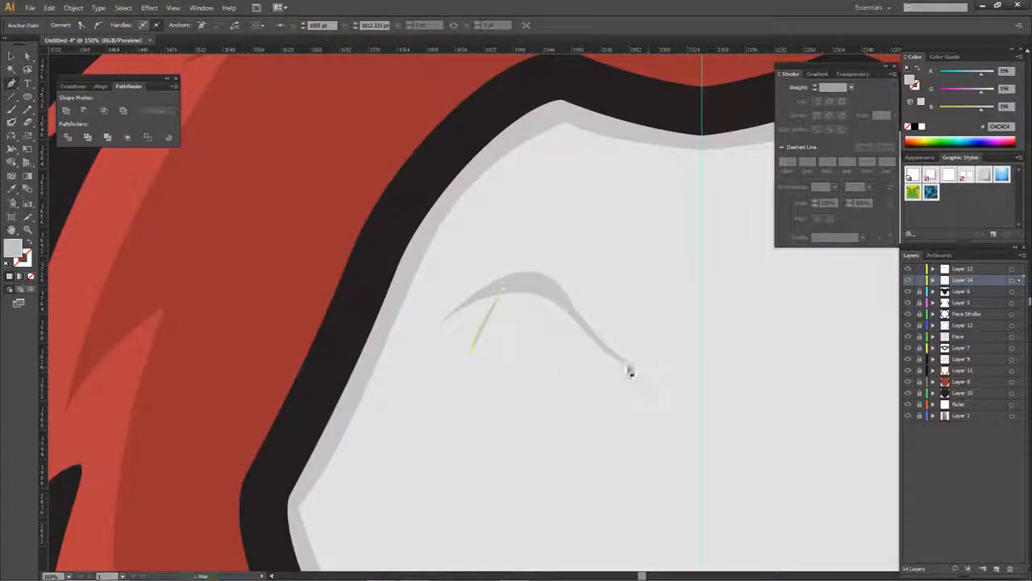
{"action": "left_click_drag", "start_coordinate": [626, 362], "coordinate": [646, 368]}
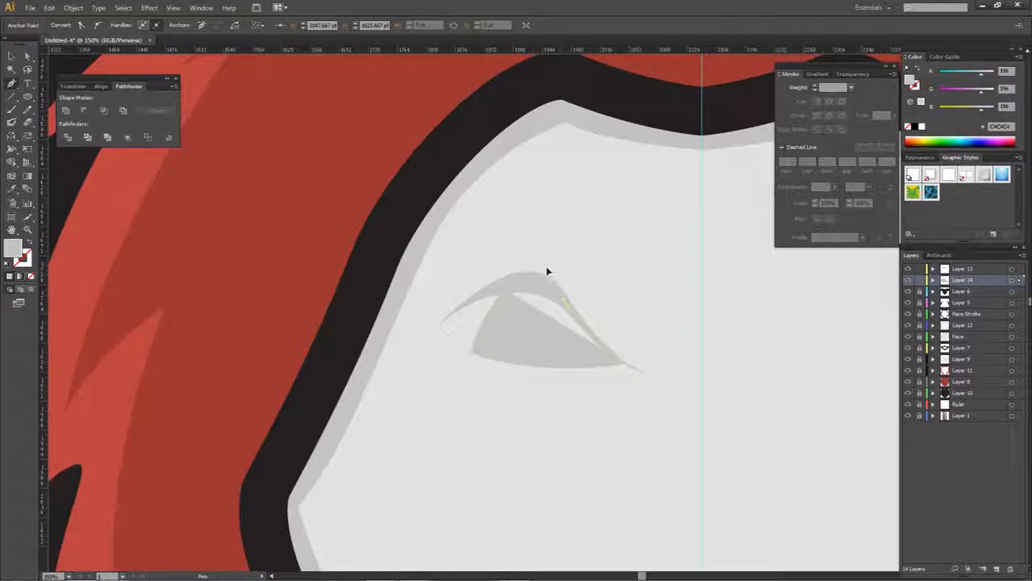
{"action": "left_click_drag", "start_coordinate": [546, 272], "coordinate": [566, 305]}
{"action": "left_click_drag", "start_coordinate": [502, 288], "coordinate": [479, 308]}
- Set the eye shape's fill to the near-black 231F20
{"action": "key", "text": "a"}
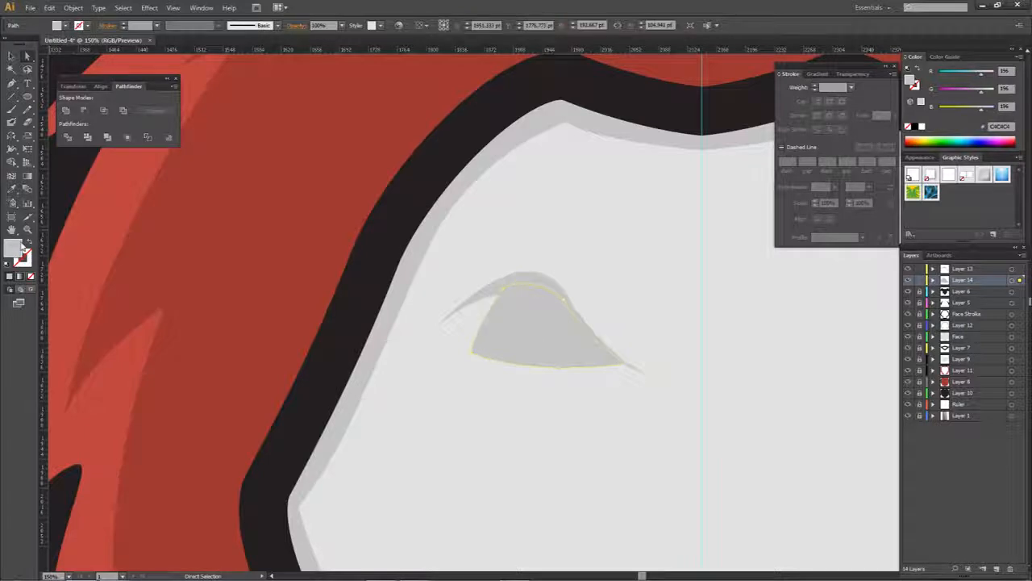
{"action": "double_click", "coordinate": [18, 247]}
{"action": "type", "text": "231F20"}
{"action": "left_click", "coordinate": [871, 163]}
{"action": "double_click", "coordinate": [11, 251]}
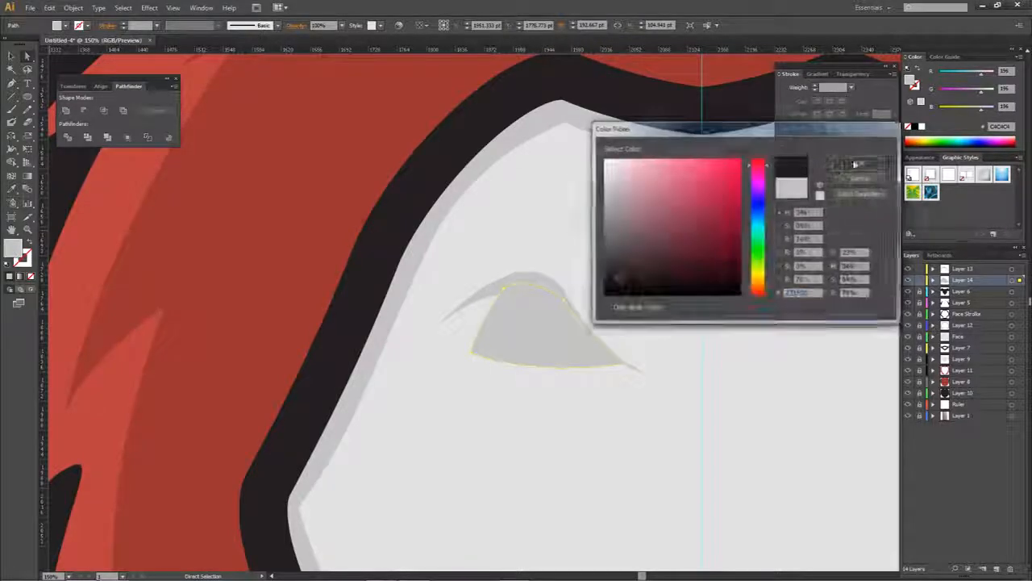
{"action": "type", "text": "231F20"}
{"action": "left_click", "coordinate": [857, 164]}
{"action": "left_click", "coordinate": [661, 235]}
{"action": "scroll", "coordinate": [661, 235], "scroll_direction": "down", "scroll_amount": 2}
{"action": "left_click_drag", "start_coordinate": [662, 299], "coordinate": [533, 299]}
{"action": "scroll", "coordinate": [479, 296], "scroll_direction": "up", "scroll_amount": 2}
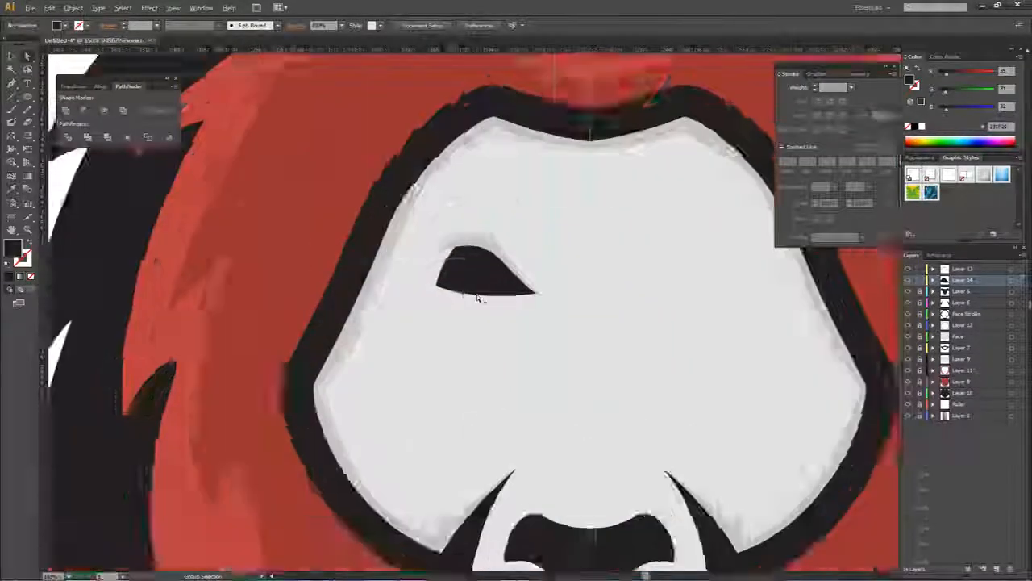
- Recolour the eye shape with the darker red sampled from the inner mane
{"action": "left_click", "coordinate": [474, 268]}
{"action": "scroll", "coordinate": [474, 266], "scroll_direction": "down", "scroll_amount": 2}
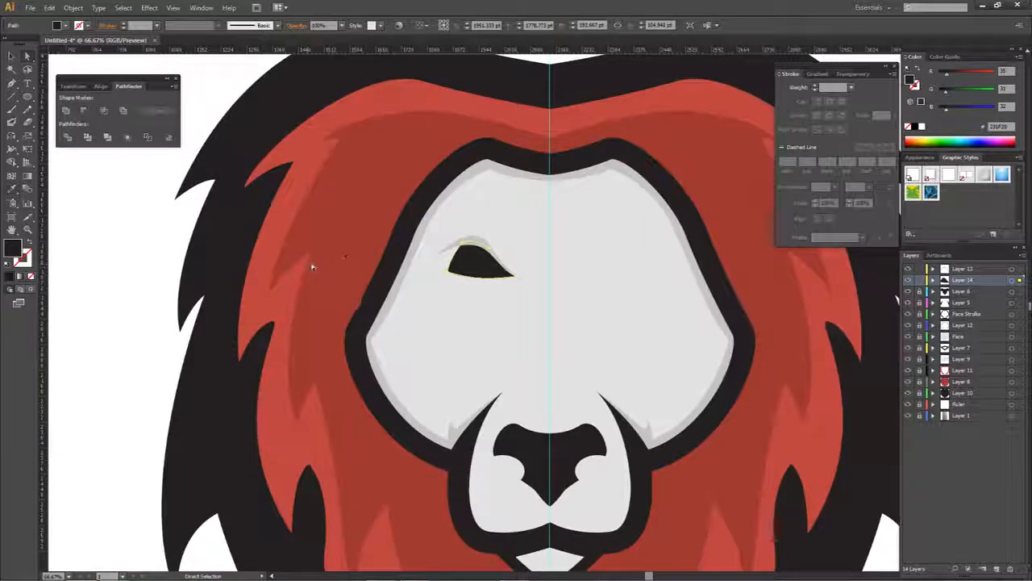
{"action": "key", "text": "i"}
{"action": "left_click", "coordinate": [312, 267]}
- Recolour the grey eyelid with the black sampled from the outer mane
{"action": "scroll", "coordinate": [474, 258], "scroll_direction": "up", "scroll_amount": 2}
{"action": "key", "text": "a"}
{"action": "left_click", "coordinate": [484, 218]}
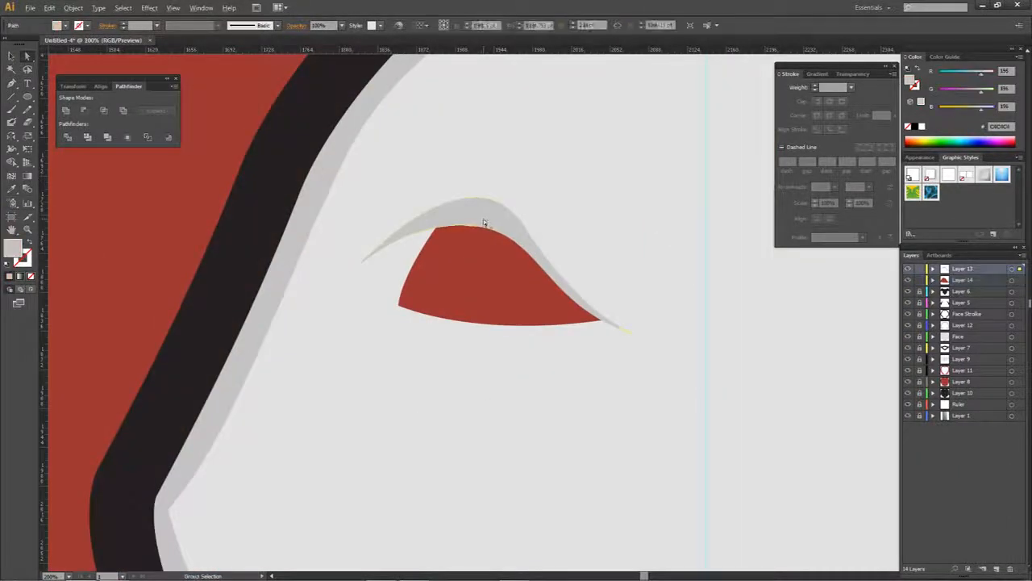
{"action": "scroll", "coordinate": [484, 222], "scroll_direction": "down", "scroll_amount": 2}
{"action": "key", "text": "i"}
{"action": "left_click", "coordinate": [245, 218]}
{"action": "key", "text": "a"}
{"action": "left_click", "coordinate": [513, 215]}
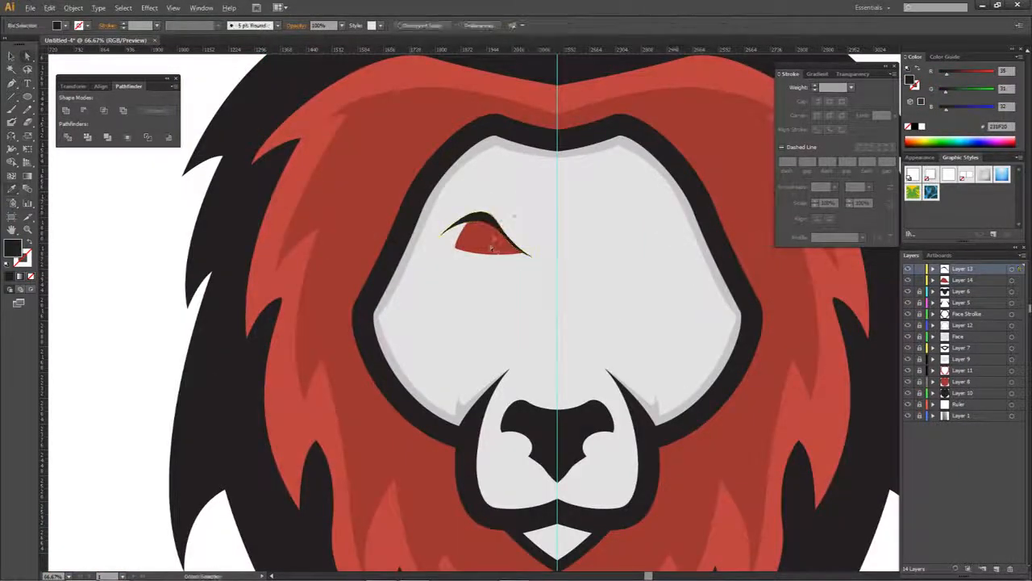
- Enlarge the eyelid and red eye together and position them slightly closer to the centre guide
{"action": "scroll", "coordinate": [490, 243], "scroll_direction": "up", "scroll_amount": 3}
{"action": "scroll", "coordinate": [423, 293], "scroll_direction": "down", "scroll_amount": 4}
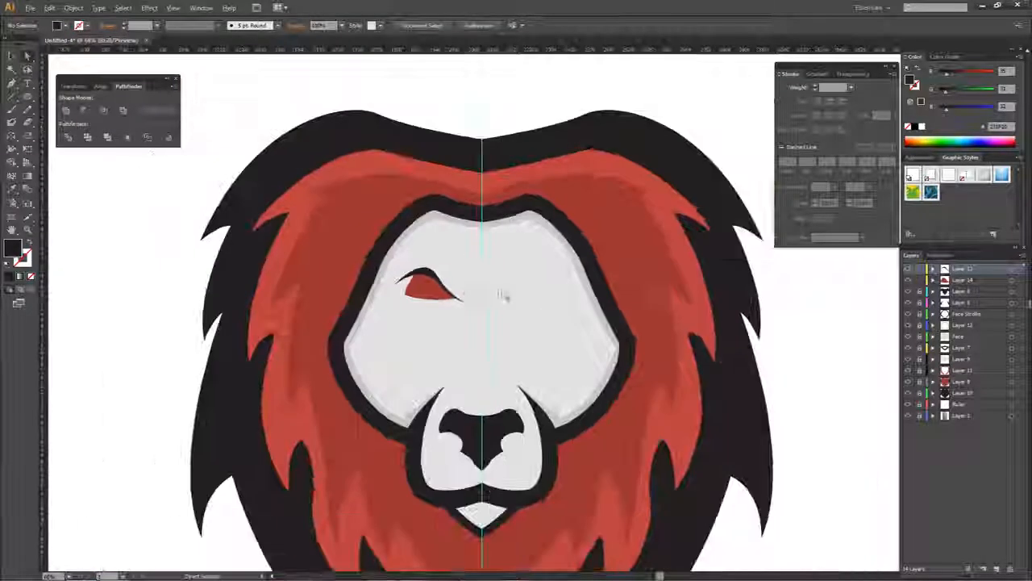
{"action": "left_click_drag", "start_coordinate": [390, 267], "coordinate": [489, 321]}
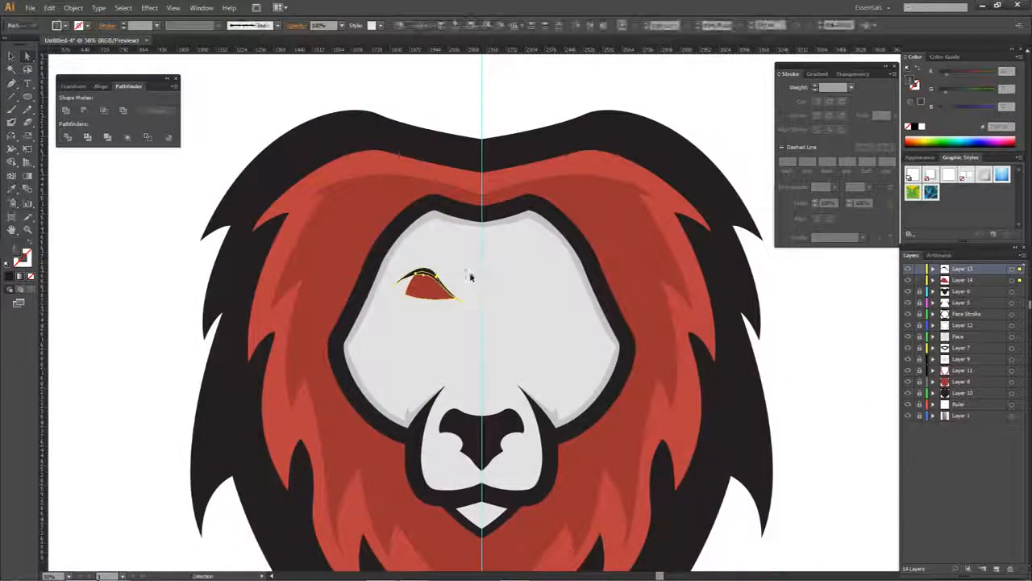
{"action": "left_click_drag", "start_coordinate": [465, 267], "coordinate": [445, 293]}
{"action": "left_click", "coordinate": [465, 279]}
{"action": "scroll", "coordinate": [419, 279], "scroll_direction": "up", "scroll_amount": 2}
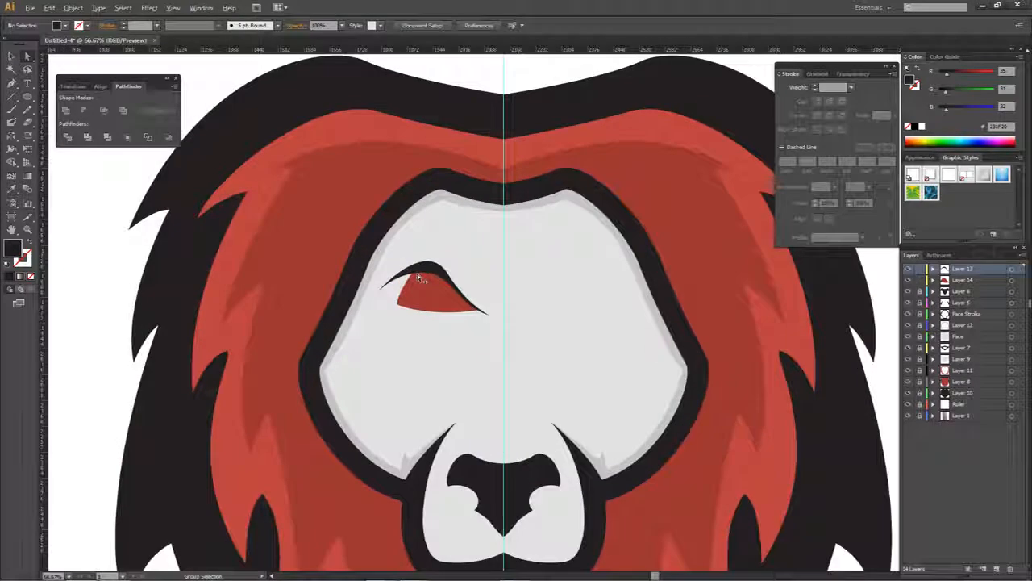
- Reshape the black eyelid by shifting the anchor where its upper edge bends down toward the nose
{"action": "left_click", "coordinate": [464, 274]}
{"action": "mouse_move", "coordinate": [437, 242]}
{"action": "left_mouse_down"}
{"action": "mouse_move", "coordinate": [430, 222]}
{"action": "mouse_move", "coordinate": [450, 250]}
{"action": "left_mouse_up"}
{"action": "left_click", "coordinate": [460, 277]}
{"action": "left_click", "coordinate": [459, 273]}
{"action": "scroll", "coordinate": [460, 276], "scroll_direction": "up", "scroll_amount": 1}
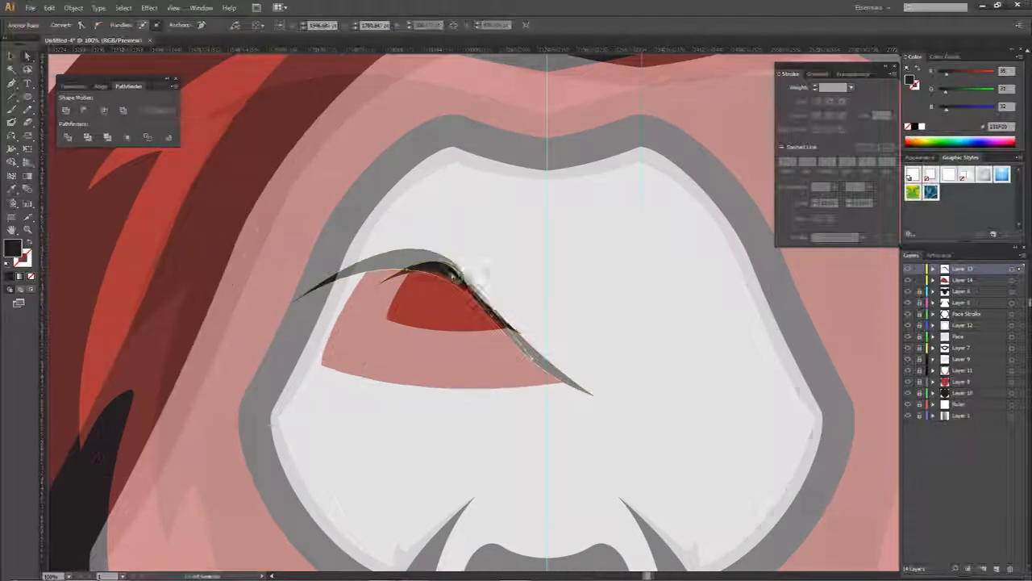
{"action": "left_click_drag", "start_coordinate": [465, 277], "coordinate": [458, 278]}
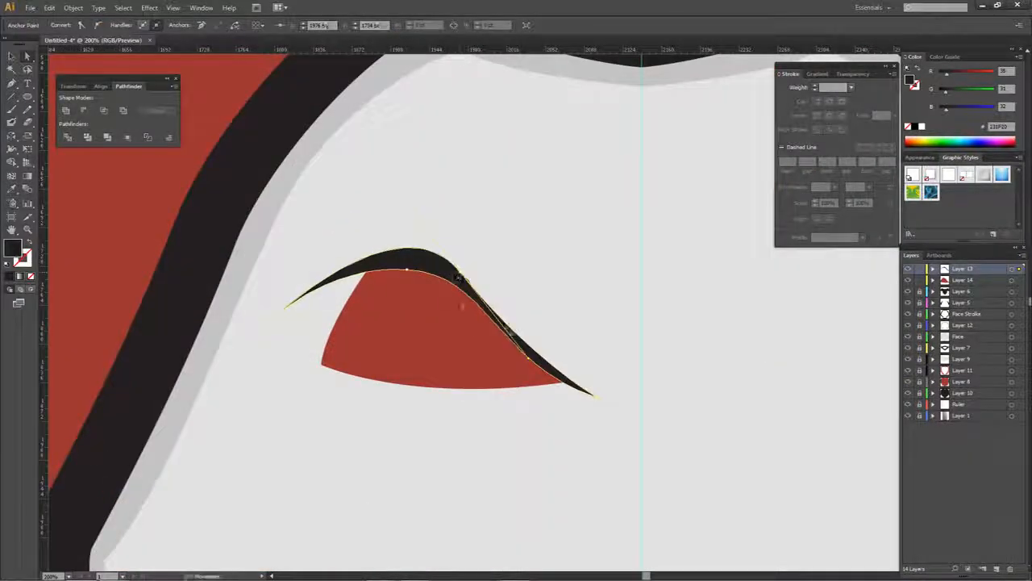
{"action": "scroll", "coordinate": [286, 296], "scroll_direction": "up", "scroll_amount": 2}
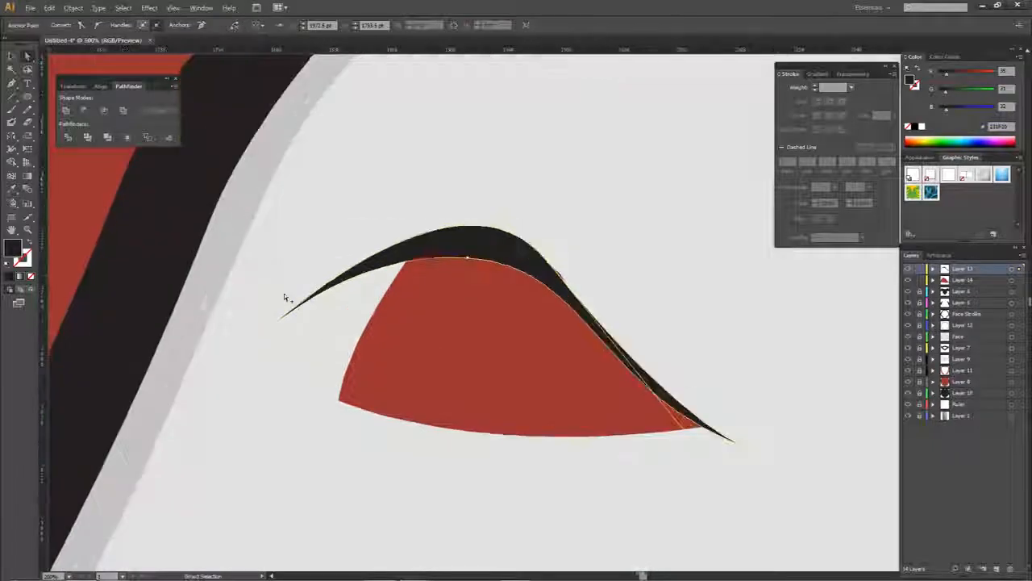
{"action": "scroll", "coordinate": [300, 316], "scroll_direction": "down", "scroll_amount": 3}
{"action": "left_click", "coordinate": [339, 306]}
- Move the red eye's outer top corner up beneath the eyelid
{"action": "scroll", "coordinate": [340, 305], "scroll_direction": "down", "scroll_amount": 2}
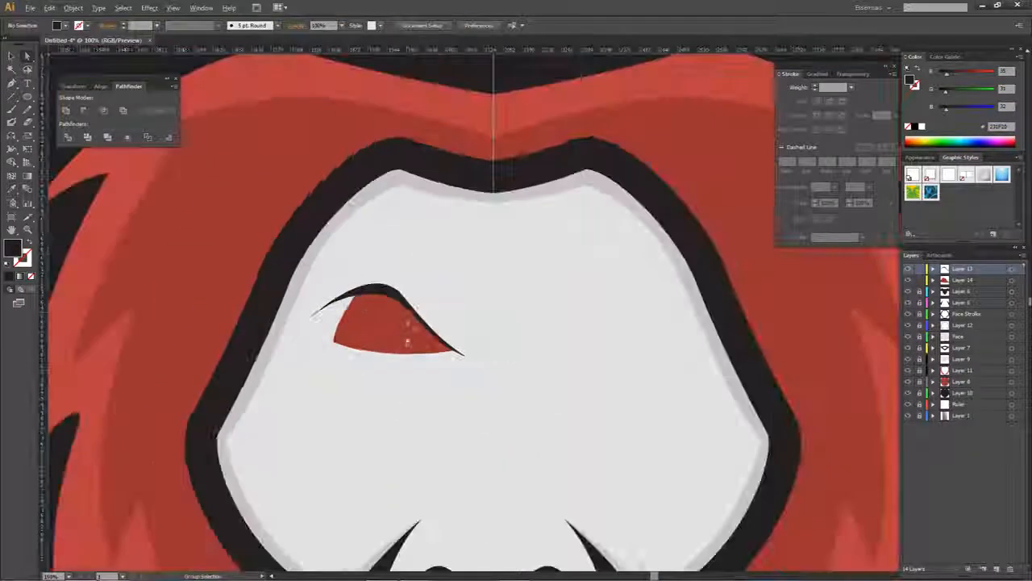
{"action": "scroll", "coordinate": [405, 320], "scroll_direction": "up", "scroll_amount": 3}
{"action": "left_click", "coordinate": [402, 317]}
{"action": "left_click", "coordinate": [411, 275]}
{"action": "left_click_drag", "start_coordinate": [410, 275], "coordinate": [403, 263]}
{"action": "left_click_drag", "start_coordinate": [450, 356], "coordinate": [511, 325]}
{"action": "left_click", "coordinate": [498, 325]}
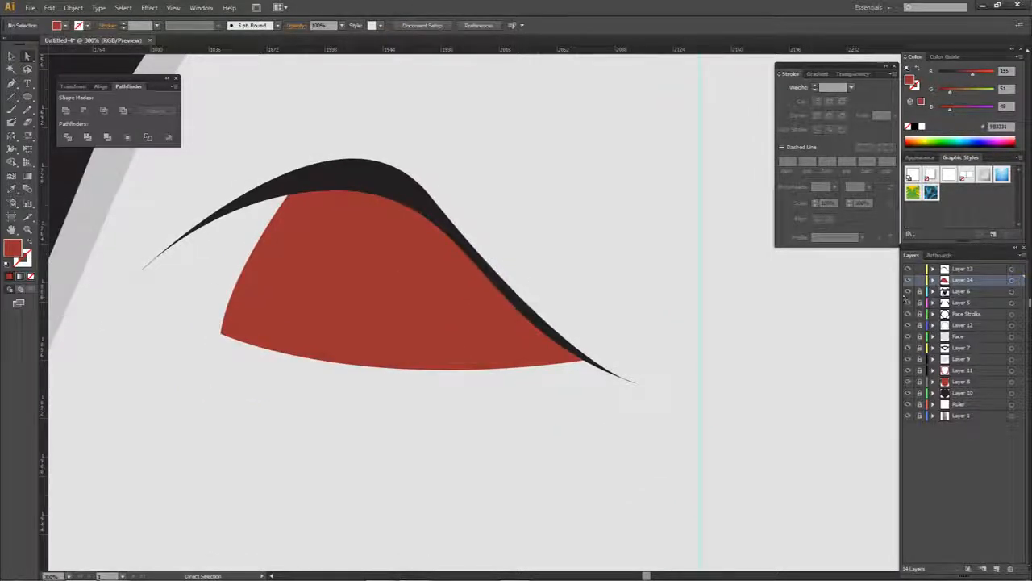
- Add a layer beneath the red eye and draw an outline shape extending past its outer and lower edges
{"action": "left_click", "coordinate": [954, 291]}
{"action": "left_click", "coordinate": [997, 568]}
{"action": "key", "text": "p"}
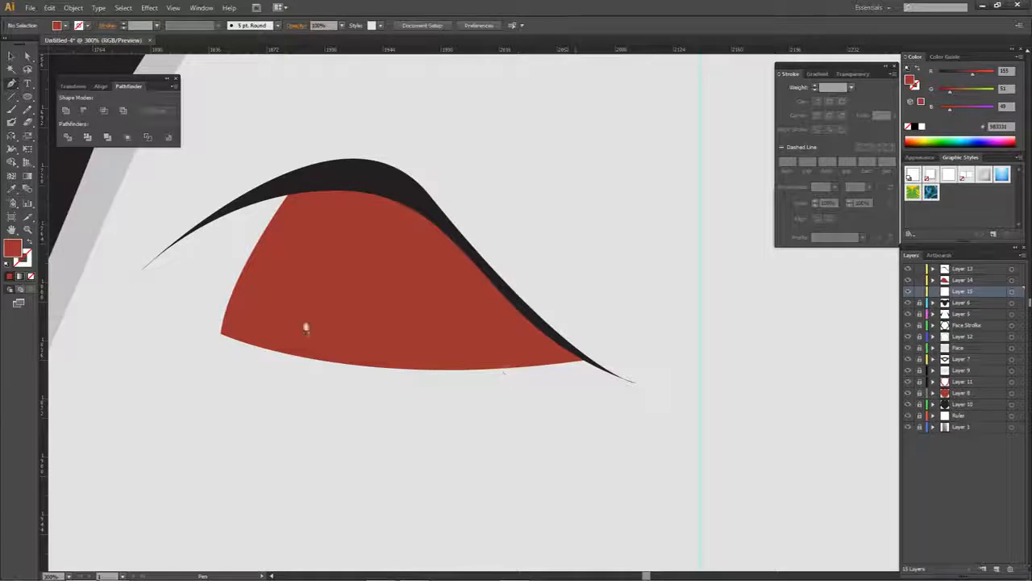
{"action": "left_click_drag", "start_coordinate": [292, 311], "coordinate": [397, 311]}
{"action": "left_click", "coordinate": [393, 216]}
{"action": "left_click", "coordinate": [283, 364]}
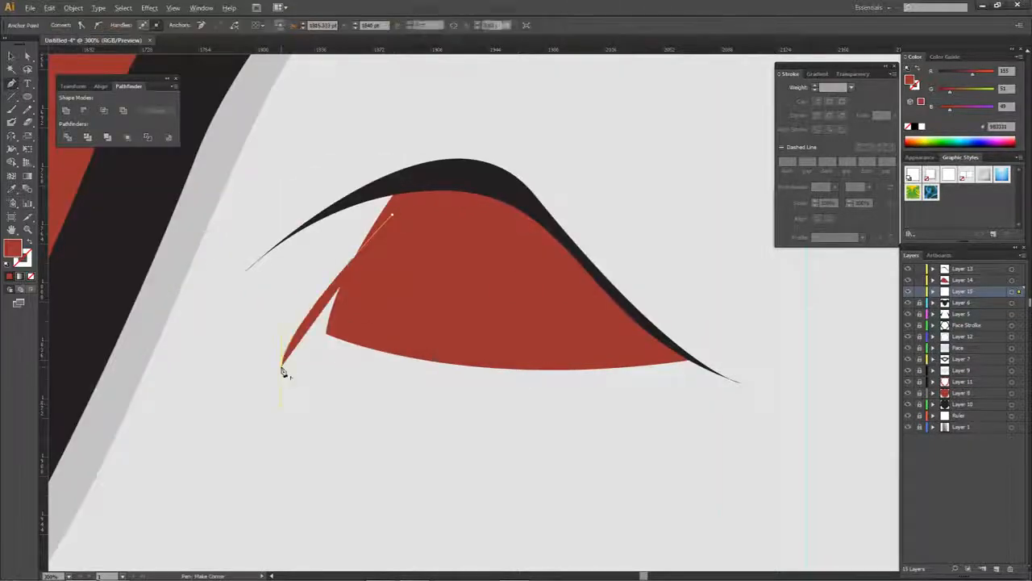
{"action": "left_click_drag", "start_coordinate": [660, 365], "coordinate": [712, 324]}
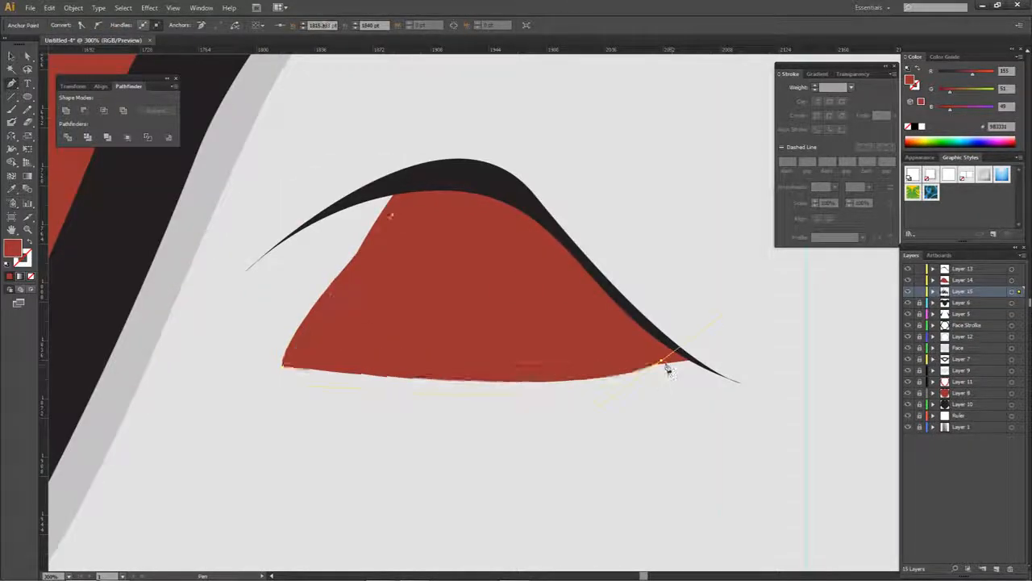
{"action": "left_click_drag", "start_coordinate": [661, 362], "coordinate": [650, 353]}
{"action": "left_click_drag", "start_coordinate": [586, 395], "coordinate": [544, 384]}
{"action": "left_click", "coordinate": [494, 231]}
{"action": "left_click", "coordinate": [392, 216]}
- Fill the new eye outline shape with the black sampled from the eyelid
{"action": "left_click", "coordinate": [445, 184]}
{"action": "key", "text": "a"}
{"action": "left_click", "coordinate": [577, 189]}
- Raise the black eye outline's top corner toward the eyelid and pull its outer lower corner in toward the red eye
{"action": "left_click", "coordinate": [334, 308]}
{"action": "left_click", "coordinate": [391, 216]}
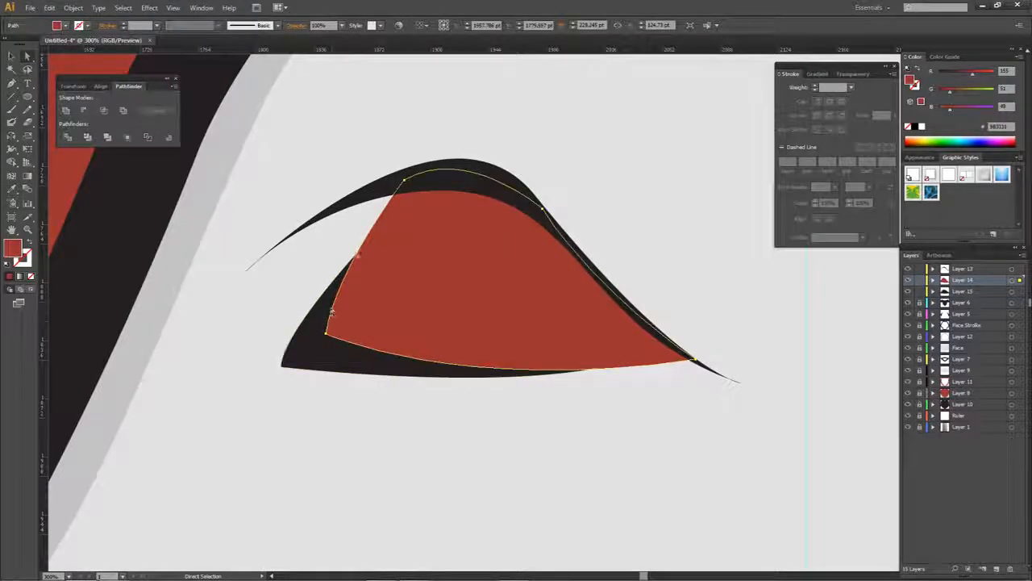
{"action": "left_click", "coordinate": [330, 310]}
{"action": "mouse_move", "coordinate": [393, 216]}
{"action": "left_mouse_down"}
{"action": "mouse_move", "coordinate": [395, 195]}
{"action": "mouse_move", "coordinate": [400, 202]}
{"action": "left_mouse_up"}
{"action": "left_click", "coordinate": [582, 221]}
{"action": "left_click", "coordinate": [286, 364]}
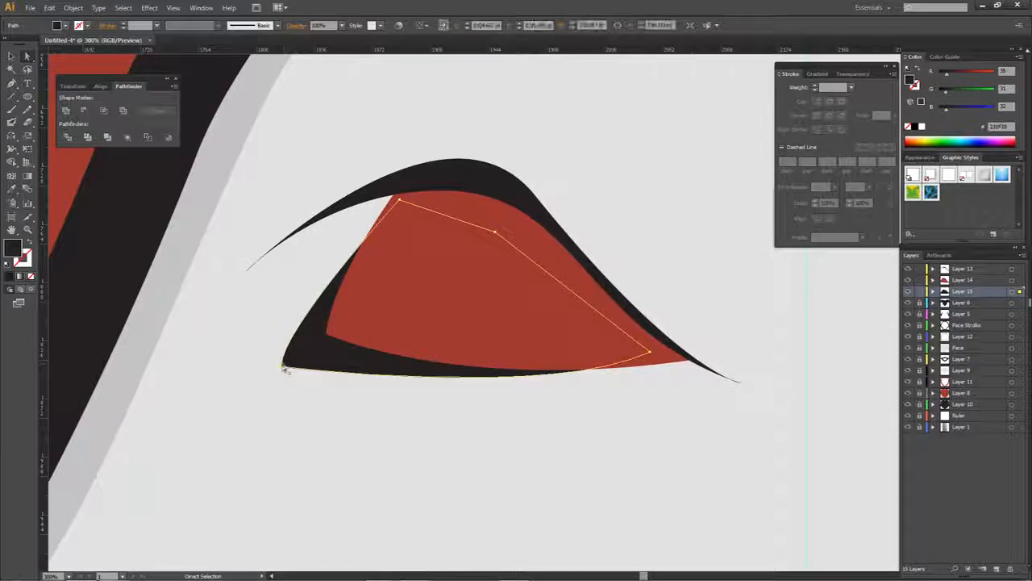
{"action": "left_click", "coordinate": [299, 353]}
{"action": "left_click_drag", "start_coordinate": [299, 355], "coordinate": [299, 356]}
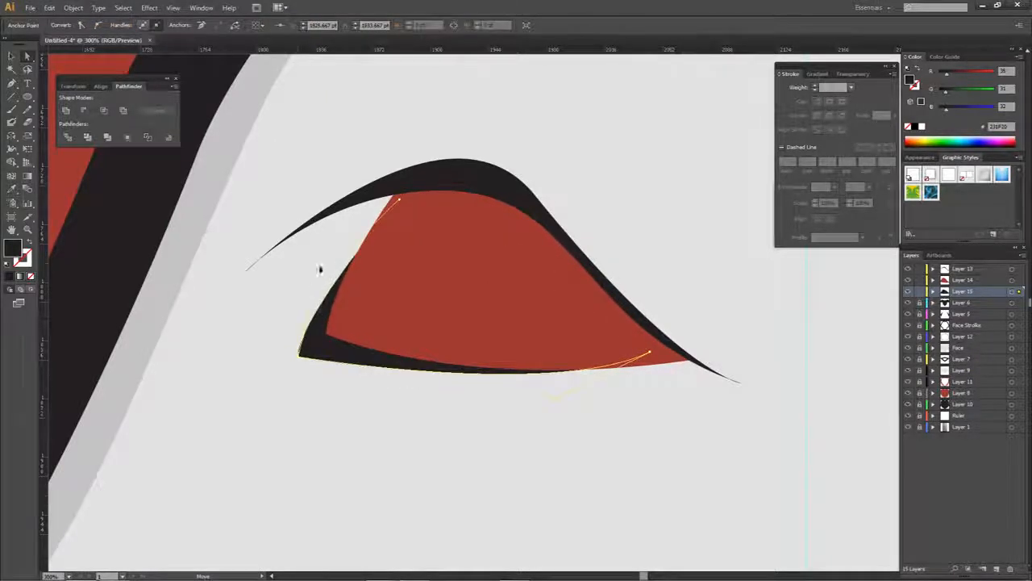
{"action": "left_click", "coordinate": [350, 391]}
- Raise the black eye outline's outer top corner so it tucks beneath the eyelid
{"action": "scroll", "coordinate": [351, 389], "scroll_direction": "down", "scroll_amount": 3}
{"action": "scroll", "coordinate": [372, 394], "scroll_direction": "down", "scroll_amount": 3}
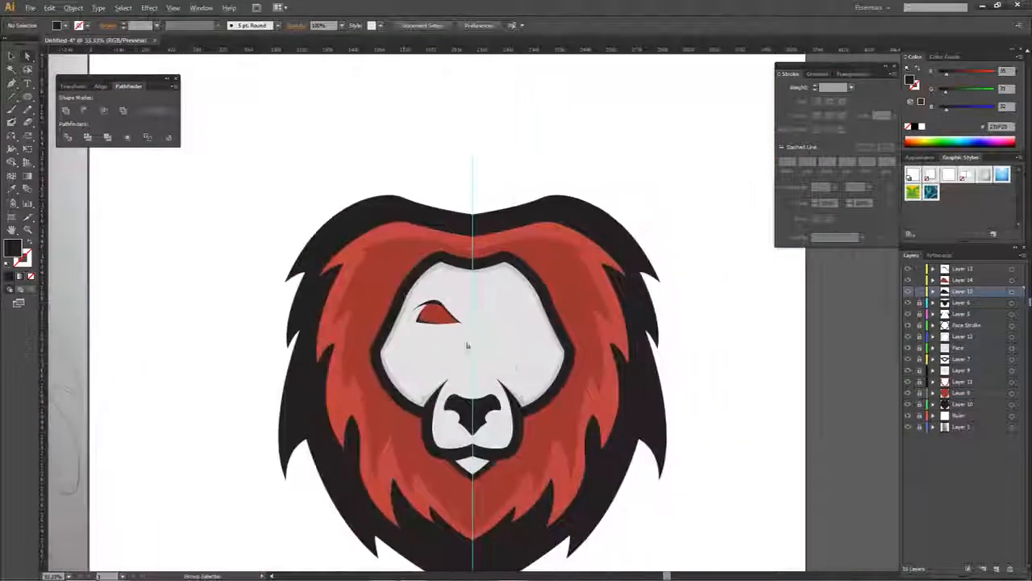
{"action": "scroll", "coordinate": [421, 318], "scroll_direction": "up", "scroll_amount": 2}
{"action": "left_click", "coordinate": [507, 330]}
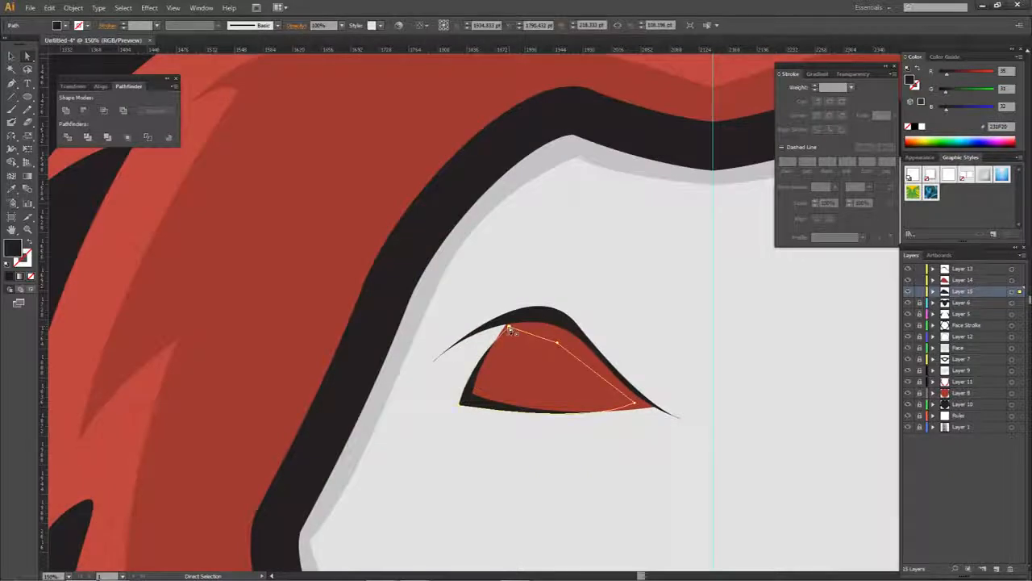
{"action": "left_click", "coordinate": [511, 319]}
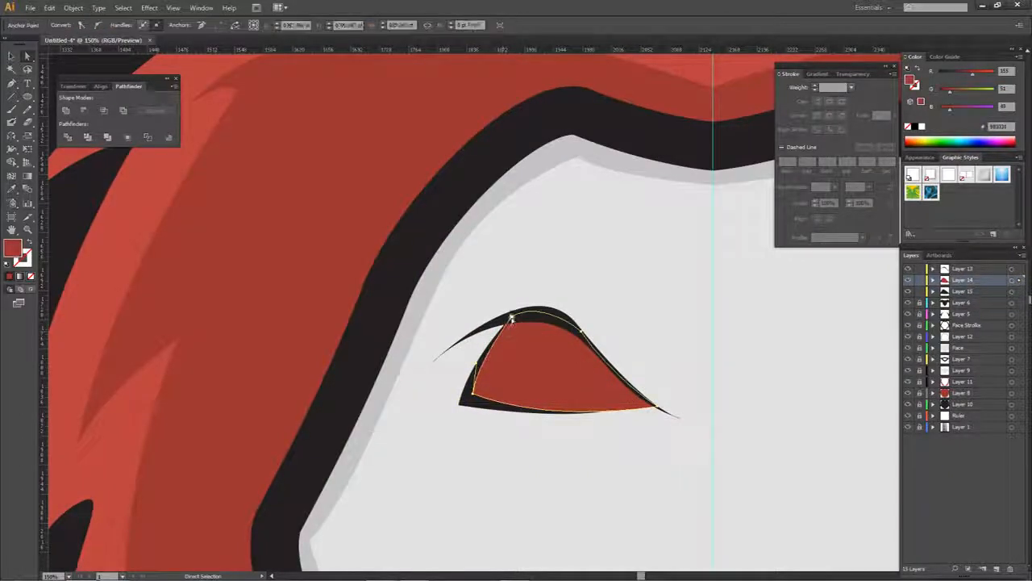
{"action": "left_click", "coordinate": [507, 319]}
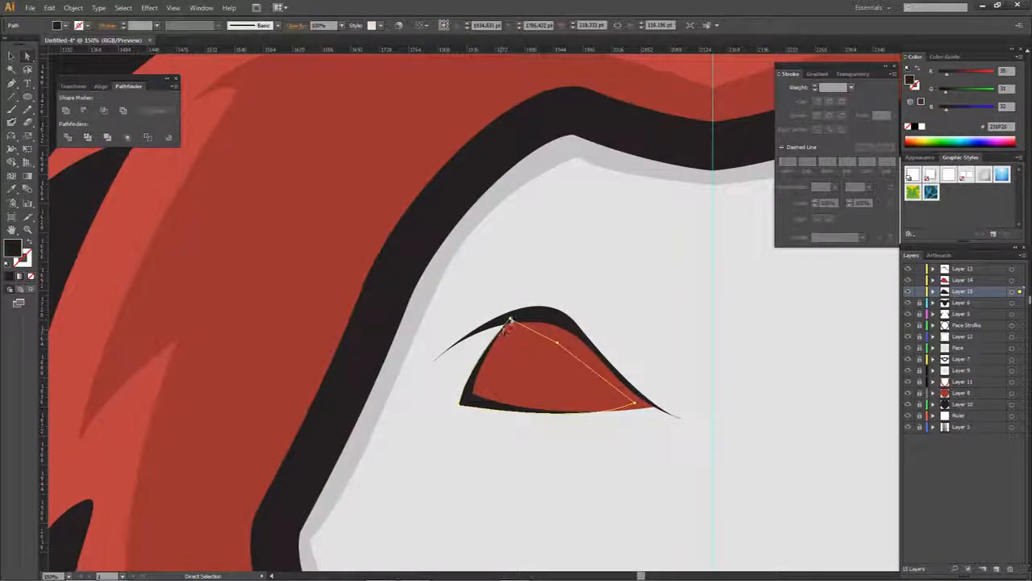
{"action": "key", "text": "ctrl+shift+a"}
- Copy the whole eye to the other side of the centre guide and reflect the copy across the vertical axis
{"action": "scroll", "coordinate": [557, 333], "scroll_direction": "down", "scroll_amount": 2}
{"action": "left_click_drag", "start_coordinate": [557, 335], "coordinate": [470, 303]}
{"action": "scroll", "coordinate": [486, 338], "scroll_direction": "up", "scroll_amount": 3}
{"action": "scroll", "coordinate": [486, 337], "scroll_direction": "down", "scroll_amount": 4}
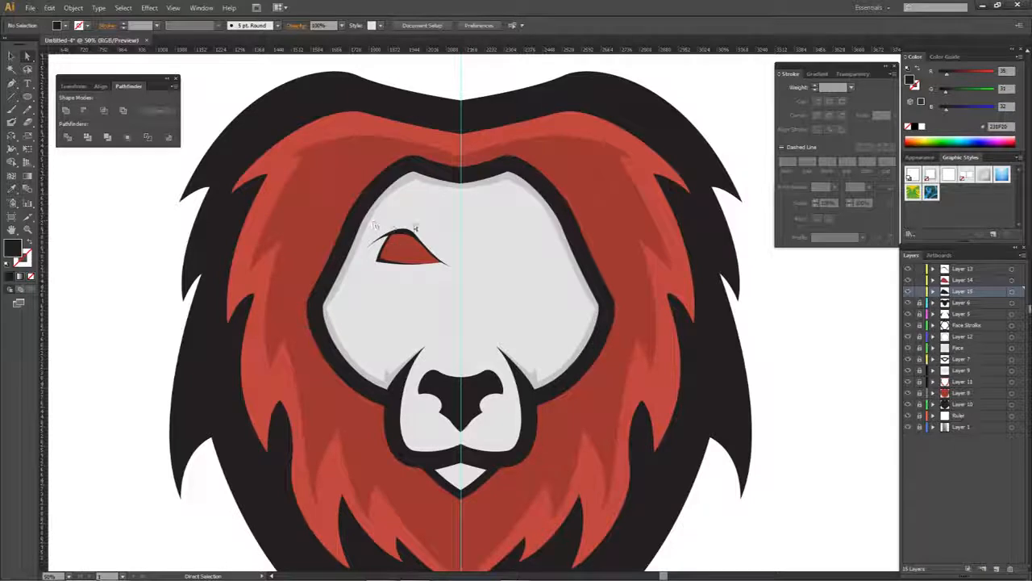
{"action": "left_click_drag", "start_coordinate": [489, 216], "coordinate": [366, 288]}
{"action": "left_click_drag", "start_coordinate": [408, 250], "coordinate": [511, 251], "text": "alt+shift"}
{"action": "right_click", "coordinate": [511, 251]}
{"action": "mouse_move", "coordinate": [546, 382]}
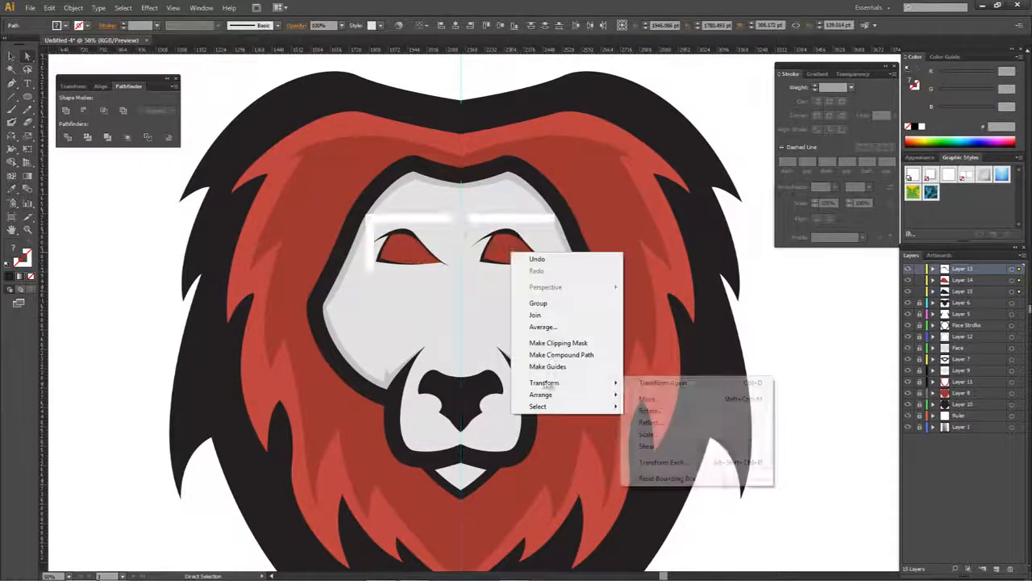
{"action": "left_click", "coordinate": [650, 422]}
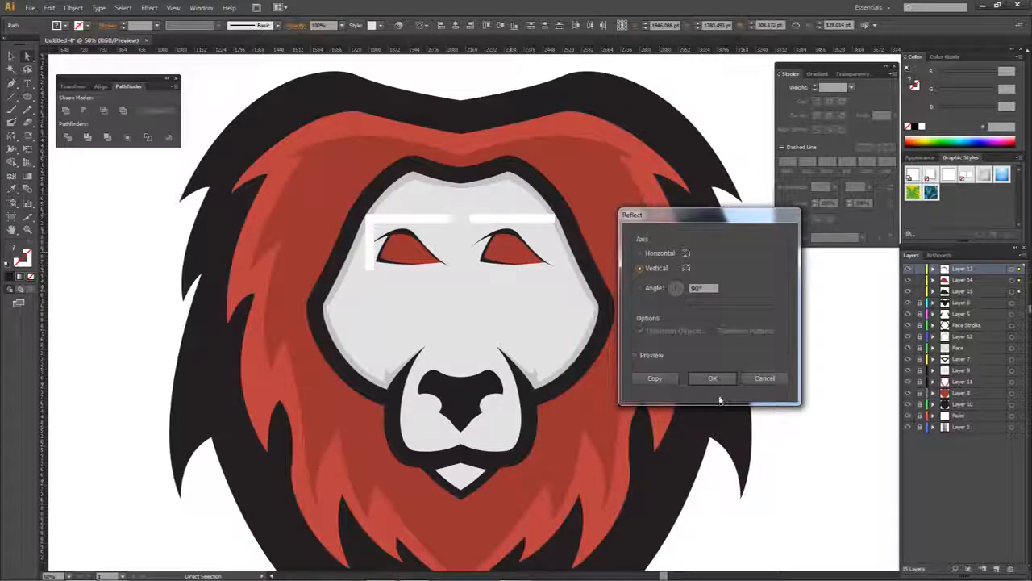
{"action": "left_click", "coordinate": [713, 378]}
{"action": "scroll", "coordinate": [452, 268], "scroll_direction": "up", "scroll_amount": 4}
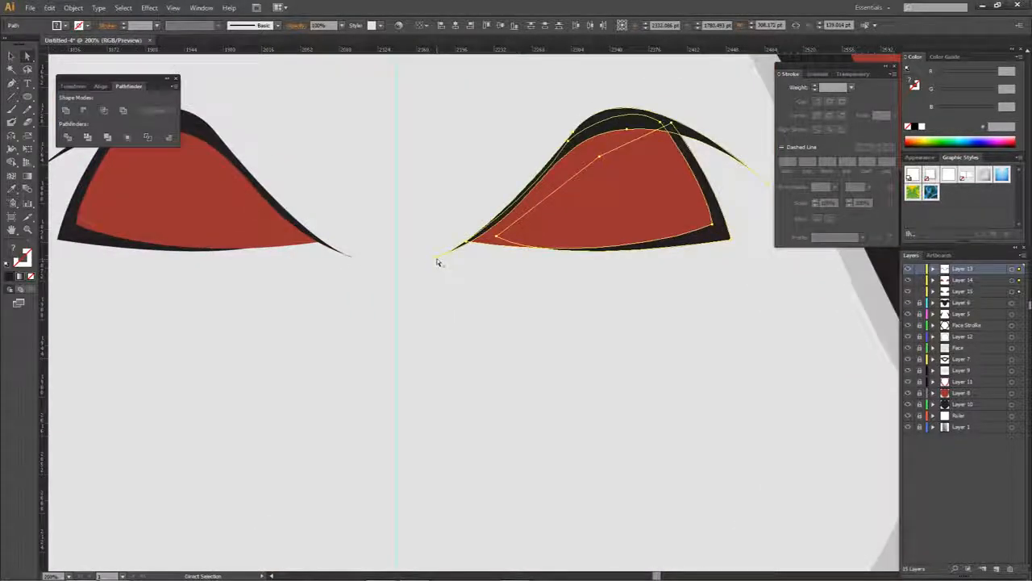
{"action": "left_click", "coordinate": [495, 282]}
{"action": "scroll", "coordinate": [496, 282], "scroll_direction": "down", "scroll_amount": 4}
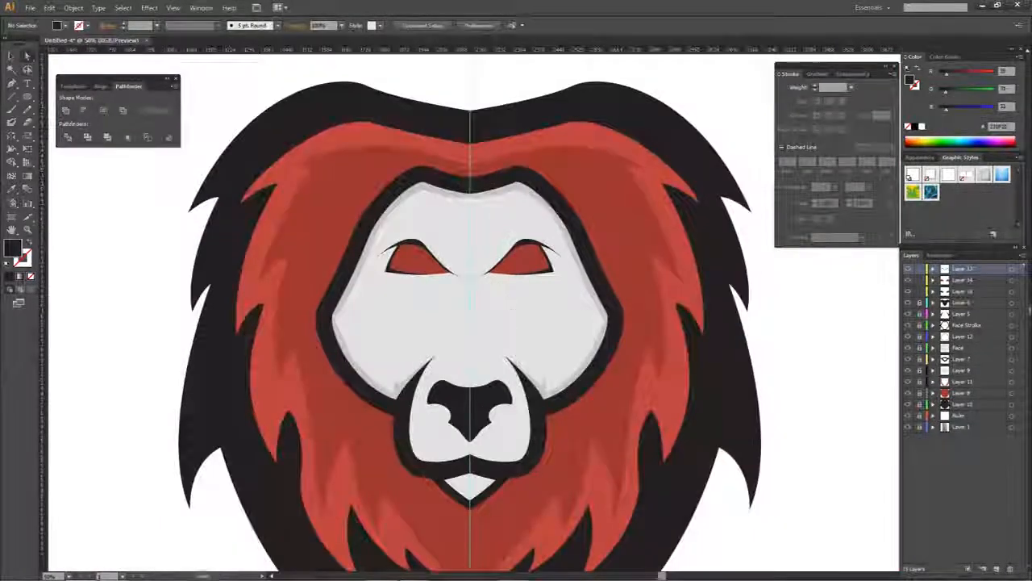
- Create a new layer and nest the eyelid, red eye and eye outline layers (Layer 13, 14 and 15) inside it
{"action": "scroll", "coordinate": [527, 295], "scroll_direction": "down", "scroll_amount": 3}
{"action": "scroll", "coordinate": [615, 300], "scroll_direction": "up", "scroll_amount": 4}
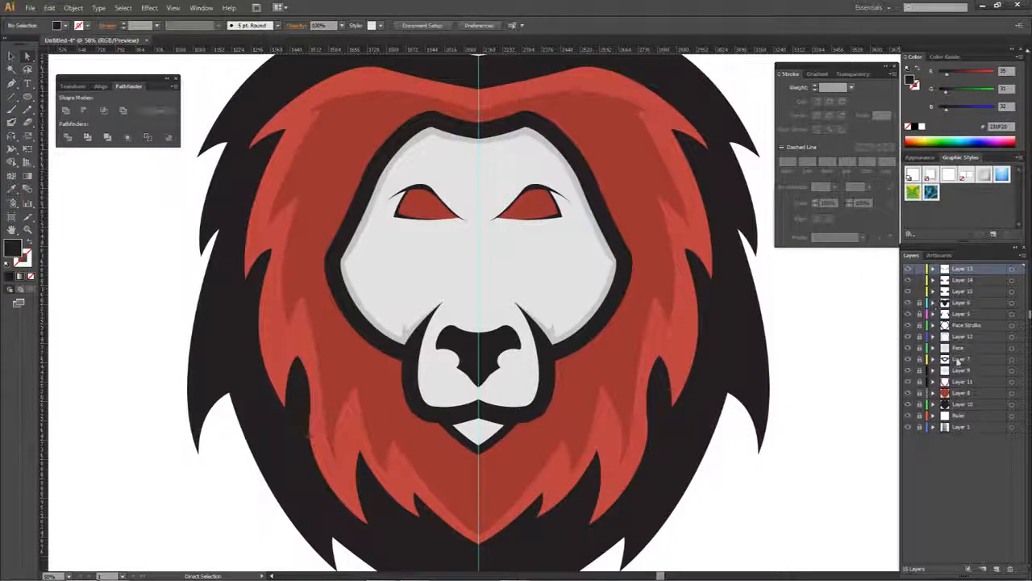
{"action": "left_click", "coordinate": [996, 568]}
{"action": "left_click", "coordinate": [961, 280]}
{"action": "left_click", "coordinate": [965, 302], "text": "shift"}
{"action": "left_click_drag", "start_coordinate": [965, 300], "coordinate": [974, 269]}
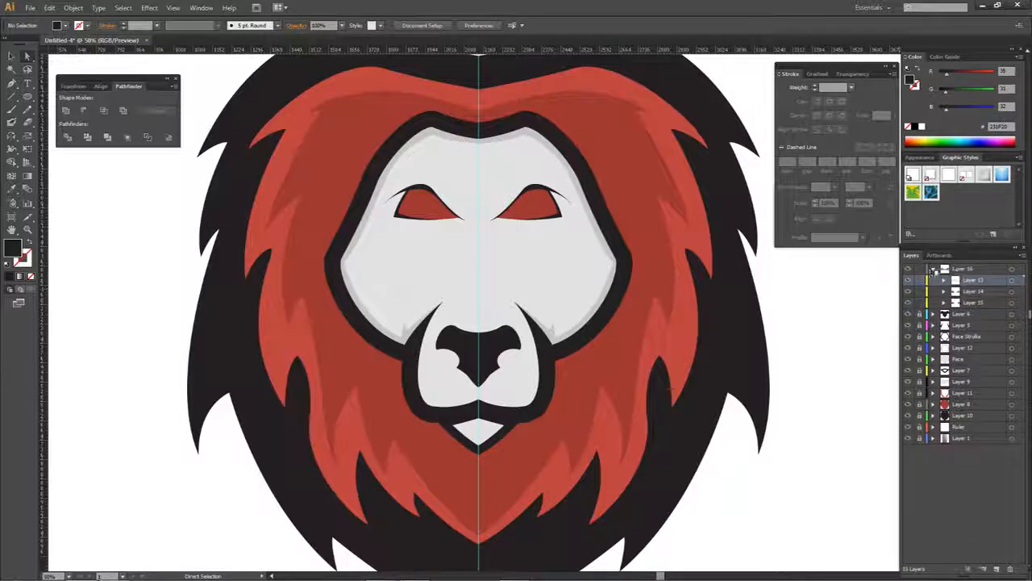
{"action": "left_click", "coordinate": [933, 269]}
{"action": "left_click", "coordinate": [1010, 269]}
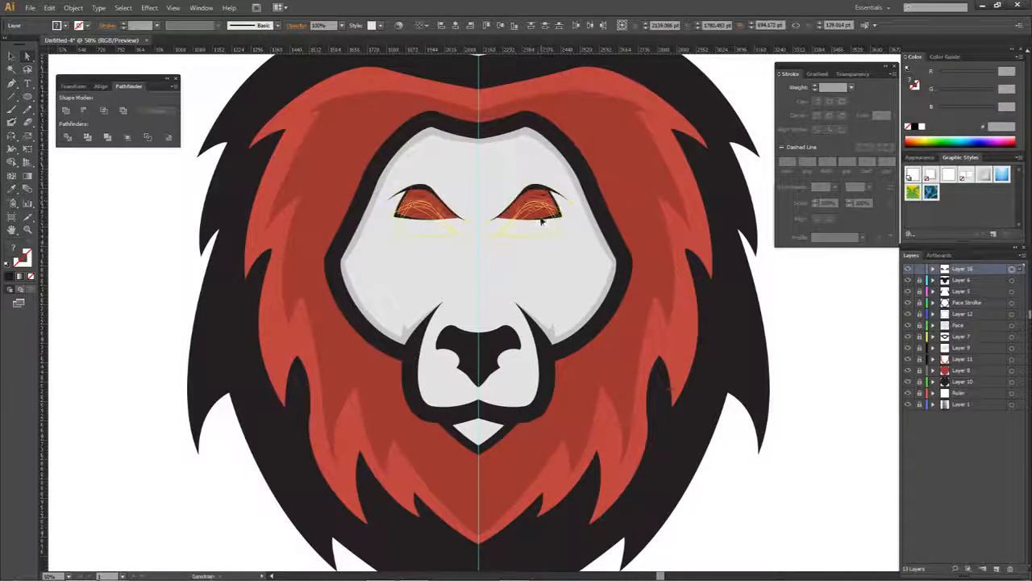
- Delete the mirrored copy of the eye, keeping only the original eye
{"action": "scroll", "coordinate": [813, 304], "scroll_direction": "down", "scroll_amount": 1}
{"action": "scroll", "coordinate": [544, 260], "scroll_direction": "right", "scroll_amount": 3}
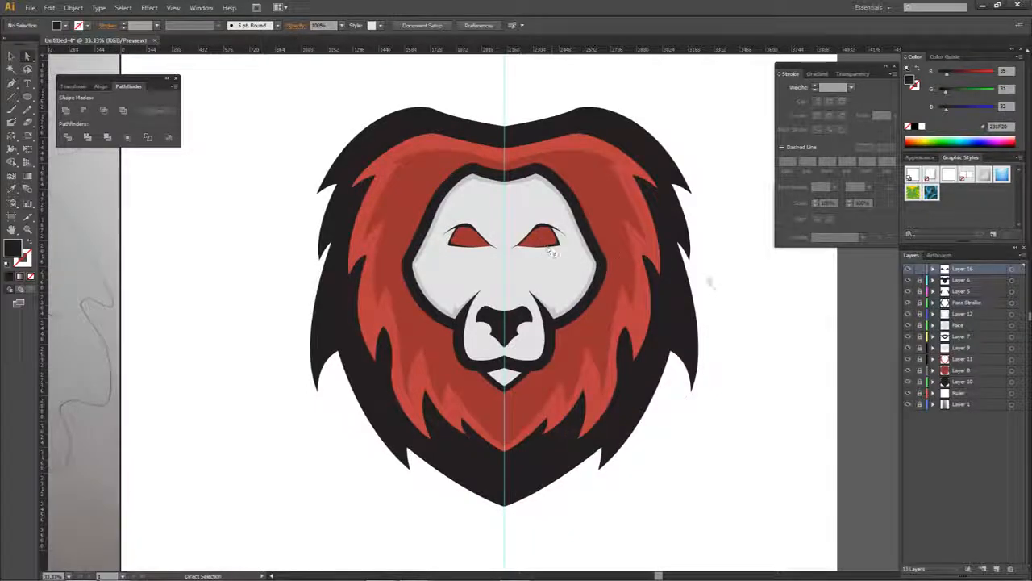
{"action": "left_click", "coordinate": [1010, 271]}
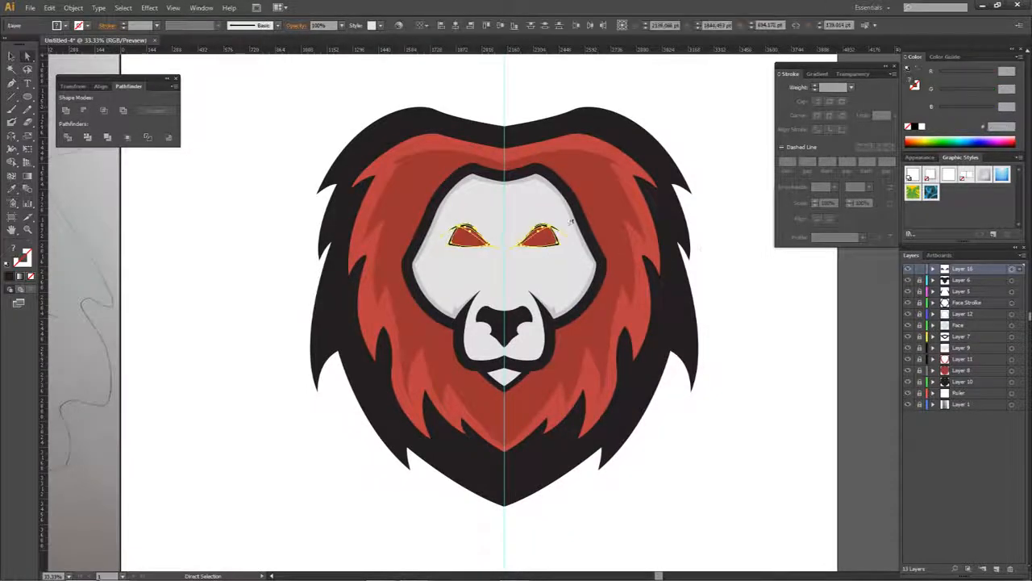
{"action": "left_click", "coordinate": [755, 275]}
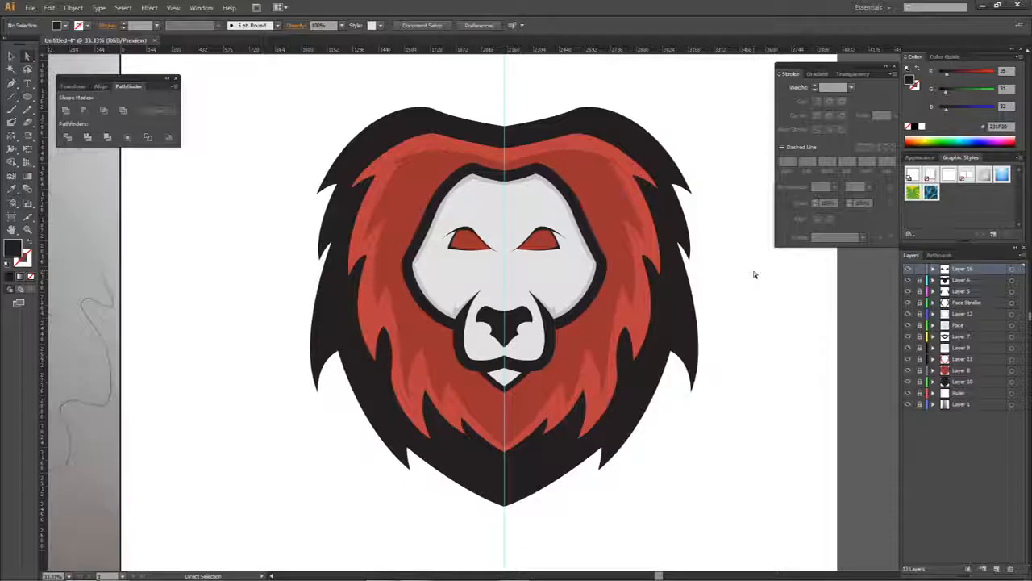
{"action": "left_click_drag", "start_coordinate": [594, 223], "coordinate": [506, 269]}
{"action": "key", "text": "Delete"}
- Try lifting the outer part of the eyelid and shifting the red eye's outer top corner outward, and undo both edits
{"action": "scroll", "coordinate": [451, 234], "scroll_direction": "up", "scroll_amount": 2}
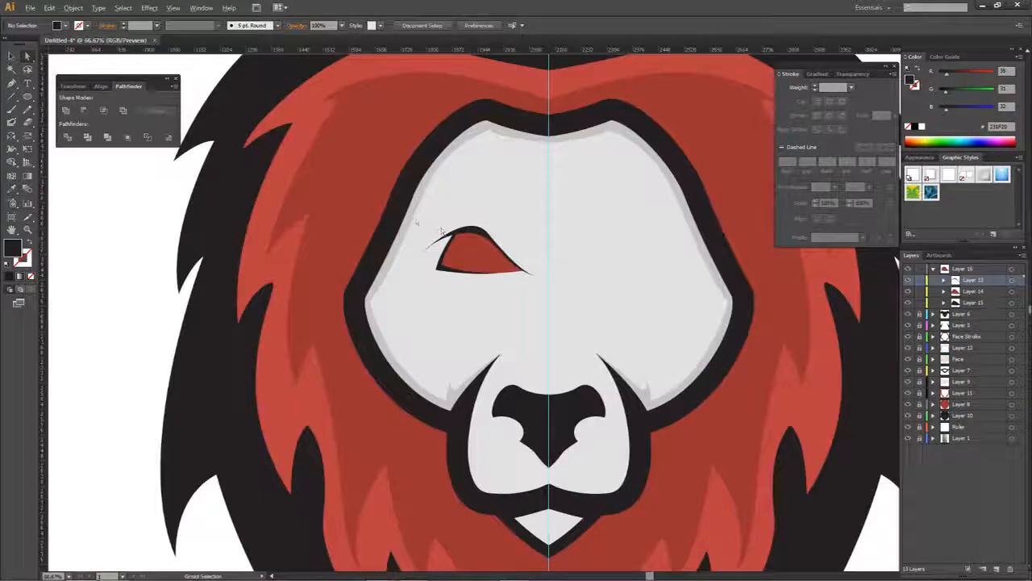
{"action": "left_click_drag", "start_coordinate": [434, 258], "coordinate": [437, 262]}
{"action": "mouse_move", "coordinate": [439, 216]}
{"action": "left_mouse_down"}
{"action": "mouse_move", "coordinate": [474, 246]}
{"action": "mouse_move", "coordinate": [446, 224]}
{"action": "left_mouse_up"}
{"action": "left_click", "coordinate": [513, 226]}
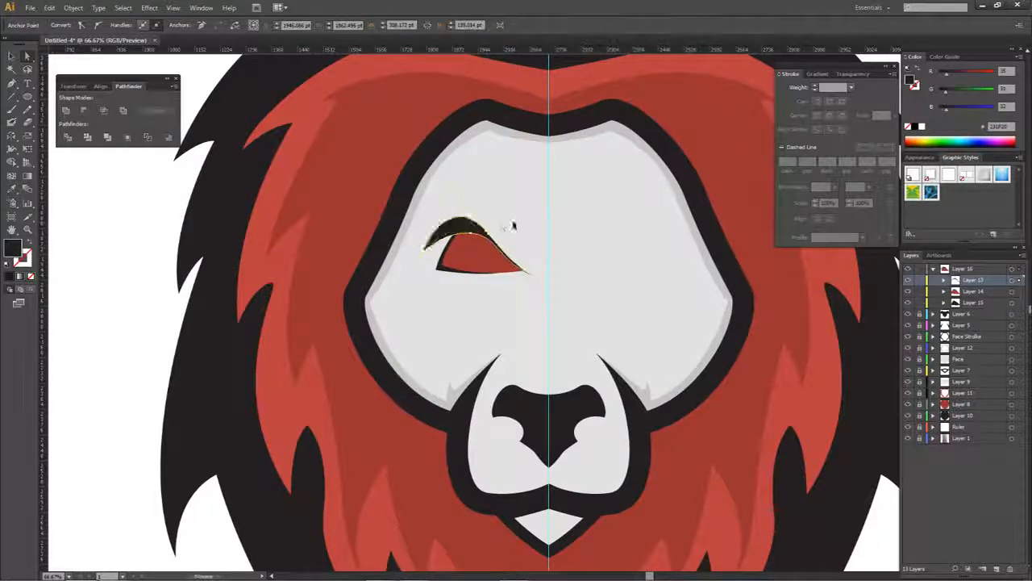
{"action": "key", "text": "ctrl+z"}
{"action": "left_click", "coordinate": [462, 243]}
{"action": "left_click", "coordinate": [460, 234]}
{"action": "left_click_drag", "start_coordinate": [460, 233], "coordinate": [444, 223]}
{"action": "key", "text": "ctrl+z"}
{"action": "left_click", "coordinate": [508, 223]}
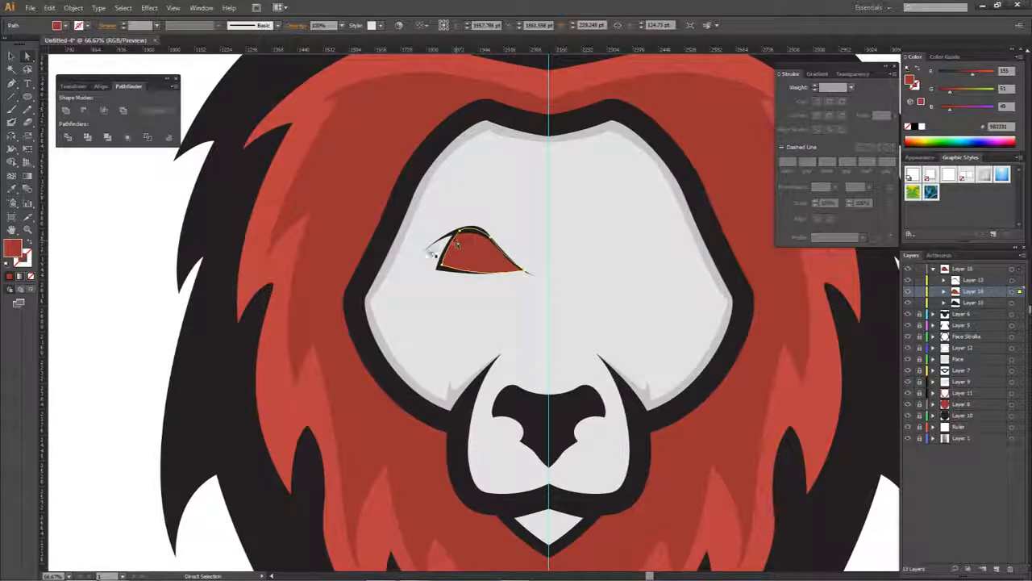
- Raise the eyelid's outer tip and move the red eye's outer top corner outward along the lid to widen the eye
{"action": "left_click", "coordinate": [425, 253]}
{"action": "left_click", "coordinate": [461, 234]}
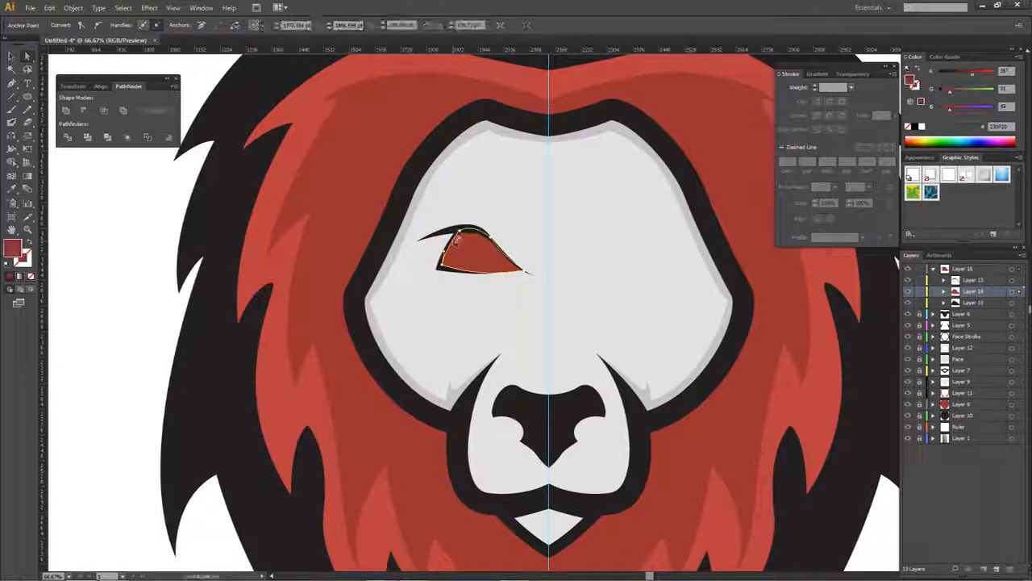
{"action": "left_click", "coordinate": [459, 233]}
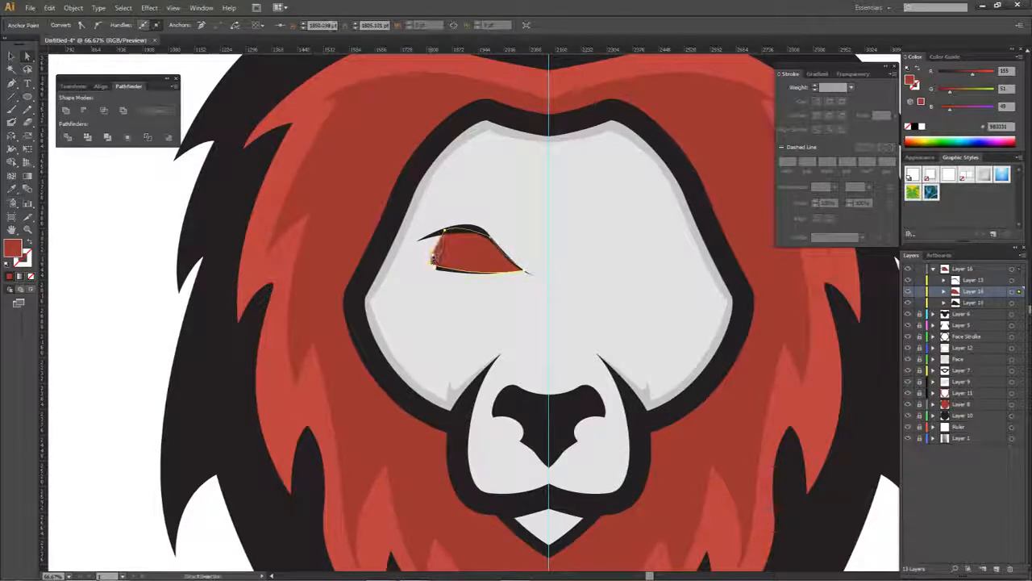
- Pull the black eye outline's outer lower corner outward to frame the widened red eye
{"action": "left_click", "coordinate": [437, 269]}
{"action": "left_click_drag", "start_coordinate": [436, 268], "coordinate": [423, 267]}
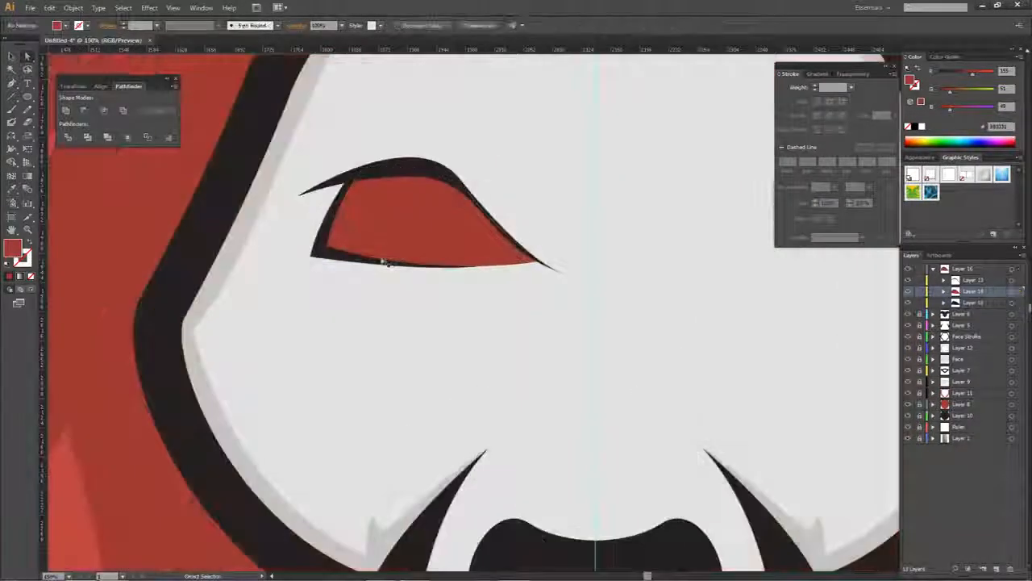
{"action": "left_click", "coordinate": [351, 264]}
{"action": "left_click", "coordinate": [351, 264]}
{"action": "left_click_drag", "start_coordinate": [312, 257], "coordinate": [315, 255]}
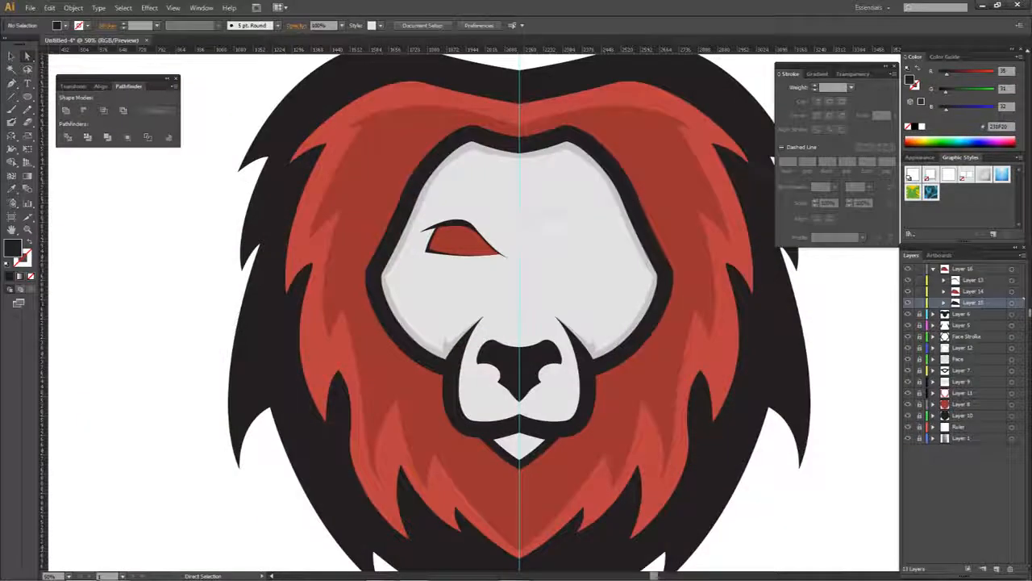
- Rotate the complete eye slightly so its inner corner slants down toward the nose
{"action": "left_click_drag", "start_coordinate": [571, 212], "coordinate": [416, 271]}
{"action": "key", "text": "a"}
{"action": "left_click", "coordinate": [539, 240]}
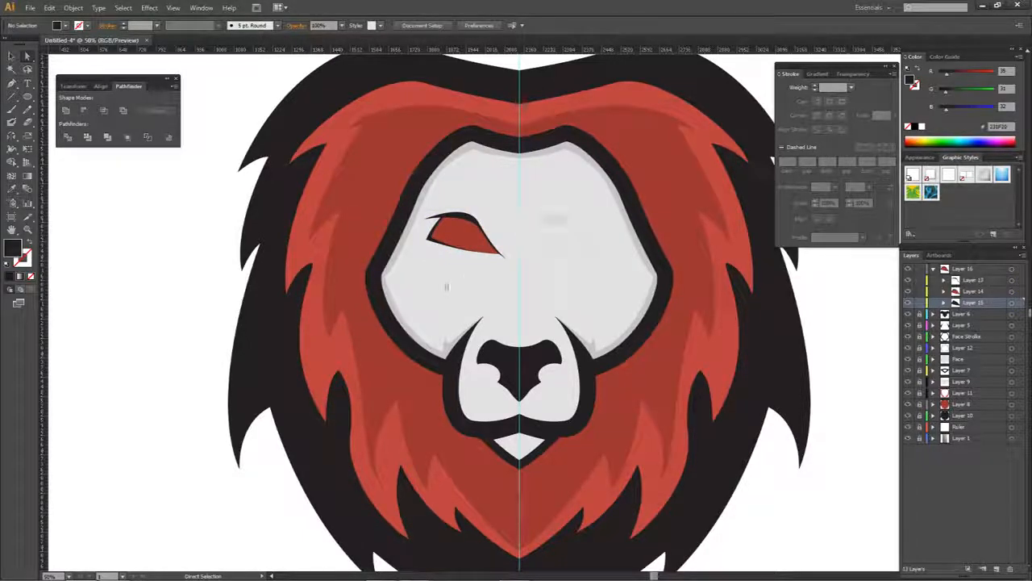
- Copy the slanted eye to the opposite side of the face and reflect it across the vertical axis, matching the original's position
{"action": "left_click_drag", "start_coordinate": [408, 278], "coordinate": [408, 277]}
{"action": "right_click", "coordinate": [557, 242]}
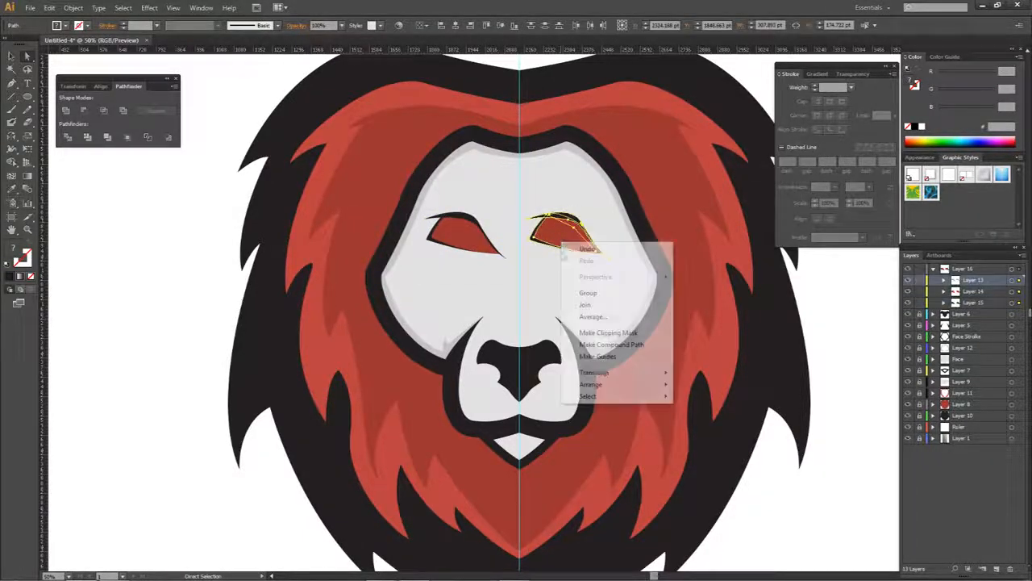
{"action": "mouse_move", "coordinate": [642, 374]}
{"action": "left_click", "coordinate": [700, 412]}
{"action": "key", "text": "Return"}
{"action": "scroll", "coordinate": [524, 266], "scroll_direction": "up", "scroll_amount": 3}
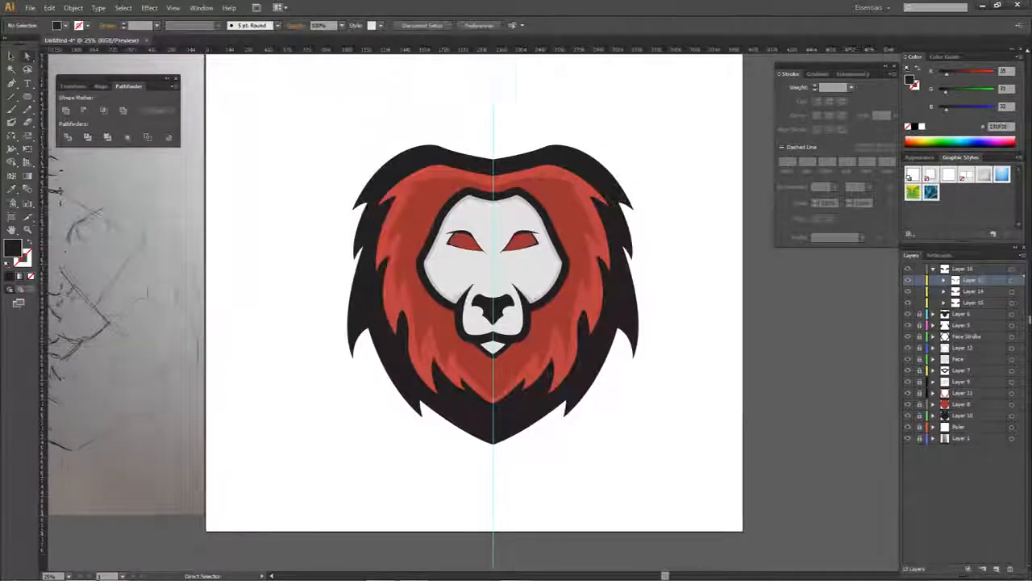
{"action": "scroll", "coordinate": [528, 326], "scroll_direction": "left", "scroll_amount": 3}
{"action": "scroll", "coordinate": [487, 300], "scroll_direction": "up", "scroll_amount": 3}
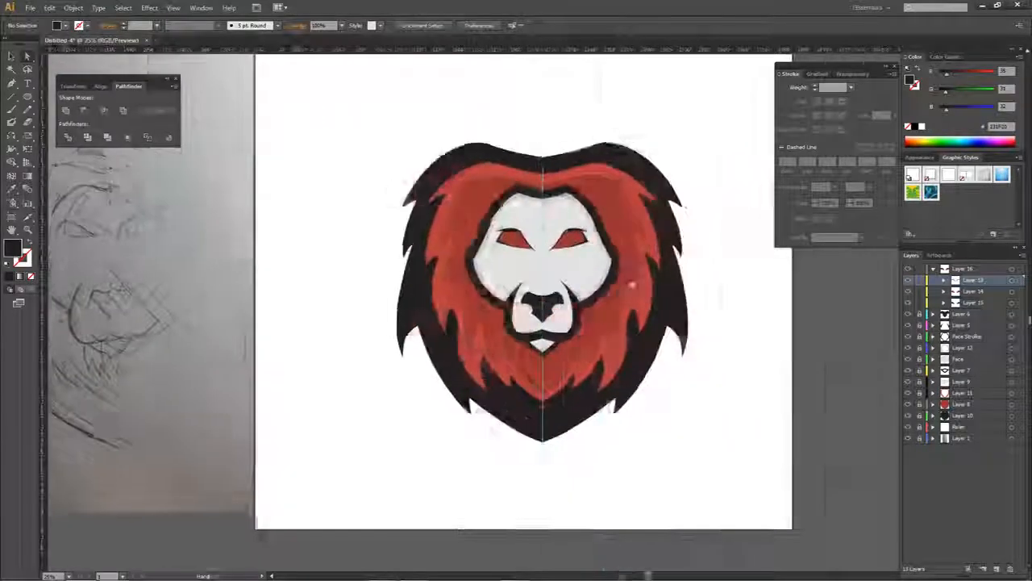
- Collapse the eyes layer, unlock the black outer mane layer and pull its large lower side tufts inward on both sides
{"action": "scroll", "coordinate": [503, 299], "scroll_direction": "down", "scroll_amount": 4}
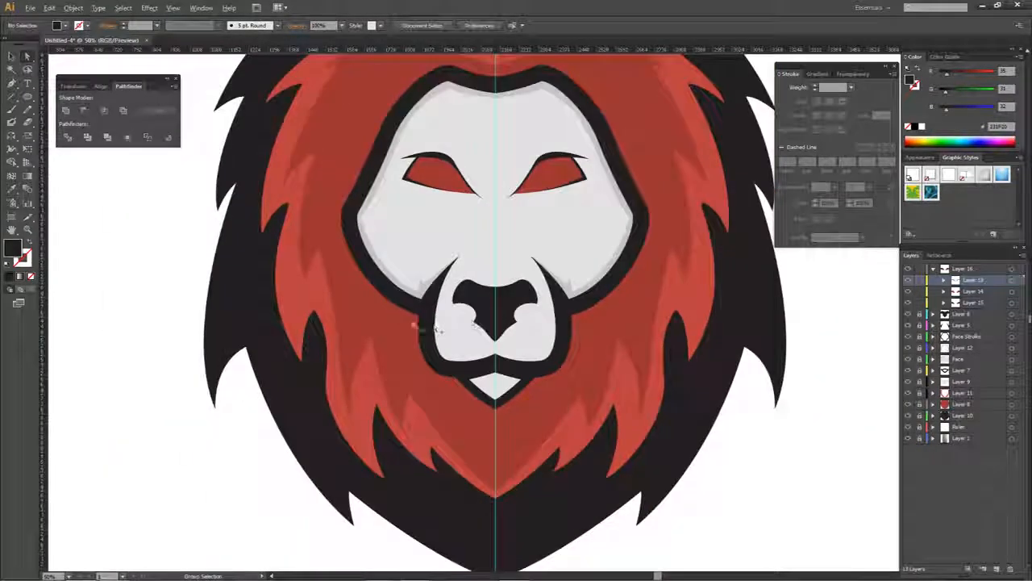
{"action": "scroll", "coordinate": [562, 354], "scroll_direction": "up", "scroll_amount": 5}
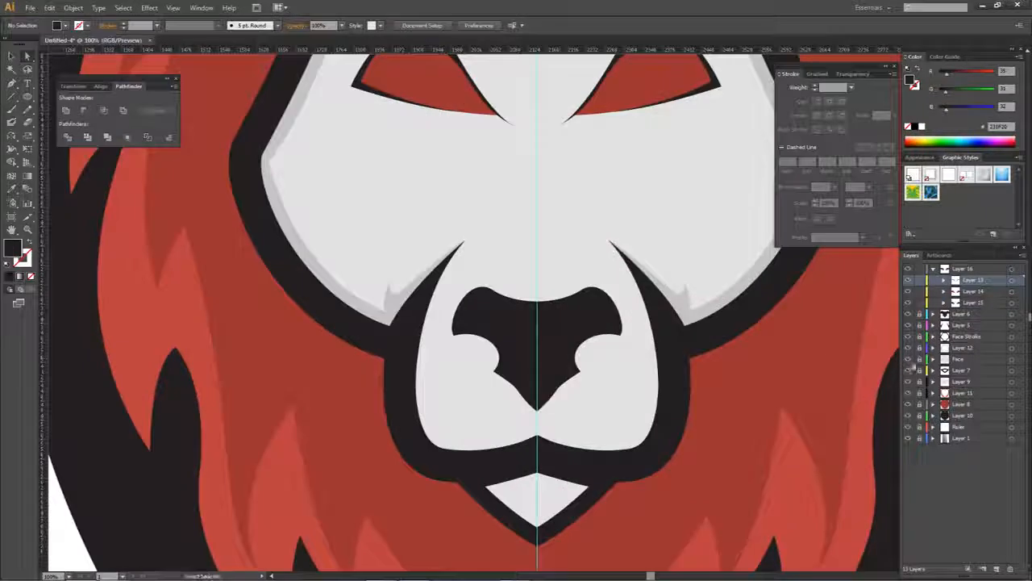
{"action": "left_click", "coordinate": [933, 269]}
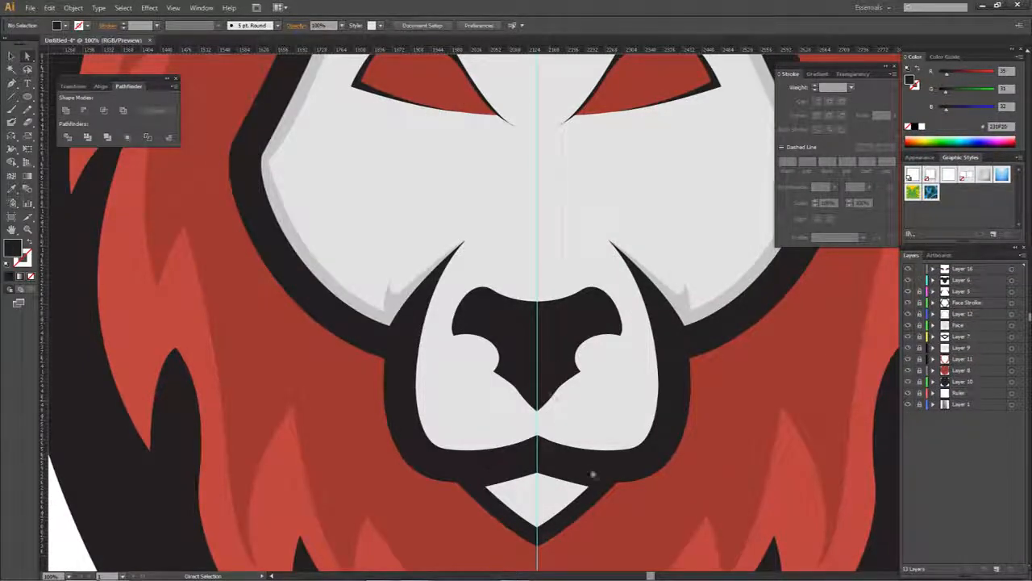
{"action": "scroll", "coordinate": [548, 380], "scroll_direction": "down", "scroll_amount": 2}
{"action": "scroll", "coordinate": [521, 367], "scroll_direction": "down", "scroll_amount": 3}
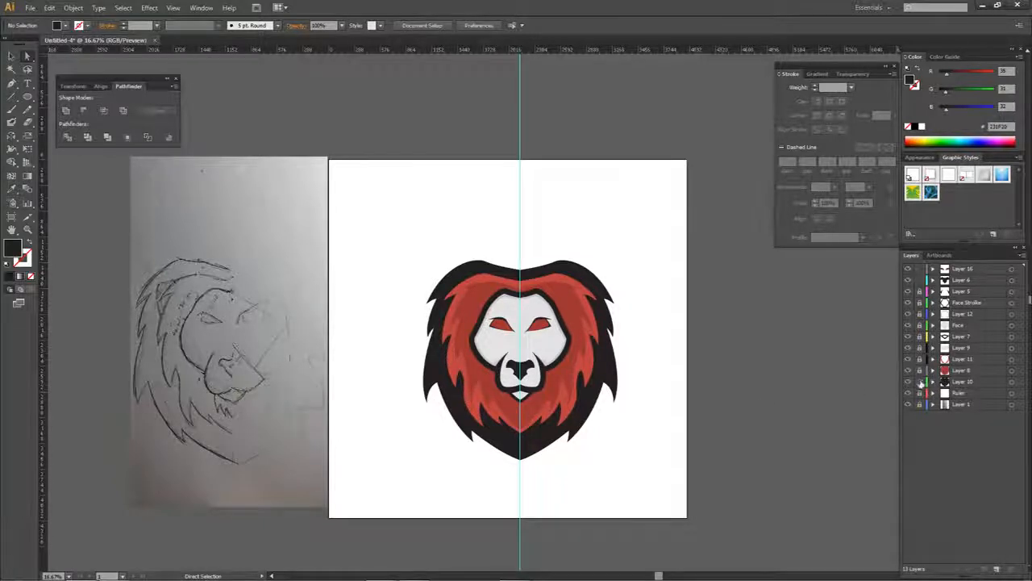
{"action": "scroll", "coordinate": [427, 403], "scroll_direction": "up", "scroll_amount": 1}
{"action": "left_click", "coordinate": [393, 417]}
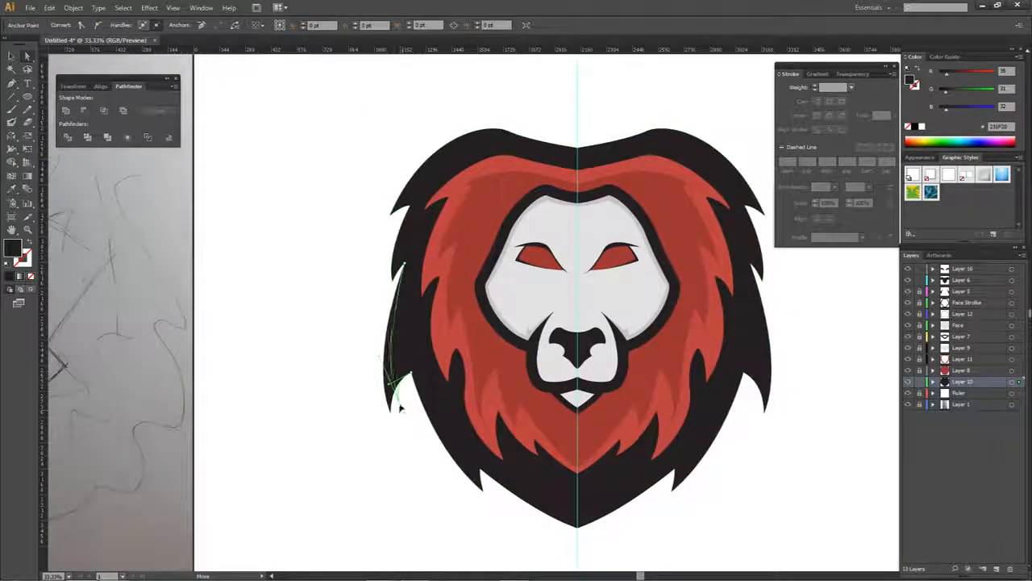
{"action": "left_click", "coordinate": [761, 410]}
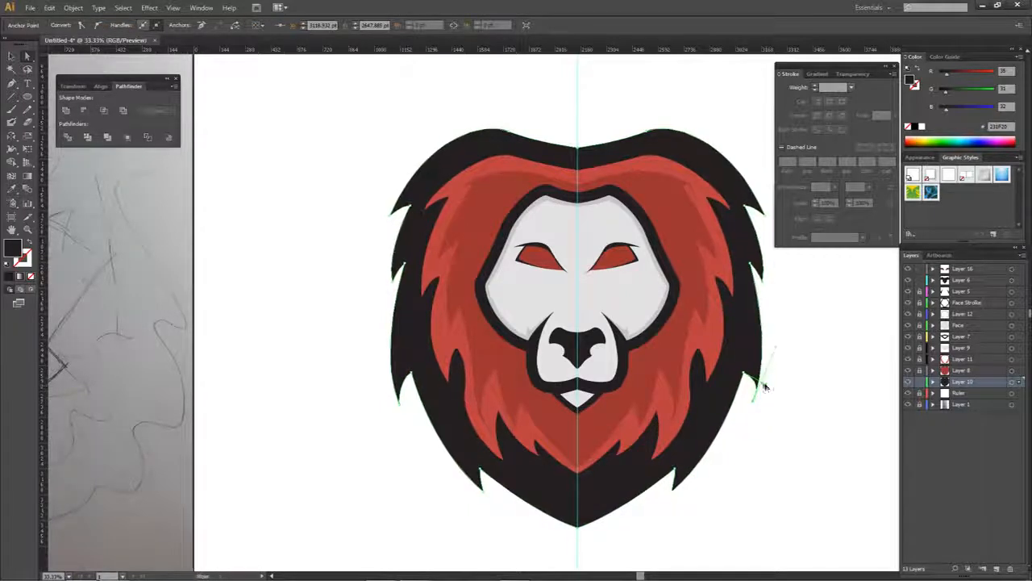
{"action": "left_click", "coordinate": [791, 381]}
- Hide the Ruler layer to remove the centre guide from the lion artwork
{"action": "scroll", "coordinate": [789, 373], "scroll_direction": "down", "scroll_amount": 1}
{"action": "left_click_drag", "start_coordinate": [788, 373], "coordinate": [713, 372]}
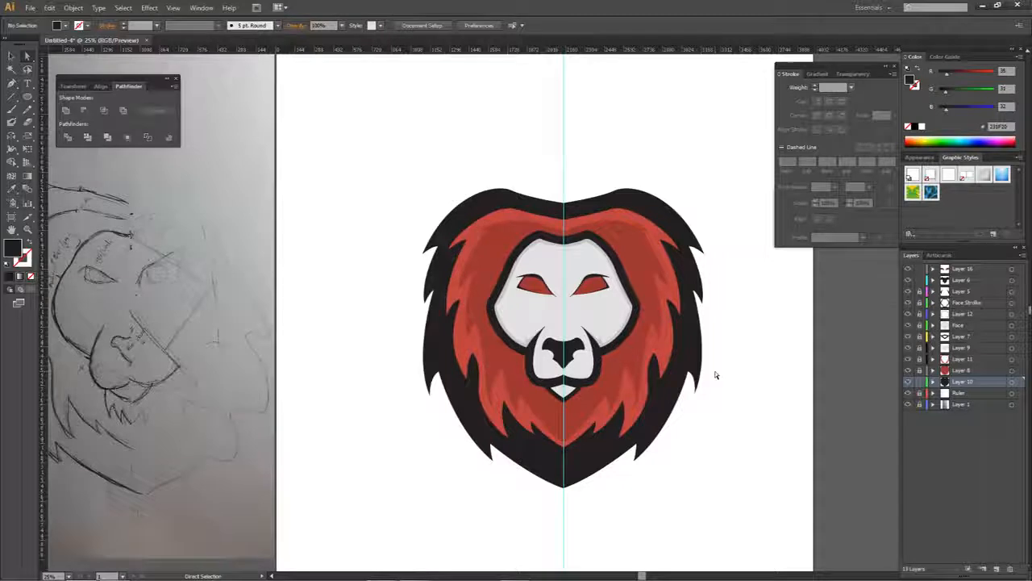
{"action": "left_click", "coordinate": [909, 392]}
{"action": "left_click_drag", "start_coordinate": [708, 396], "coordinate": [672, 350]}
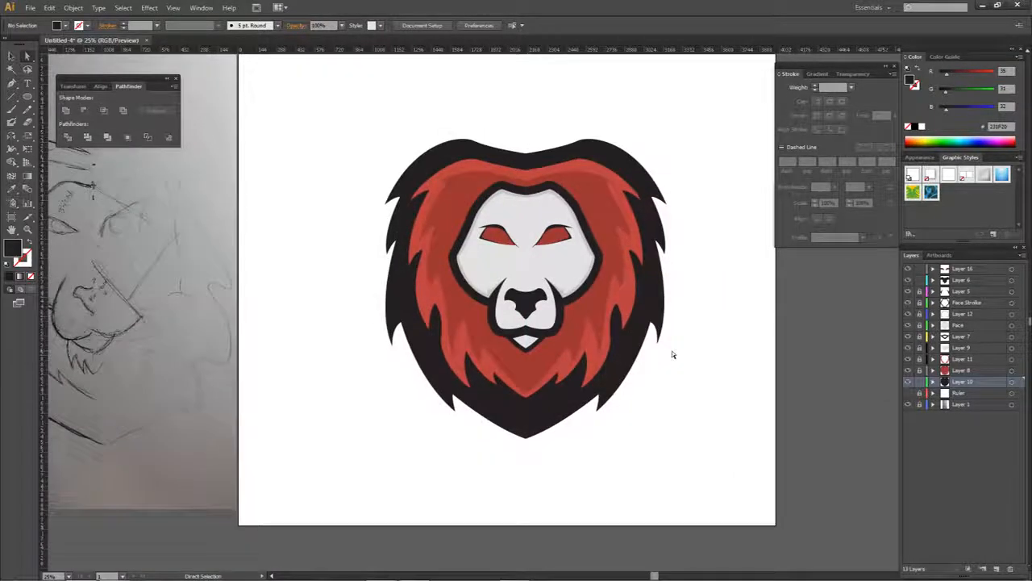